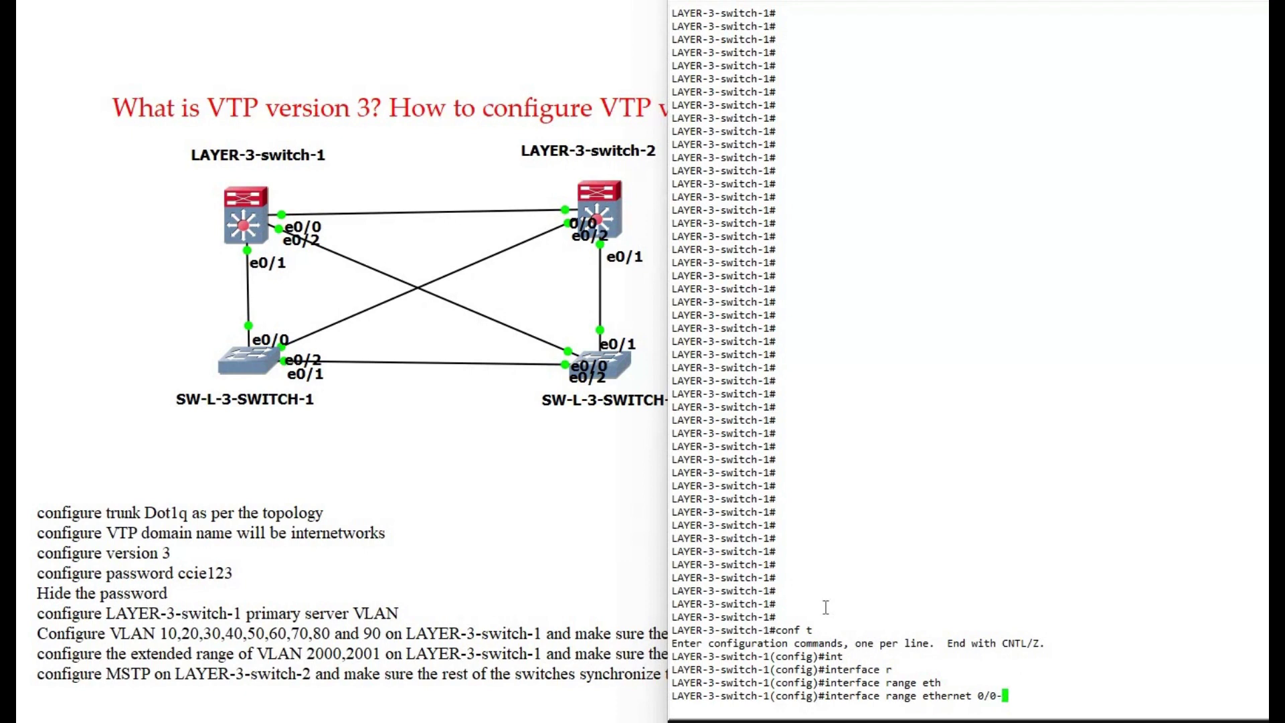
Step: Select interface range ethernet 0/0-2 and set their trunk encapsulation to dot1q
{"action": "type", "text": "2"}
{"action": "key", "text": "Return"}
{"action": "type", "text": "switch-1(config-if-range)#s"}
{"action": "key", "text": "Tab"}
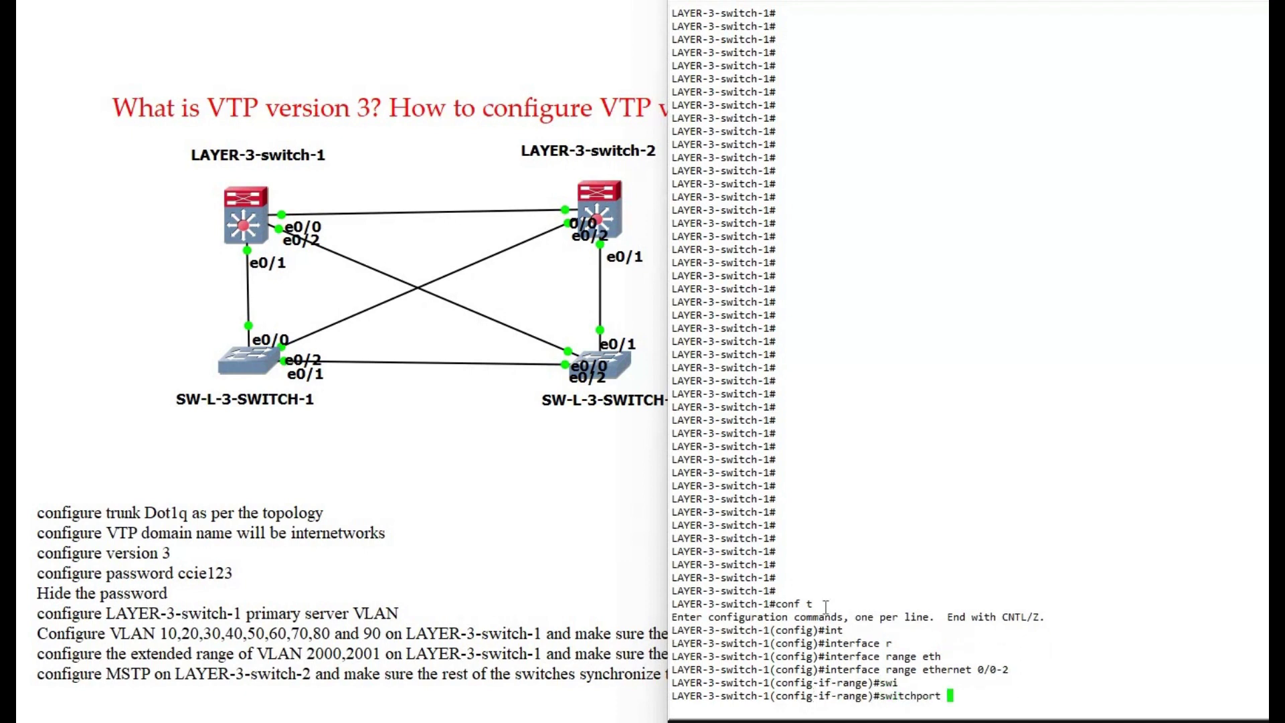
{"action": "type", "text": "tr"}
{"action": "key", "text": "Tab"}
{"action": "type", "text": "en"}
{"action": "key", "text": "Tab"}
{"action": "type", "text": "do"}
{"action": "key", "text": "Tab"}
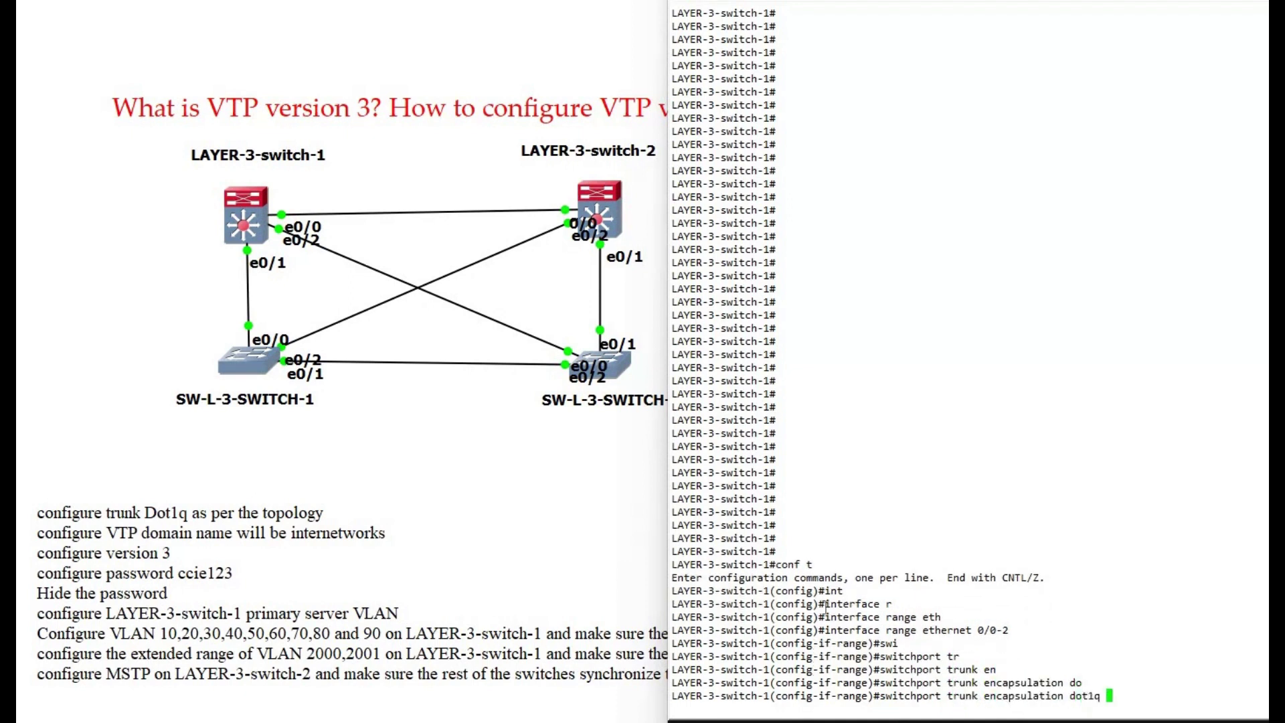
{"action": "key", "text": "Return"}
Step: Put ethernet 0/0-2 into switchport trunk mode
{"action": "type", "text": "swi"}
{"action": "key", "text": "Tab"}
{"action": "type", "text": "mo"}
{"action": "key", "text": "Tab"}
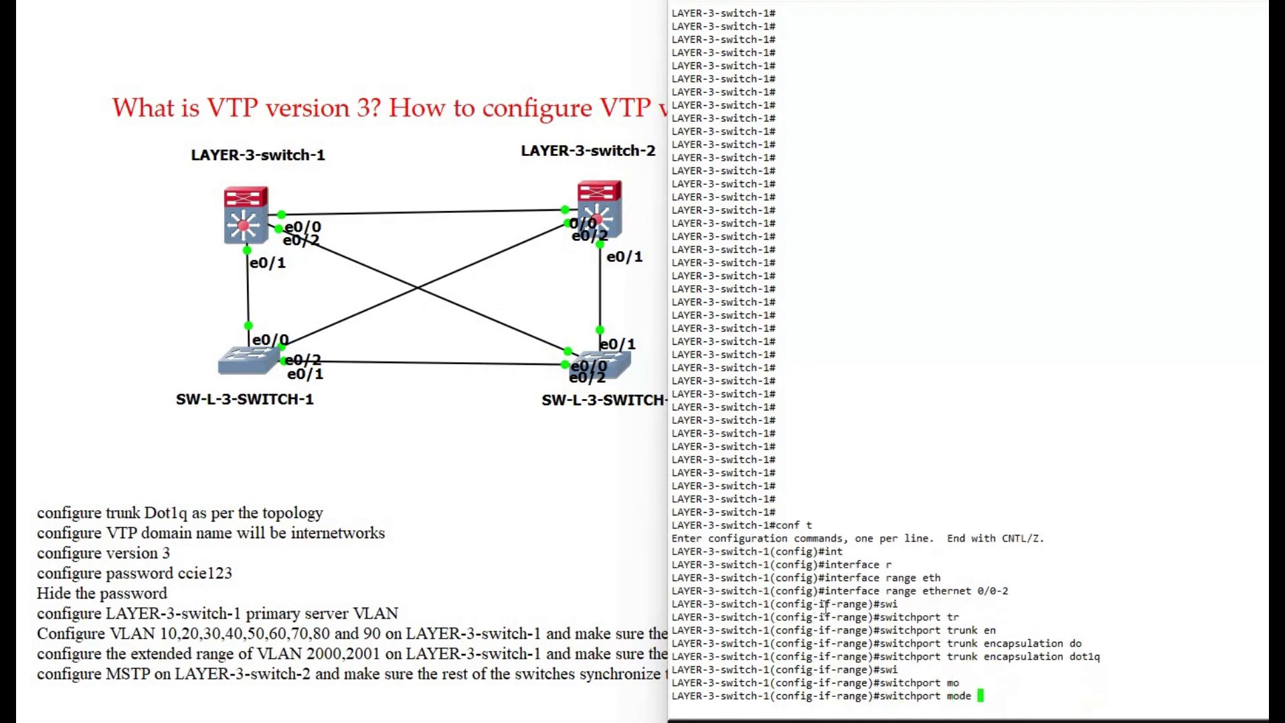
{"action": "type", "text": "tr"}
{"action": "key", "text": "Tab"}
{"action": "key", "text": "Return"}
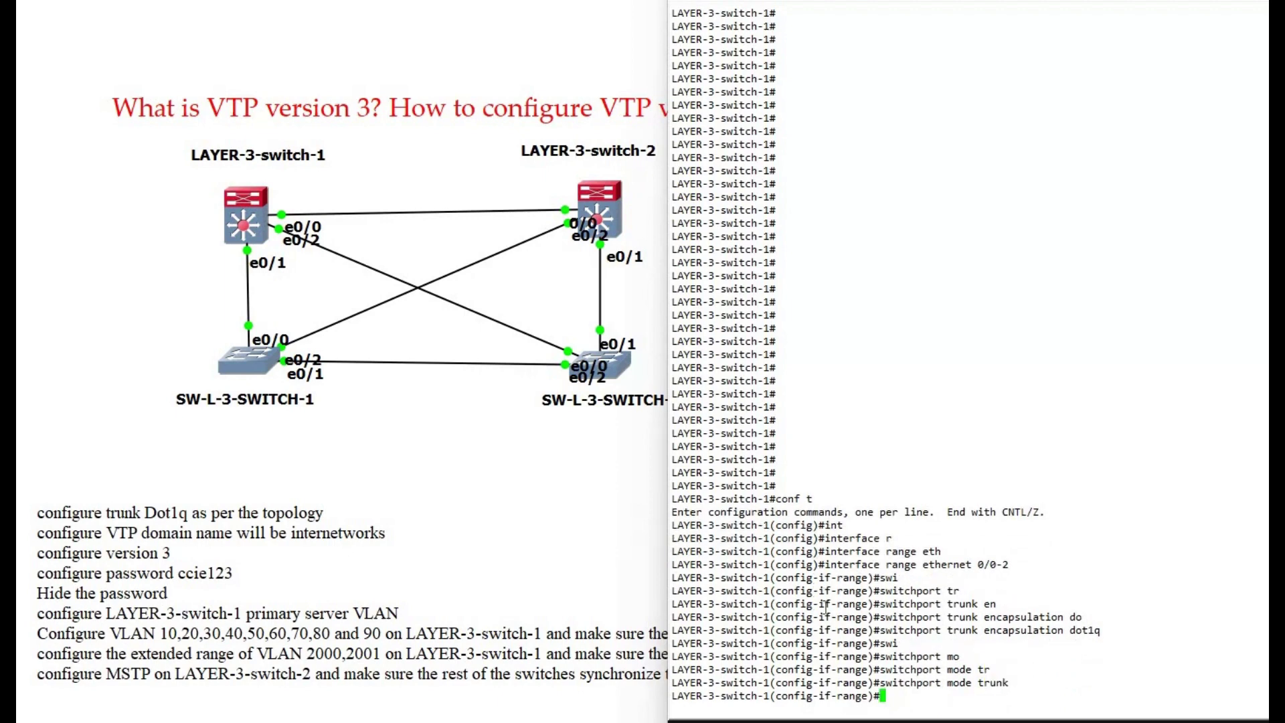
Step: Allow all VLANs on the trunk ports, exit interface configuration, and review the commands
{"action": "type", "text": "swi"}
{"action": "key", "text": "Tab"}
{"action": "type", "text": "tr"}
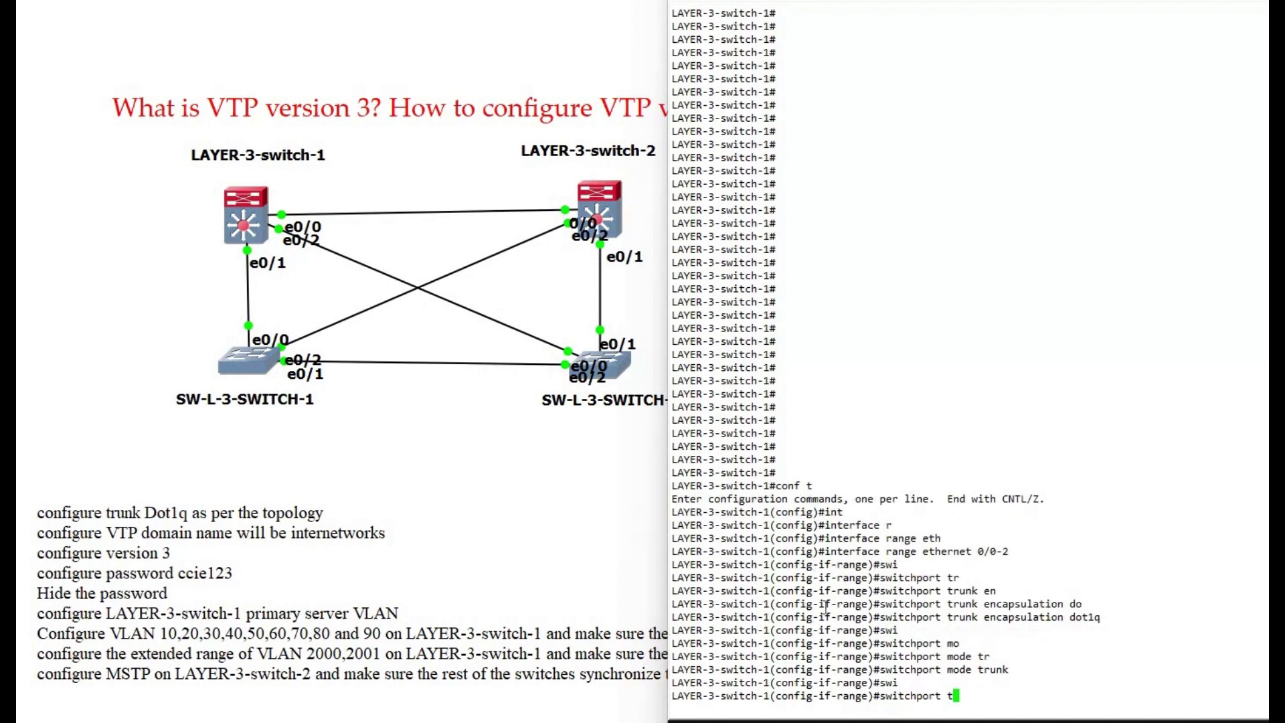
{"action": "key", "text": "Tab"}
{"action": "type", "text": "all"}
{"action": "key", "text": "Tab"}
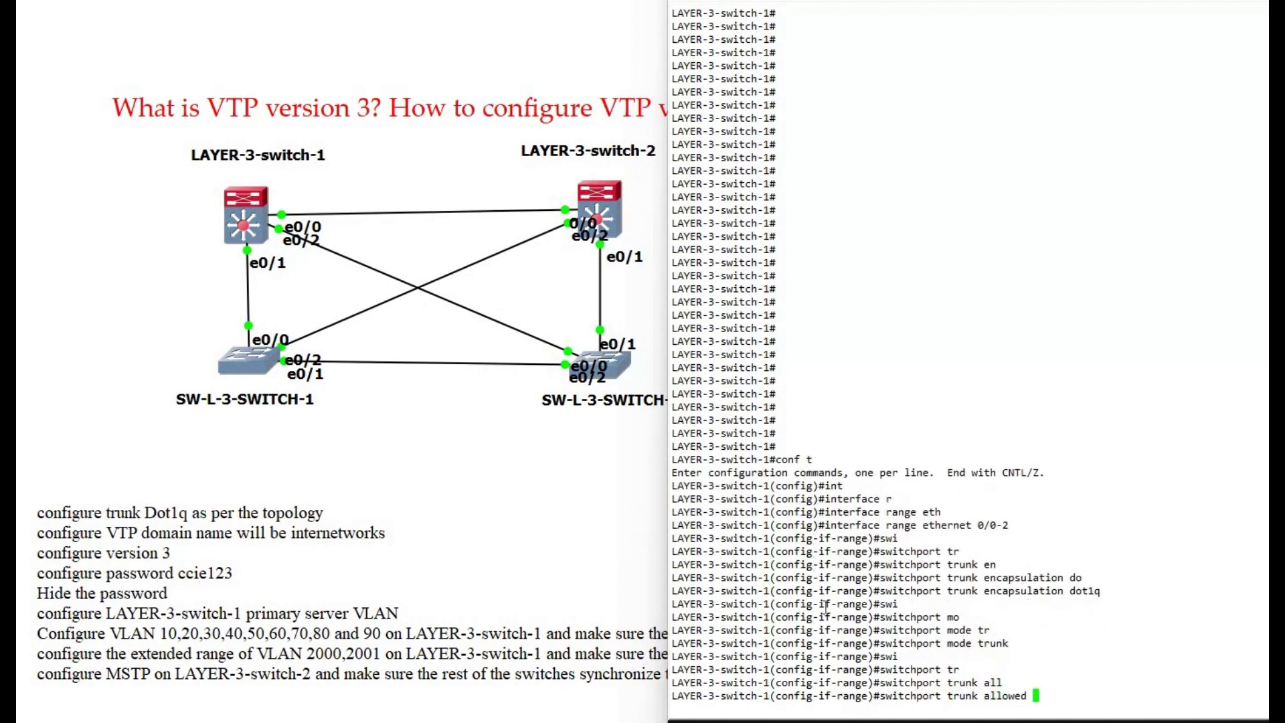
{"action": "type", "text": "vl"}
{"action": "key", "text": "Tab"}
{"action": "type", "text": "all"}
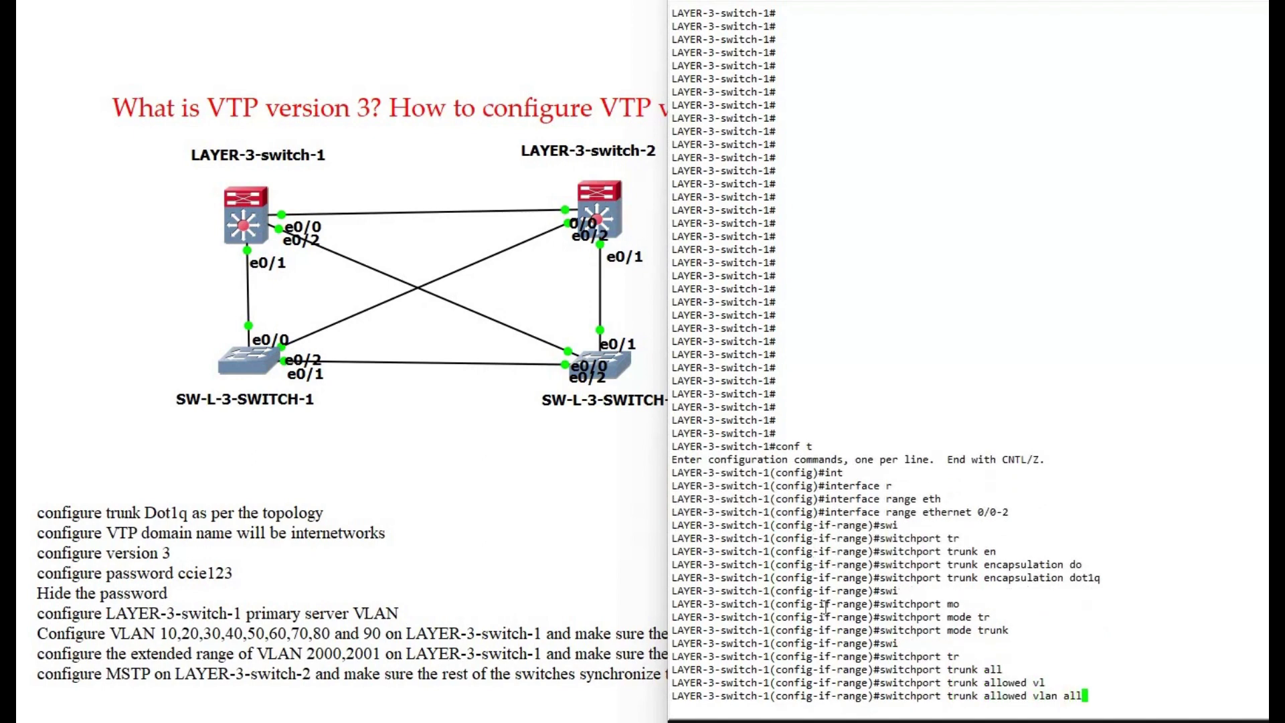
{"action": "key", "text": "Return"}
{"action": "type", "text": "exit"}
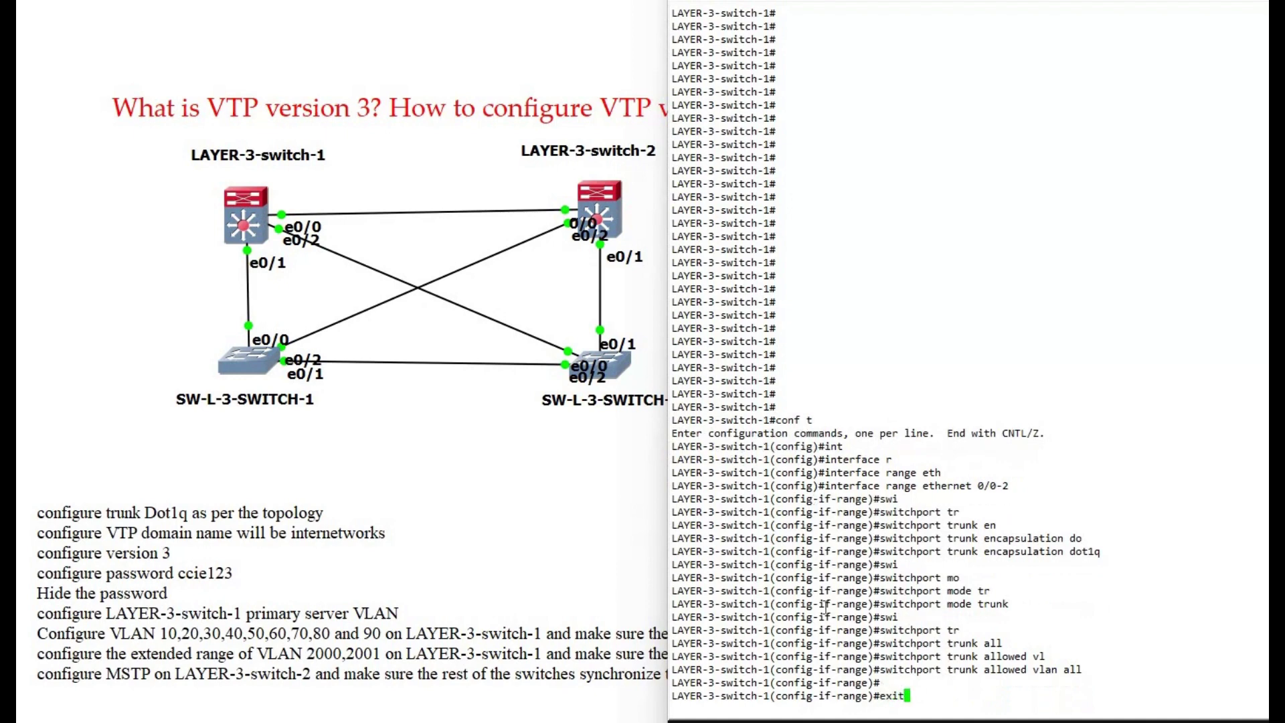
{"action": "key", "text": "Return"}
{"action": "key", "text": "Return"}
{"action": "key", "text": "Return"}
{"action": "key", "text": "Return"}
{"action": "key", "text": "Return"}
{"action": "key", "text": "Return"}
{"action": "key", "text": "Return"}
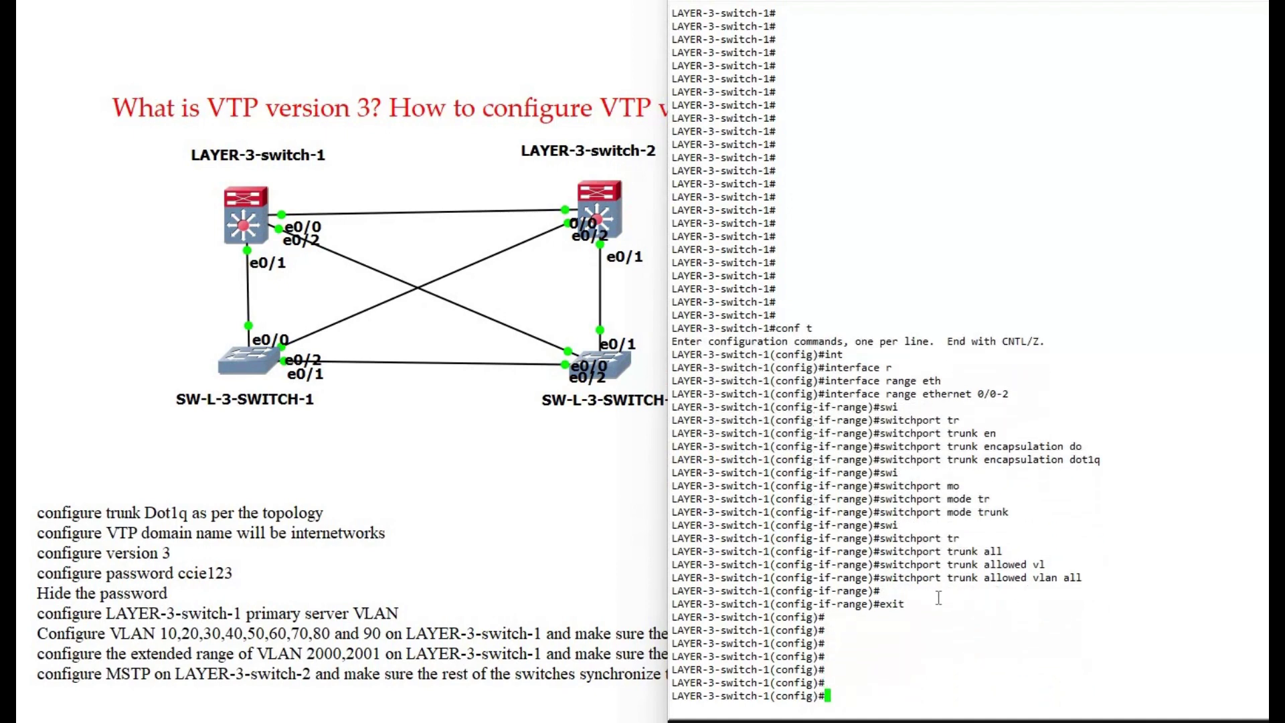
{"action": "left_click_drag", "start_coordinate": [915, 614], "coordinate": [684, 368]}
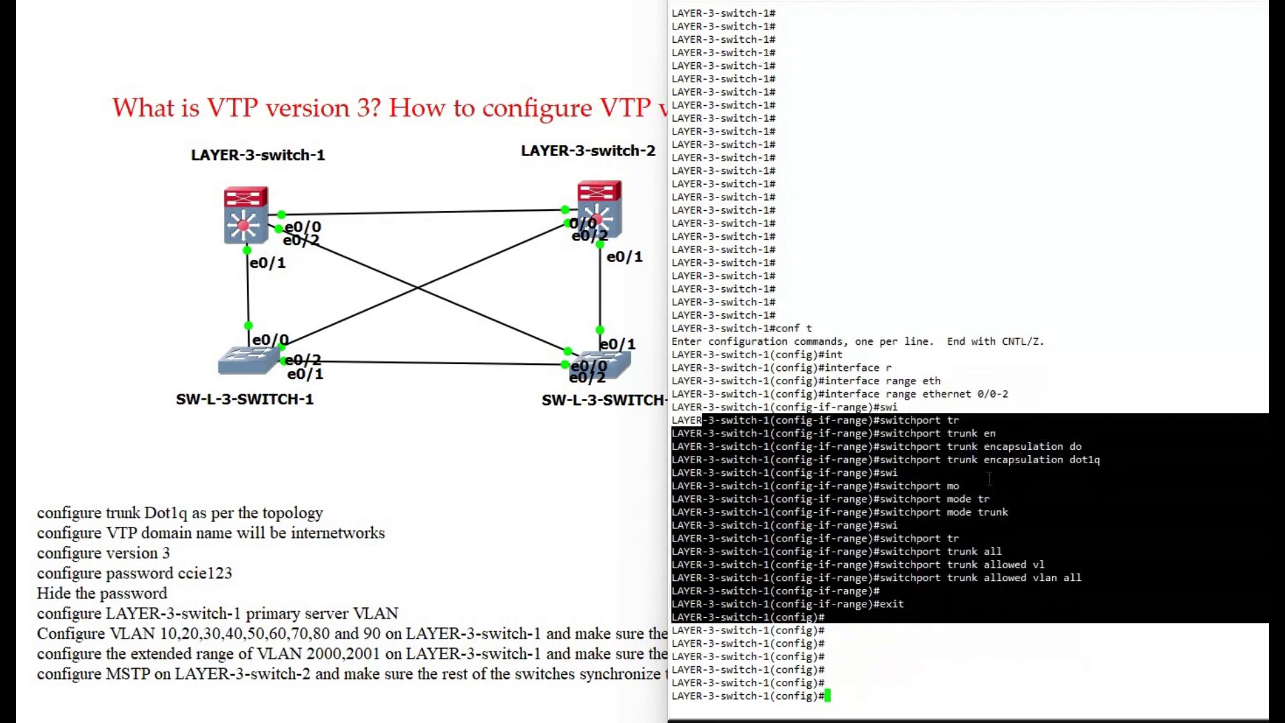
{"action": "left_click", "coordinate": [685, 368]}
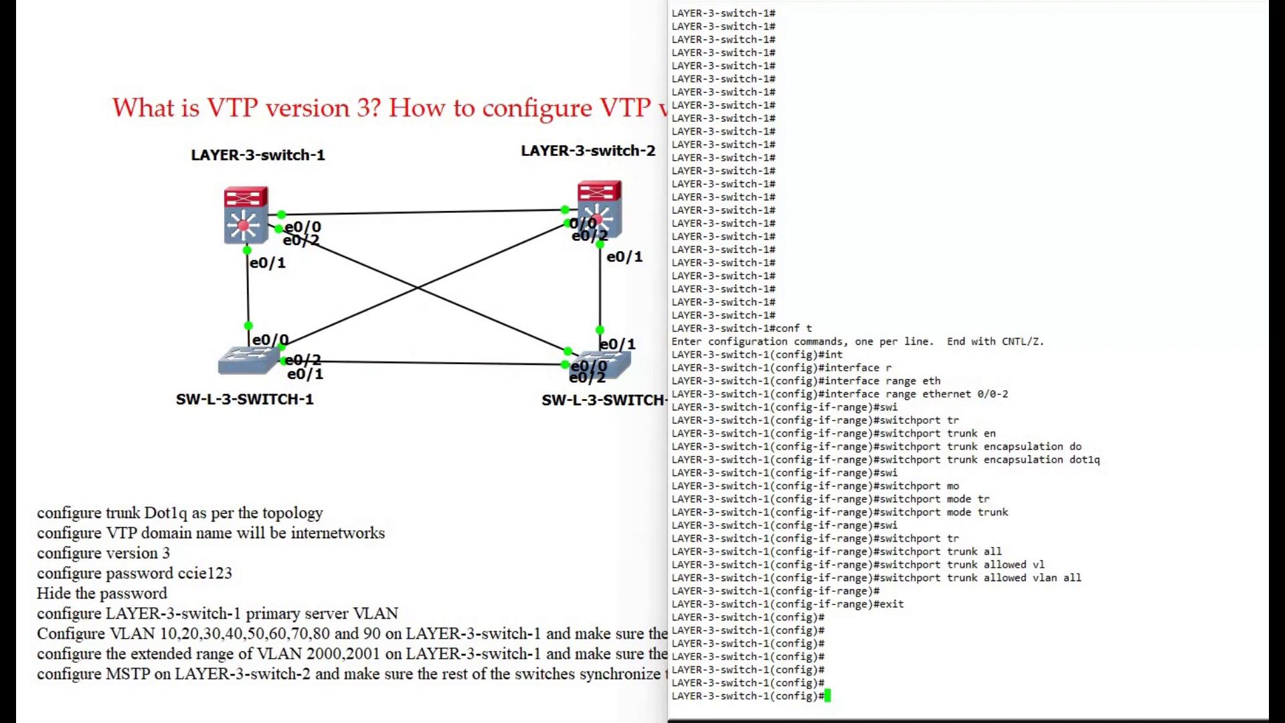
Step: On LAYER-3-switch-2, enter configuration mode and select interface range ethernet 0/0-2
{"action": "key", "text": "alt+Tab"}
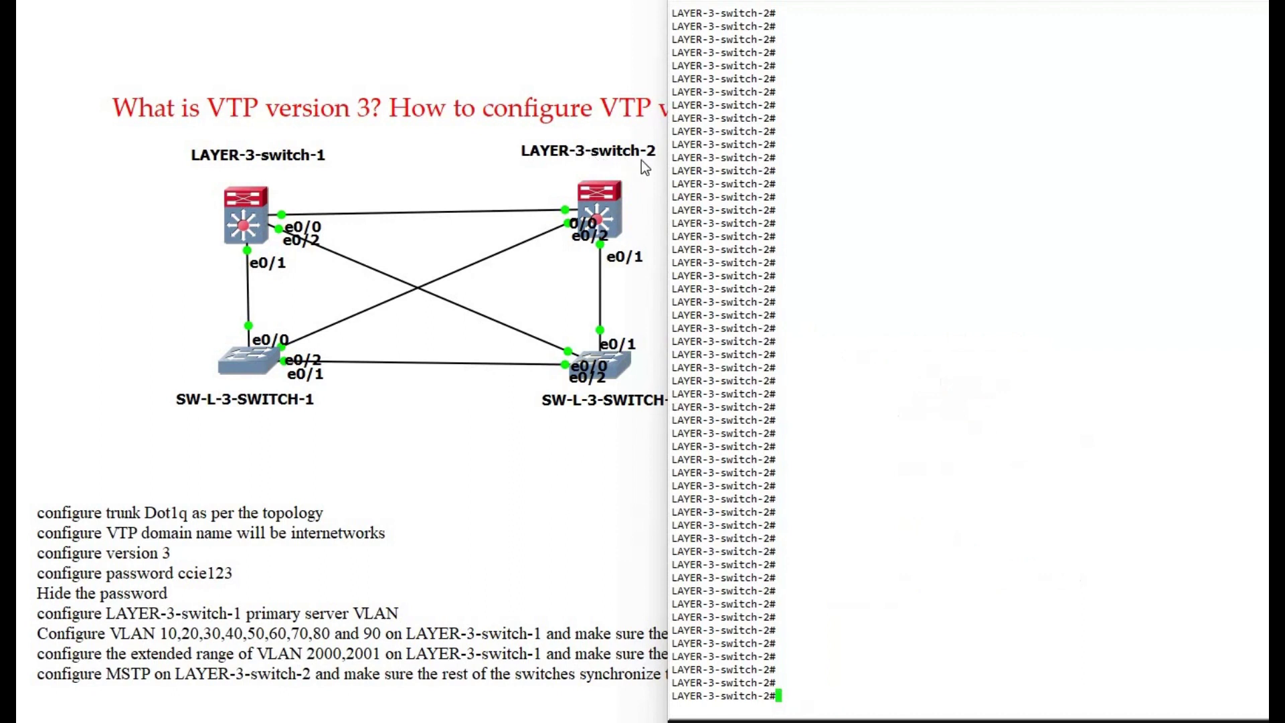
{"action": "type", "text": "conf t"}
{"action": "key", "text": "Return"}
{"action": "key", "text": "Return"}
{"action": "key", "text": "Return"}
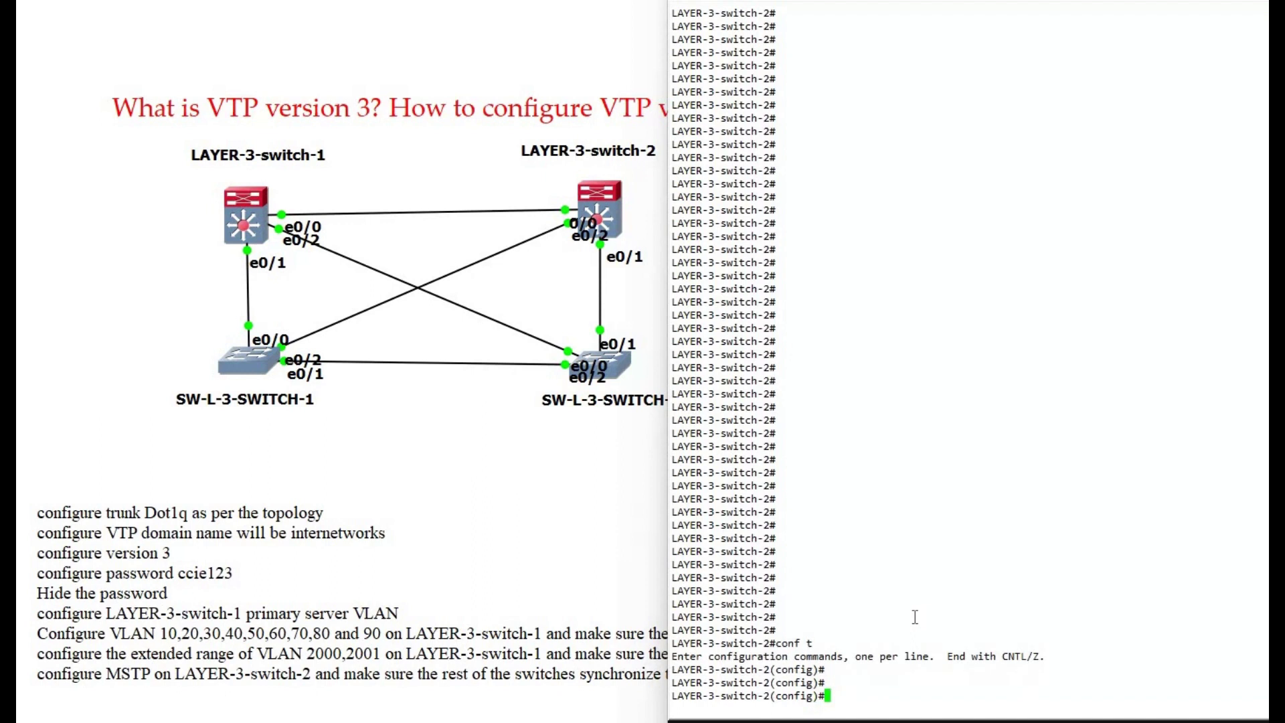
{"action": "type", "text": "int"}
{"action": "key", "text": "Tab"}
{"action": "type", "text": "r"}
{"action": "key", "text": "Tab"}
{"action": "type", "text": "eth"}
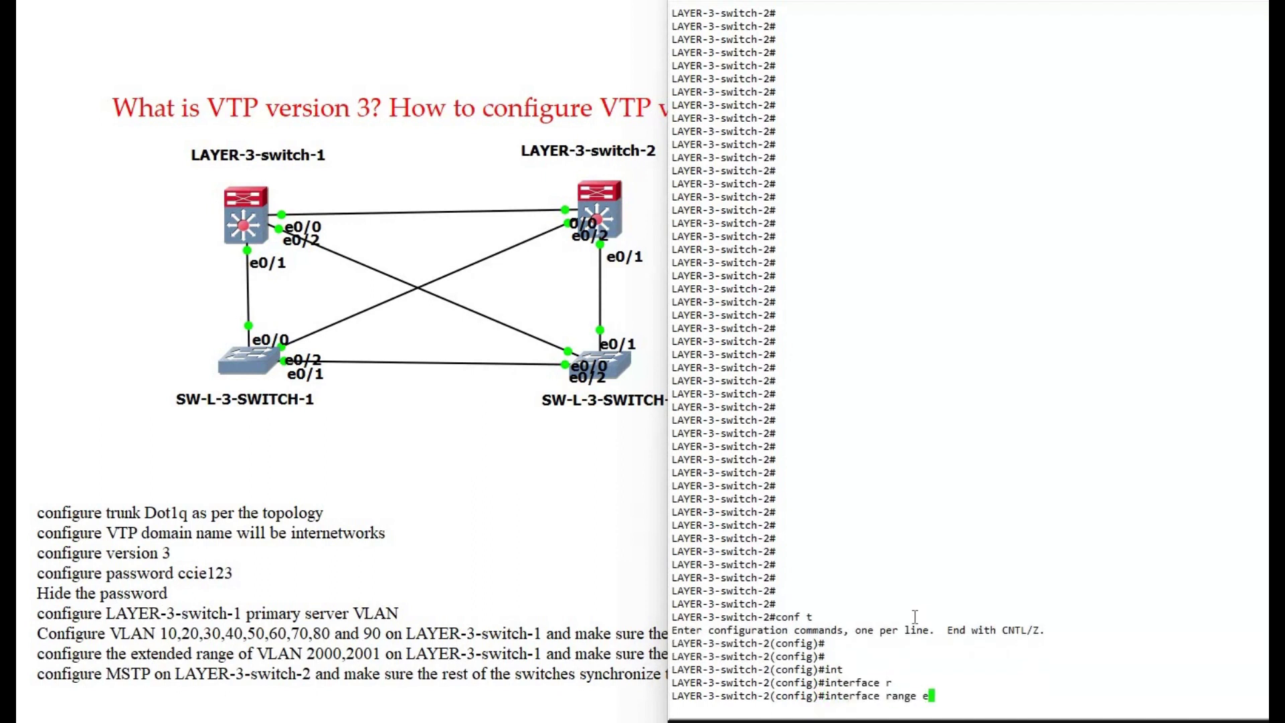
{"action": "key", "text": "Tab"}
{"action": "type", "text": "0/0-"}
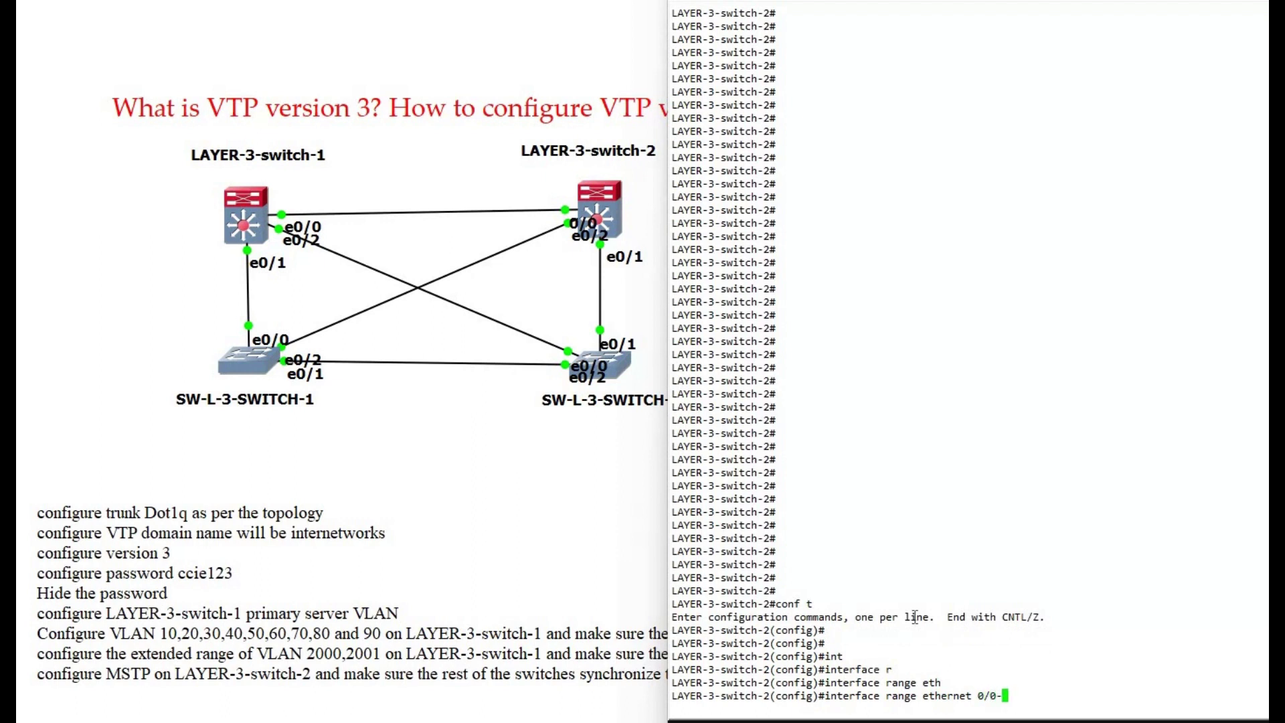
{"action": "type", "text": "2"}
{"action": "key", "text": "Return"}
Step: Set dot1q trunk encapsulation on ethernet 0/0-2
{"action": "type", "text": "swi"}
{"action": "key", "text": "Tab"}
{"action": "type", "text": "tr"}
{"action": "key", "text": "Tab"}
{"action": "type", "text": "en"}
{"action": "key", "text": "Tab"}
{"action": "type", "text": "do"}
{"action": "key", "text": "Tab"}
{"action": "key", "text": "Return"}
Step: Put the ports into switchport trunk mode
{"action": "type", "text": "swi"}
{"action": "key", "text": "Tab"}
{"action": "type", "text": "mo"}
{"action": "key", "text": "Tab"}
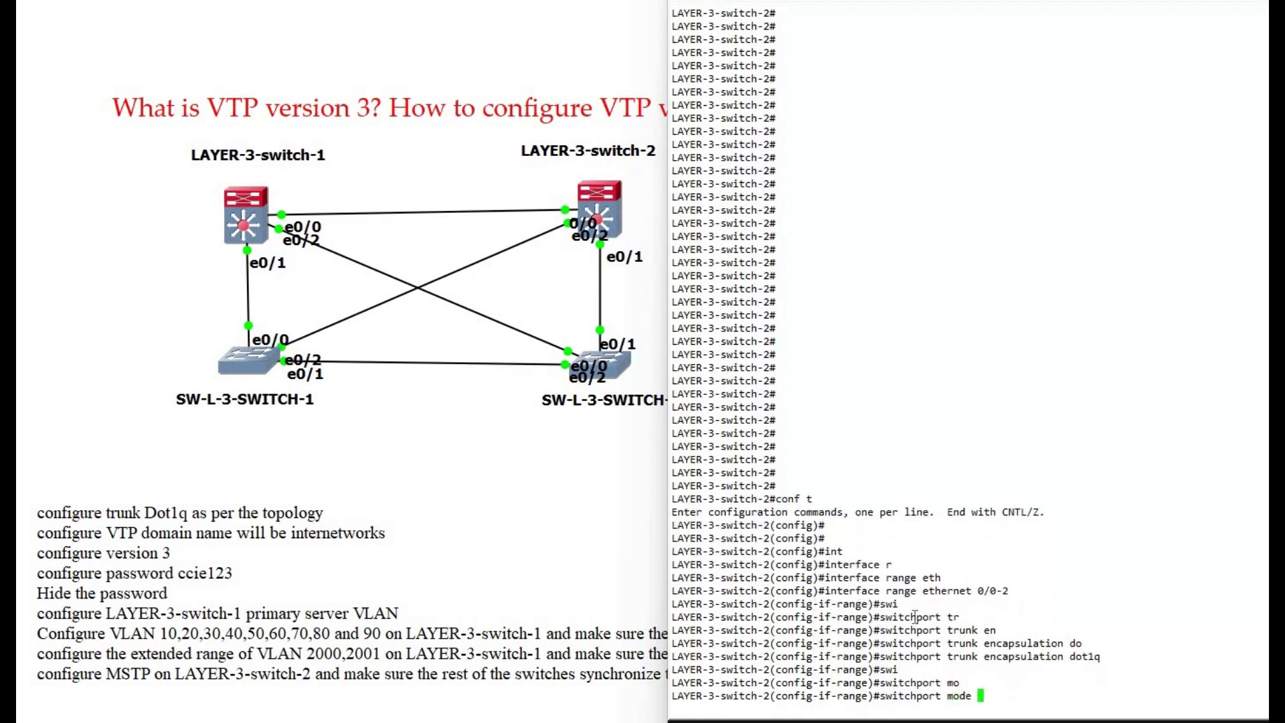
{"action": "type", "text": "tr"}
{"action": "key", "text": "Tab"}
{"action": "key", "text": "Return"}
Step: Allow all VLANs on the trunks, exit interface configuration, and return to LAYER-3-switch-1
{"action": "type", "text": "swi"}
{"action": "key", "text": "Tab"}
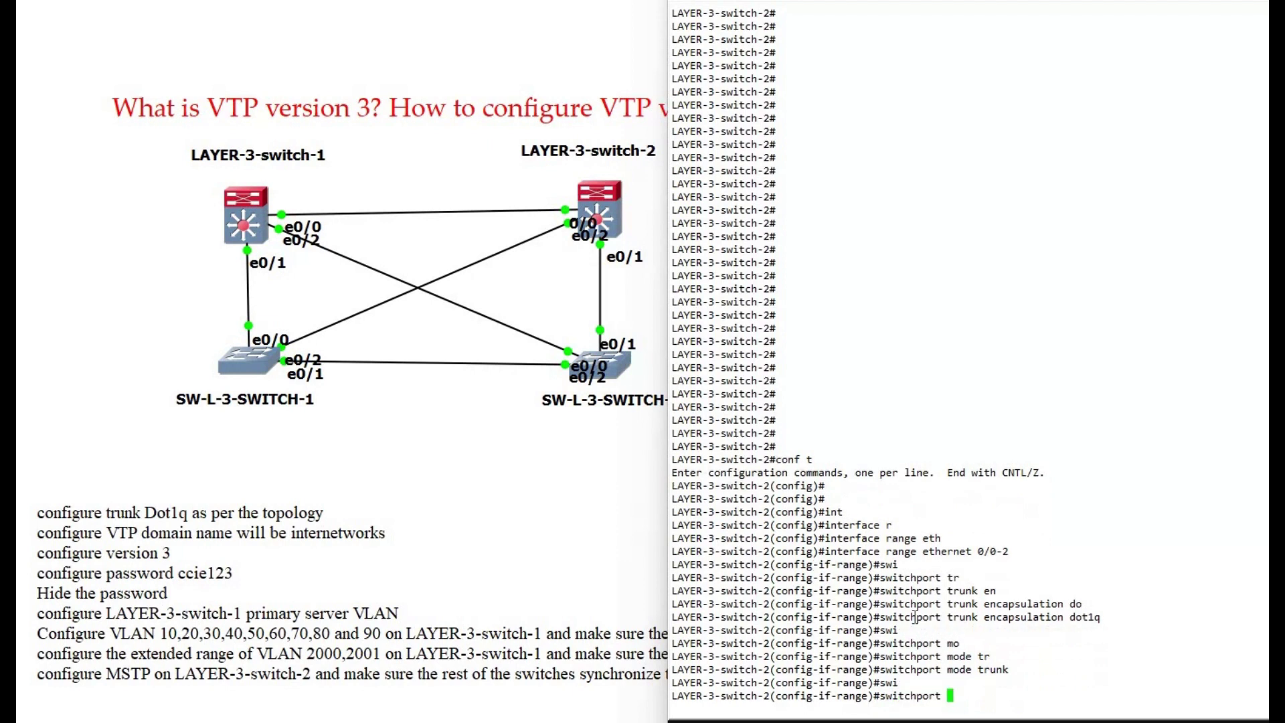
{"action": "type", "text": "tr"}
{"action": "key", "text": "Tab"}
{"action": "type", "text": "all"}
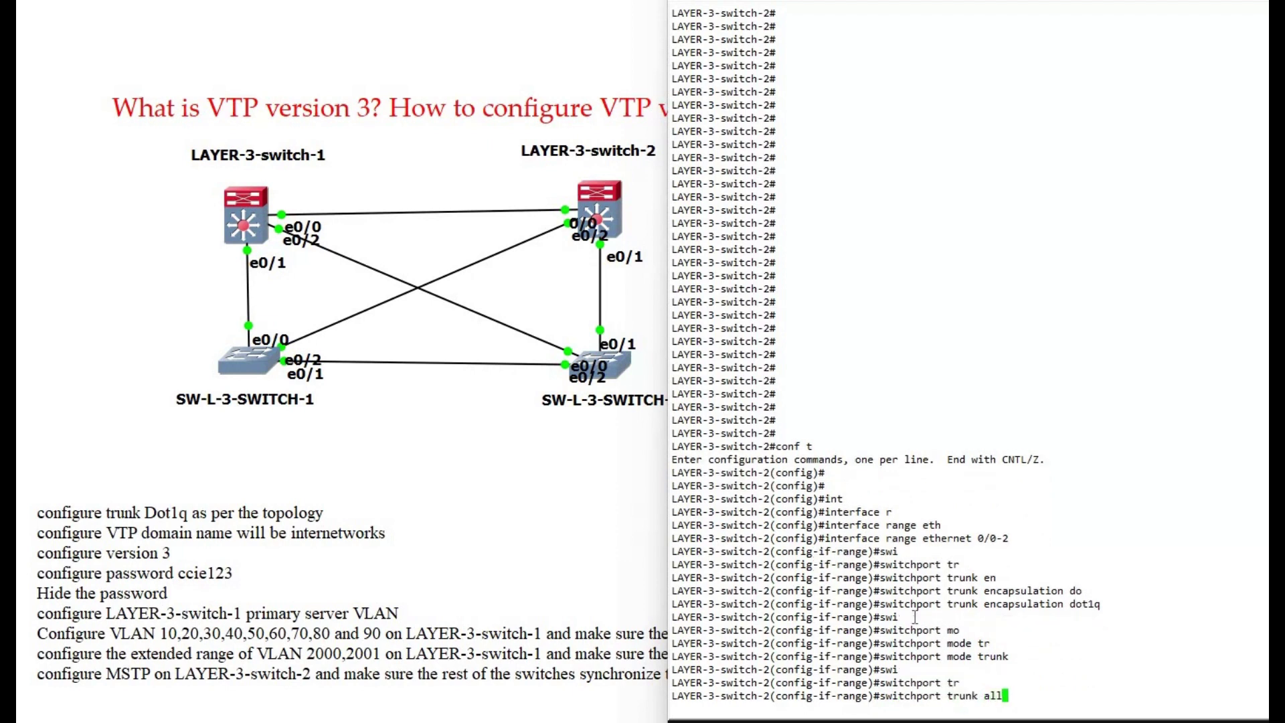
{"action": "key", "text": "Tab"}
{"action": "type", "text": "vl"}
{"action": "key", "text": "Tab"}
{"action": "type", "text": "all"}
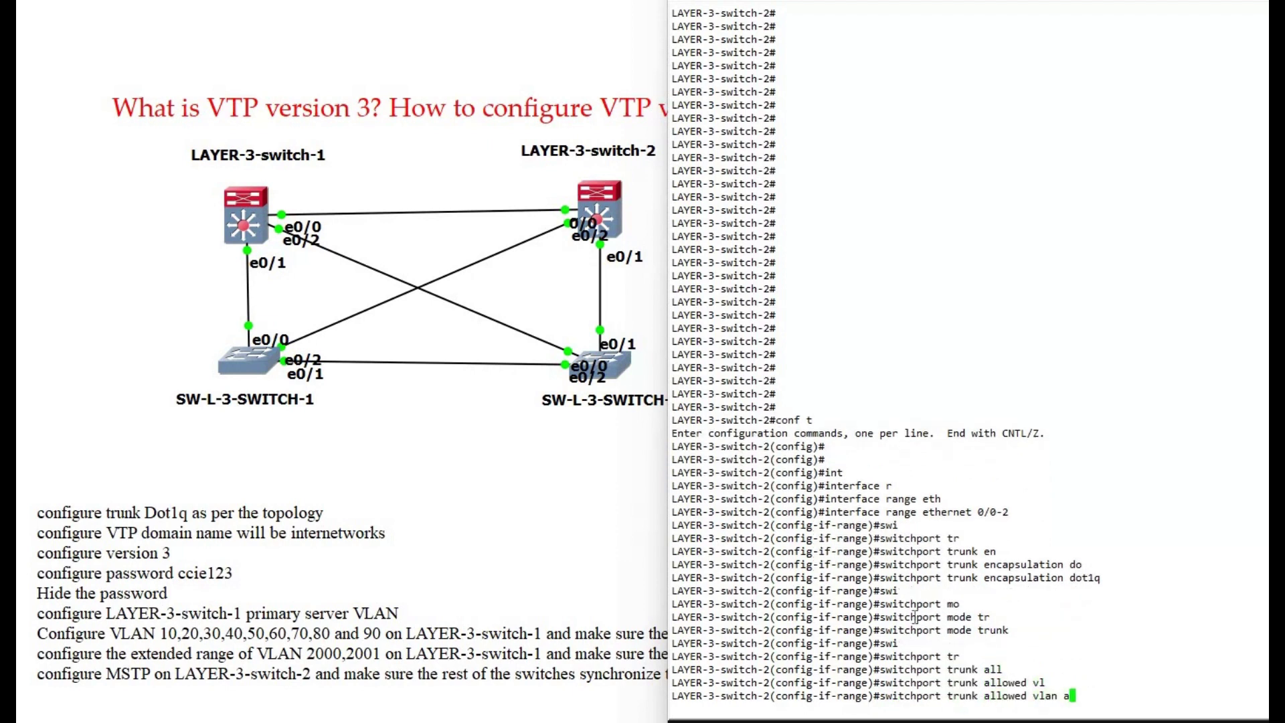
{"action": "key", "text": "Return"}
{"action": "type", "text": "exit"}
{"action": "key", "text": "Return"}
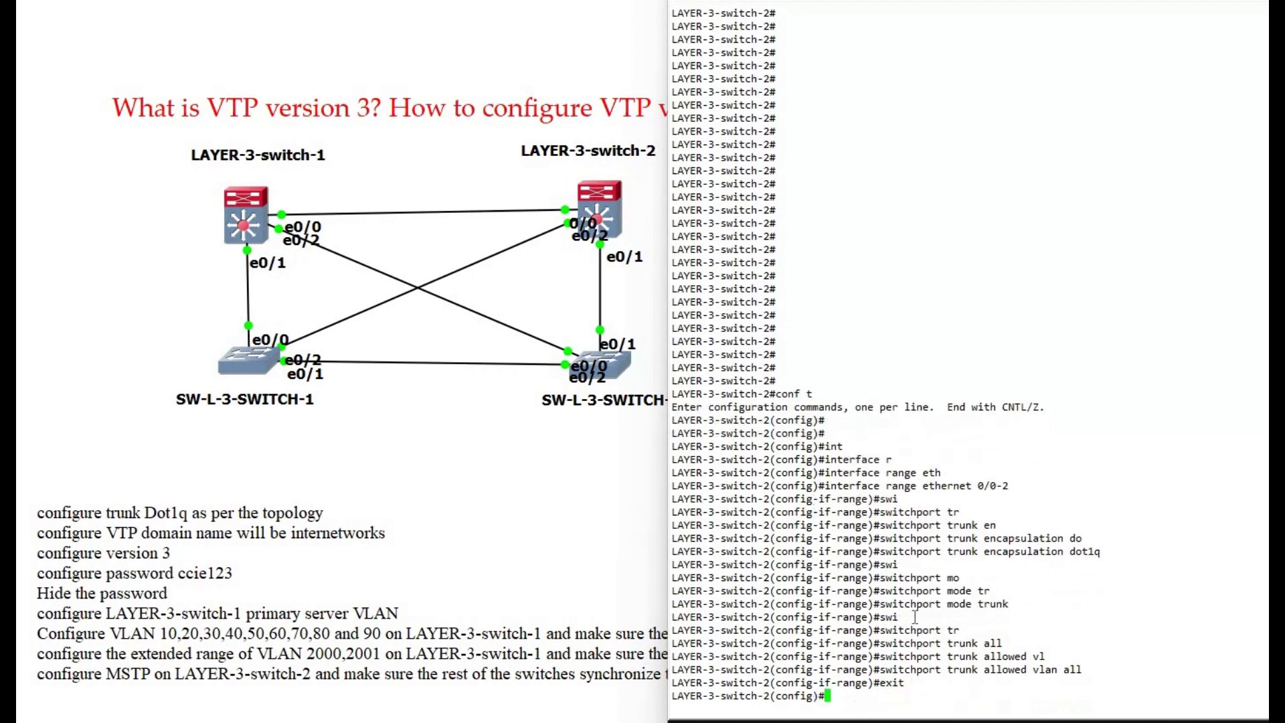
{"action": "key", "text": "Return"}
{"action": "key", "text": "Return"}
{"action": "key", "text": "Return"}
{"action": "key", "text": "Return"}
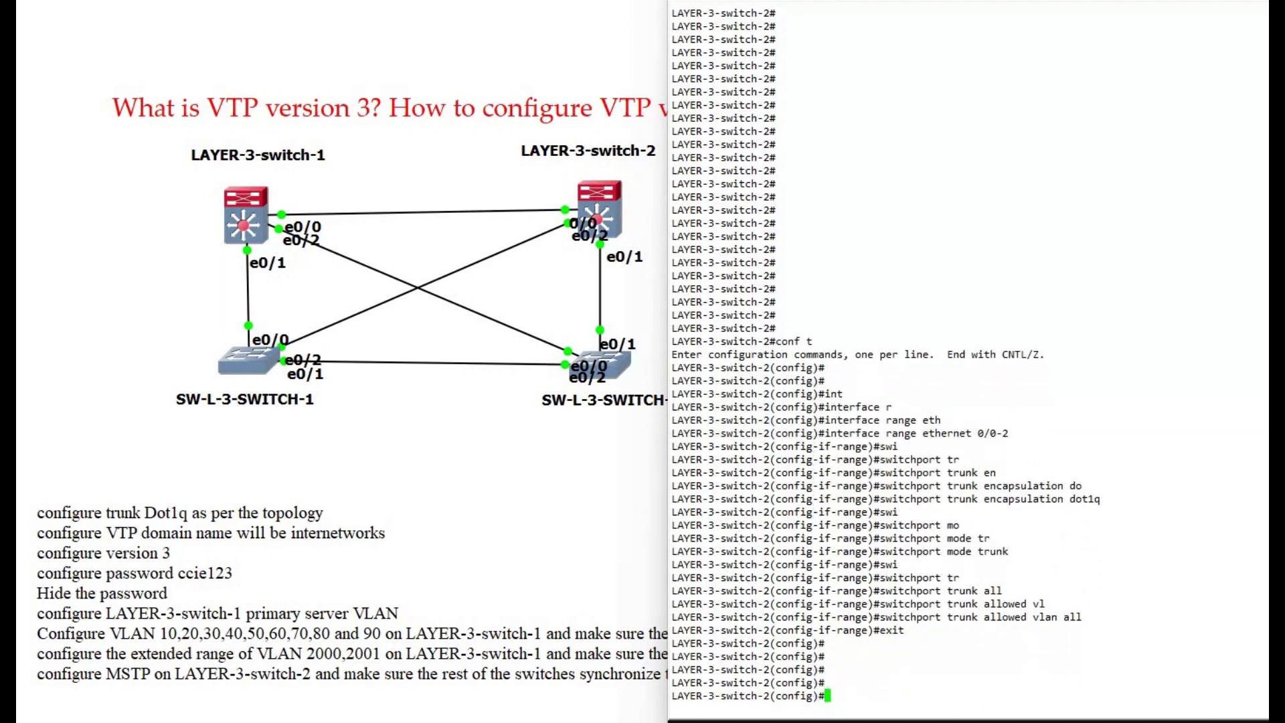
{"action": "key", "text": "alt+Tab"}
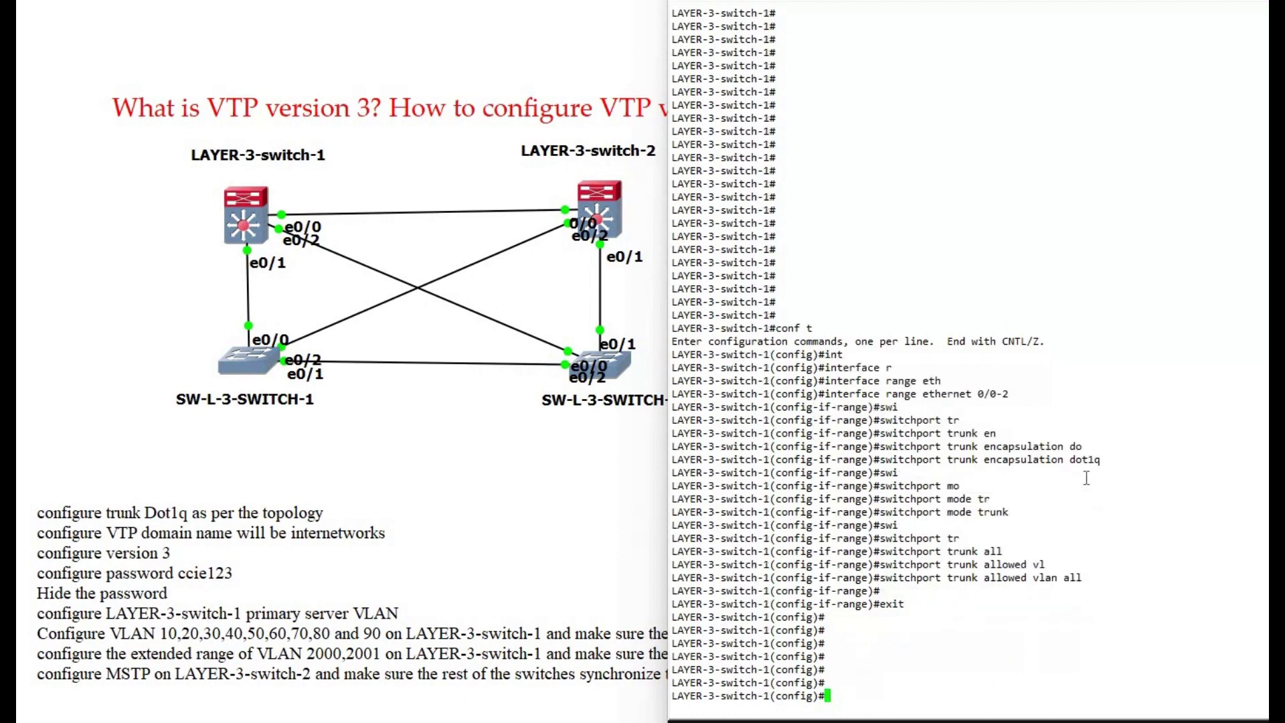
Step: On LAYER-3-switch-1, run show interfaces trunk and check Et0/0-2 use 802.1q encapsulation
{"action": "type", "text": "end"}
{"action": "key", "text": "Return"}
{"action": "key", "text": "Return"}
{"action": "key", "text": "Return"}
{"action": "key", "text": "Return"}
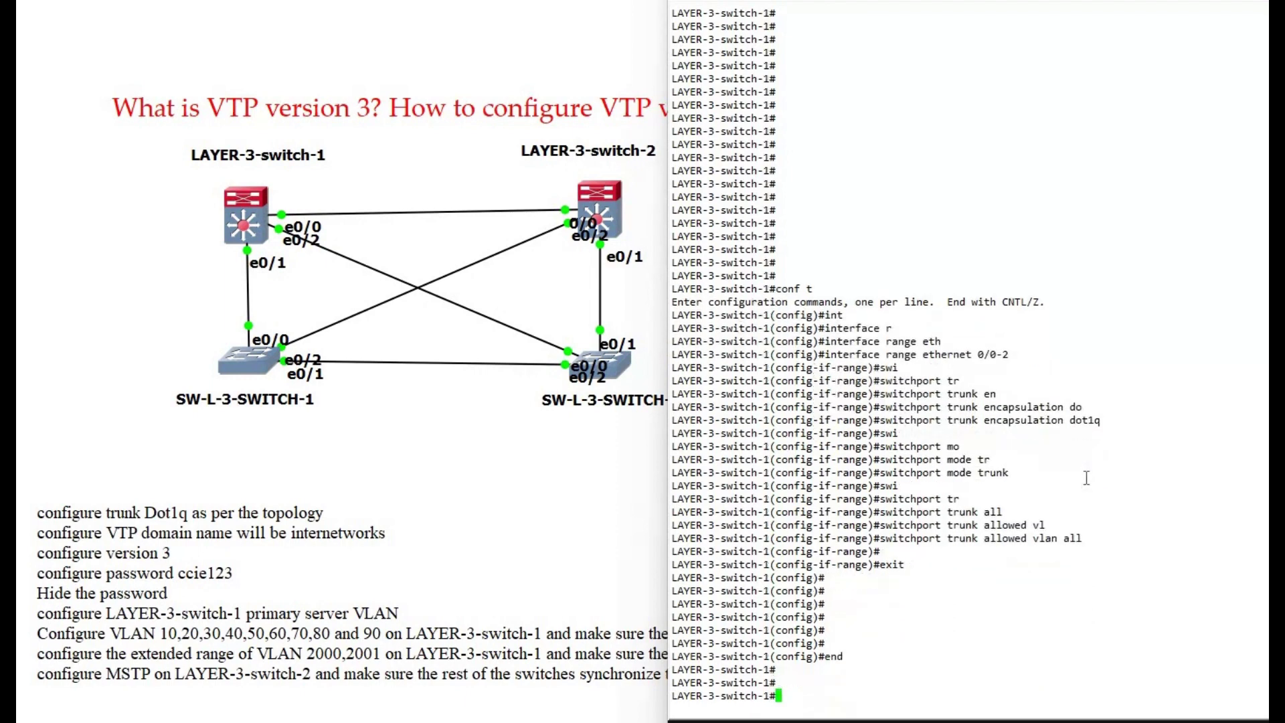
{"action": "type", "text": "show int"}
{"action": "key", "text": "Tab"}
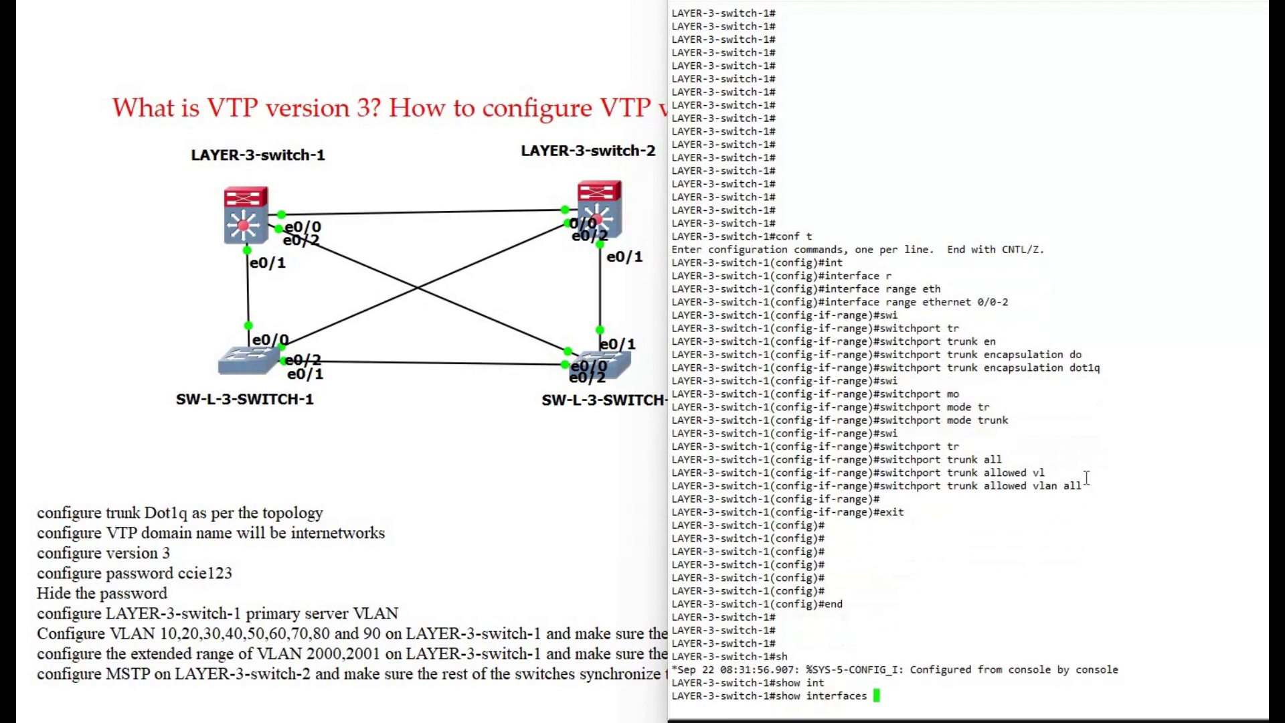
{"action": "type", "text": "tr"}
{"action": "key", "text": "Tab"}
{"action": "key", "text": "Return"}
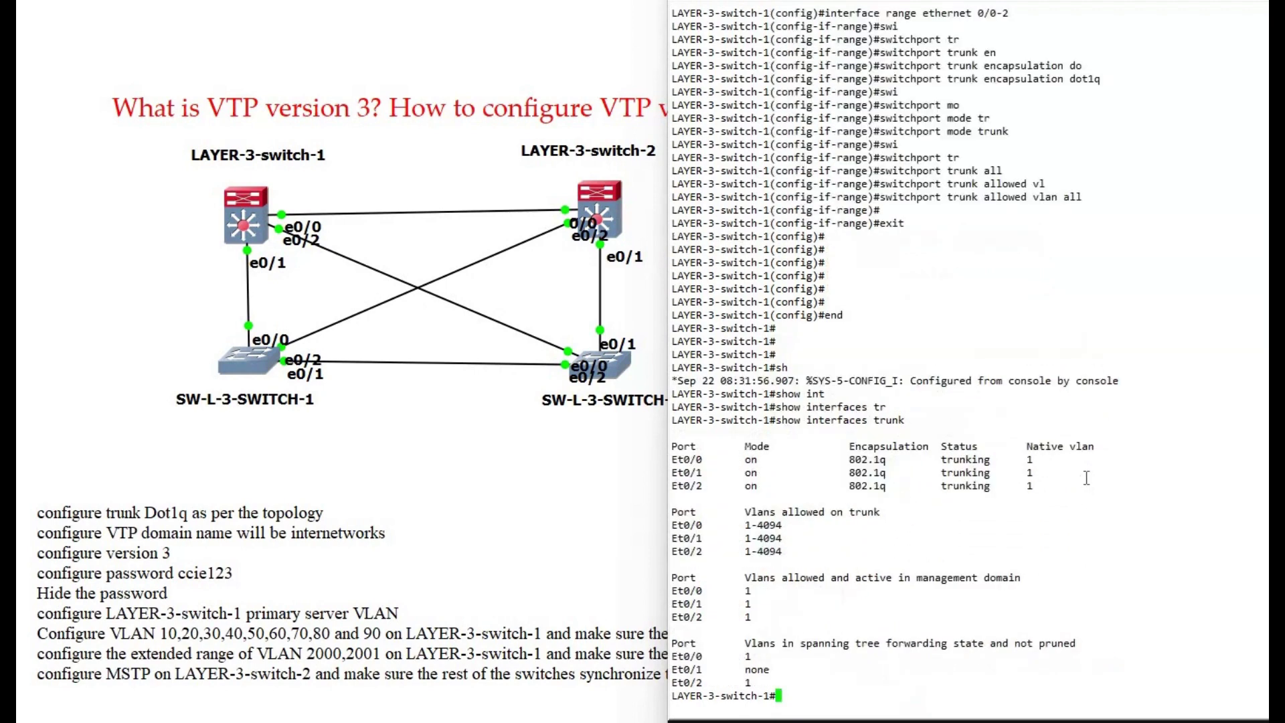
{"action": "left_click_drag", "start_coordinate": [886, 472], "coordinate": [886, 486]}
{"action": "left_click_drag", "start_coordinate": [665, 418], "coordinate": [886, 406]}
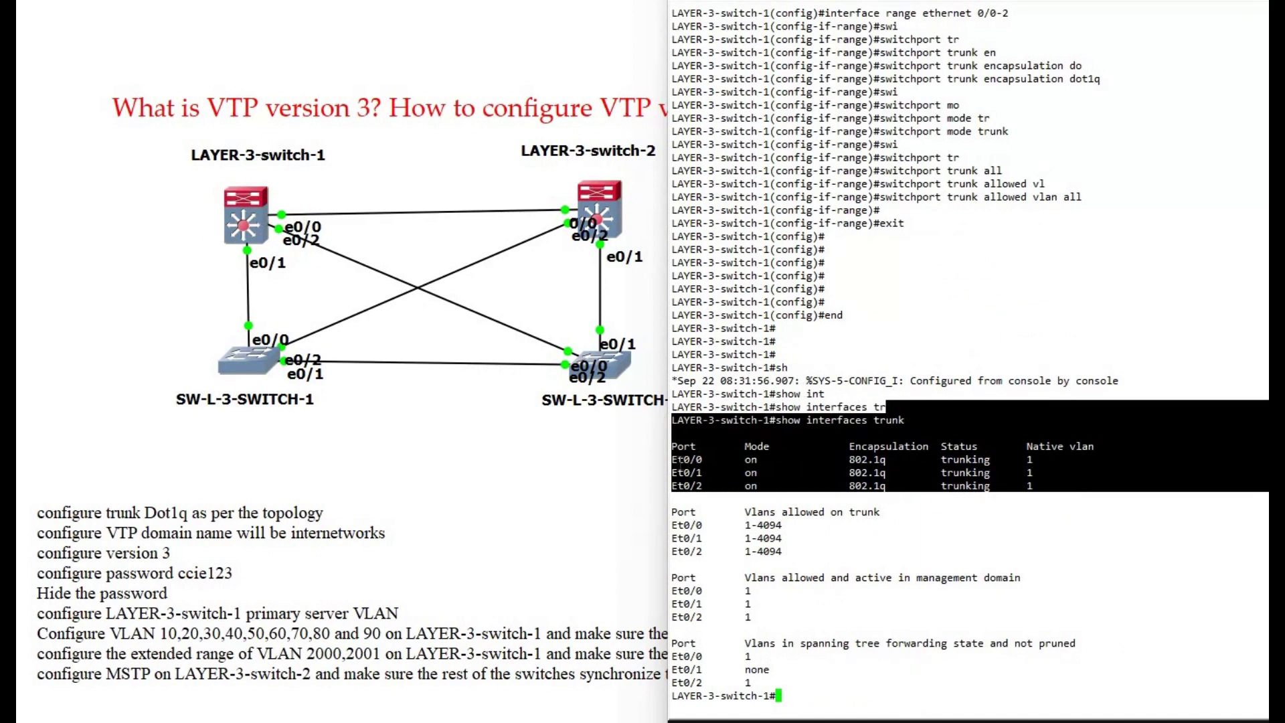
{"action": "left_click_drag", "start_coordinate": [678, 460], "coordinate": [824, 499]}
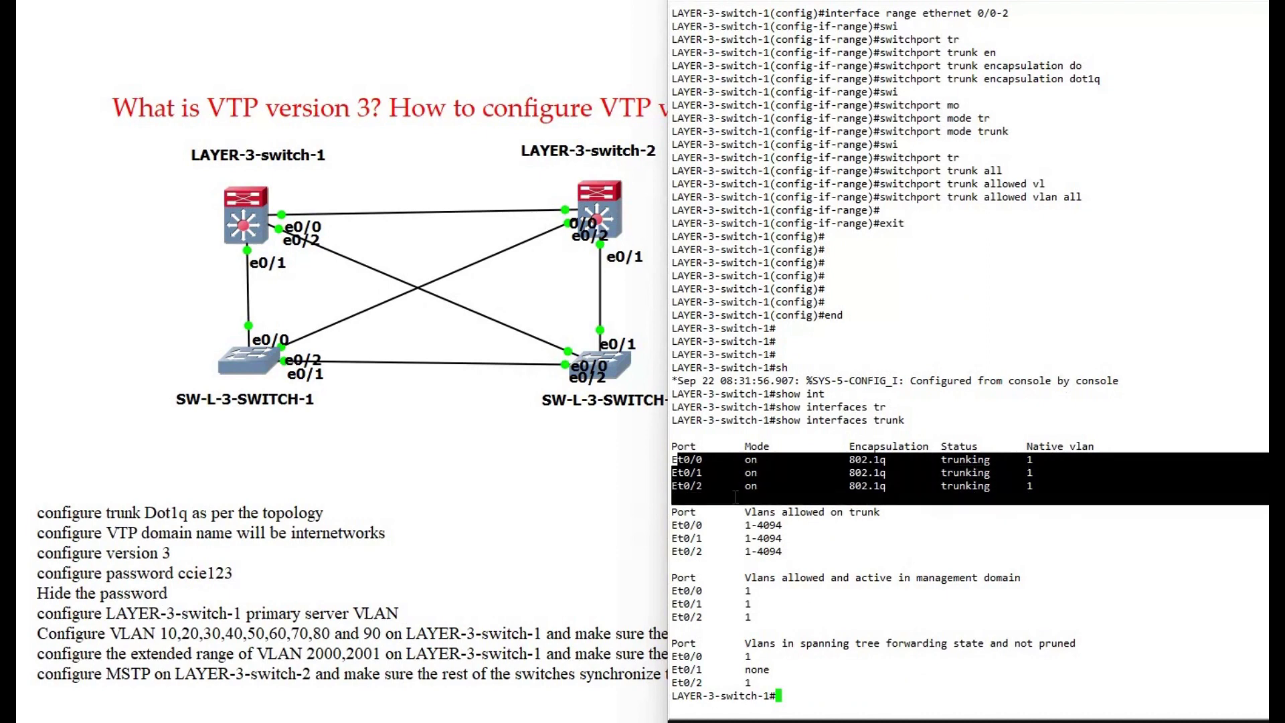
{"action": "left_click_drag", "start_coordinate": [912, 496], "coordinate": [837, 459]}
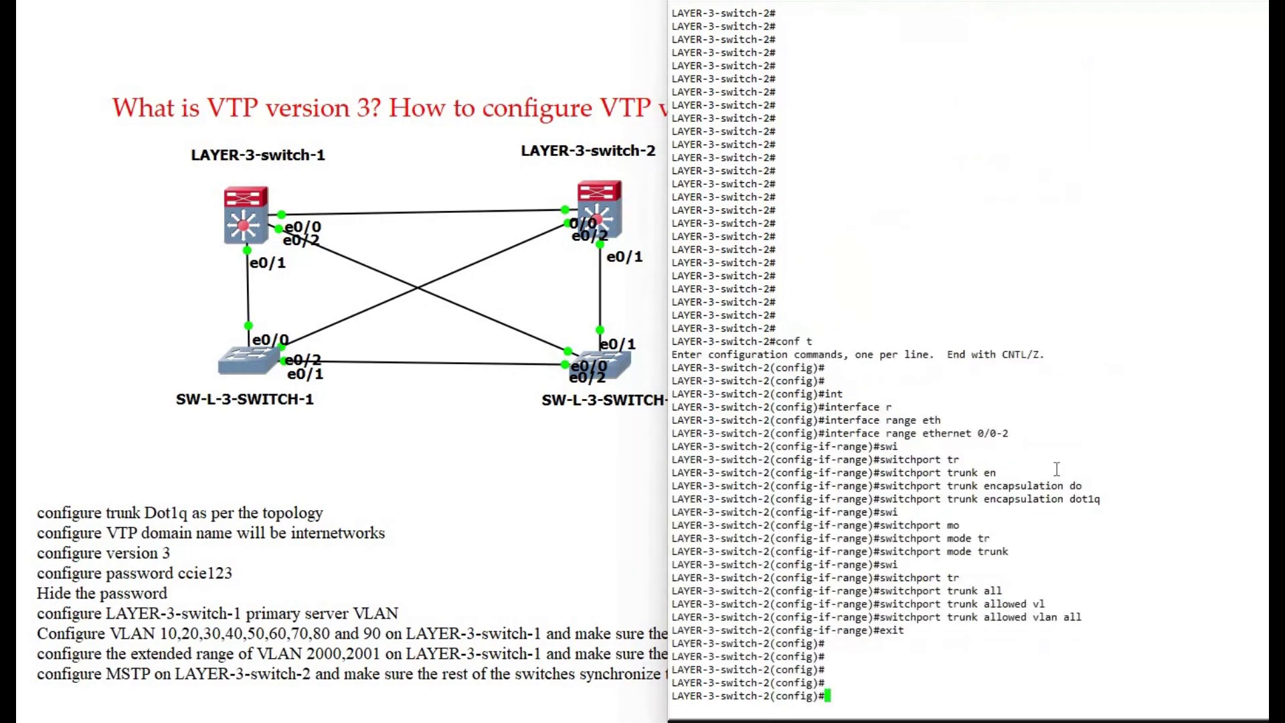
Step: Run show interfaces trunk on LAYER-3-switch-2 and review its trunk port table
{"action": "type", "text": "end"}
{"action": "key", "text": "Return"}
{"action": "key", "text": "Return"}
{"action": "key", "text": "Return"}
{"action": "key", "text": "Return"}
{"action": "type", "text": "show int"}
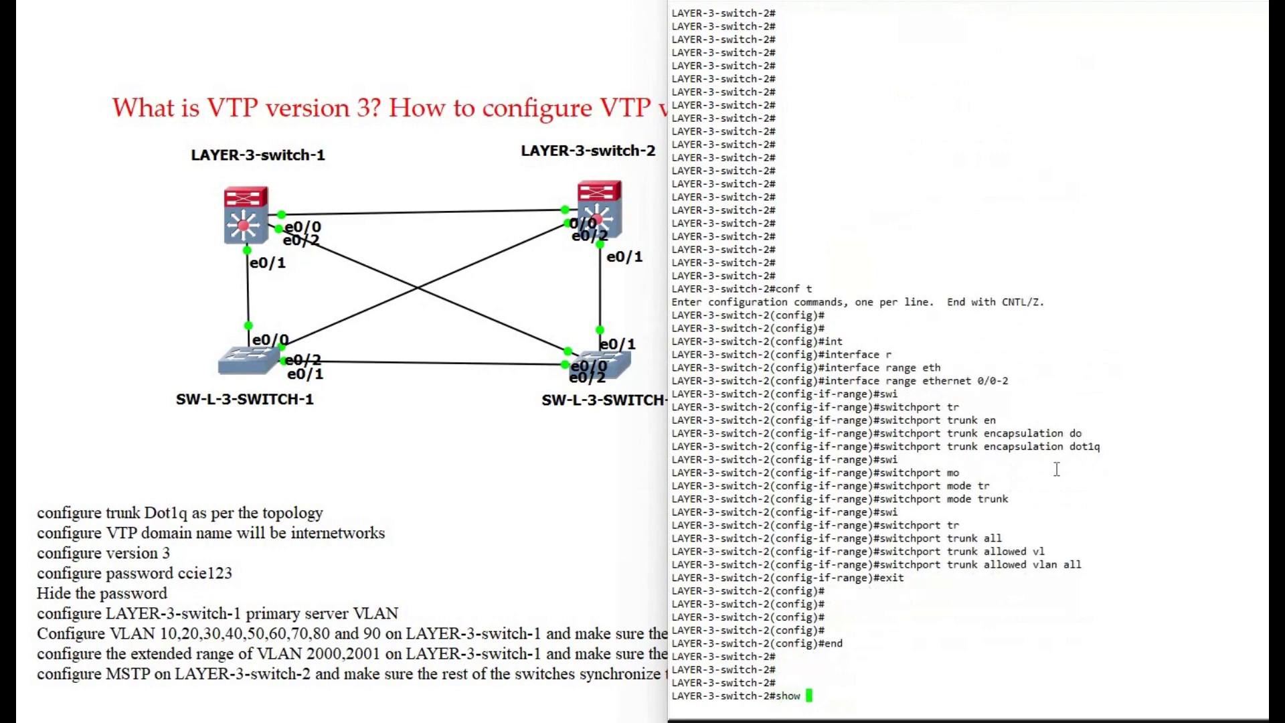
{"action": "key", "text": "Tab"}
{"action": "type", "text": "tr"}
{"action": "key", "text": "Tab"}
{"action": "key", "text": "Return"}
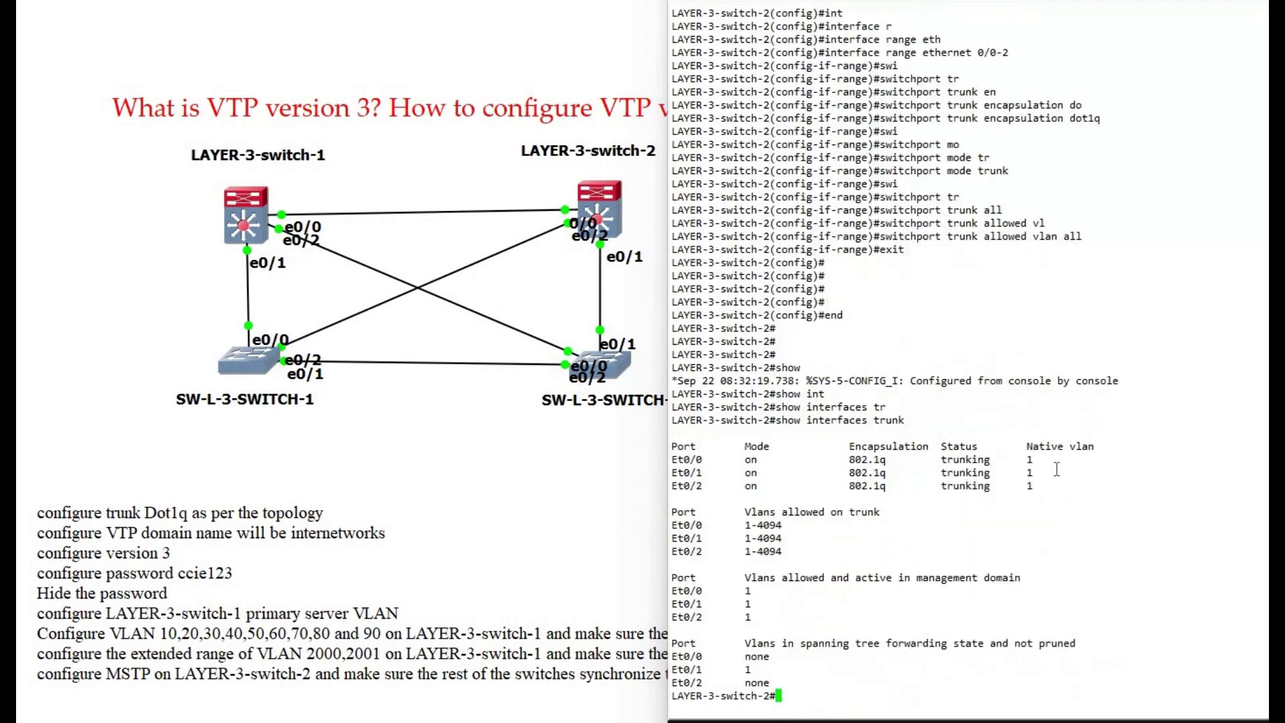
{"action": "left_click_drag", "start_coordinate": [1259, 487], "coordinate": [905, 420]}
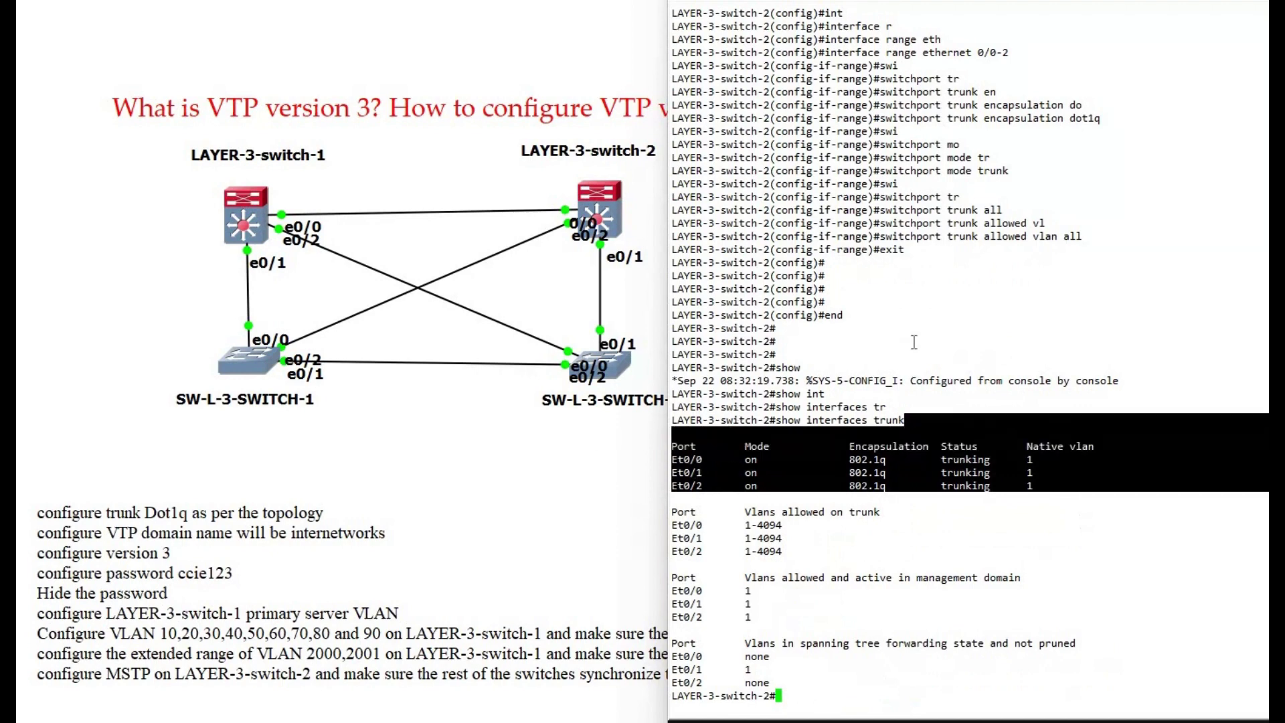
{"action": "right_click", "coordinate": [242, 363]}
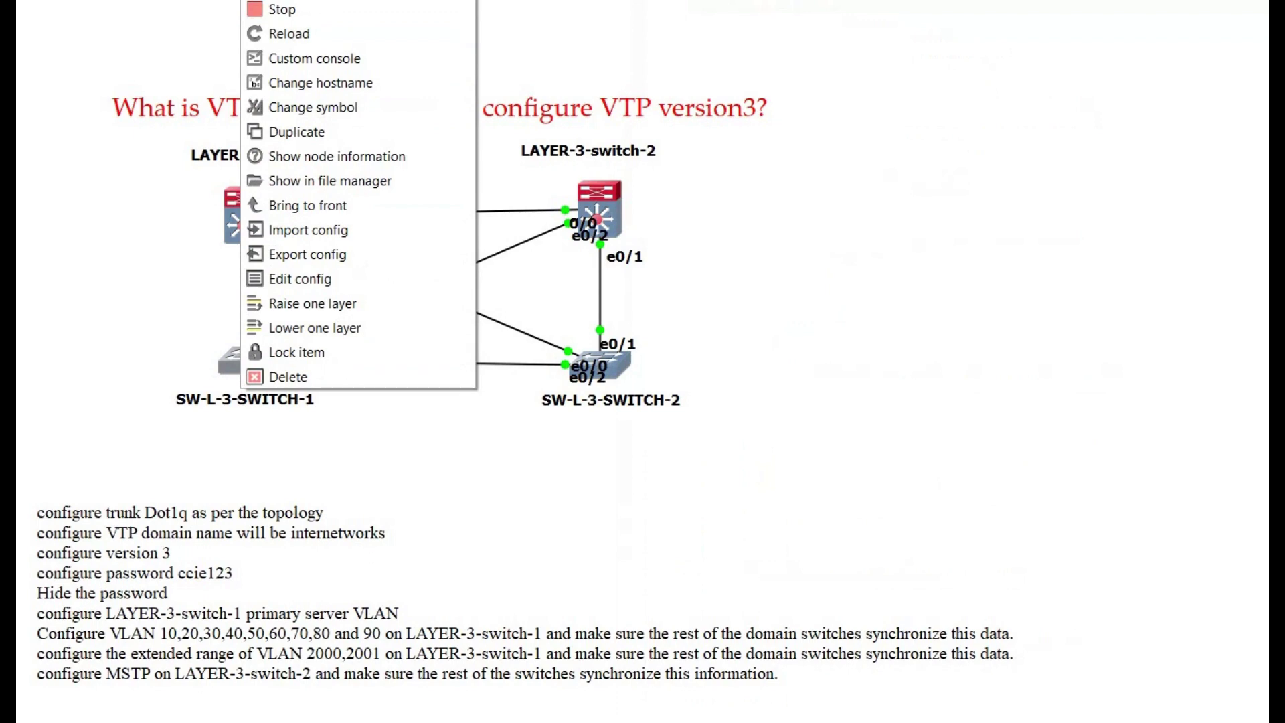
{"action": "left_click", "coordinate": [1138, 635]}
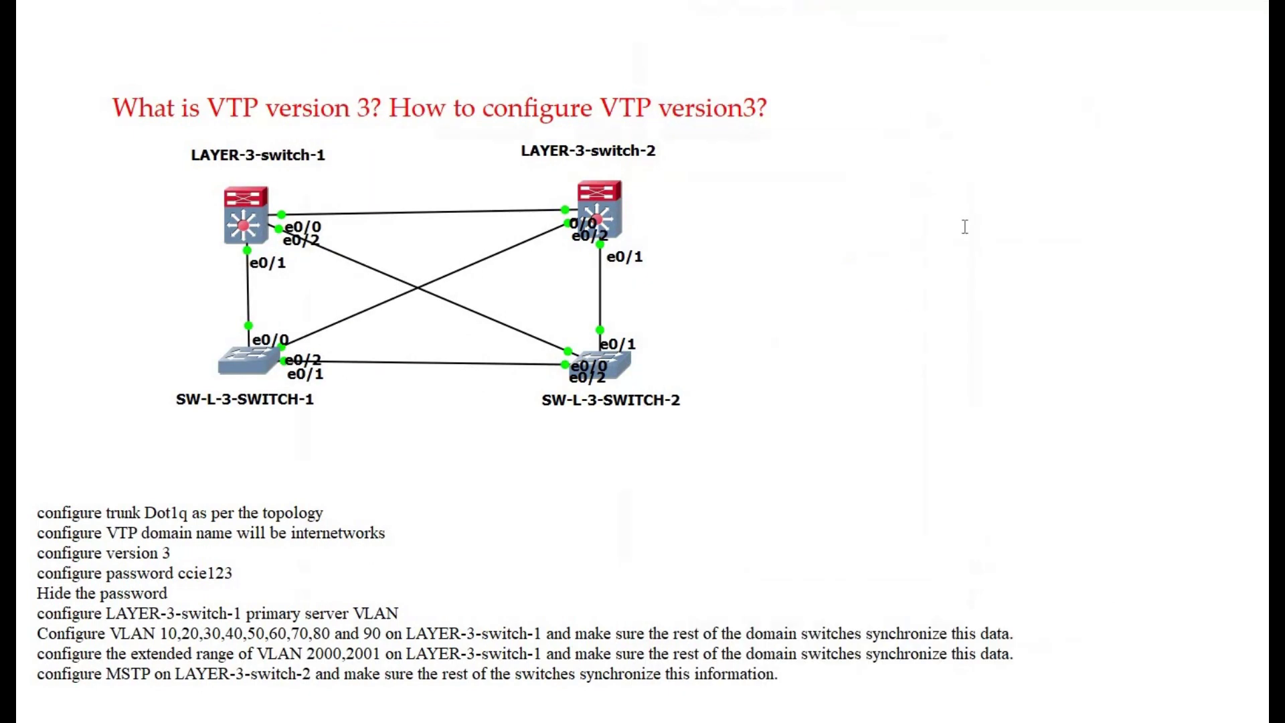
Step: Run show interfaces trunk on the switch2 console
{"action": "key", "text": "alt+Tab"}
{"action": "key", "text": "Return"}
{"action": "key", "text": "Return"}
{"action": "key", "text": "Return"}
{"action": "key", "text": "Return"}
{"action": "key", "text": "Return"}
{"action": "key", "text": "Return"}
{"action": "type", "text": "show int"}
{"action": "key", "text": "Tab"}
{"action": "type", "text": "tr"}
{"action": "key", "text": "Tab"}
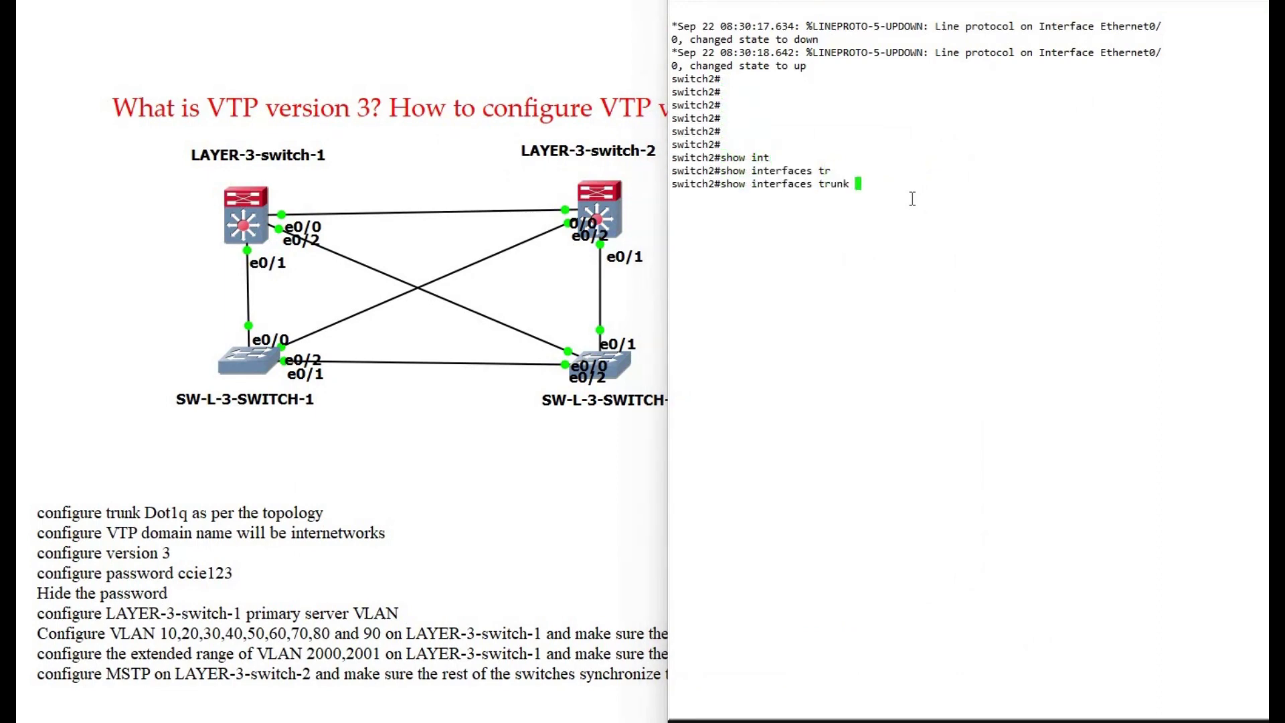
{"action": "key", "text": "Return"}
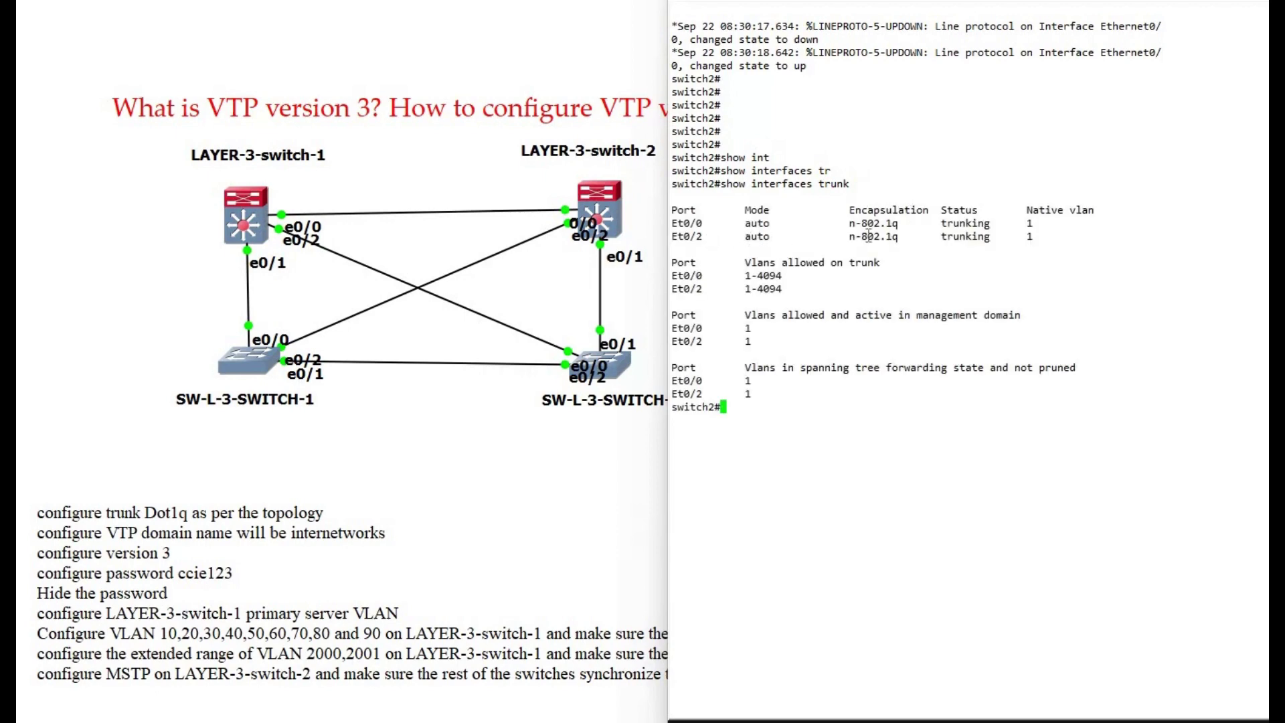
Step: Confirm Et0/0 and Et0/2 trunk with negotiated n-802.1q, then return to LAYER-3-switch-1
{"action": "left_click_drag", "start_coordinate": [1044, 237], "coordinate": [941, 236]}
{"action": "left_click_drag", "start_coordinate": [694, 226], "coordinate": [678, 224]}
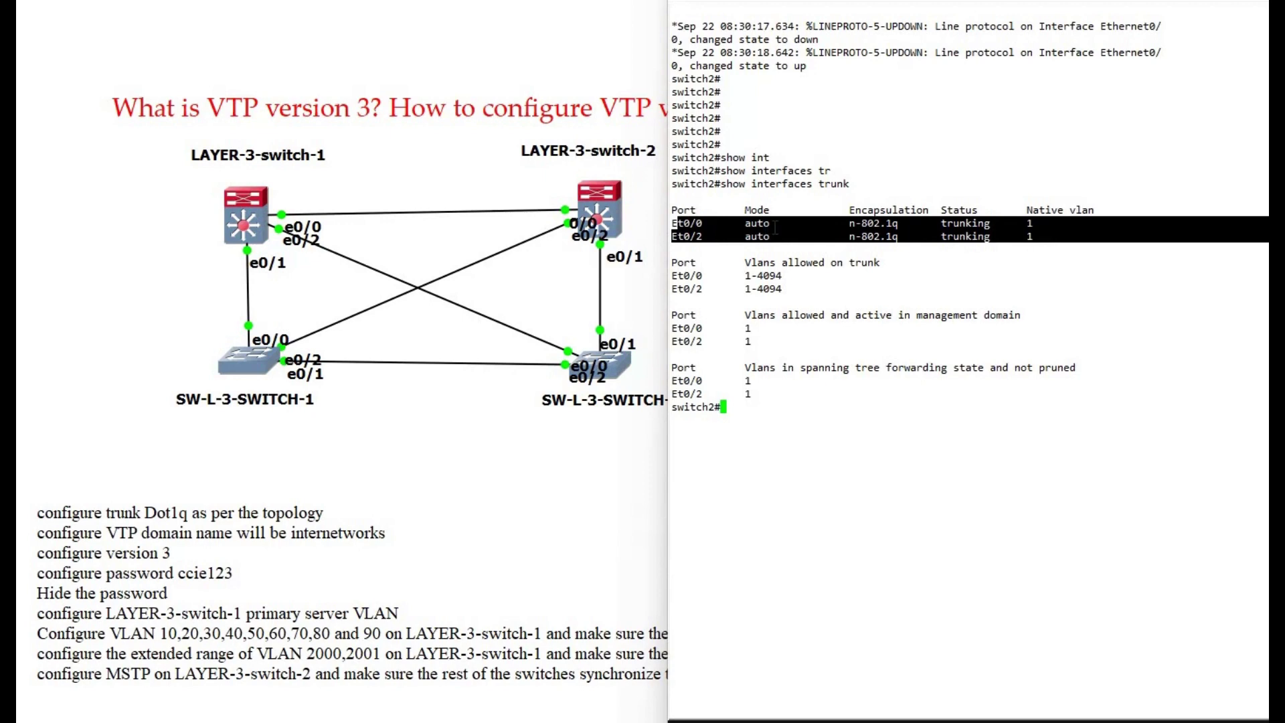
{"action": "left_click", "coordinate": [841, 229]}
{"action": "left_click_drag", "start_coordinate": [841, 228], "coordinate": [858, 238]}
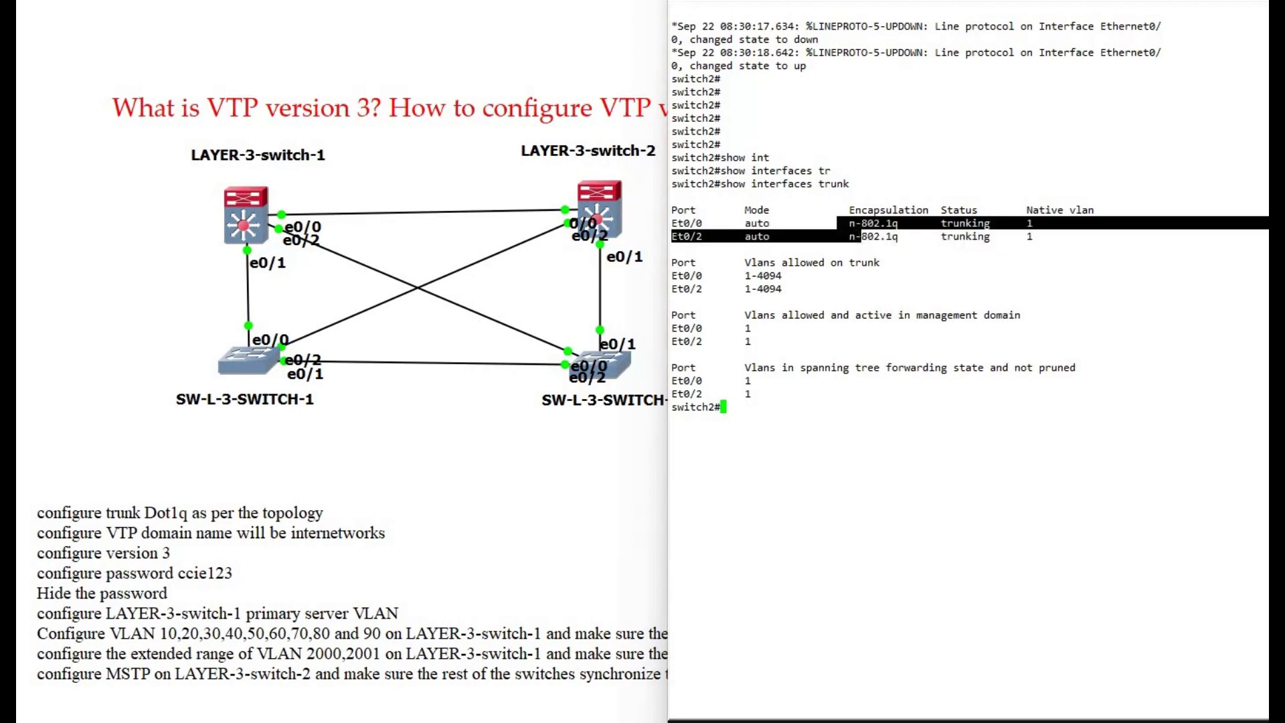
{"action": "left_click", "coordinate": [846, 56]}
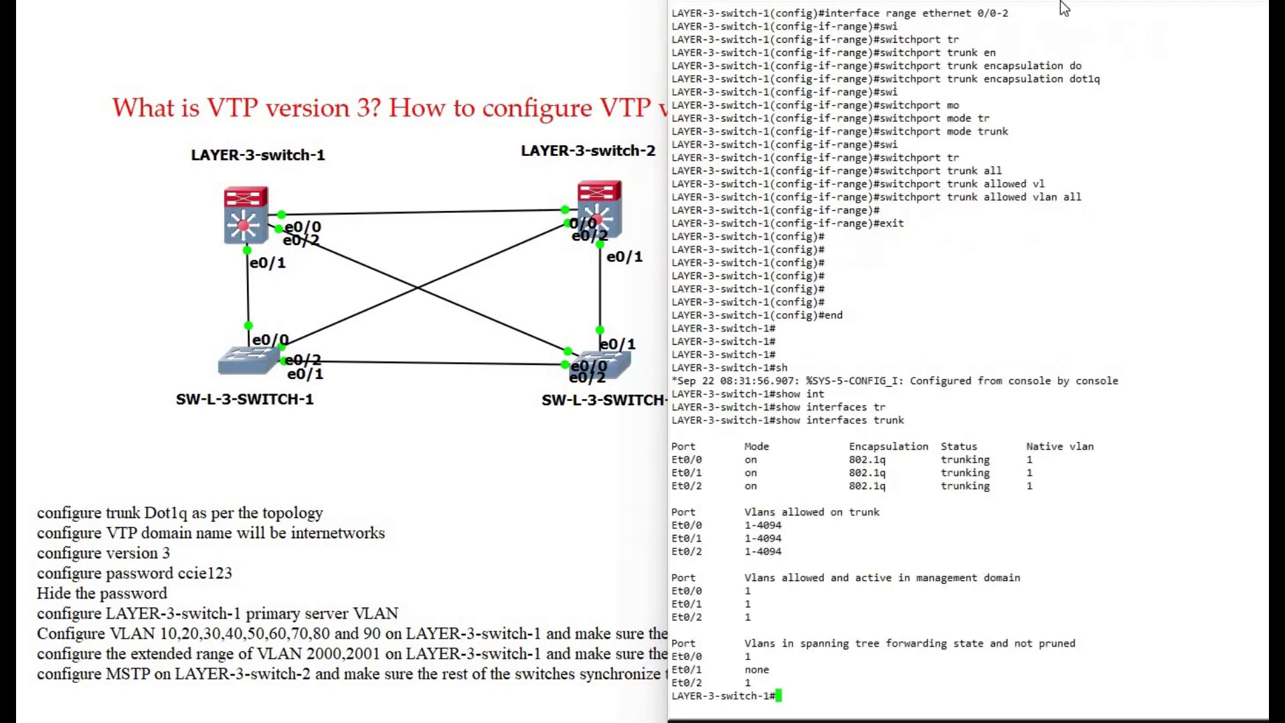
Step: Return to LAYER-3-switch-1's console and enter global configuration mode
{"action": "left_click", "coordinate": [459, 284]}
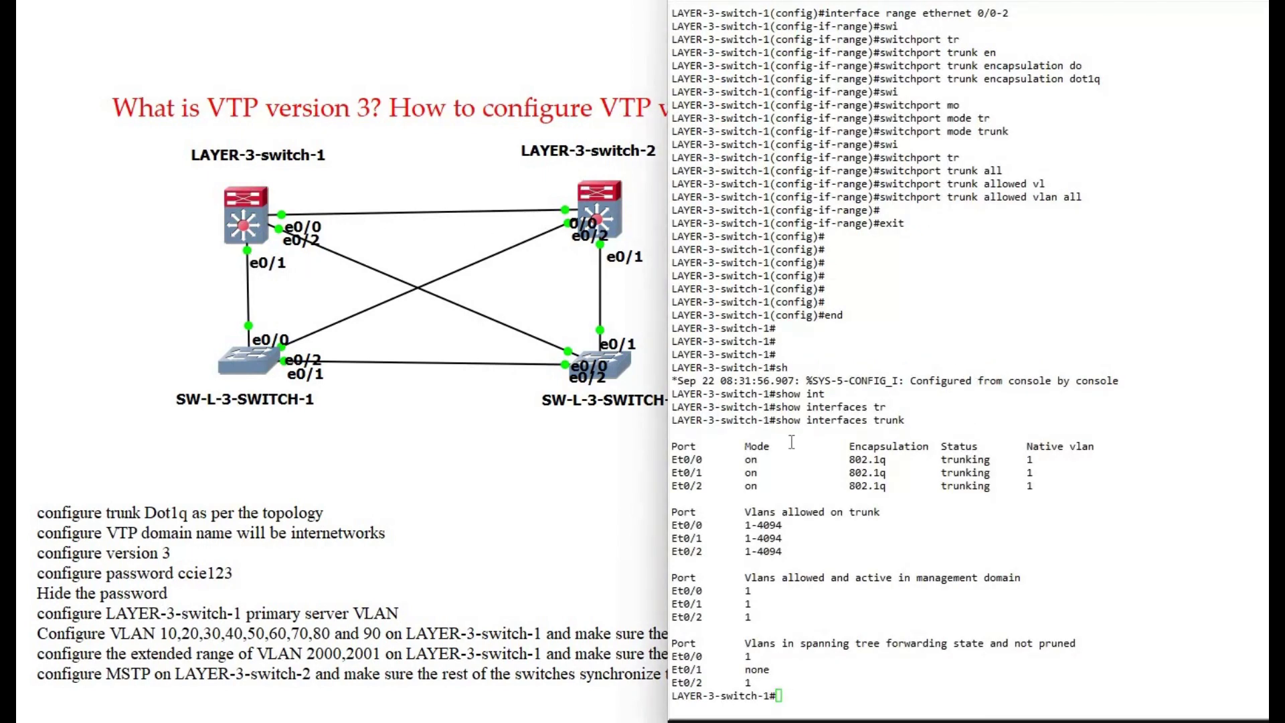
{"action": "left_click", "coordinate": [792, 443]}
{"action": "key", "text": "Return"}
{"action": "key", "text": "Return"}
{"action": "key", "text": "Return"}
{"action": "key", "text": "Return"}
{"action": "key", "text": "Return"}
{"action": "key", "text": "Return"}
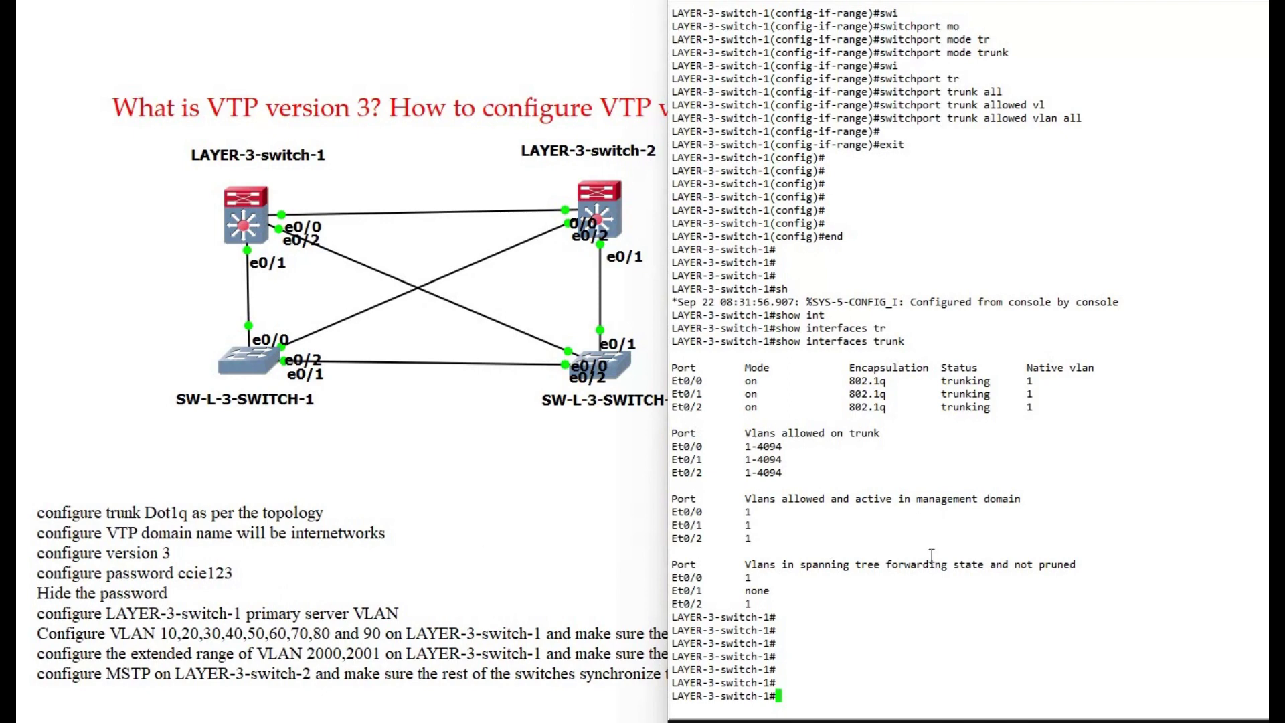
{"action": "type", "text": "conf t"}
{"action": "key", "text": "Return"}
{"action": "key", "text": "Return"}
{"action": "key", "text": "Return"}
{"action": "key", "text": "Return"}
Step: Set the VTP domain name to internetworks, confirm the change message, and enter vtp version 3
{"action": "type", "text": "vtp"}
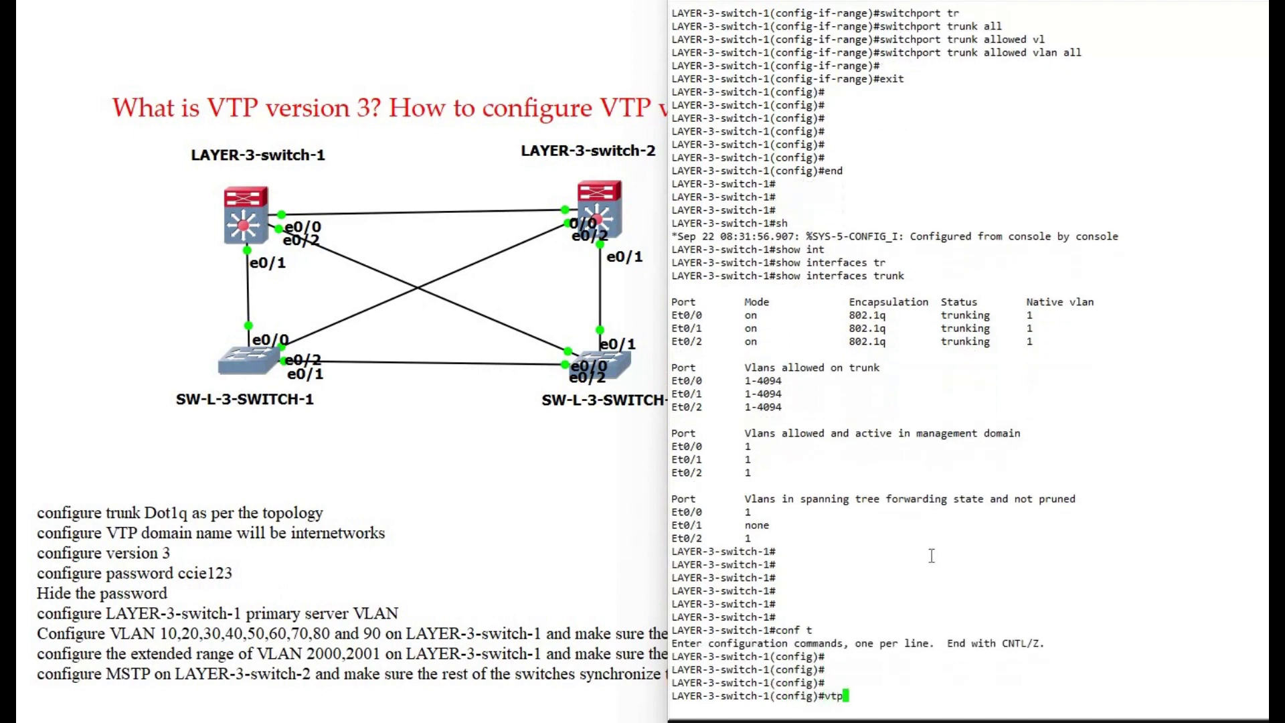
{"action": "key", "text": "Tab"}
{"action": "type", "text": "dom"}
{"action": "key", "text": "Tab"}
{"action": "type", "text": "internetworks"}
{"action": "key", "text": "Return"}
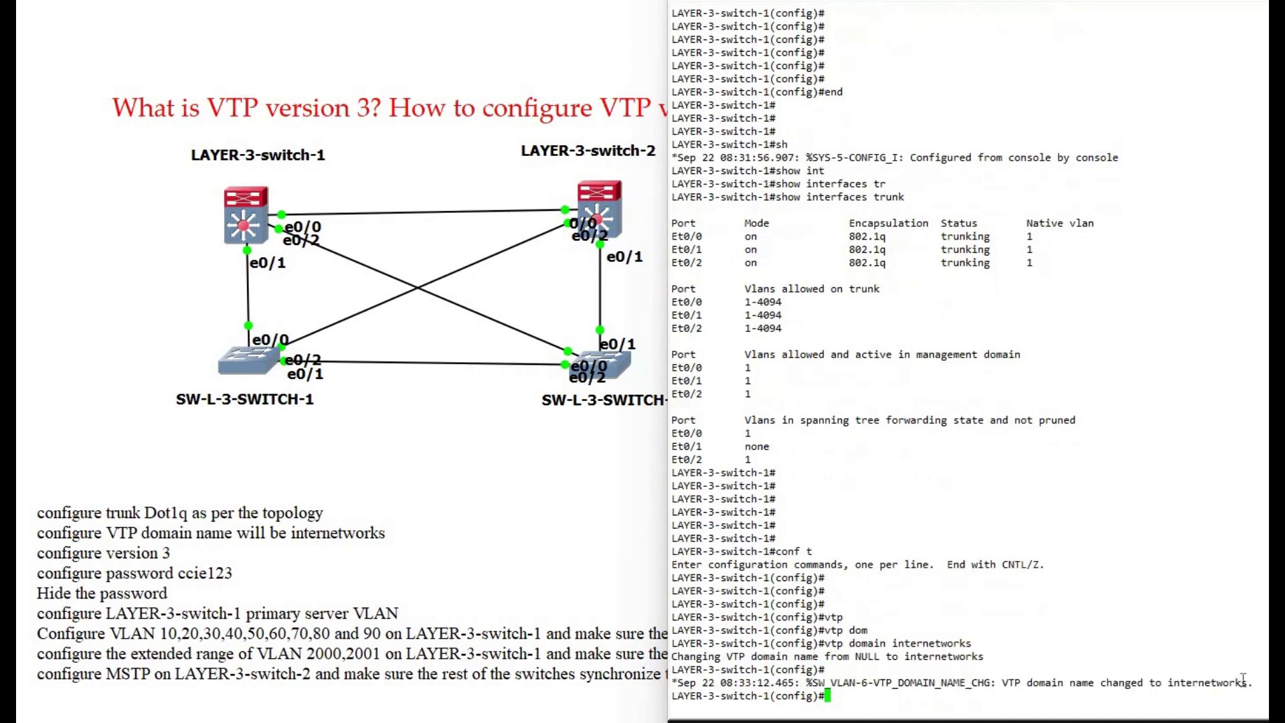
{"action": "left_click_drag", "start_coordinate": [1251, 681], "coordinate": [984, 657]}
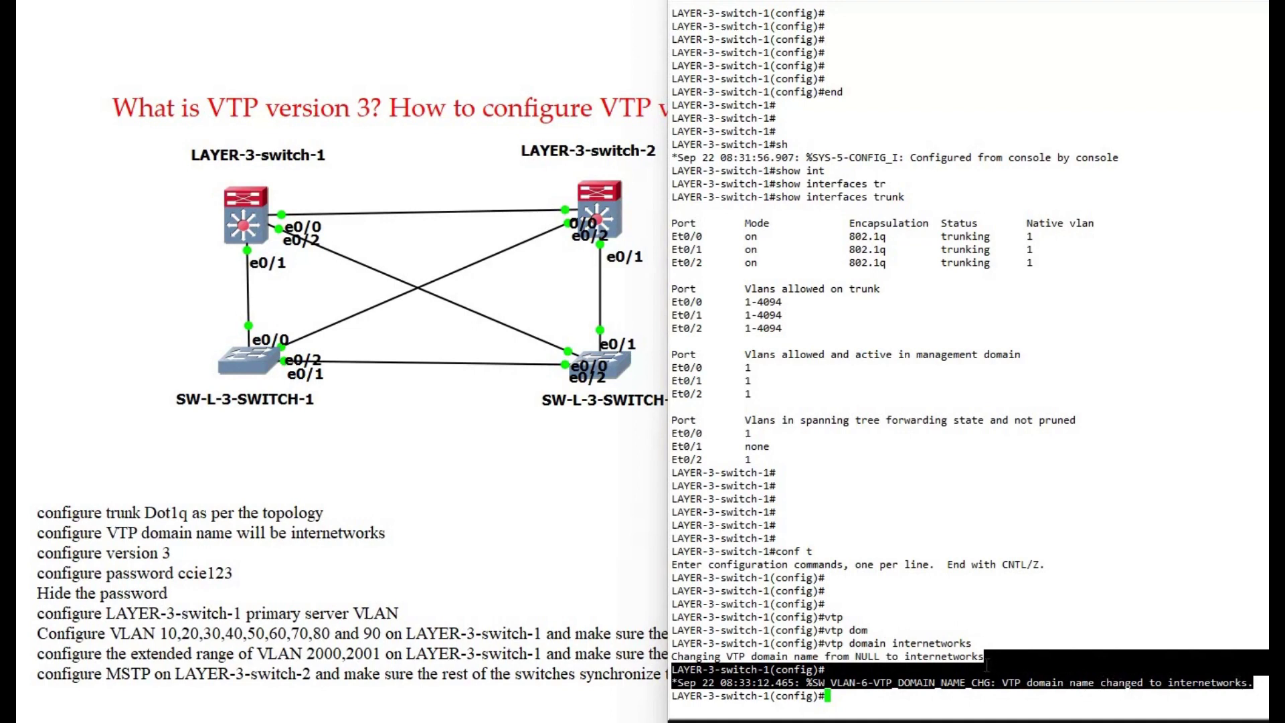
{"action": "left_click_drag", "start_coordinate": [847, 643], "coordinate": [891, 663]}
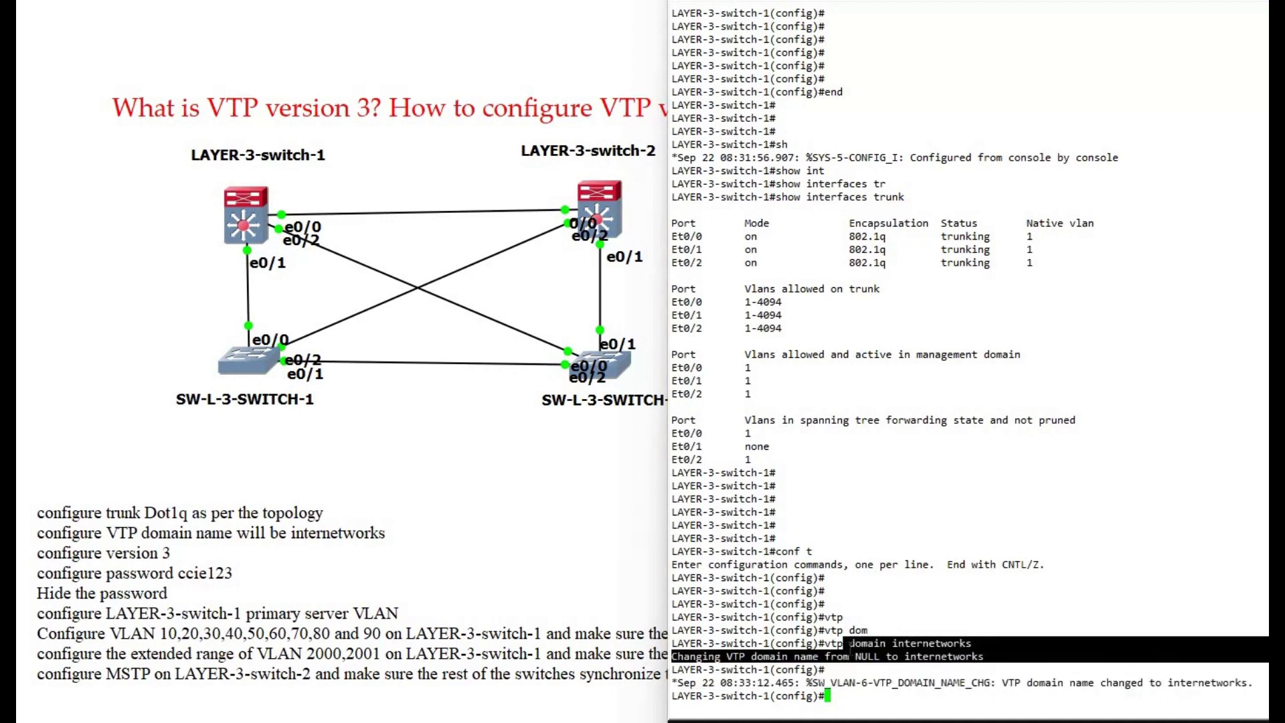
{"action": "left_click", "coordinate": [928, 661]}
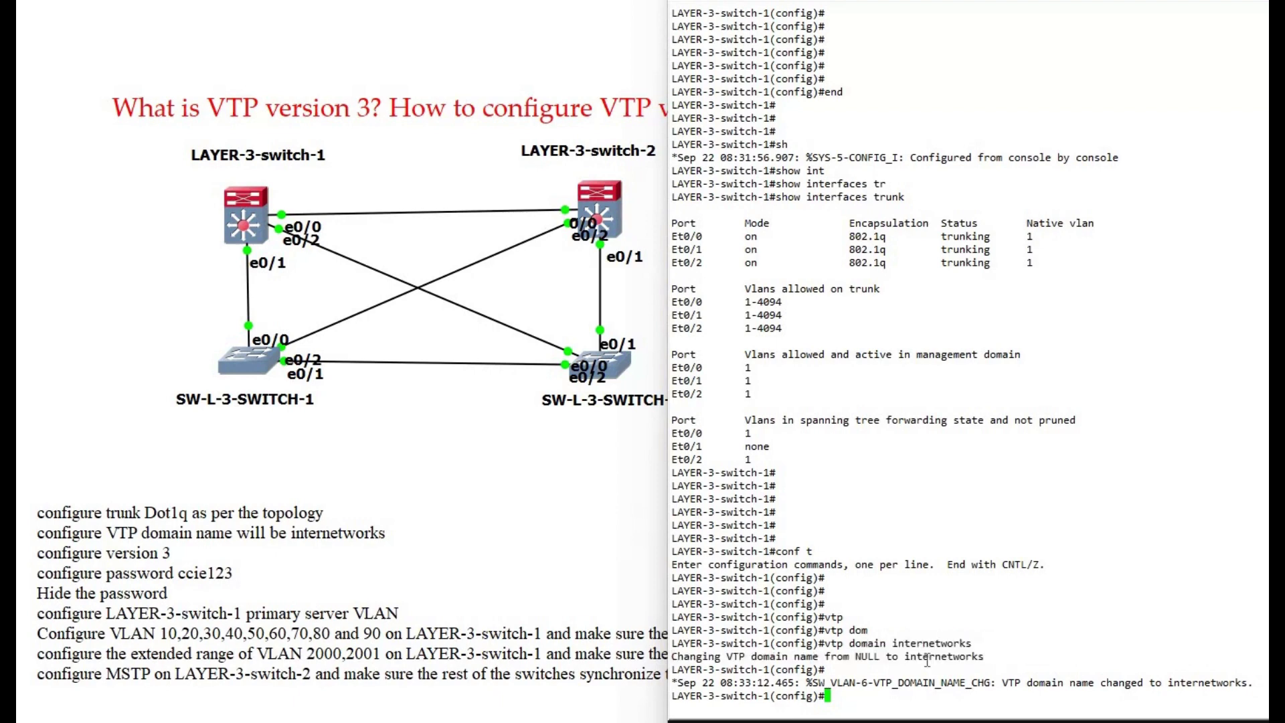
{"action": "key", "text": "Return"}
{"action": "key", "text": "Return"}
{"action": "key", "text": "Return"}
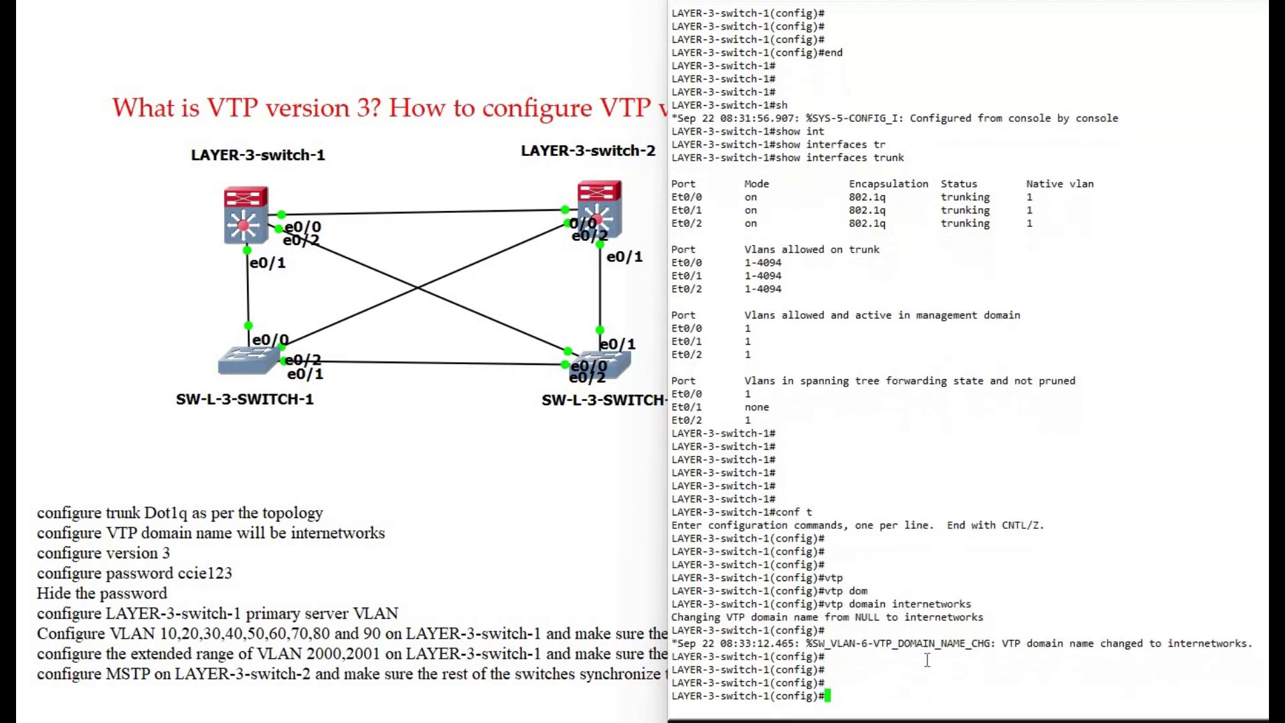
{"action": "type", "text": "vtp version 3"}
Step: Apply VTP version 3 on LAYER-3-switch-1 and review its config file message
{"action": "key", "text": "Return"}
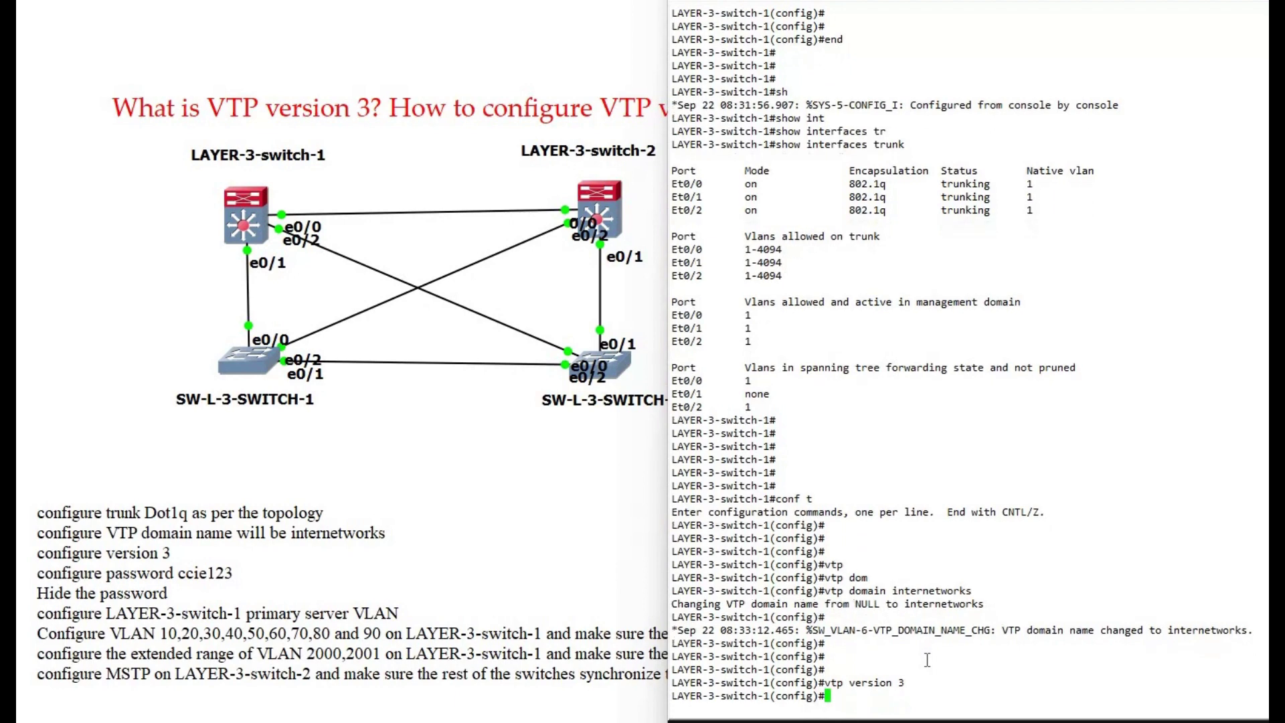
{"action": "key", "text": "Return"}
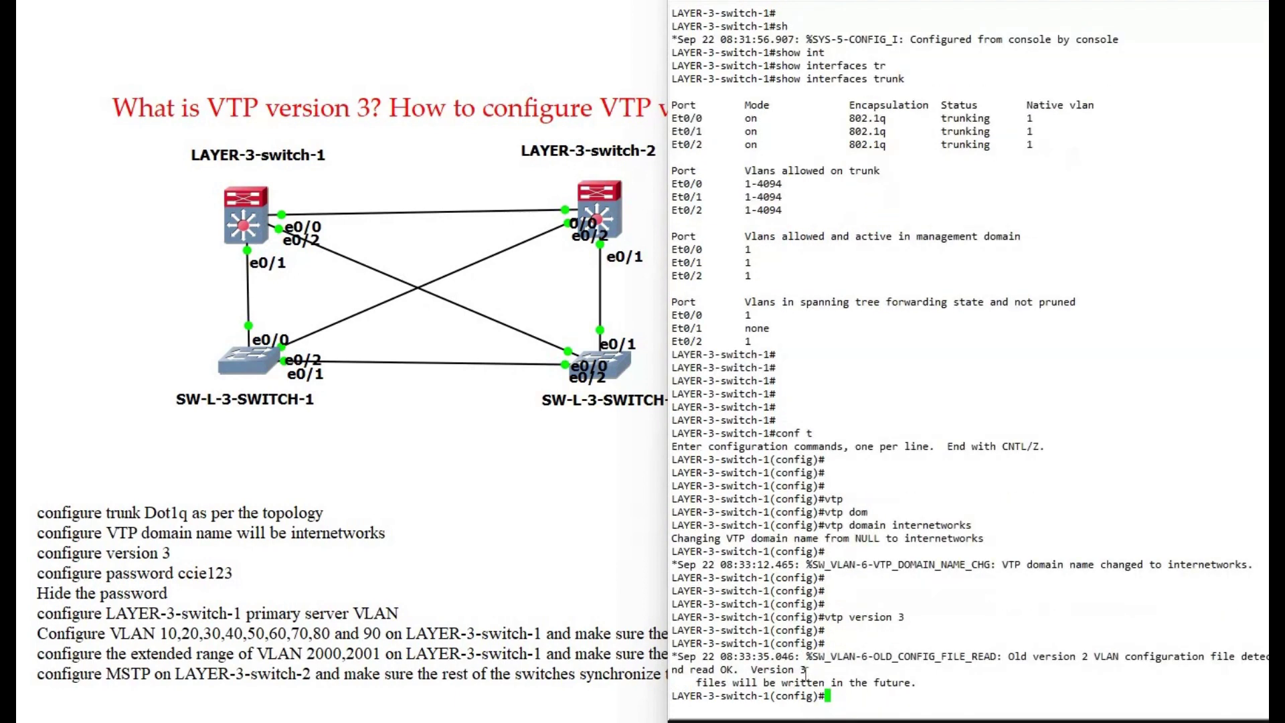
{"action": "left_click_drag", "start_coordinate": [805, 672], "coordinate": [807, 658]}
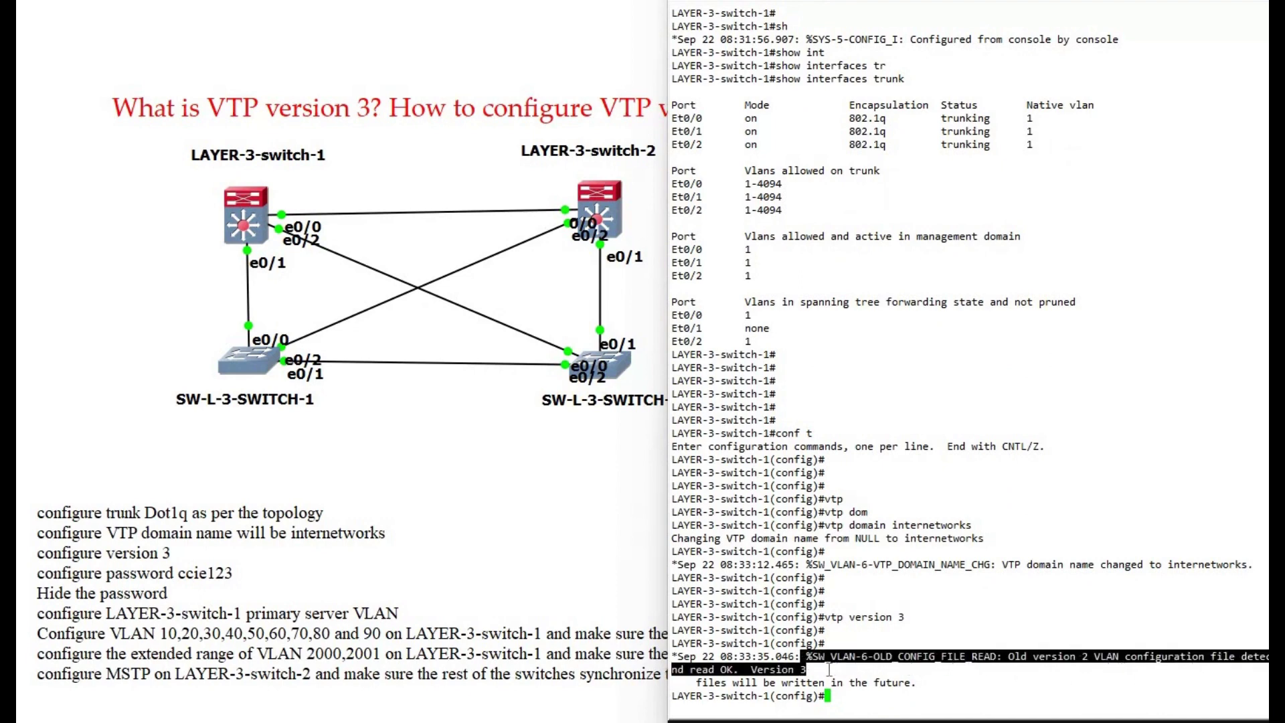
{"action": "left_click", "coordinate": [884, 667]}
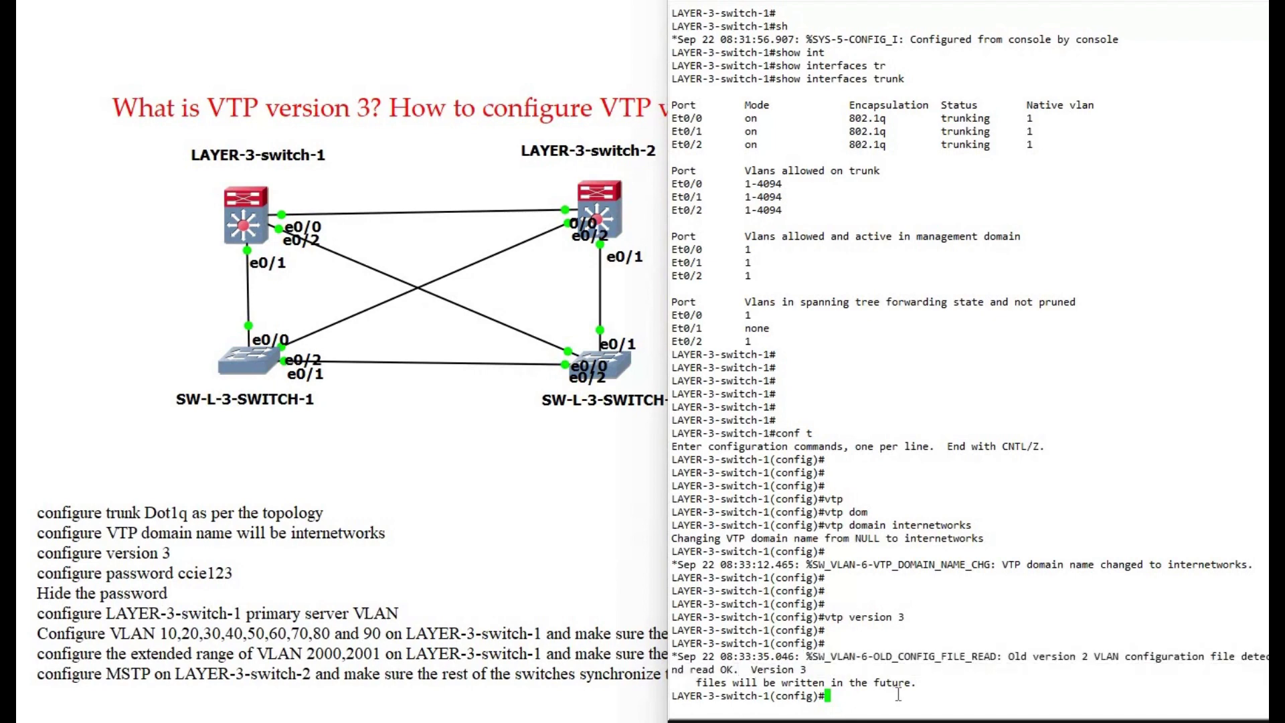
{"action": "key", "text": "Return"}
{"action": "key", "text": "Return"}
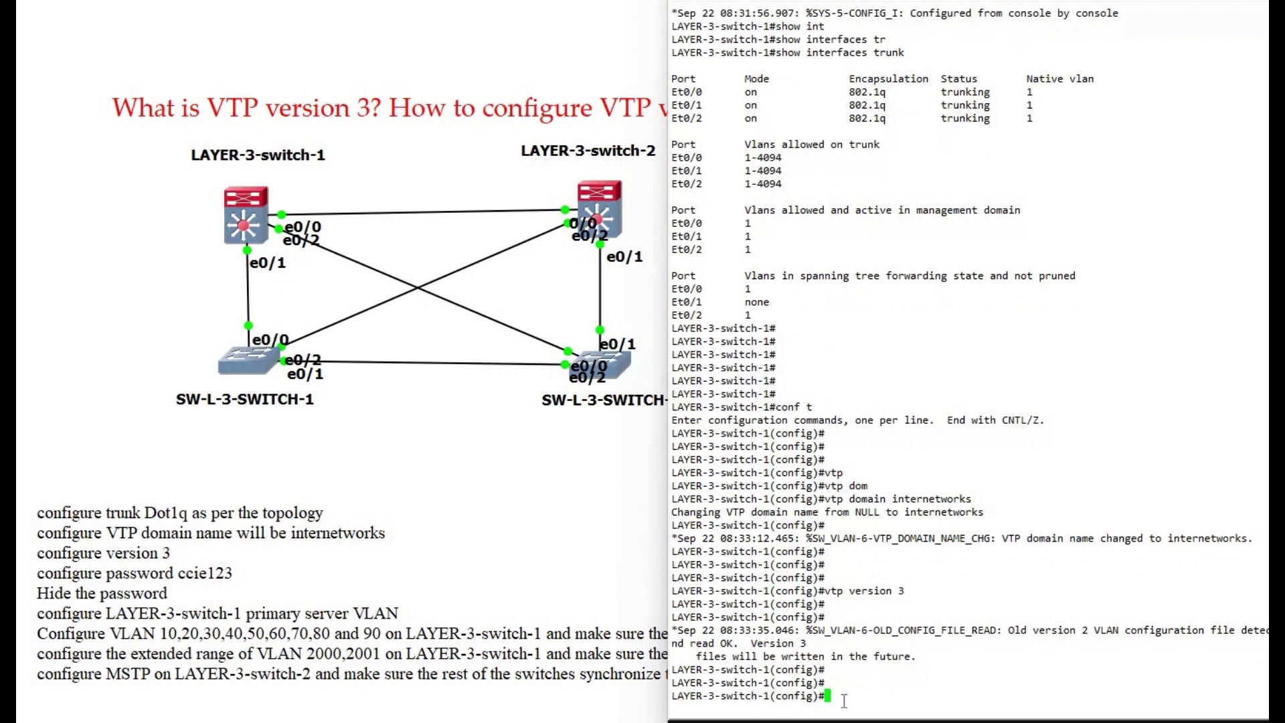
{"action": "double_click", "coordinate": [851, 671]}
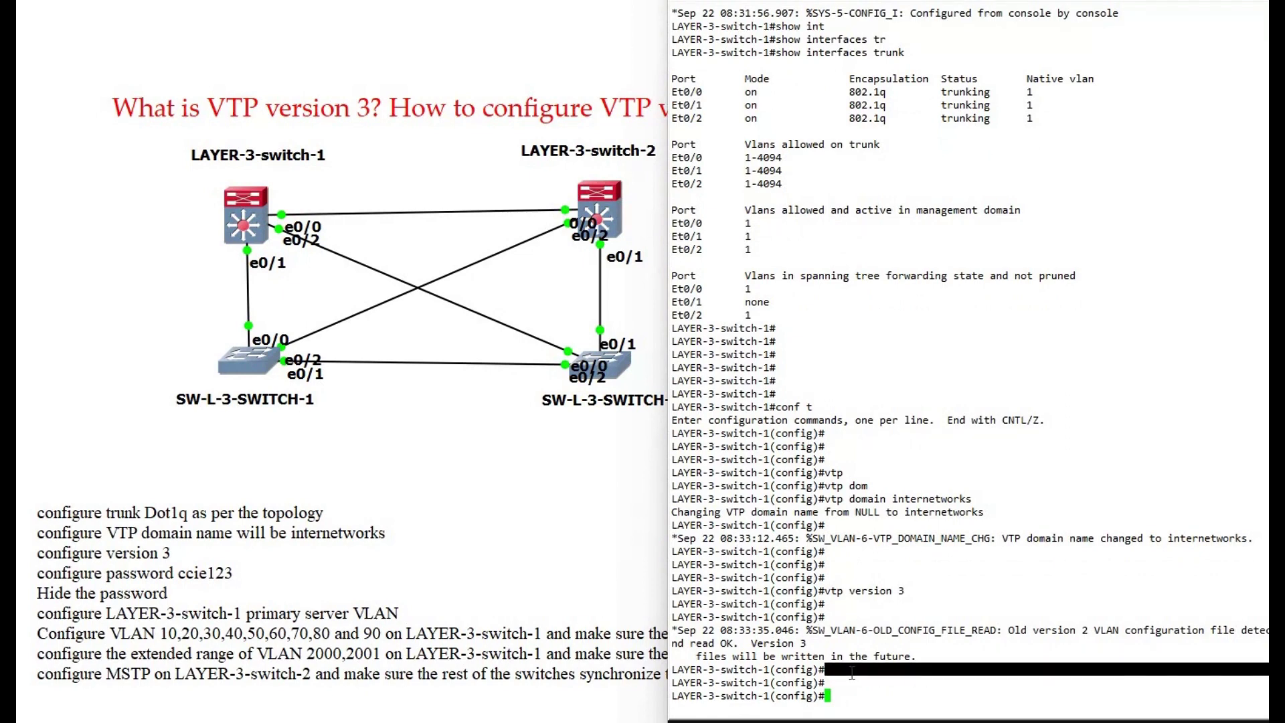
{"action": "key", "text": "Return"}
{"action": "key", "text": "Return"}
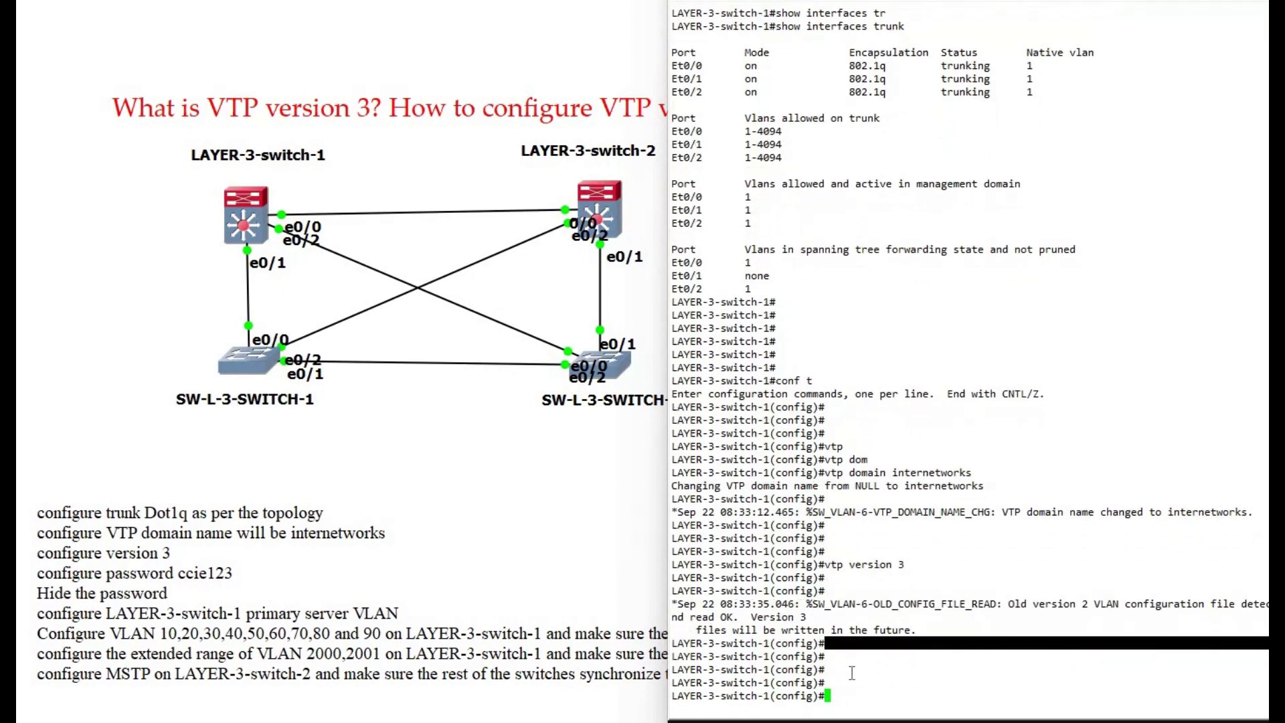
Step: Set the VTP password on LAYER-3-switch-1, then go to LAYER-3-switch-2's console
{"action": "type", "text": "vtp pa"}
{"action": "type", "text": "s"}
{"action": "key", "text": "Tab"}
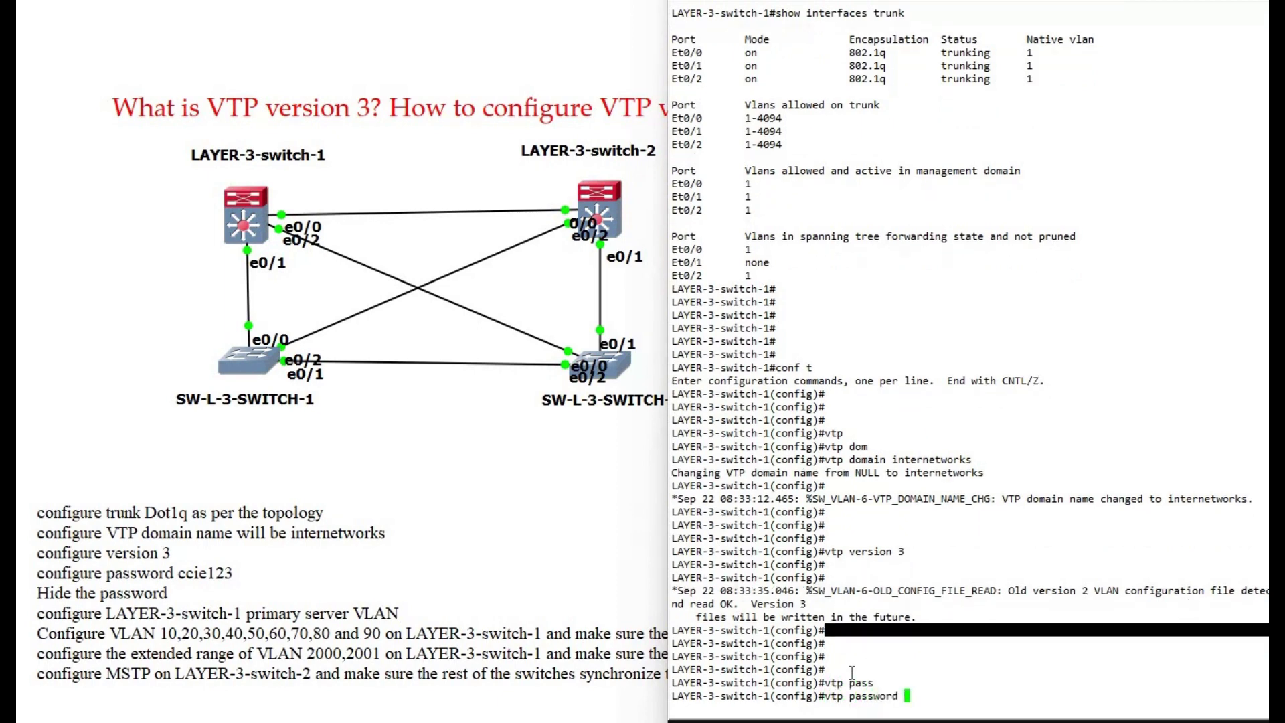
{"action": "key", "text": "Return"}
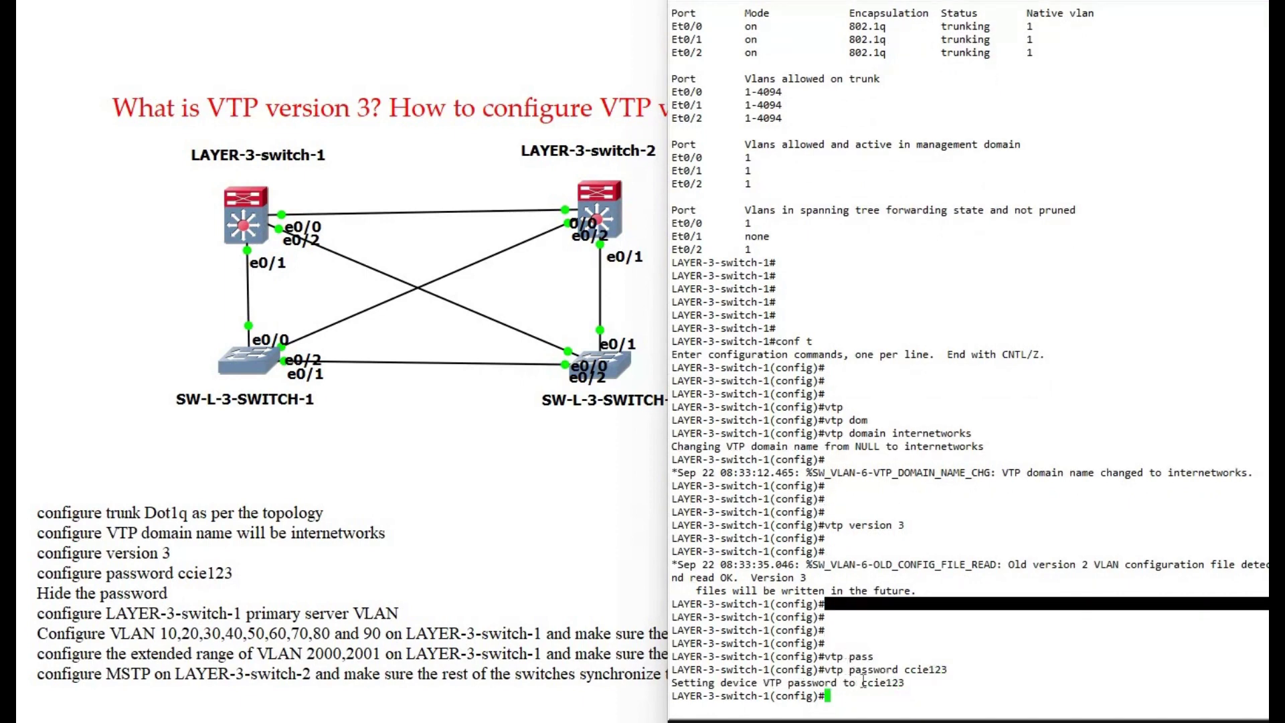
{"action": "triple_click", "coordinate": [908, 684]}
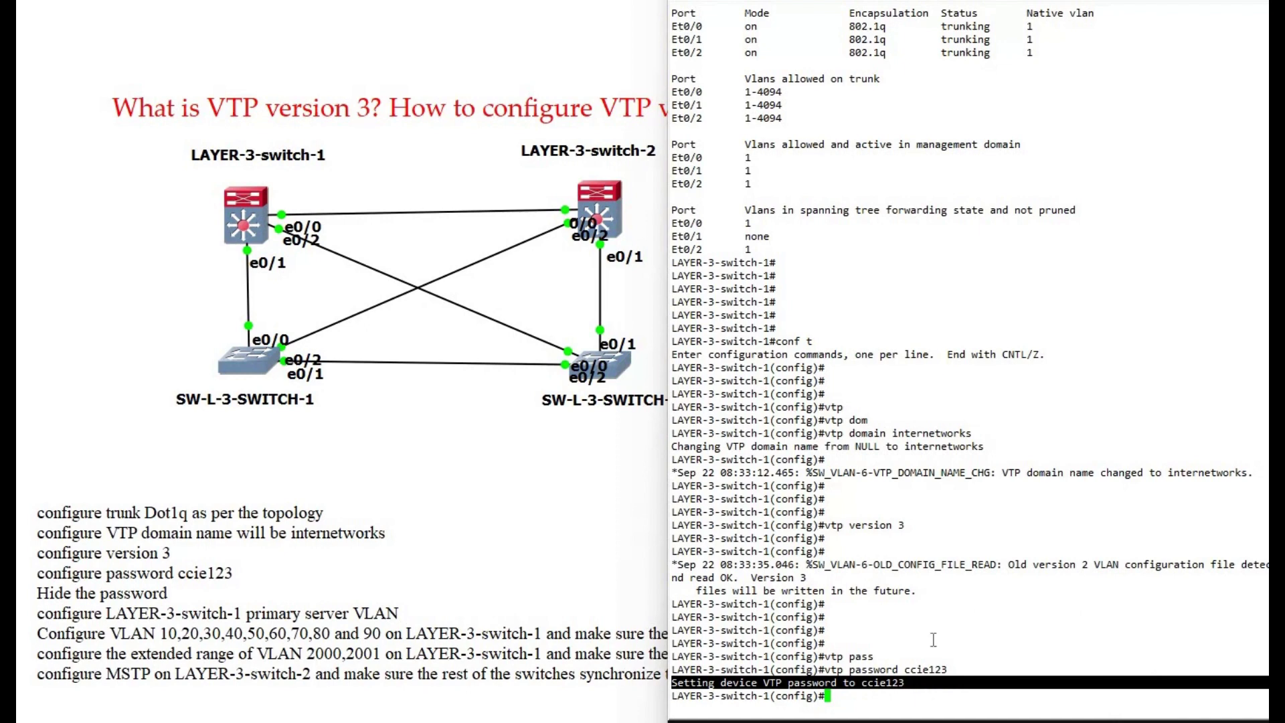
{"action": "left_click", "coordinate": [809, 611]}
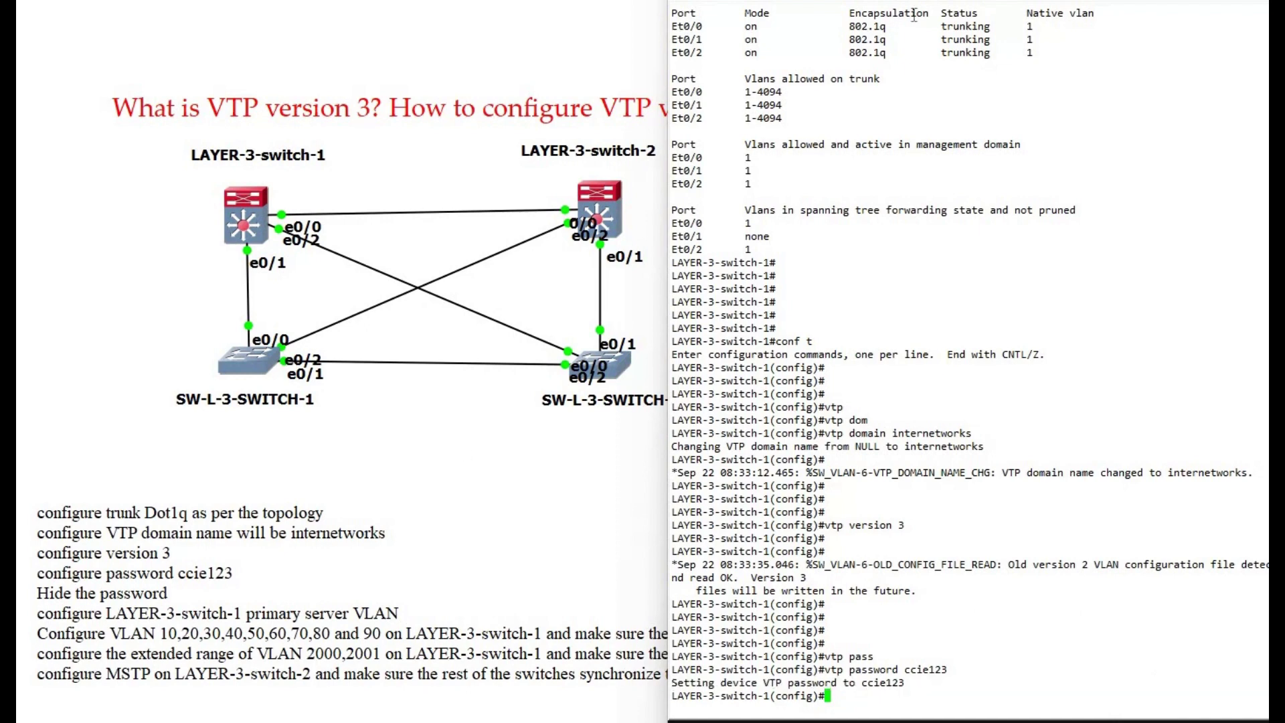
{"action": "key", "text": "alt+Tab"}
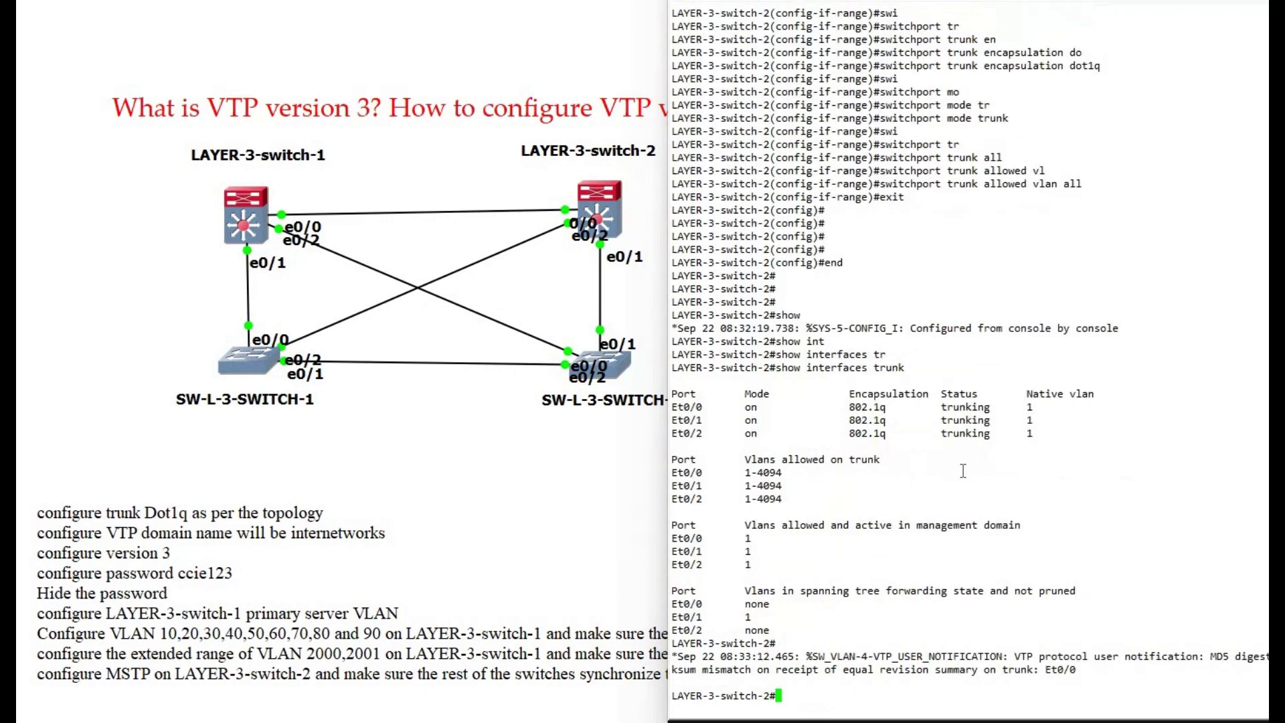
Step: On LAYER-3-switch-2, set VTP domain internetworks and confirm it's already set
{"action": "key", "text": "Return"}
{"action": "key", "text": "Return"}
{"action": "key", "text": "Return"}
{"action": "key", "text": "Return"}
{"action": "key", "text": "Return"}
{"action": "type", "text": "conf t"}
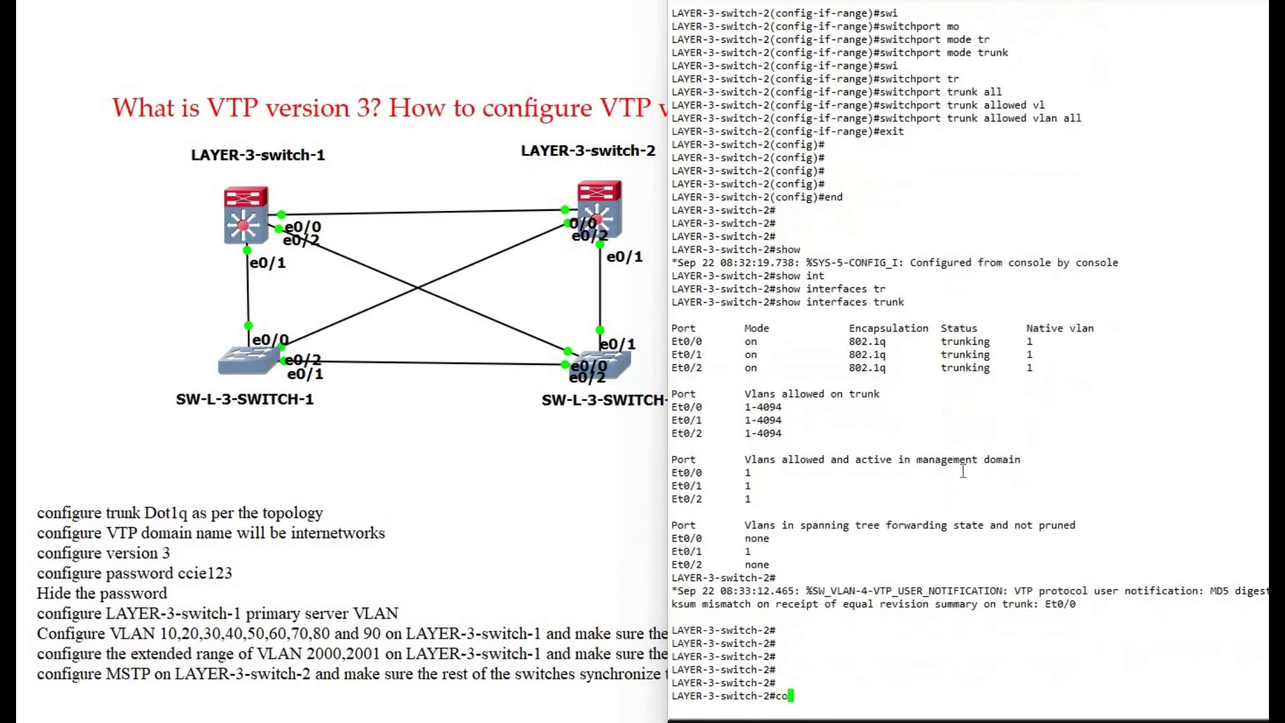
{"action": "key", "text": "Return"}
{"action": "key", "text": "Return"}
{"action": "key", "text": "Return"}
{"action": "key", "text": "Return"}
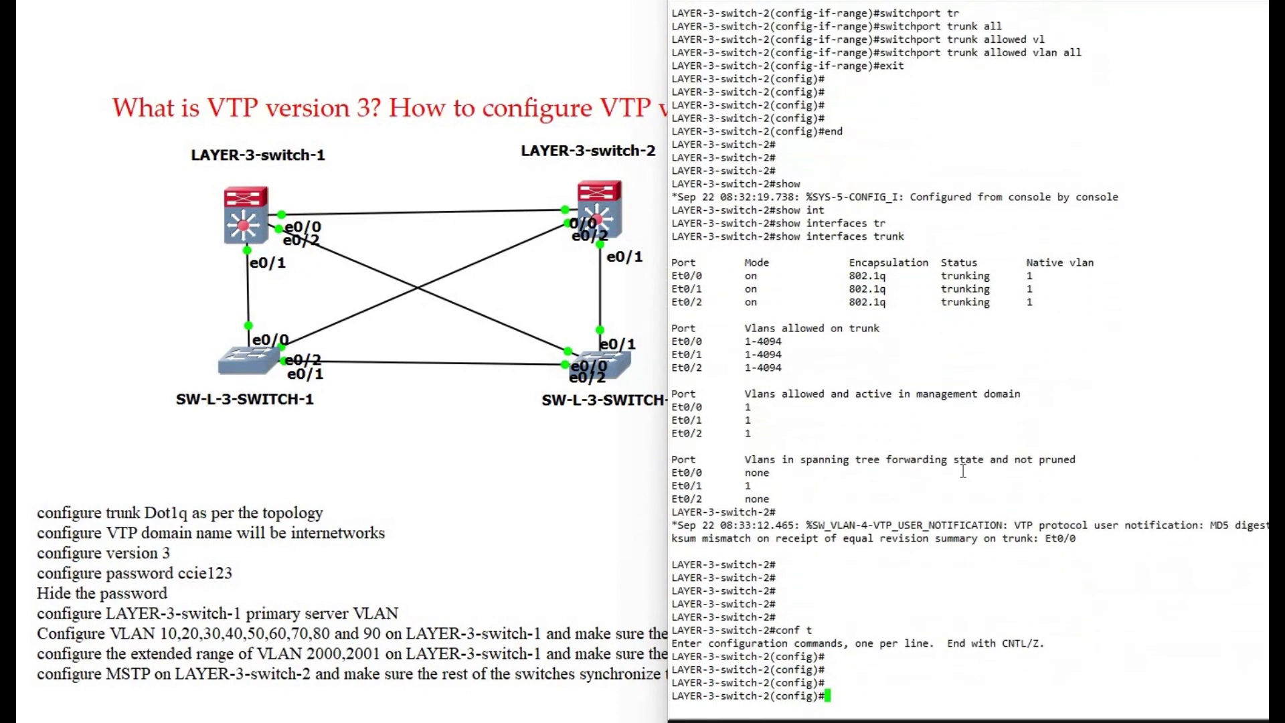
{"action": "type", "text": "vtp dom"}
{"action": "key", "text": "Tab"}
{"action": "type", "text": "in"}
{"action": "type", "text": "ternetworks"}
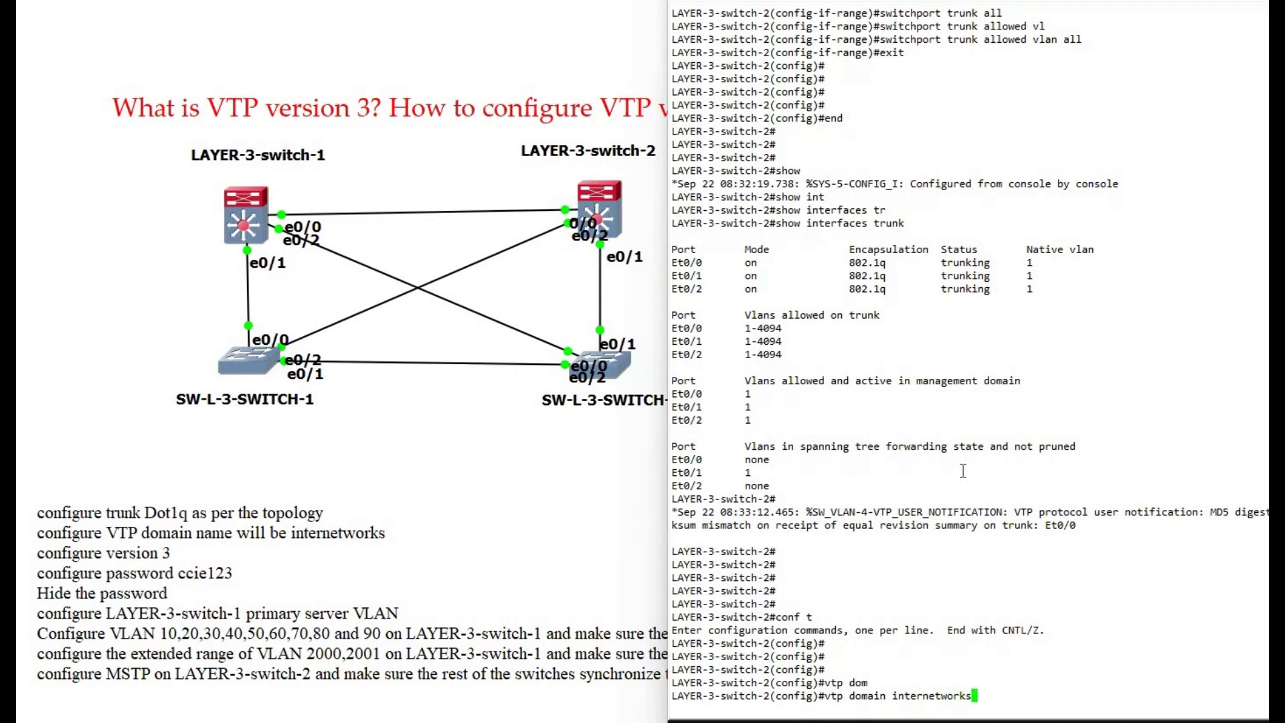
{"action": "key", "text": "Return"}
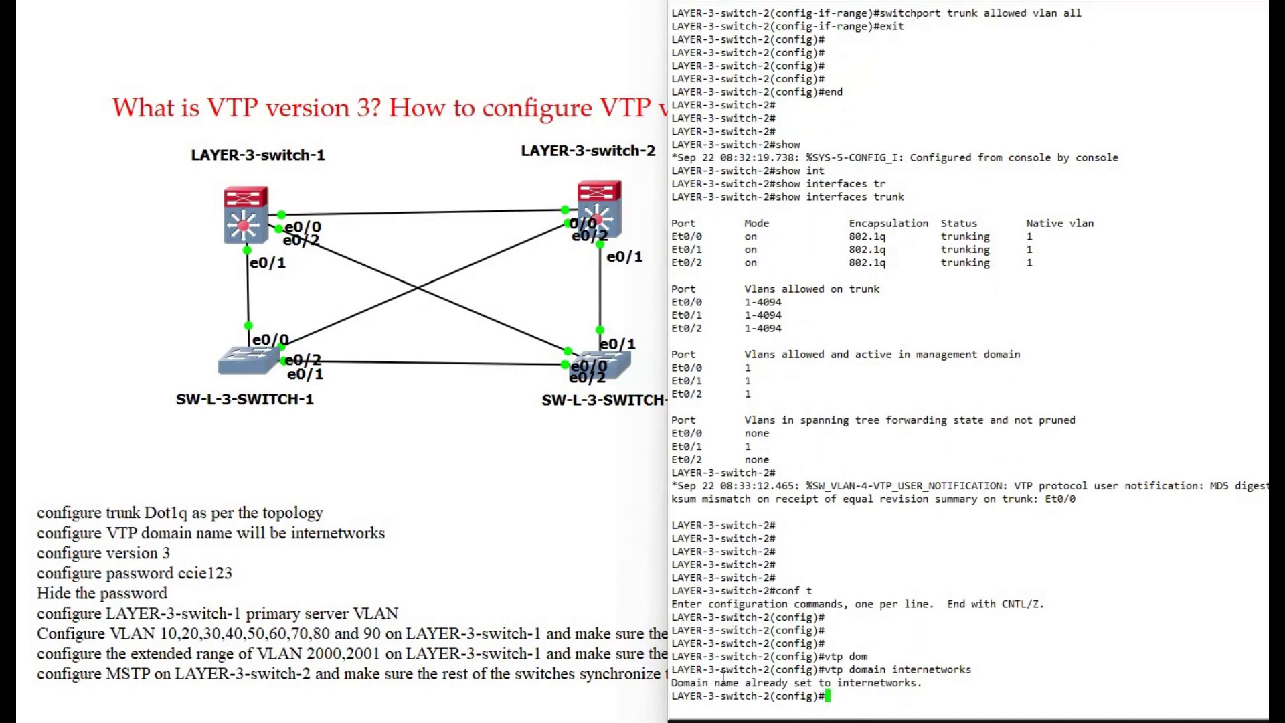
{"action": "left_click_drag", "start_coordinate": [715, 682], "coordinate": [886, 682]}
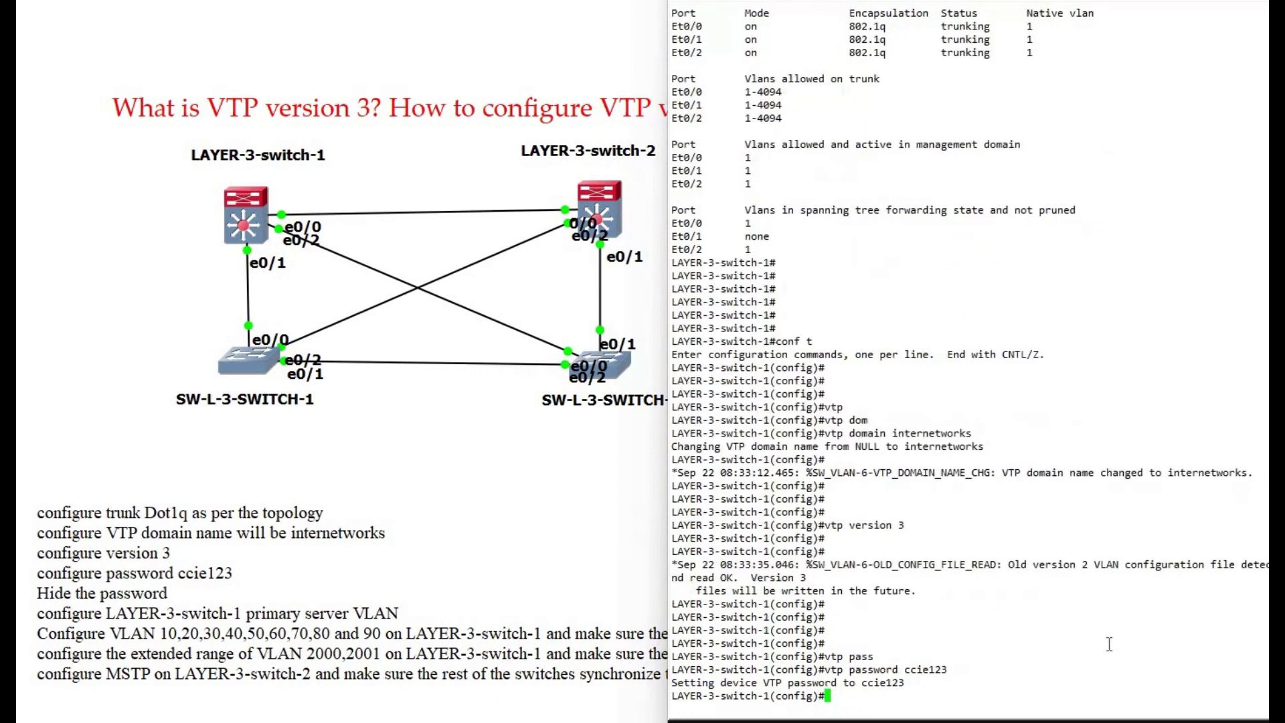
Step: Show LAYER-3-switch-1's VTP status: version 3, domain internetworks, Server operating mode
{"action": "key", "text": "Return"}
{"action": "key", "text": "Return"}
{"action": "key", "text": "Return"}
{"action": "type", "text": "do show vtp st"}
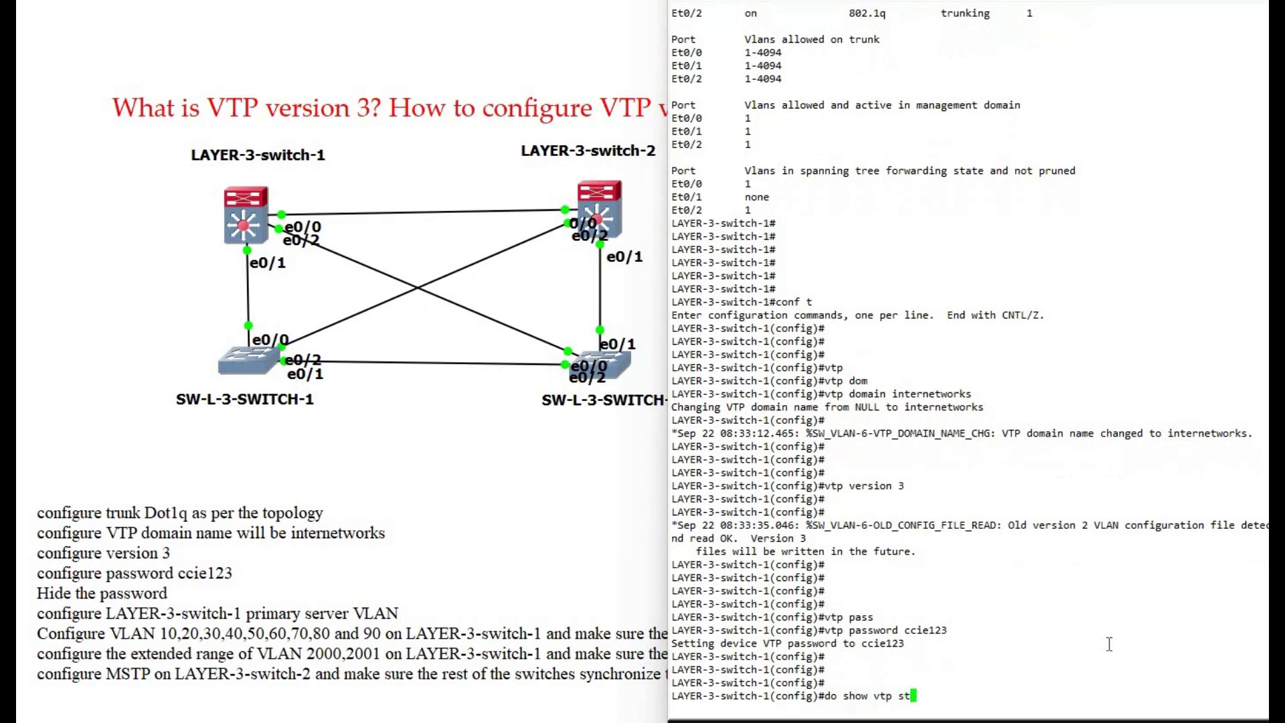
{"action": "key", "text": "Tab"}
{"action": "key", "text": "Return"}
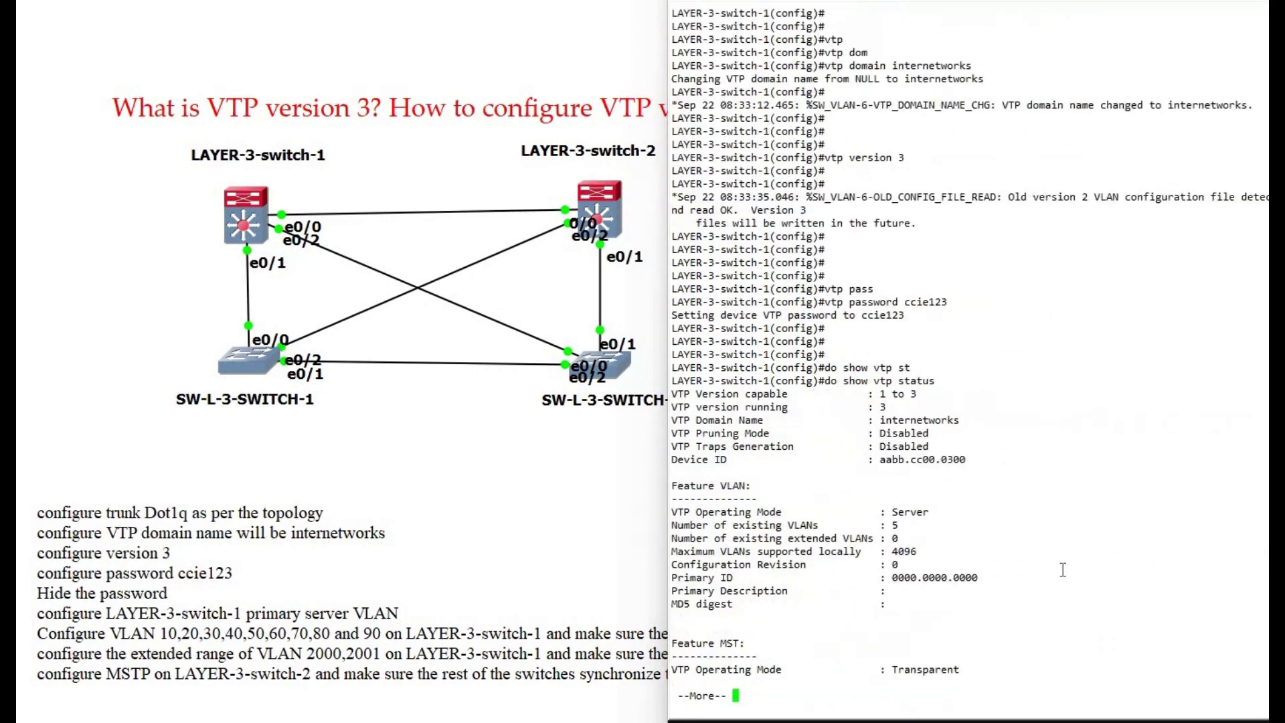
{"action": "left_click_drag", "start_coordinate": [758, 499], "coordinate": [702, 512]}
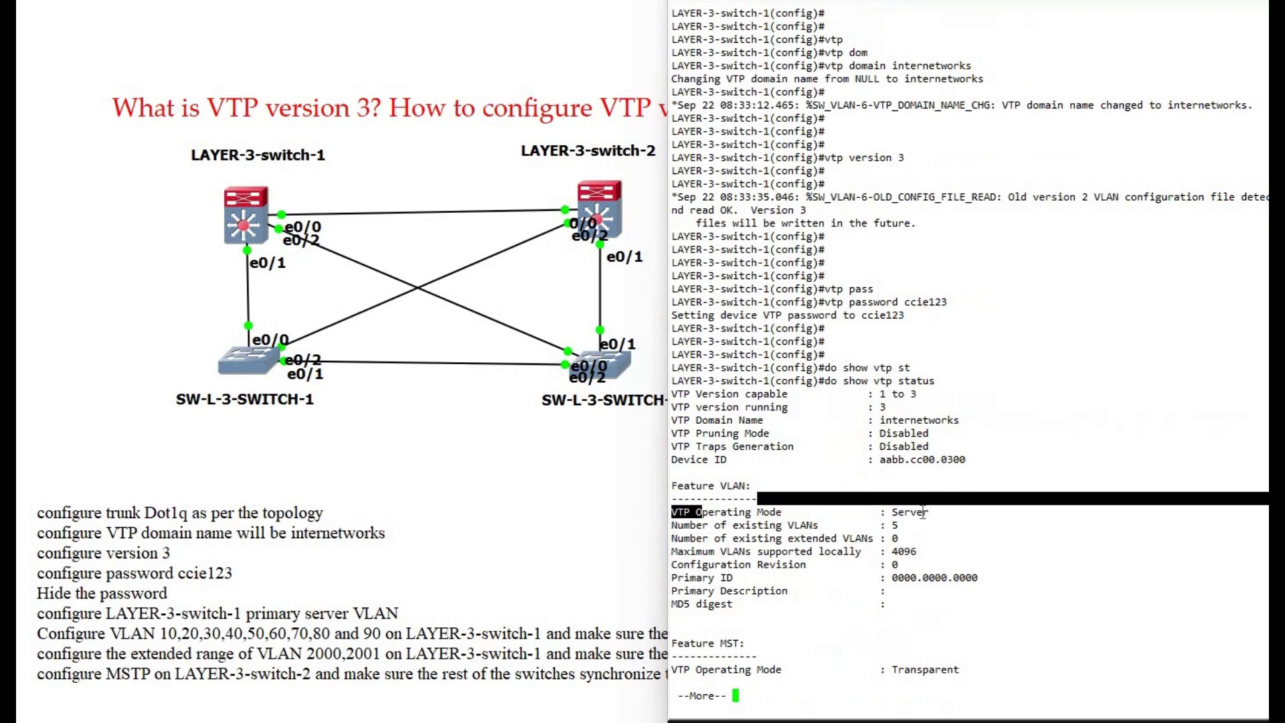
{"action": "triple_click", "coordinate": [923, 513]}
{"action": "key", "text": "alt+Tab"}
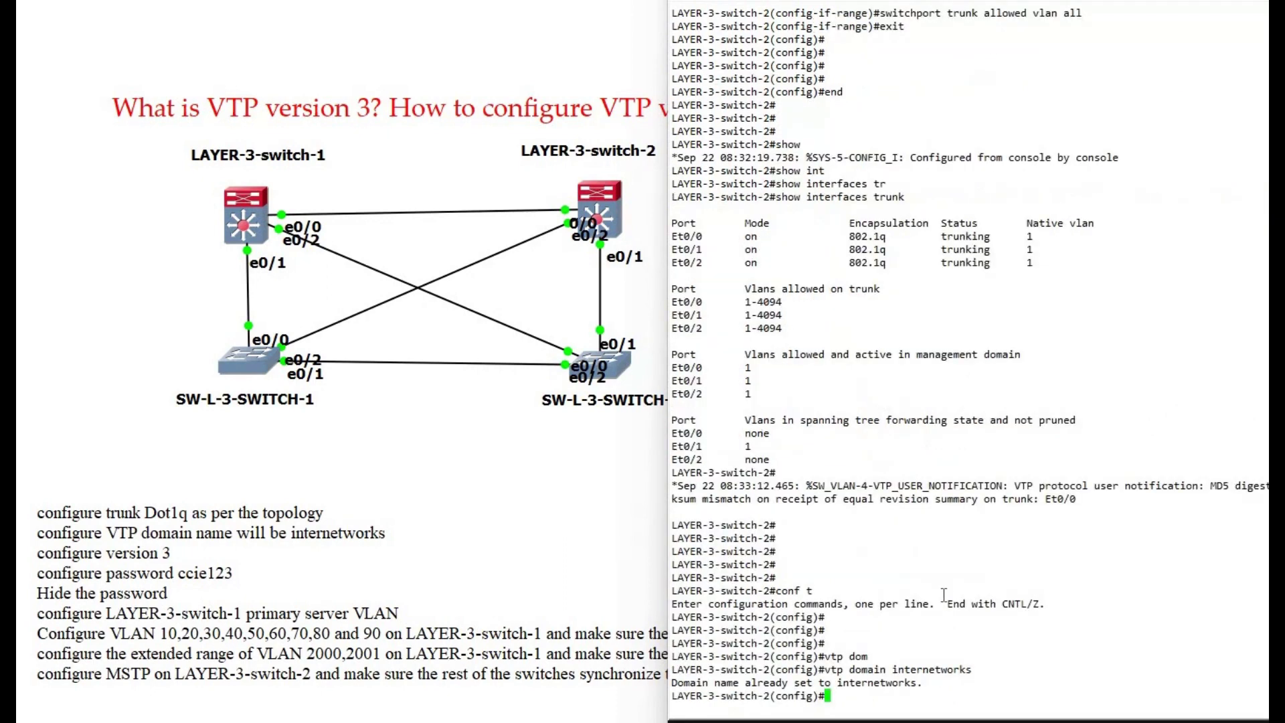
Step: Set LAYER-3-switch-2 to VTP version 3, replacing the old version 2 setting
{"action": "type", "text": "version 3"}
{"action": "key", "text": "ctrl+a"}
{"action": "type", "text": "vtp"}
{"action": "key", "text": "Return"}
{"action": "key", "text": "Return"}
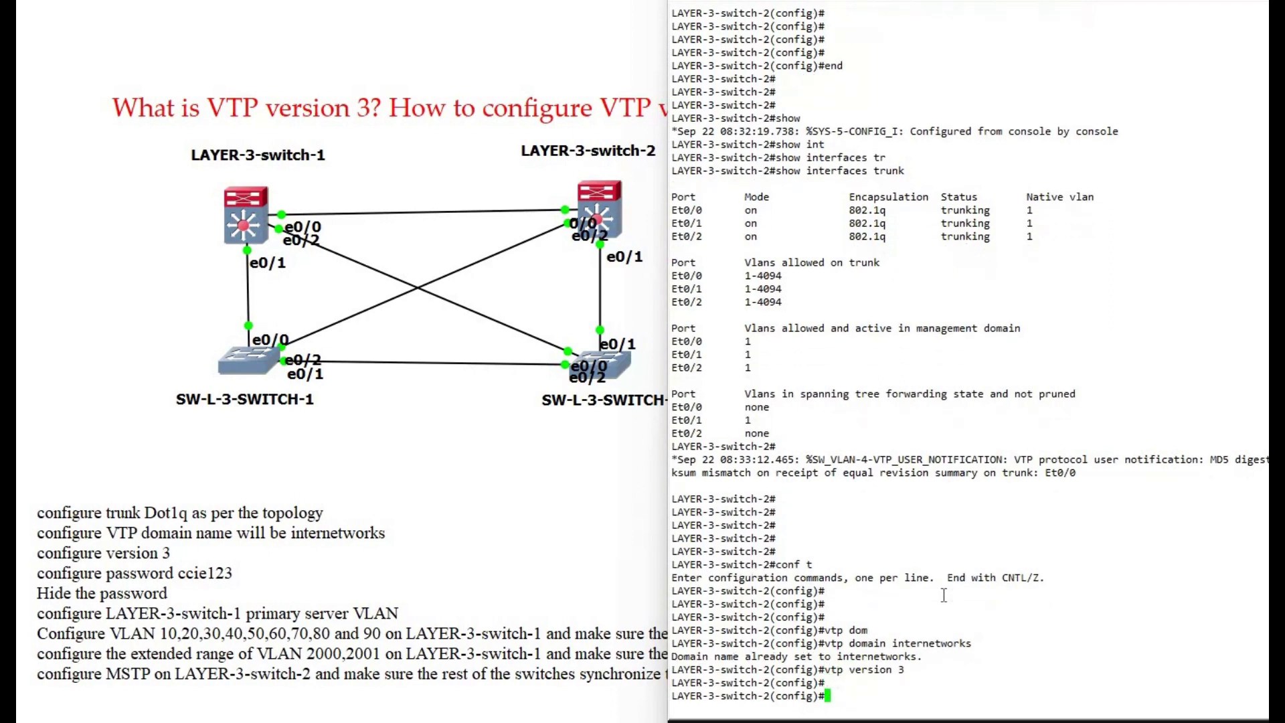
{"action": "key", "text": "Return"}
{"action": "key", "text": "Return"}
{"action": "key", "text": "Return"}
{"action": "key", "text": "Return"}
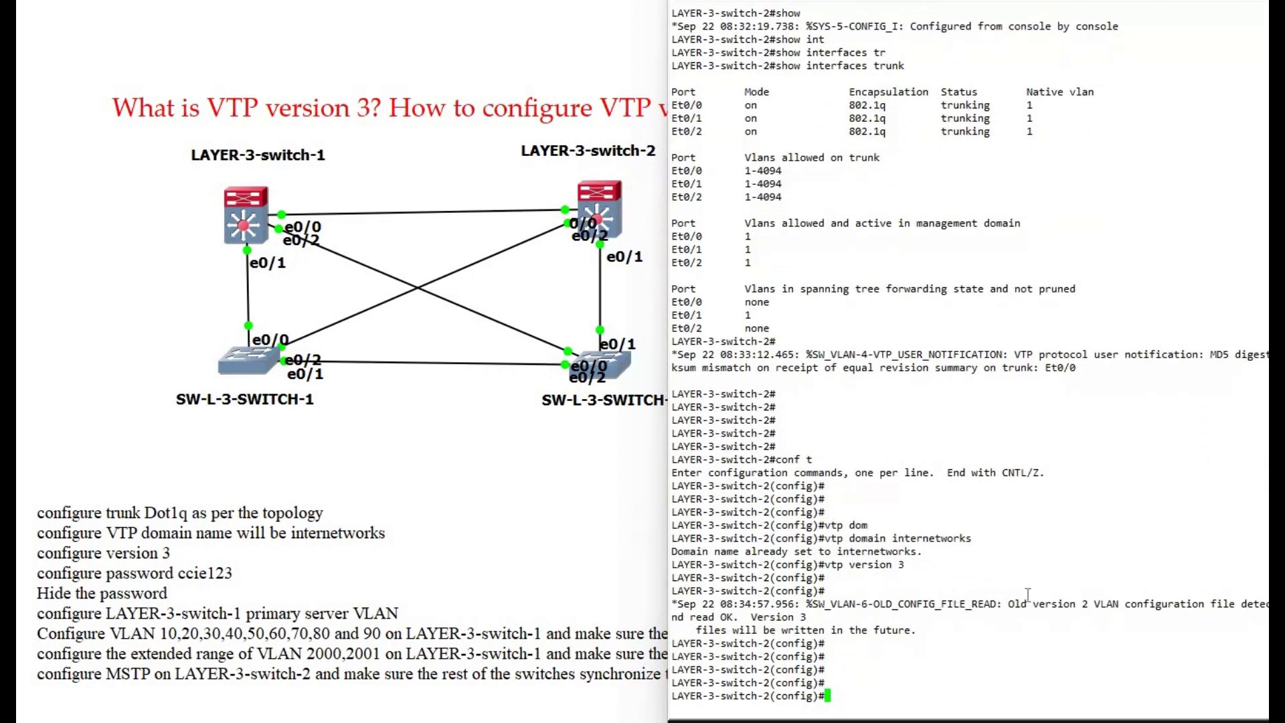
{"action": "left_click_drag", "start_coordinate": [1004, 605], "coordinate": [824, 617]}
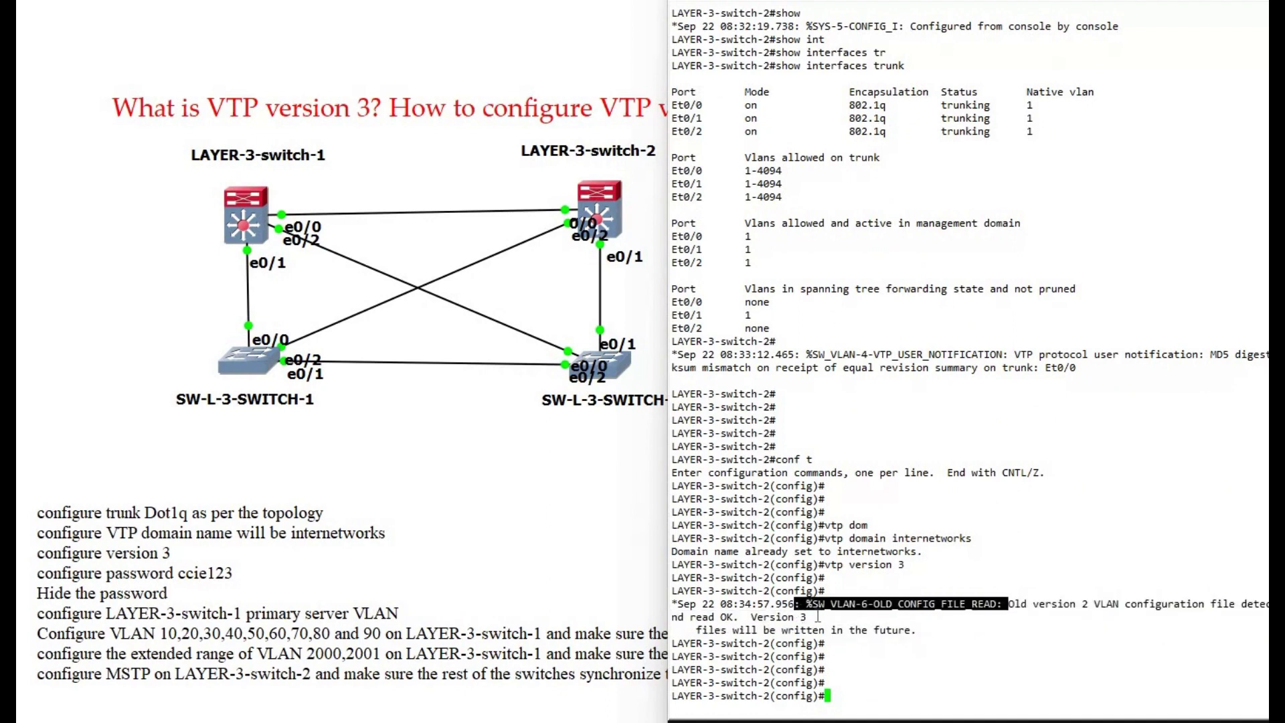
{"action": "left_click", "coordinate": [946, 558]}
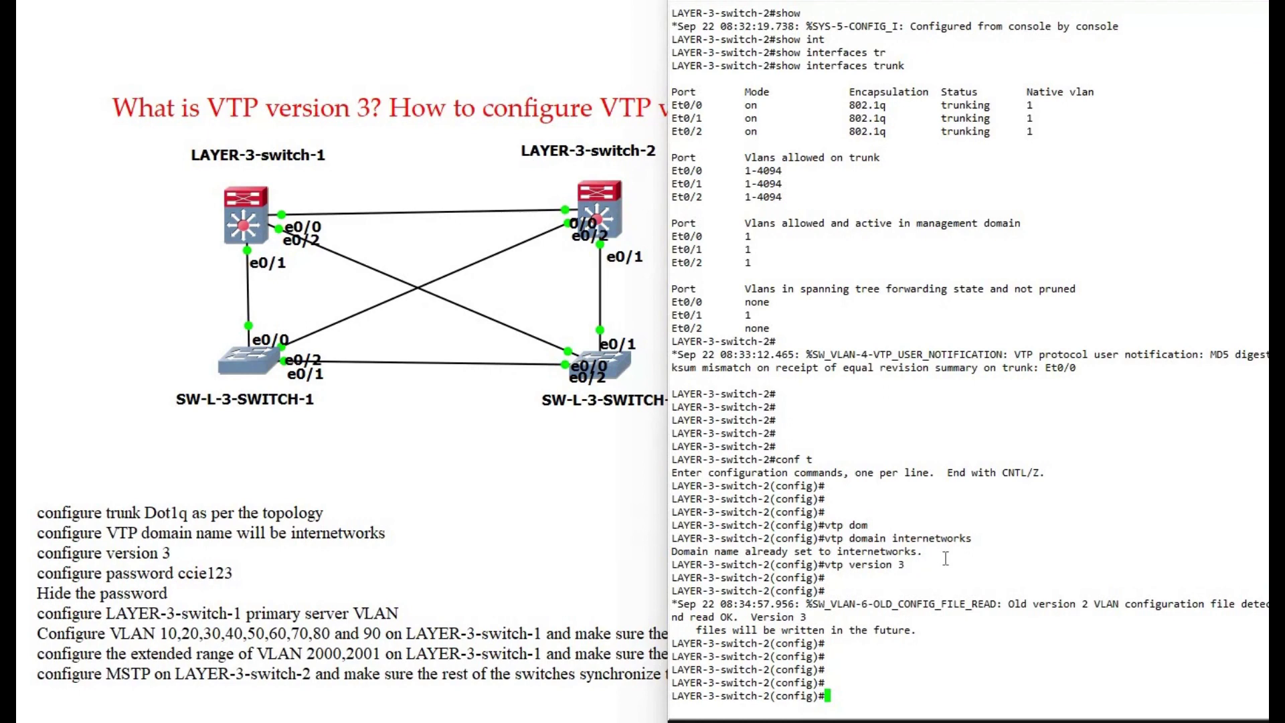
Step: Give LAYER-3-switch-2 the same VTP password as switch-1 and confirm it was set
{"action": "type", "text": "vtp pas"}
{"action": "type", "text": "s"}
{"action": "key", "text": "Tab"}
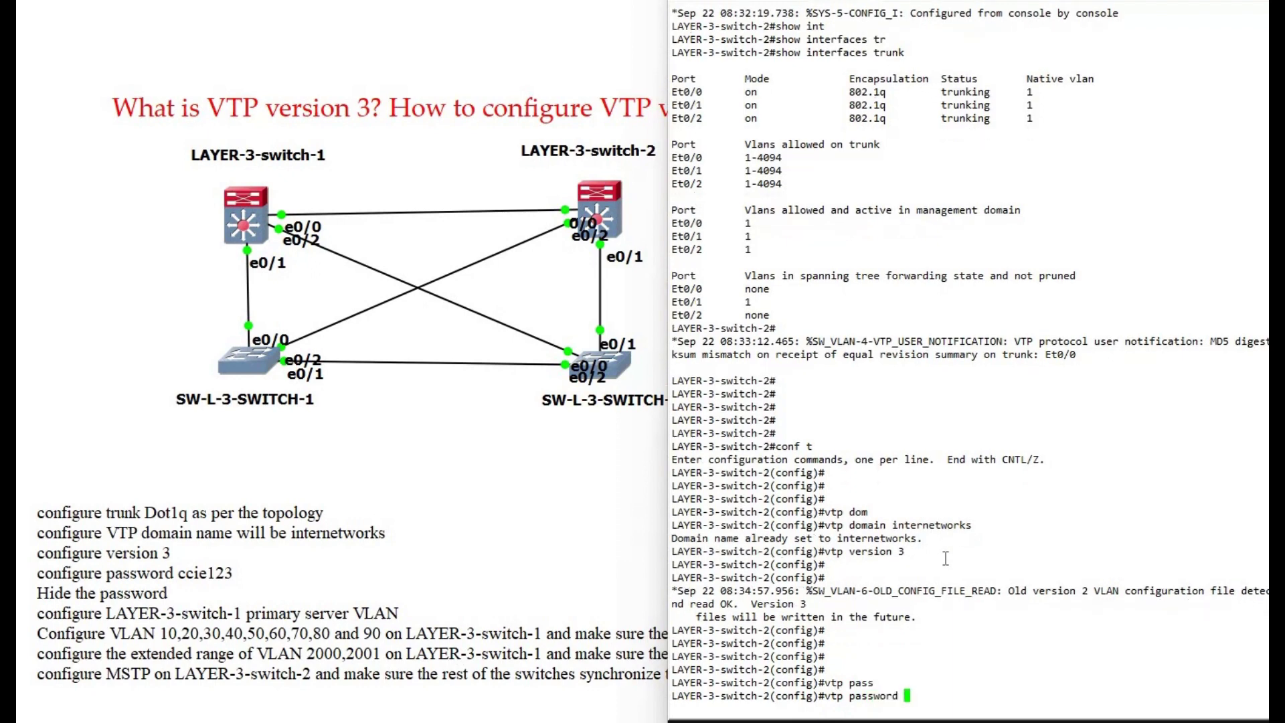
{"action": "key", "text": "Return"}
{"action": "key", "text": "Return"}
{"action": "key", "text": "Return"}
{"action": "key", "text": "Return"}
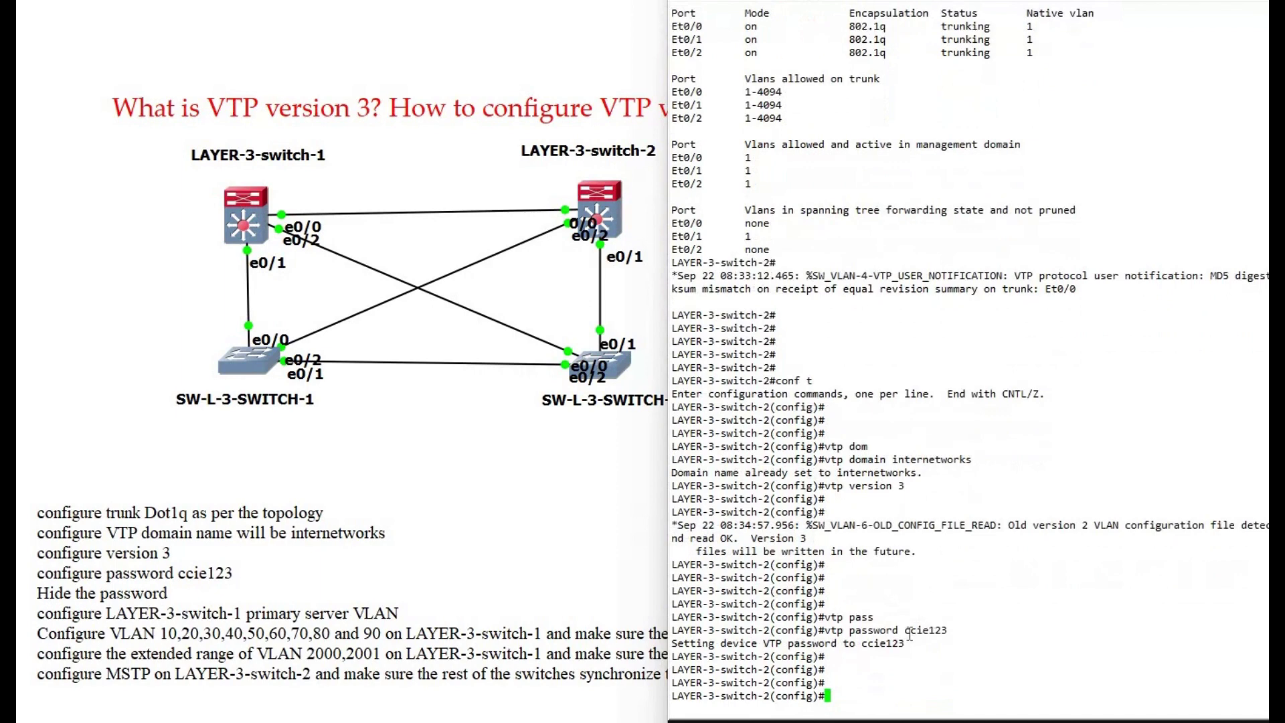
{"action": "triple_click", "coordinate": [864, 643]}
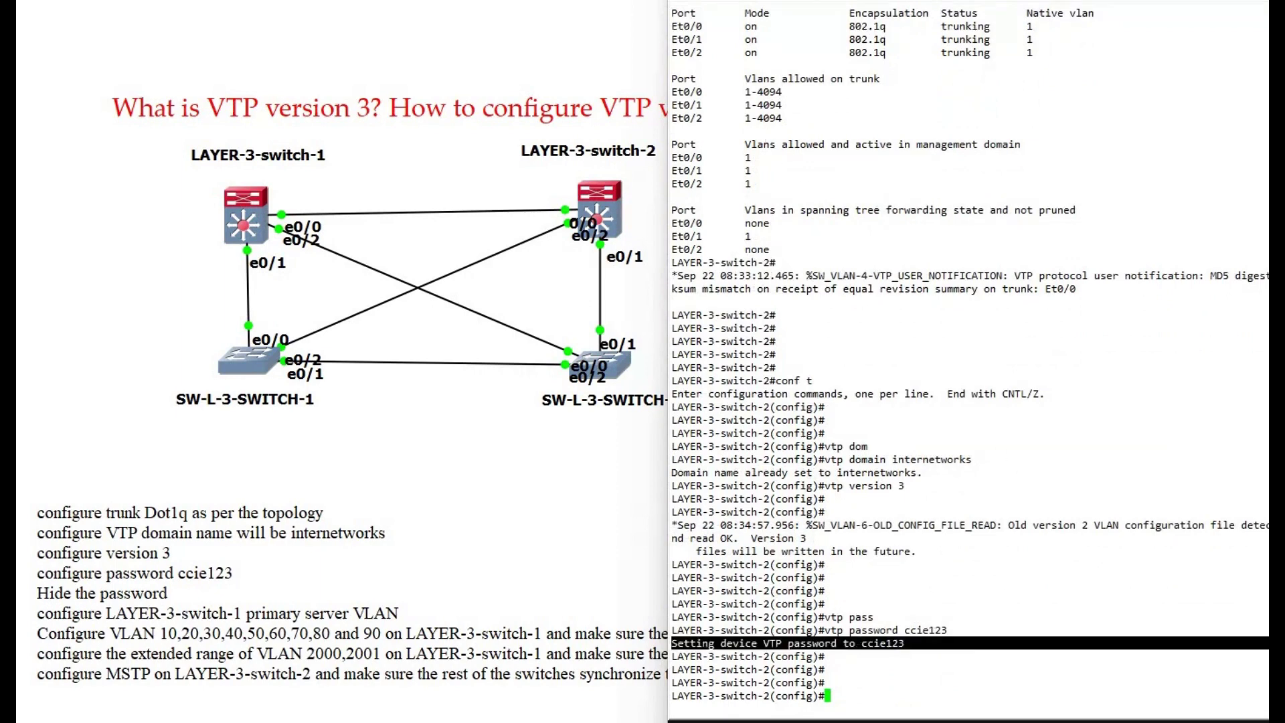
{"action": "key", "text": "alt+Tab"}
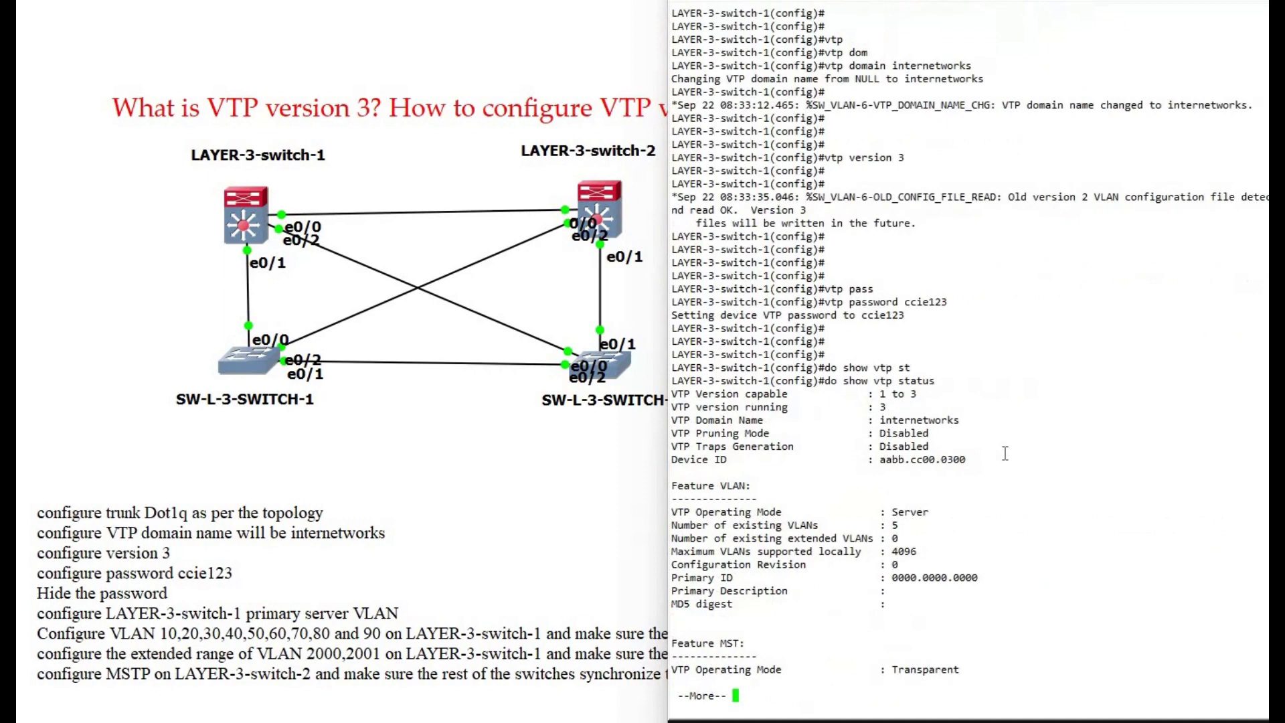
Step: Exit config mode on switch-1 and show its VTP password in plain text
{"action": "key", "text": "space"}
{"action": "key", "text": "Return"}
{"action": "key", "text": "Return"}
{"action": "key", "text": "Return"}
{"action": "key", "text": "Return"}
{"action": "key", "text": "Return"}
{"action": "key", "text": "Return"}
{"action": "key", "text": "Return"}
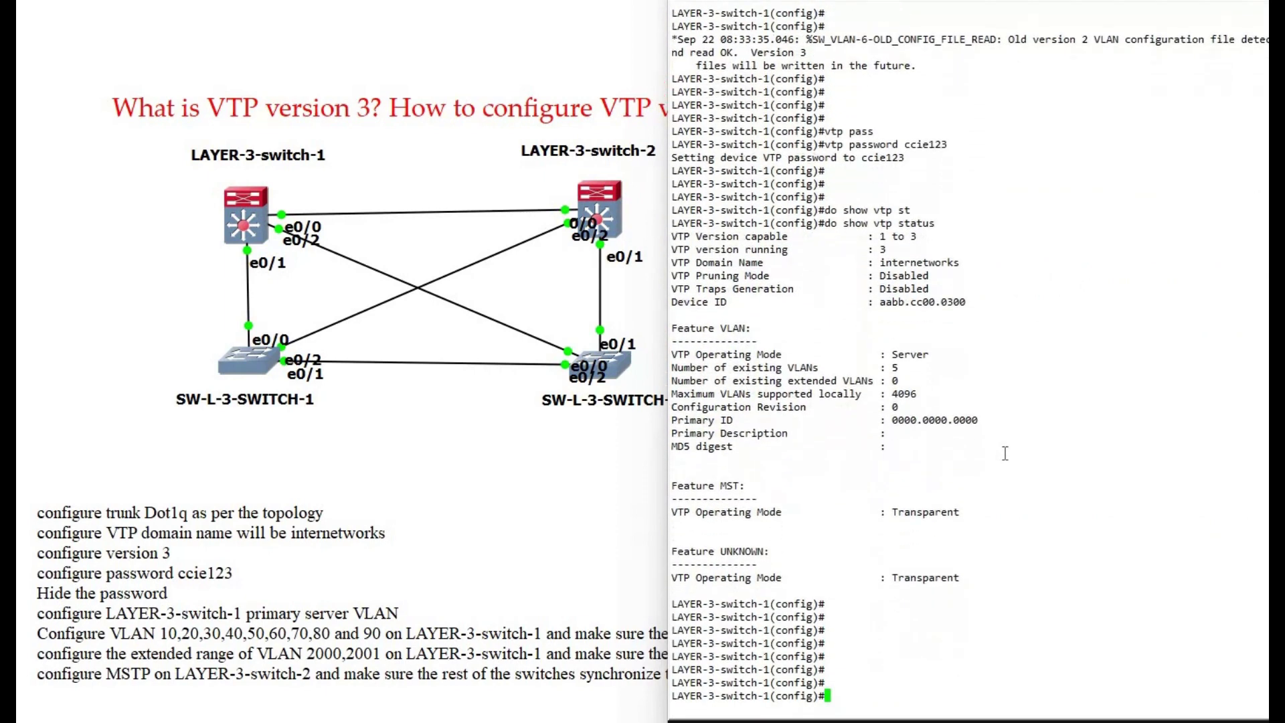
{"action": "type", "text": "end"}
{"action": "key", "text": "Return"}
{"action": "key", "text": "Return"}
{"action": "key", "text": "Return"}
{"action": "key", "text": "Return"}
{"action": "key", "text": "Return"}
{"action": "type", "text": "sh"}
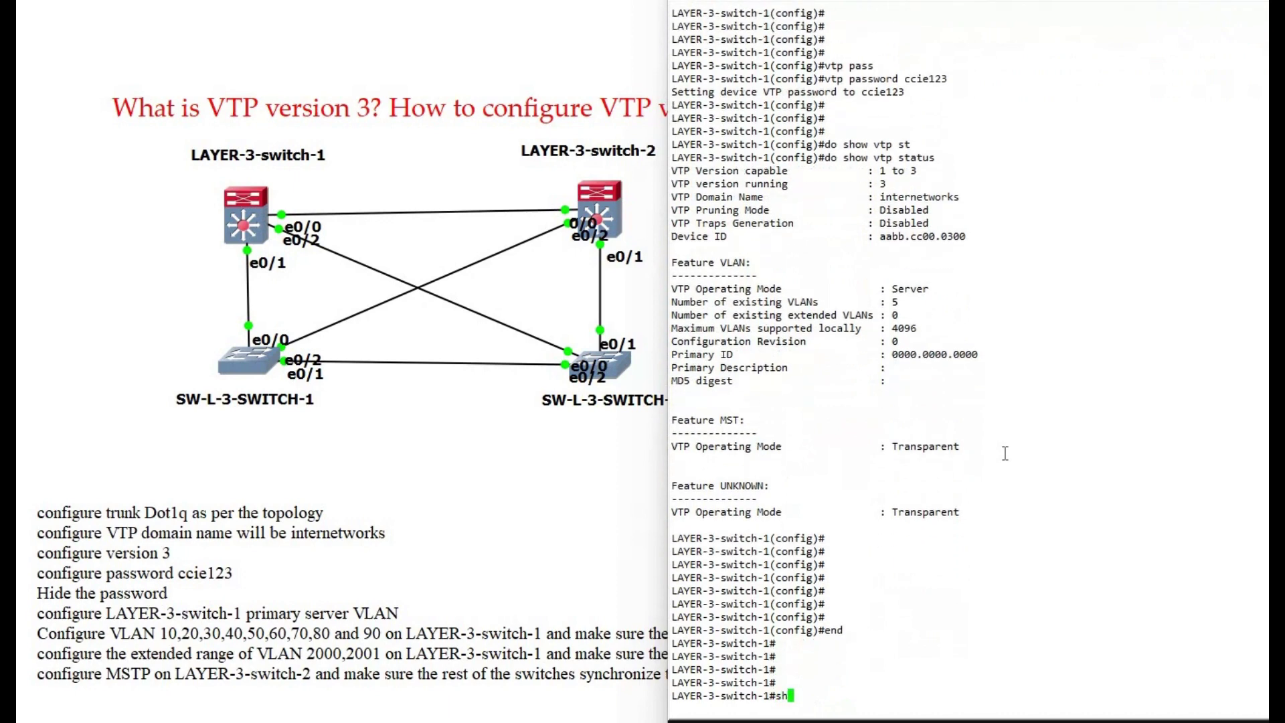
{"action": "type", "text": "ow vtp pass"}
{"action": "key", "text": "Tab"}
{"action": "key", "text": "Return"}
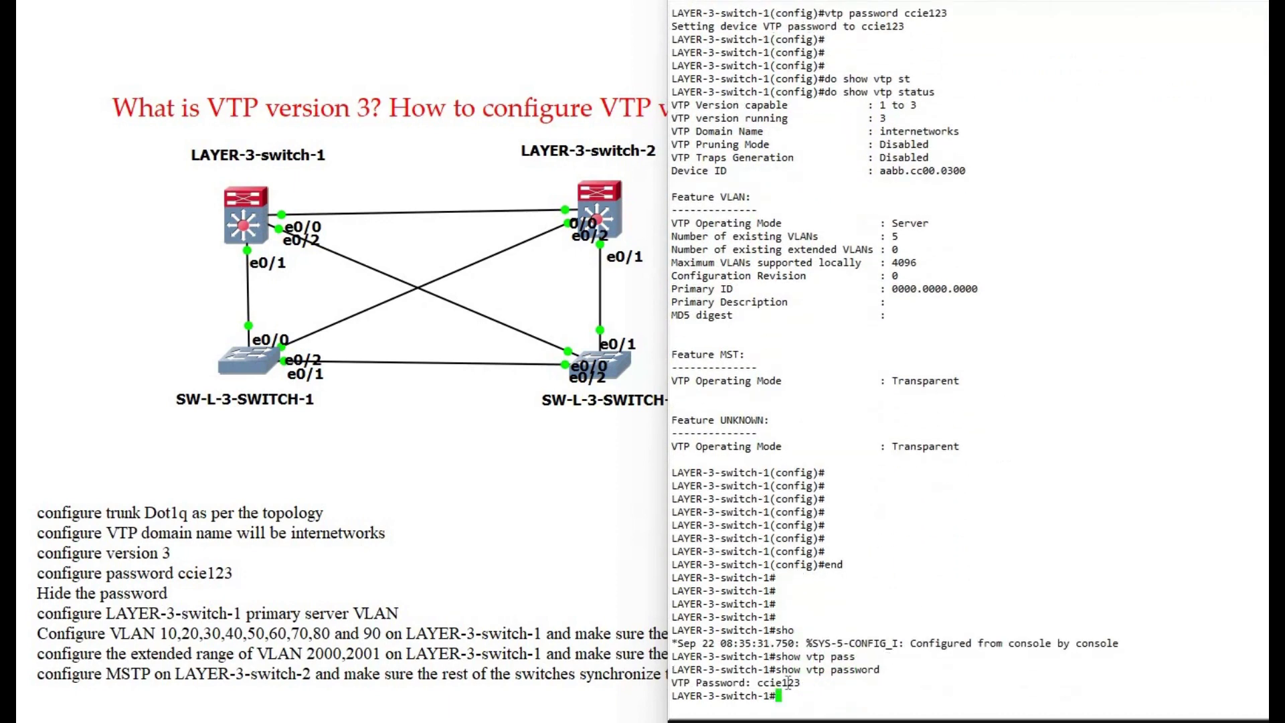
{"action": "triple_click", "coordinate": [780, 682]}
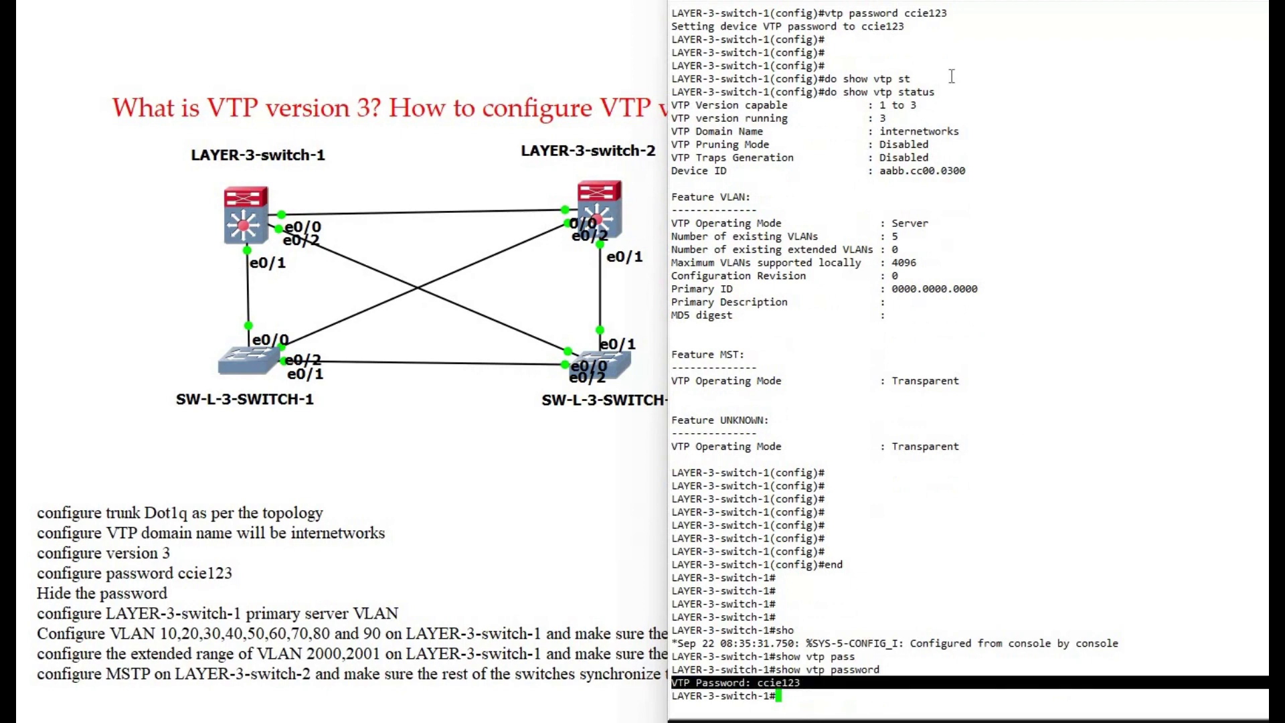
Step: Exit config mode on switch-2 and show its matching plain-text VTP password
{"action": "key", "text": "alt+Tab"}
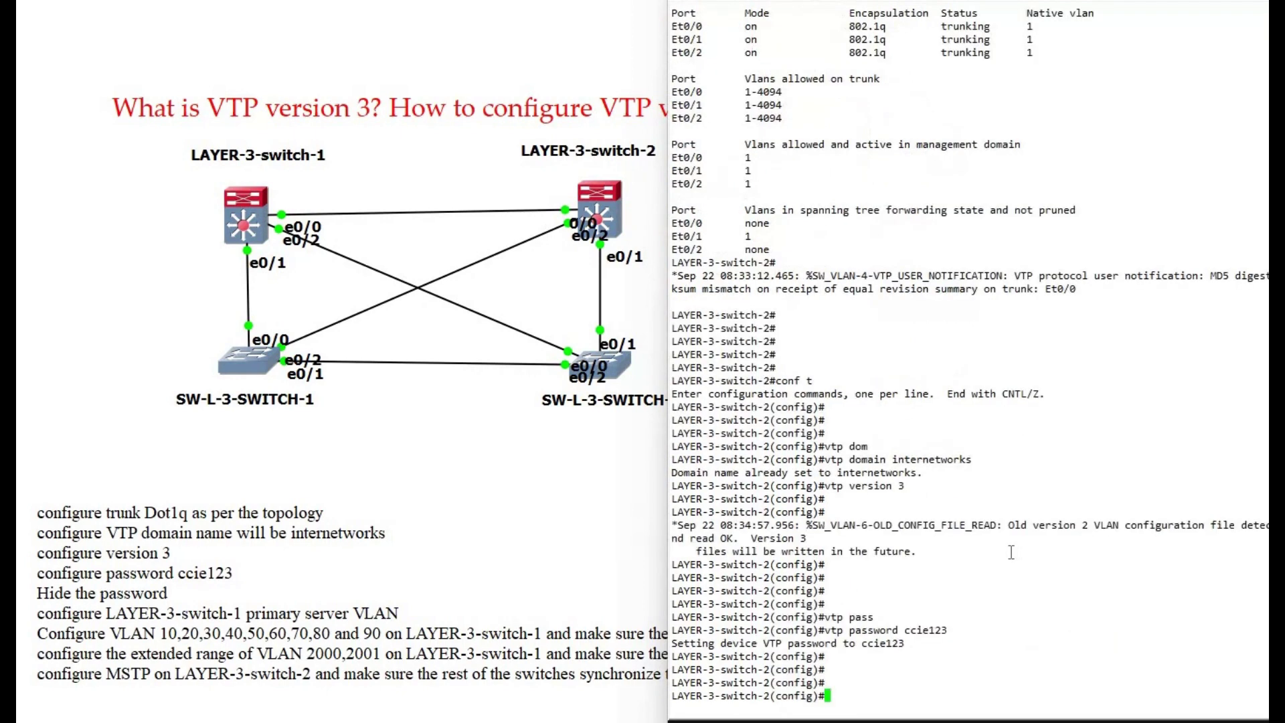
{"action": "type", "text": "end"}
{"action": "key", "text": "Return"}
{"action": "key", "text": "Return"}
{"action": "key", "text": "Return"}
{"action": "key", "text": "Return"}
{"action": "type", "text": "show vtp pasq"}
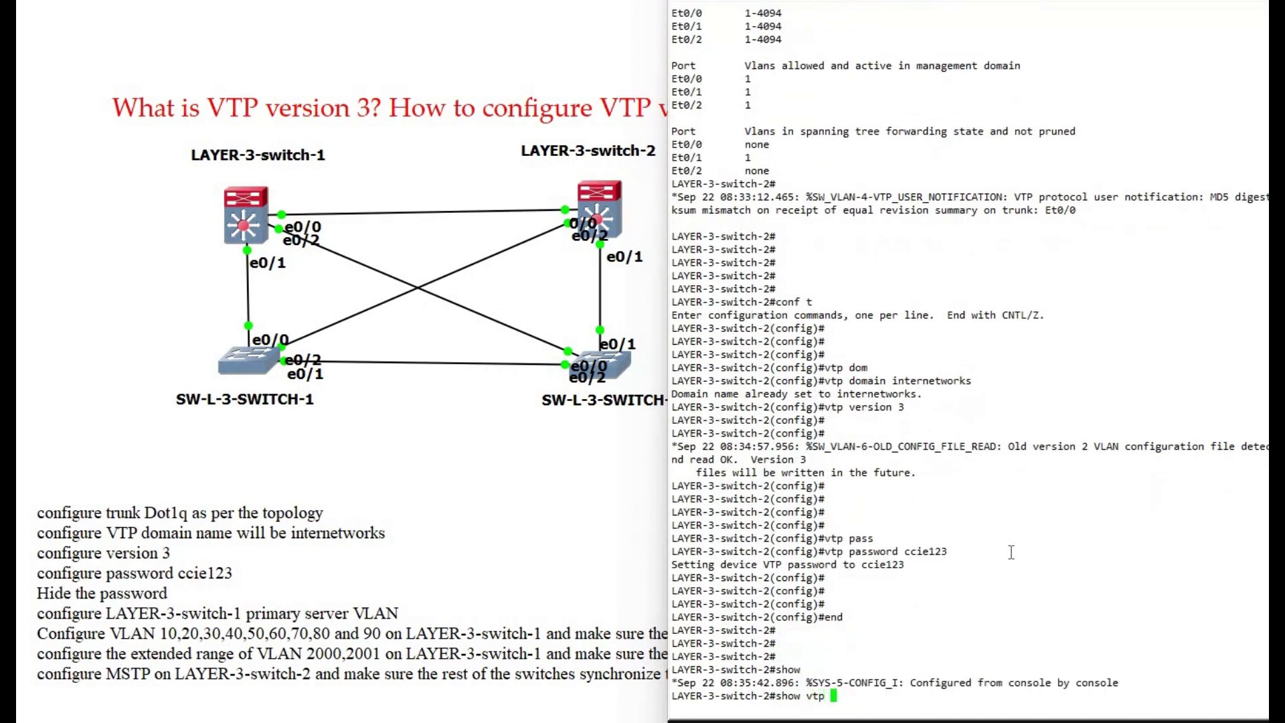
{"action": "key", "text": "BackSpace"}
{"action": "key", "text": "Tab"}
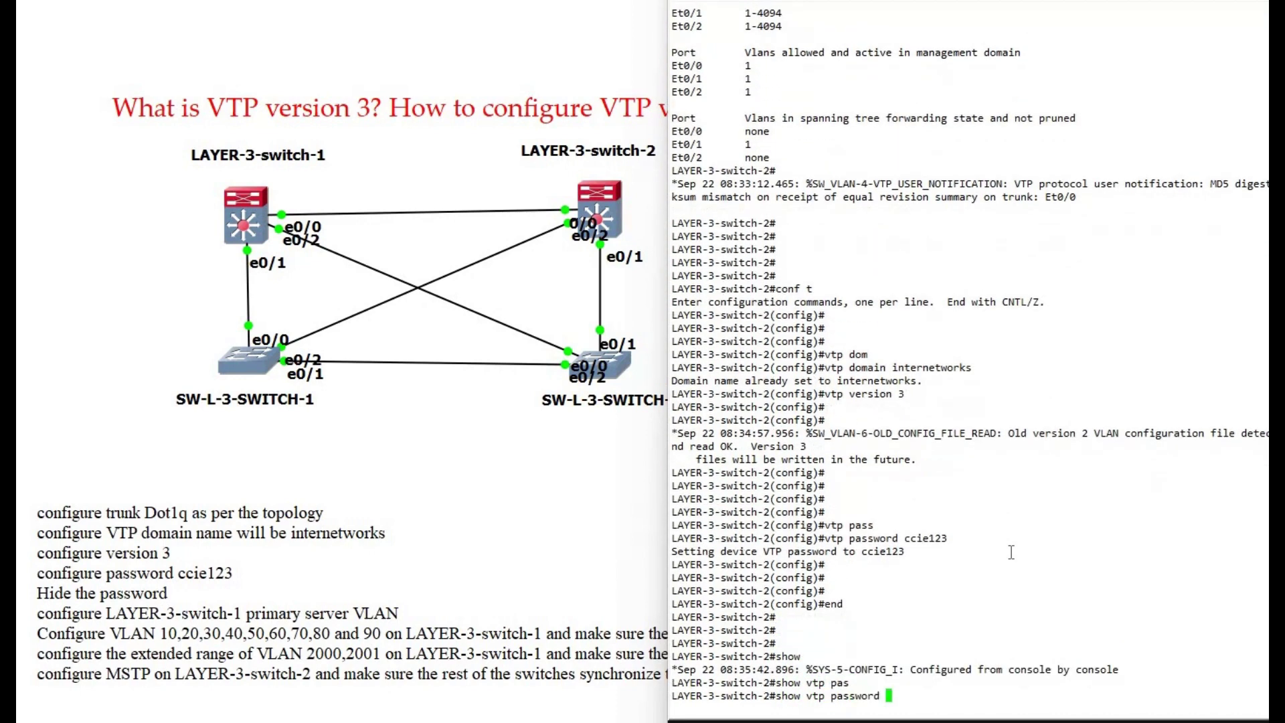
{"action": "key", "text": "Return"}
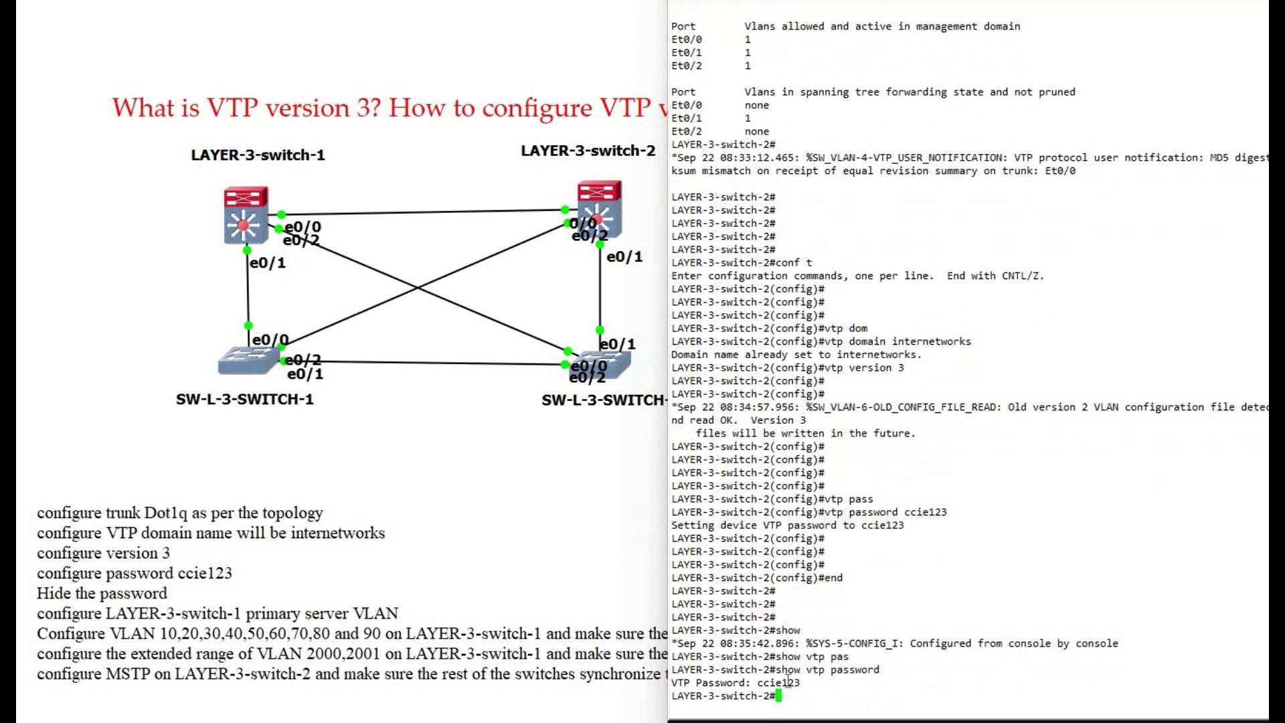
{"action": "triple_click", "coordinate": [790, 682]}
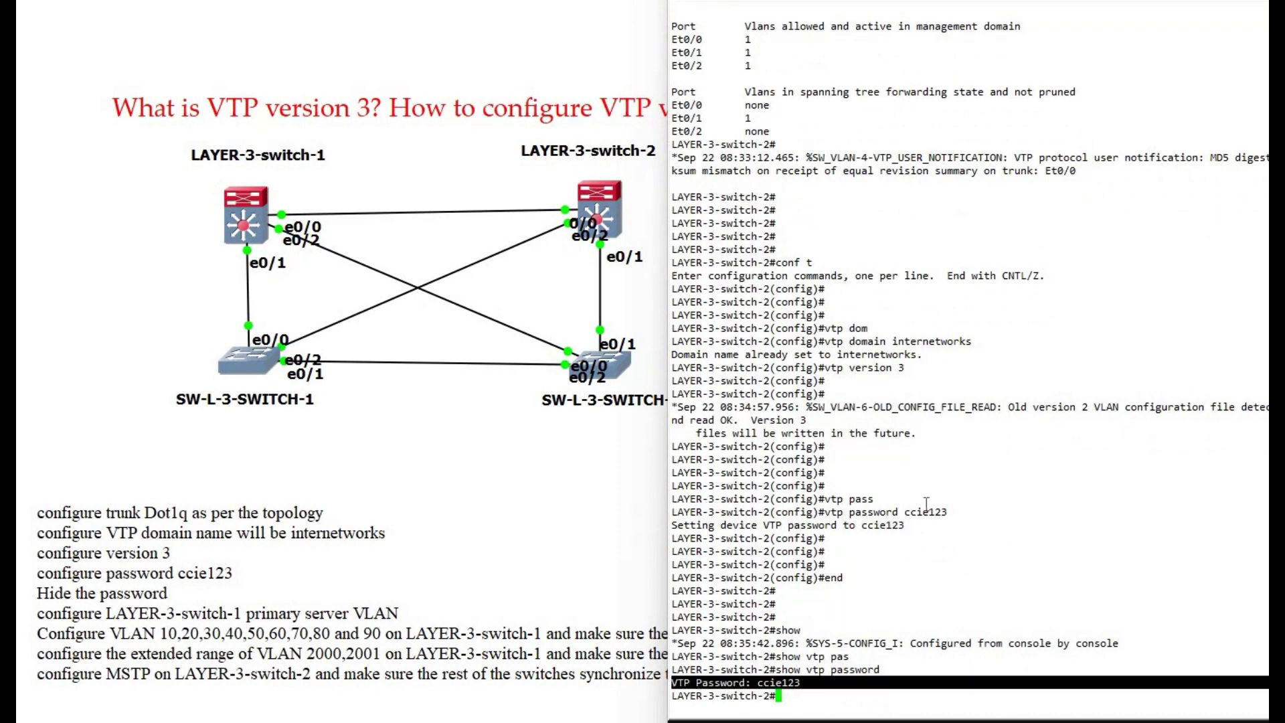
{"action": "left_click_drag", "start_coordinate": [873, 498], "coordinate": [930, 513]}
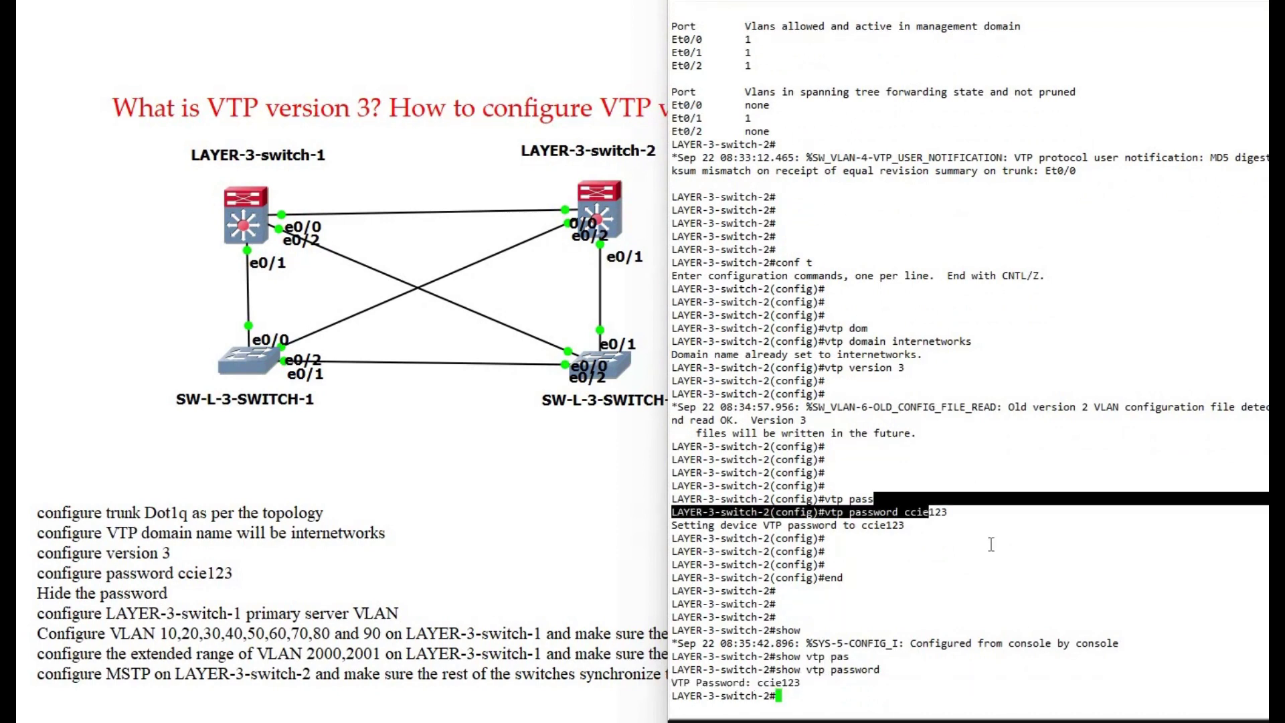
{"action": "key", "text": "alt+Tab"}
Step: In config mode on LAYER-3-switch-1, reapply the VTP password with the hidden keyword
{"action": "type", "text": "conf t"}
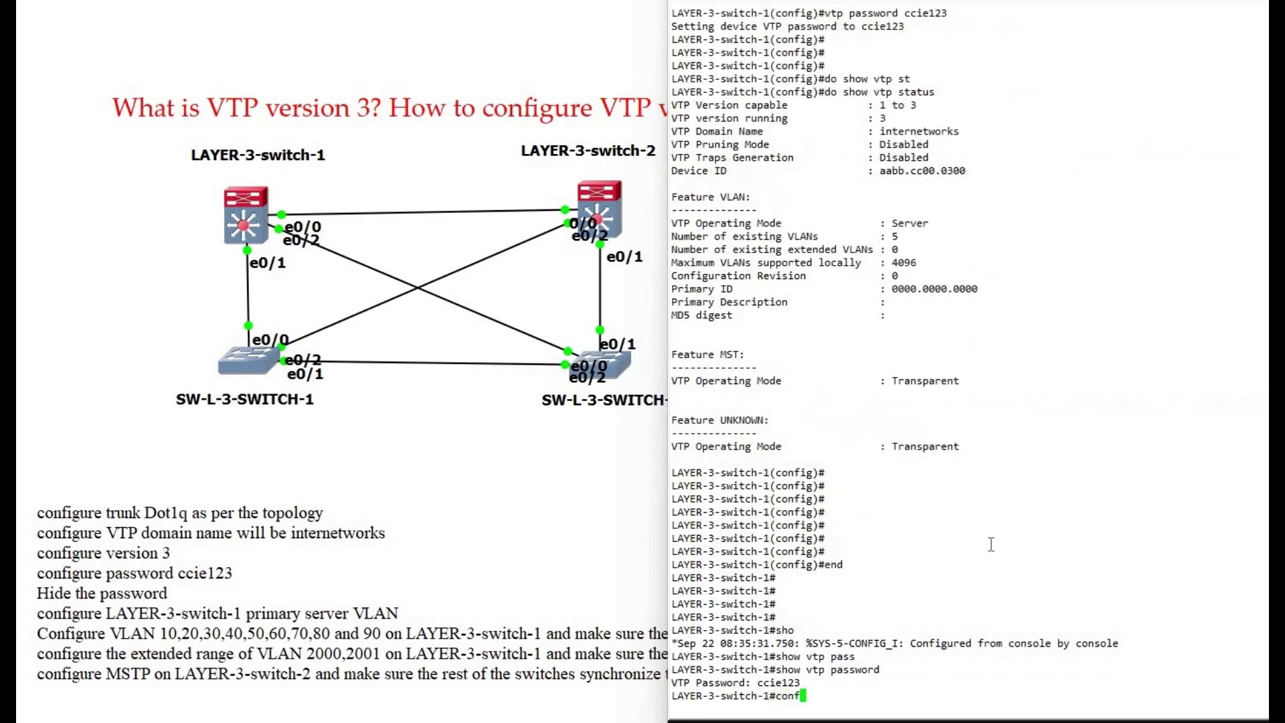
{"action": "key", "text": "Return"}
{"action": "key", "text": "Return"}
{"action": "key", "text": "Return"}
{"action": "key", "text": "Return"}
{"action": "key", "text": "Return"}
{"action": "type", "text": "vtp "}
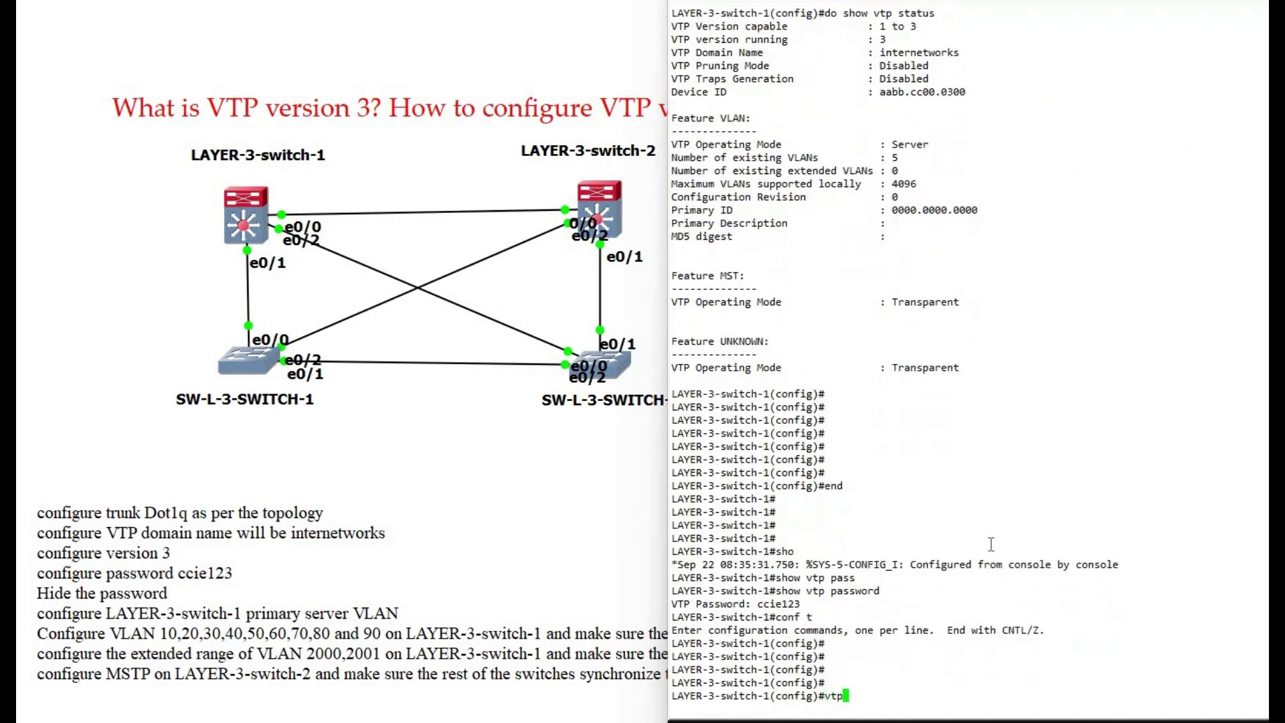
{"action": "type", "text": "pass"}
{"action": "key", "text": "Tab"}
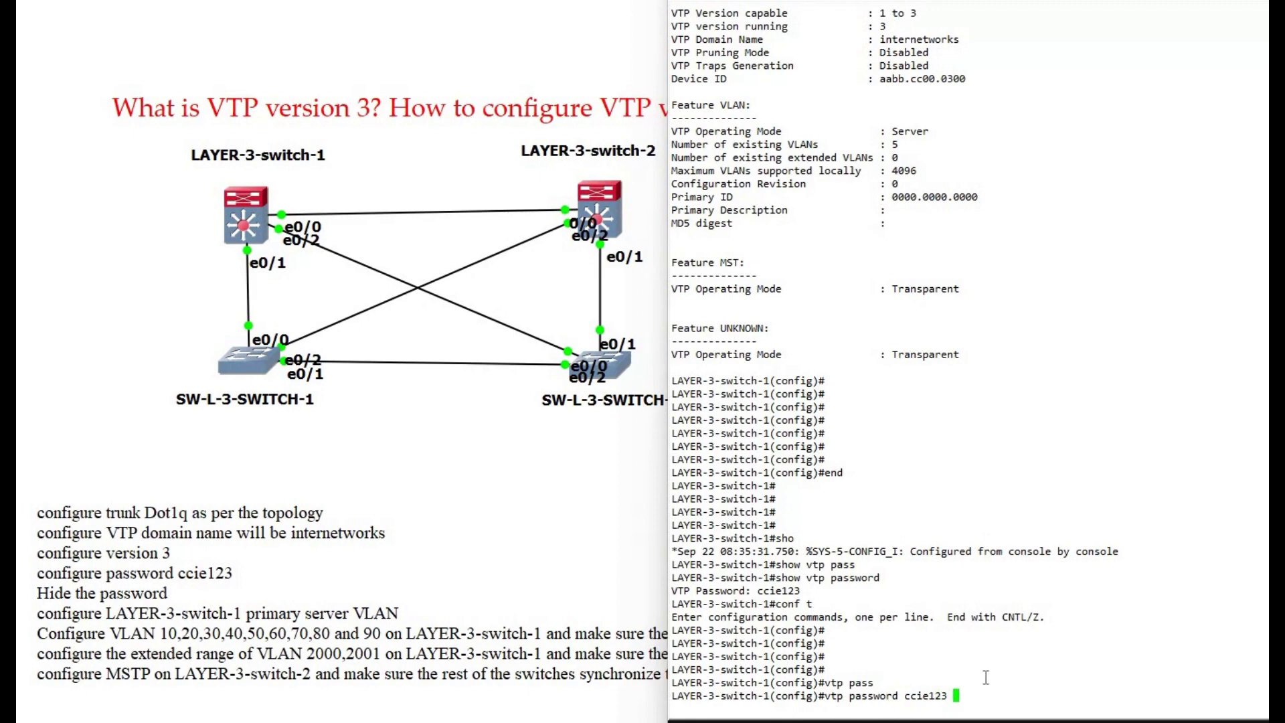
{"action": "type", "text": "?"}
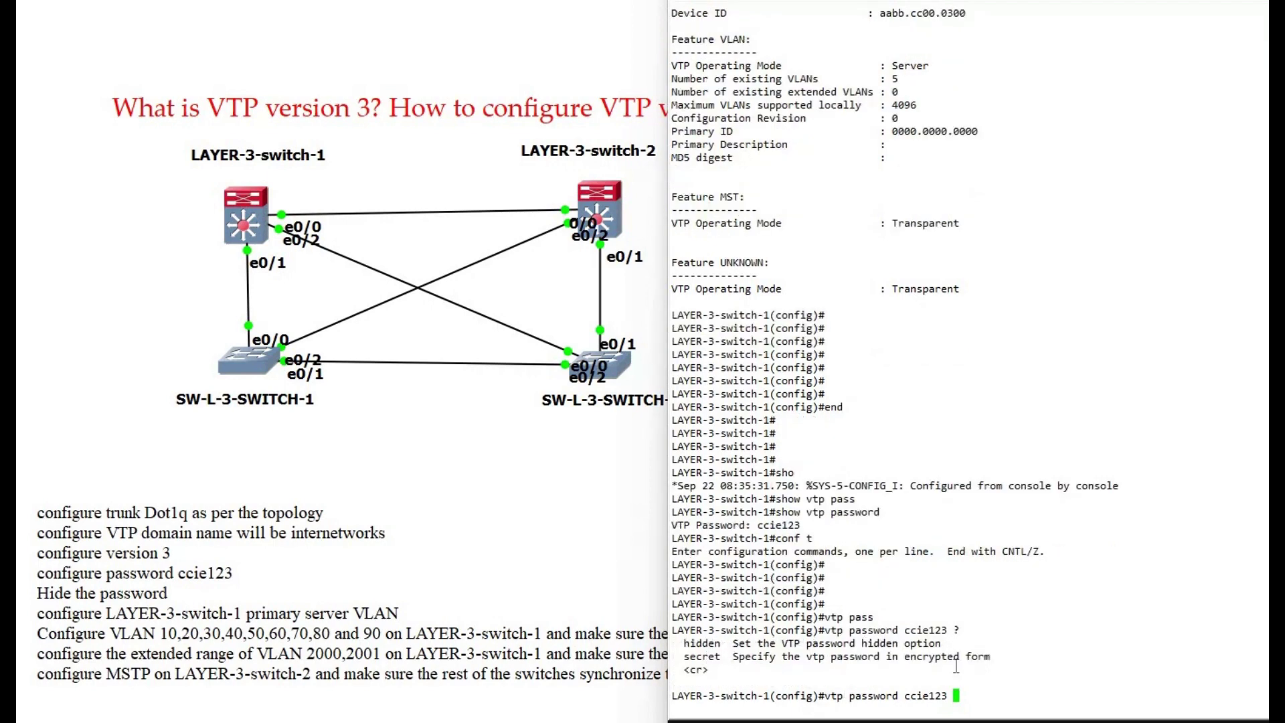
{"action": "type", "text": "hidden"}
{"action": "key", "text": "Return"}
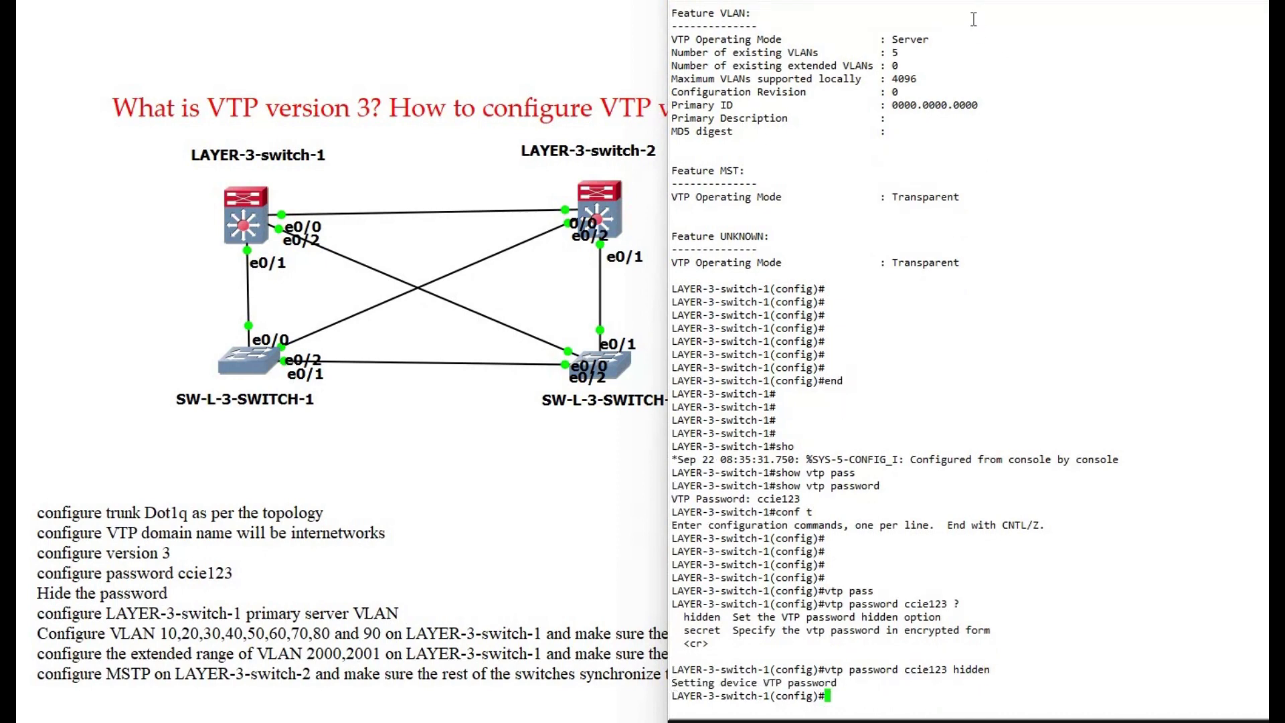
{"action": "key", "text": "alt+Tab"}
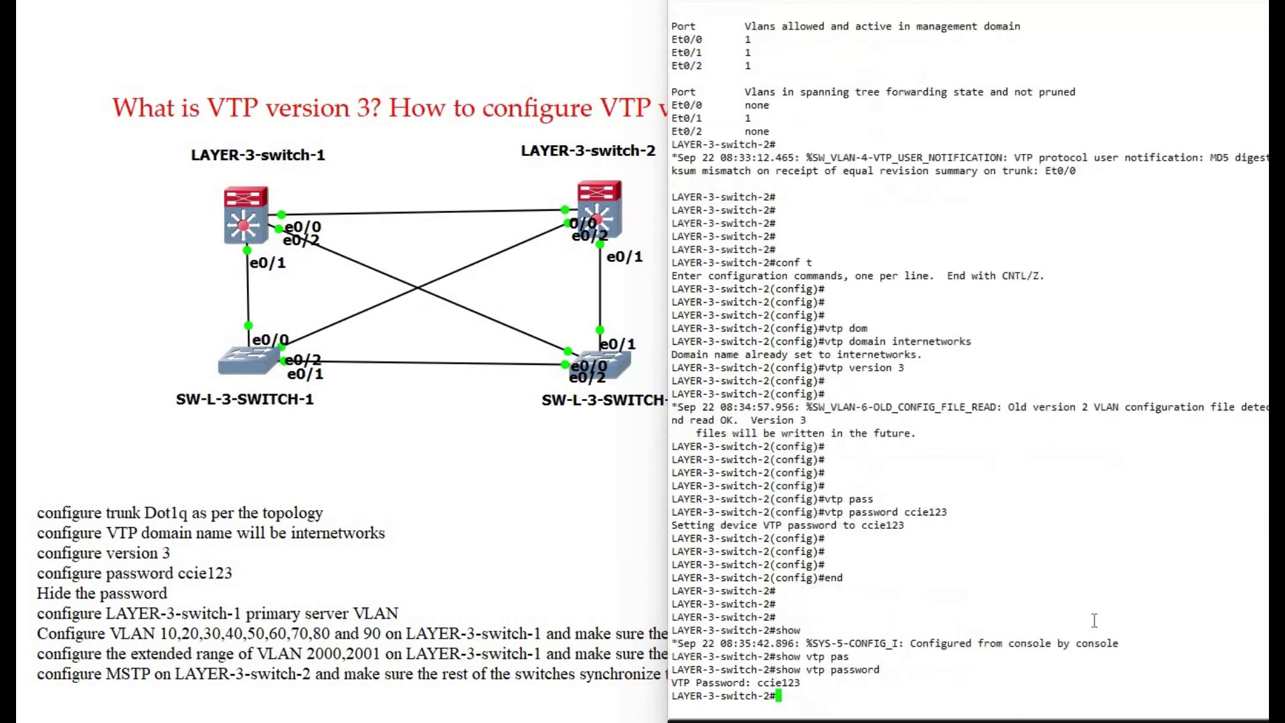
Step: Reapply LAYER-3-switch-2's VTP password with the hidden keyword, then end config mode
{"action": "key", "text": "Return"}
{"action": "key", "text": "Return"}
{"action": "key", "text": "Return"}
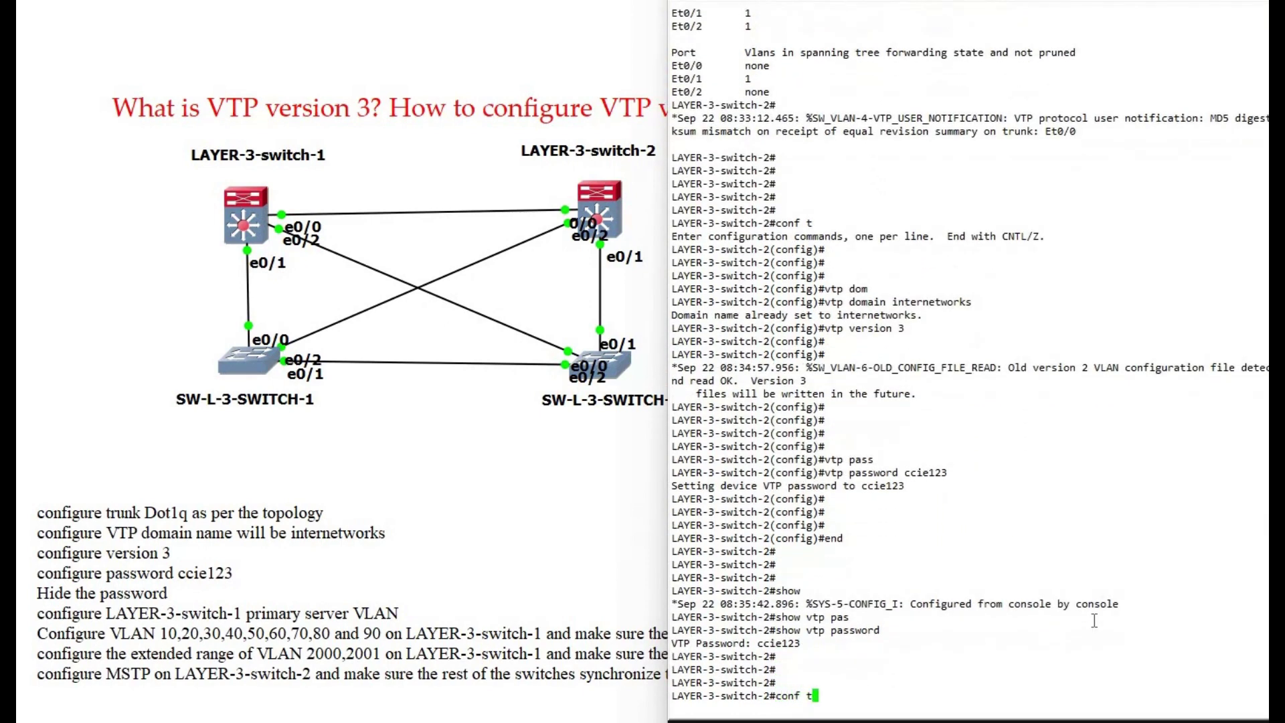
{"action": "key", "text": "Return"}
{"action": "key", "text": "Return"}
{"action": "key", "text": "Return"}
{"action": "key", "text": "Return"}
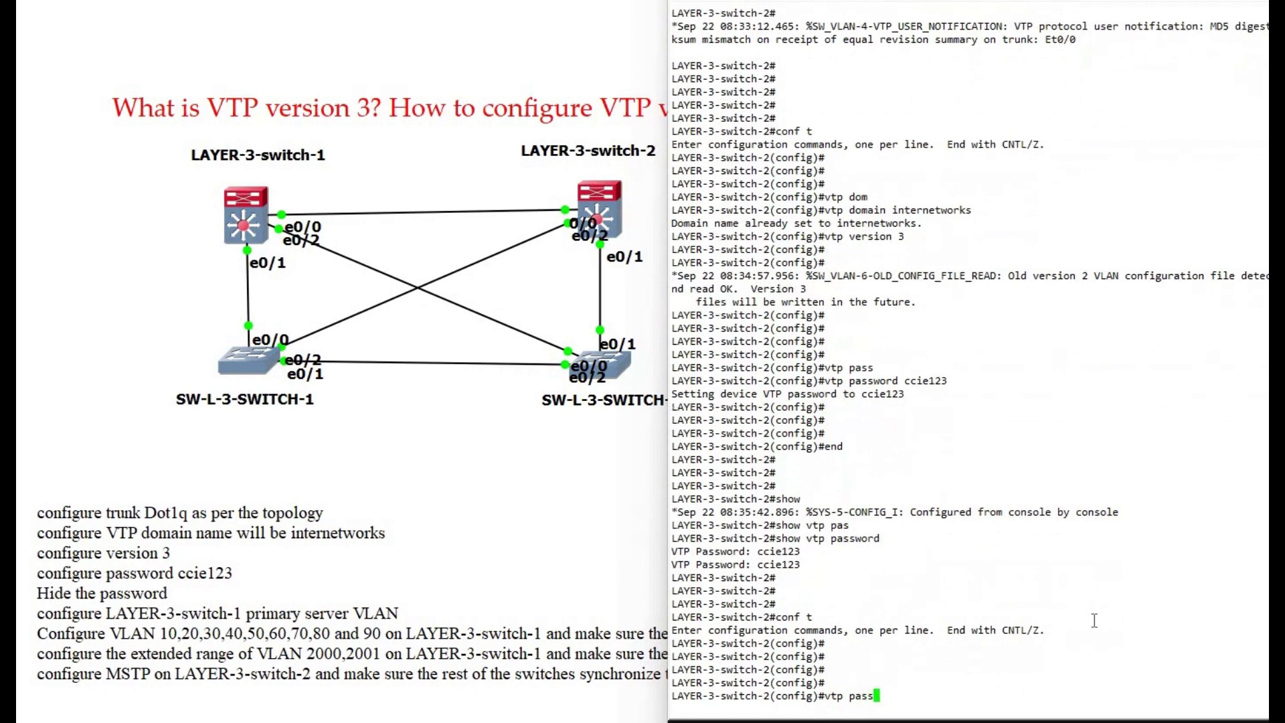
{"action": "key", "text": "Tab"}
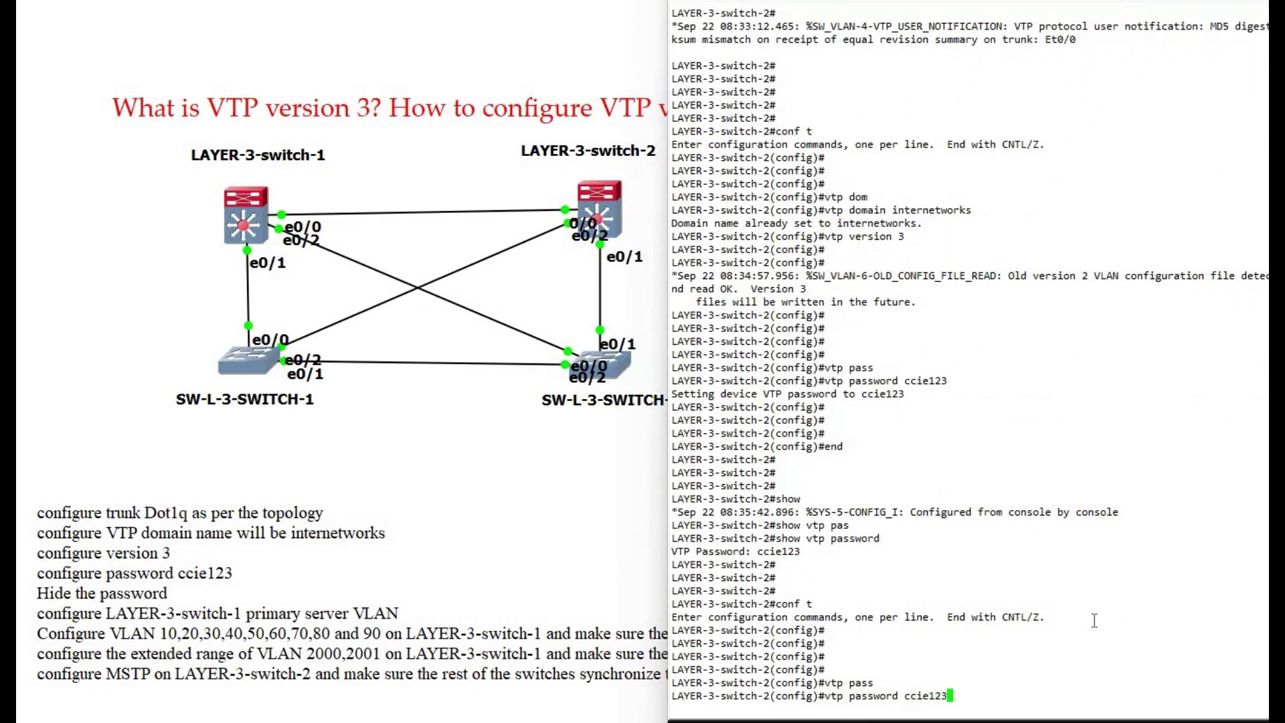
{"action": "key", "text": "Return"}
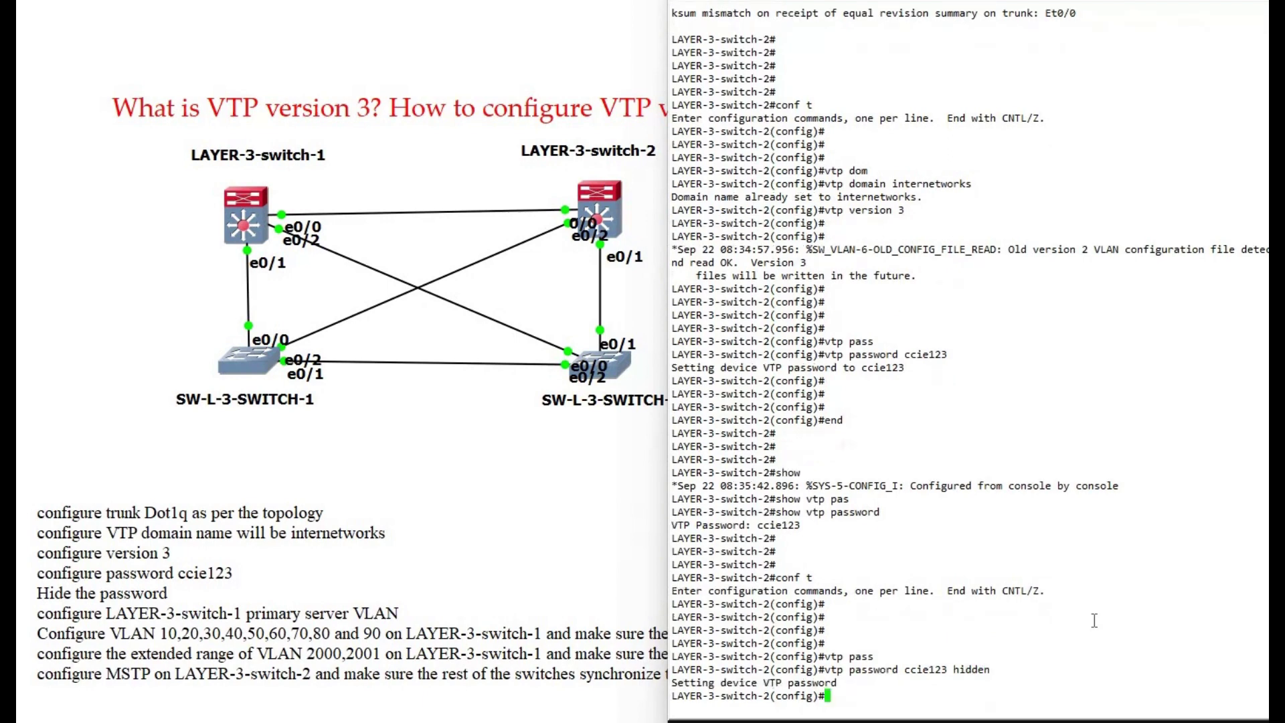
{"action": "key", "text": "Return"}
{"action": "key", "text": "Return"}
{"action": "key", "text": "Return"}
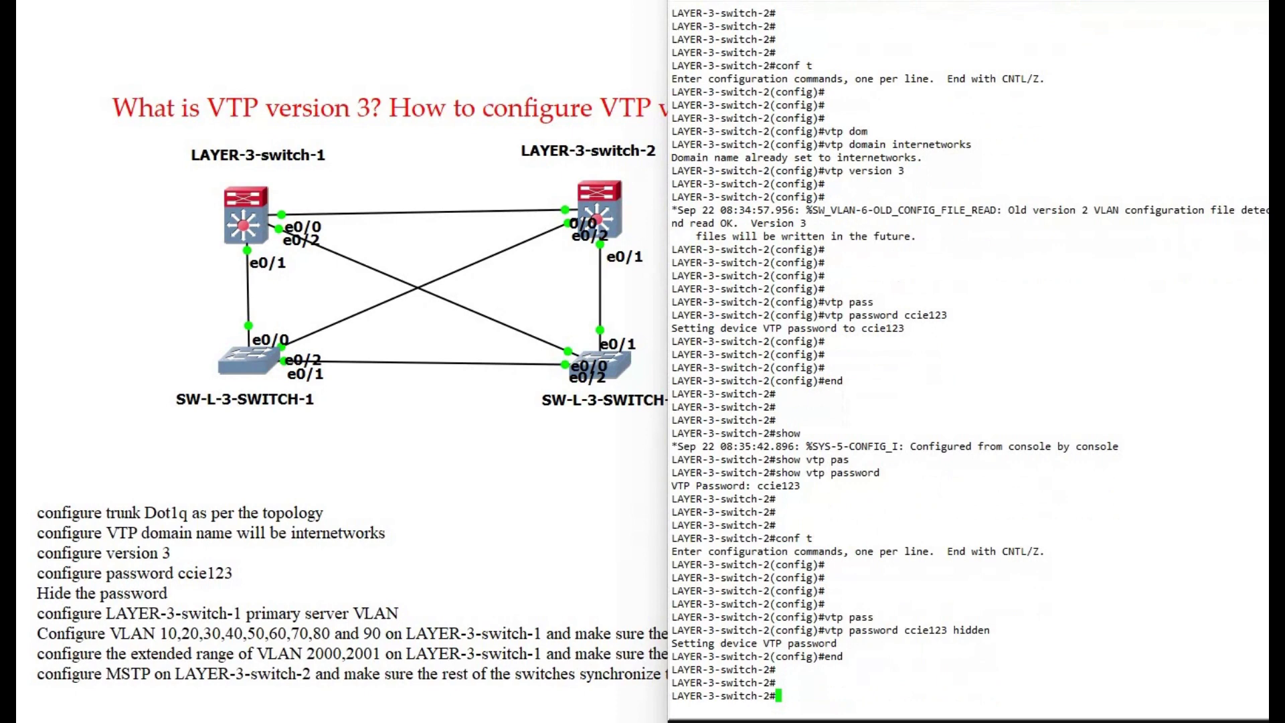
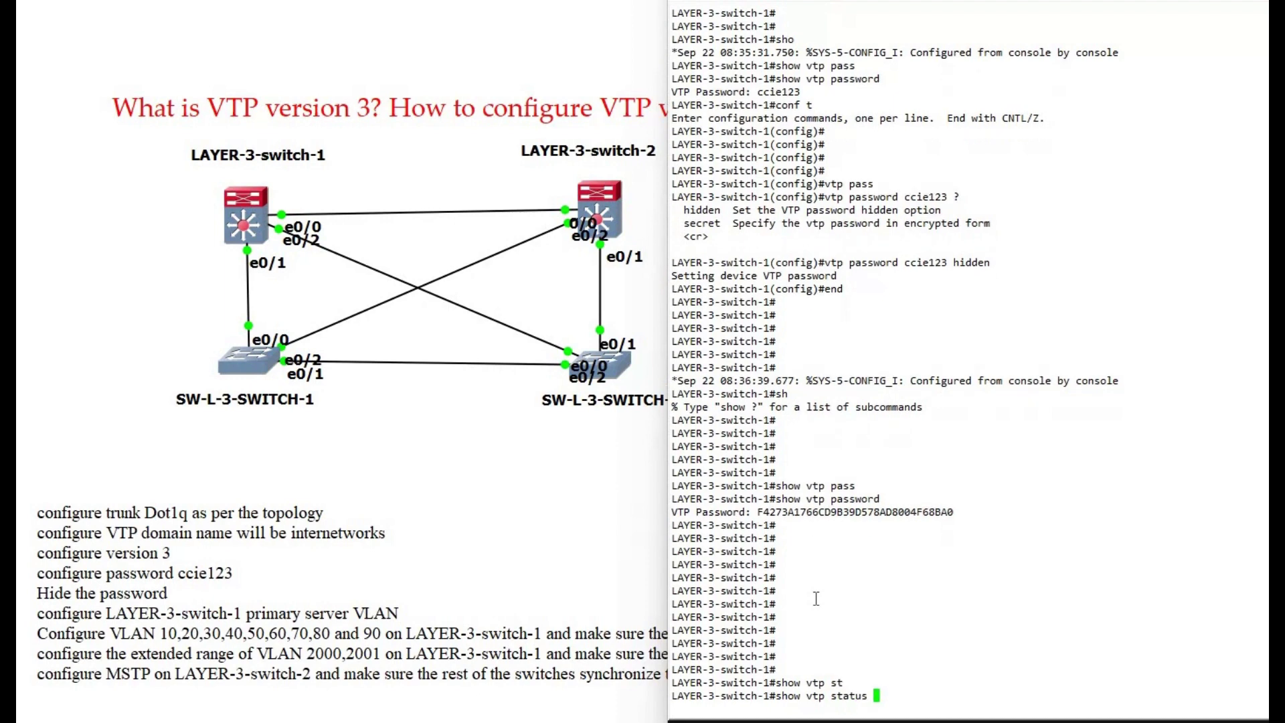
Step: Check LAYER-3-switch-1's VTP status: version 3 running, domain internetworks, Server mode
{"action": "key", "text": "Return"}
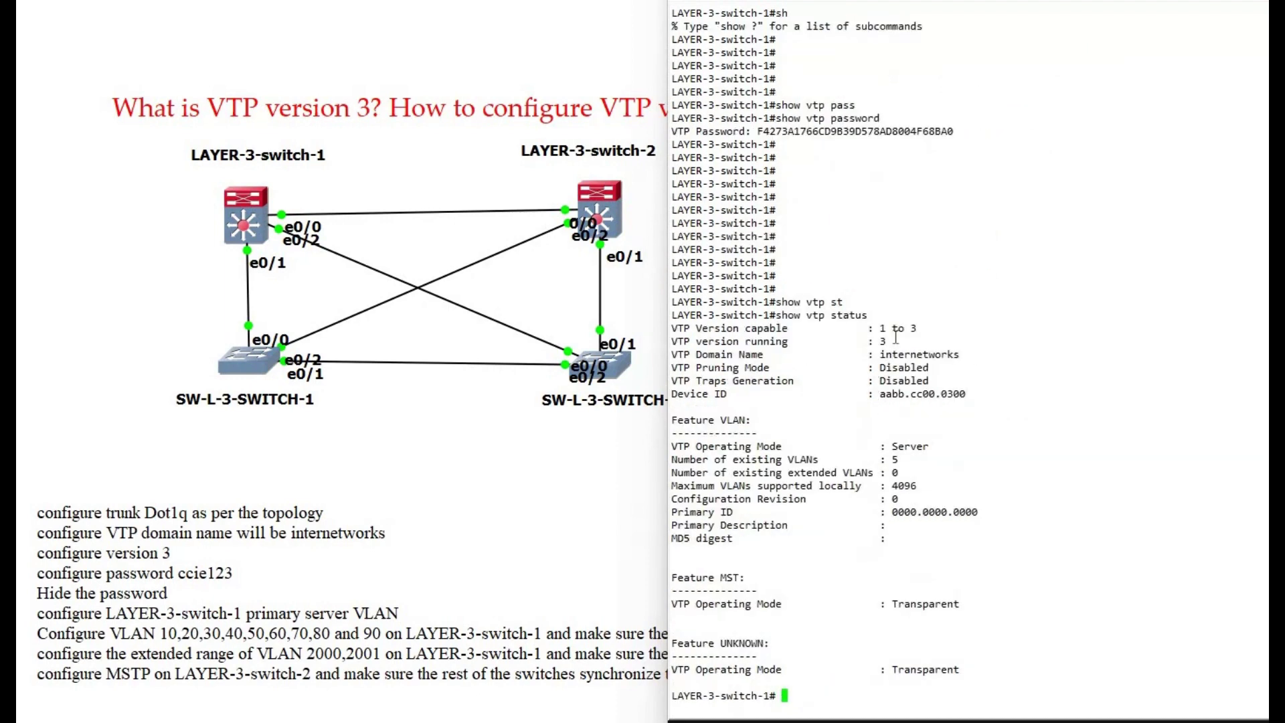
{"action": "left_click_drag", "start_coordinate": [703, 340], "coordinate": [642, 328]}
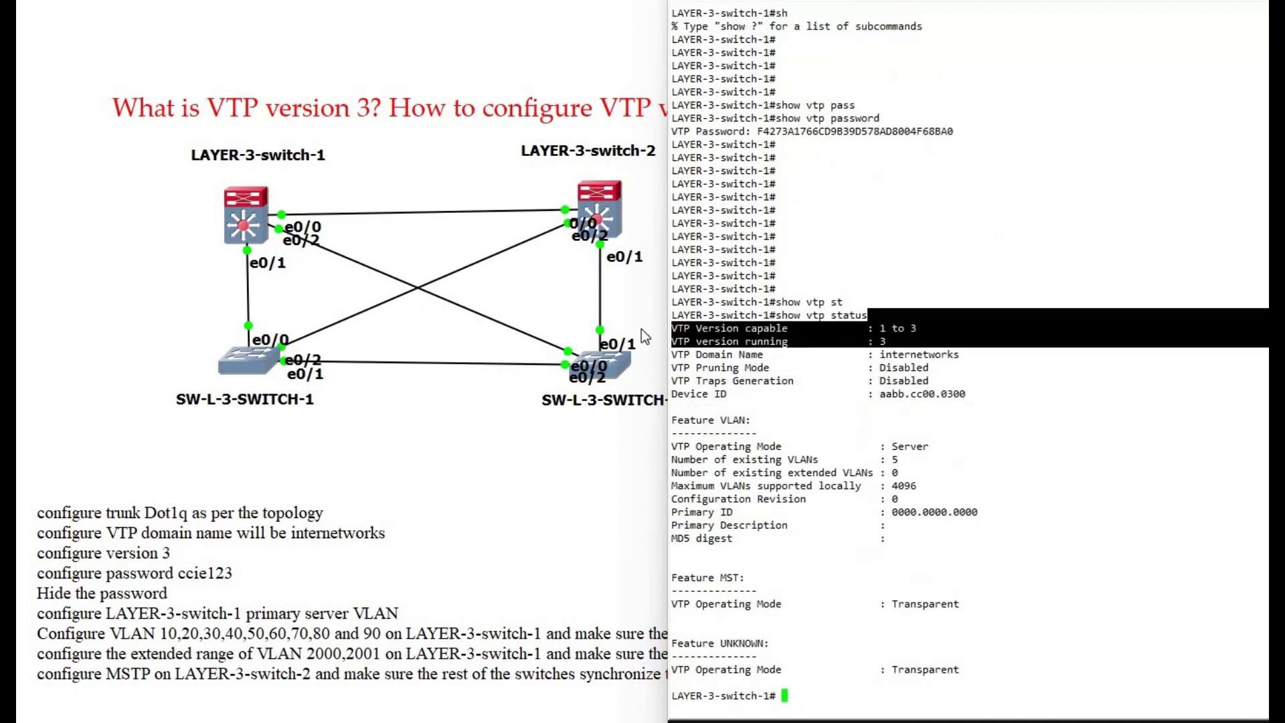
{"action": "triple_click", "coordinate": [929, 353]}
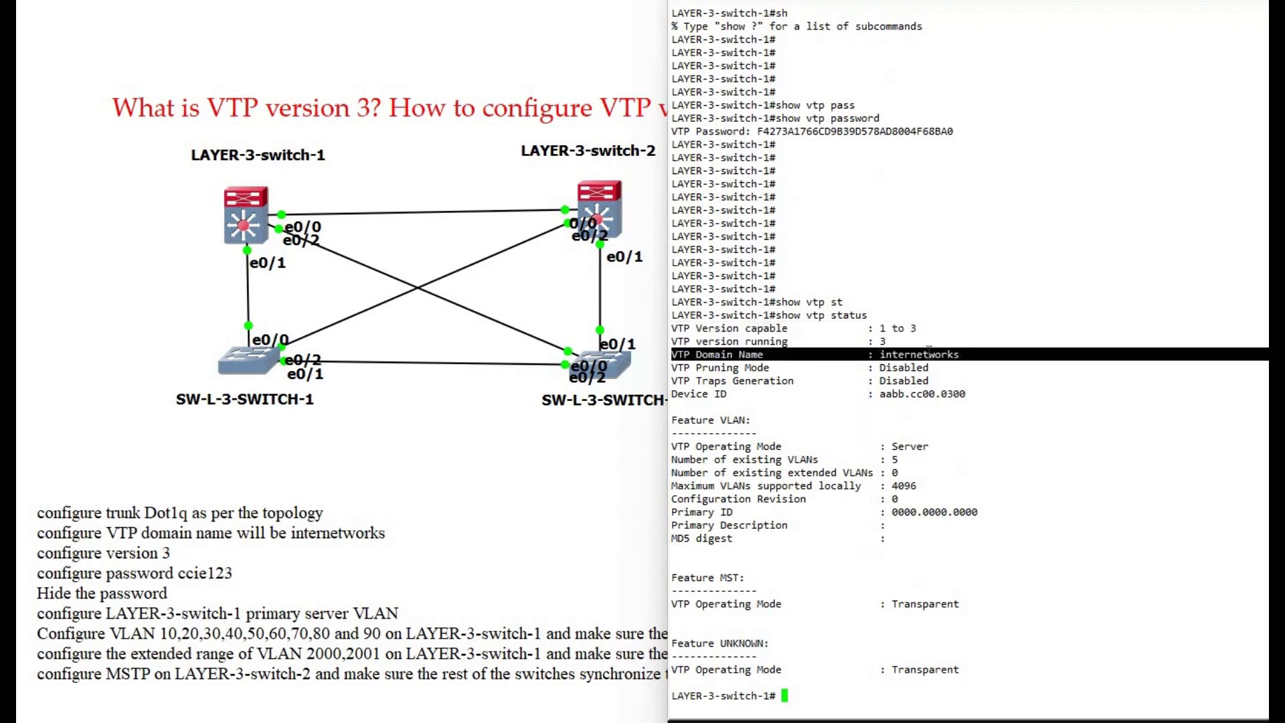
{"action": "triple_click", "coordinate": [932, 442]}
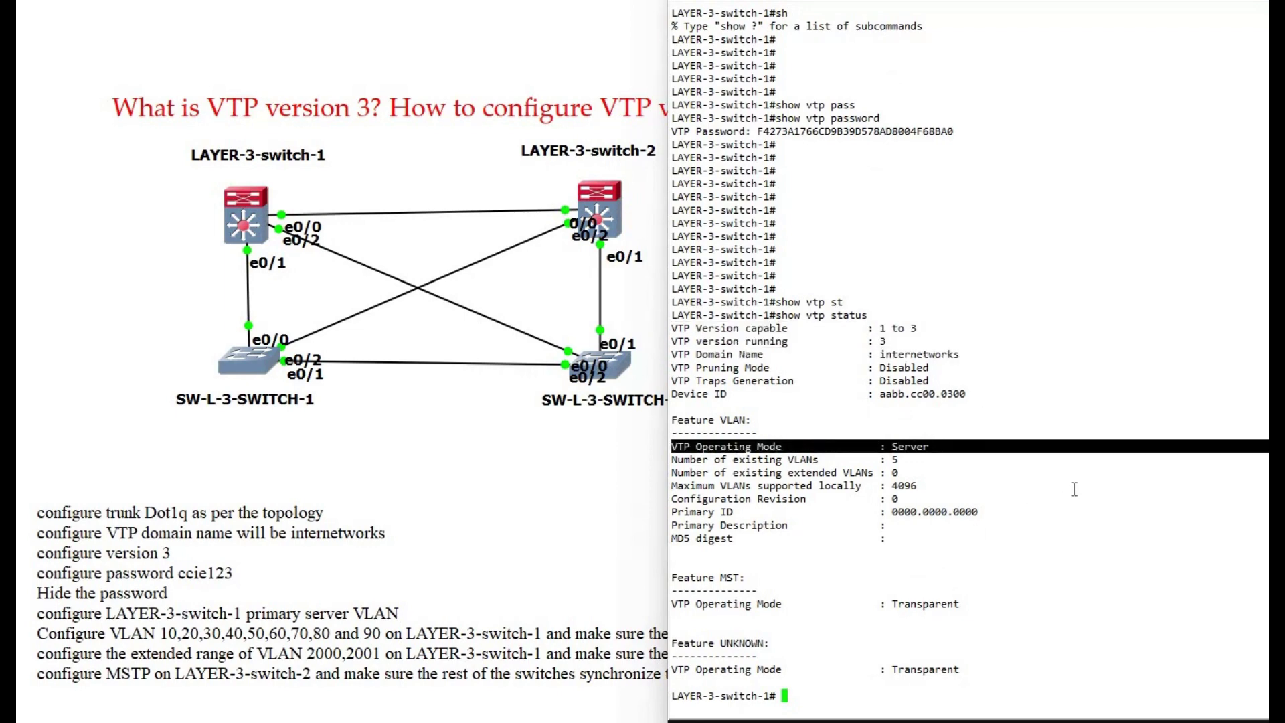
{"action": "left_click", "coordinate": [737, 577]}
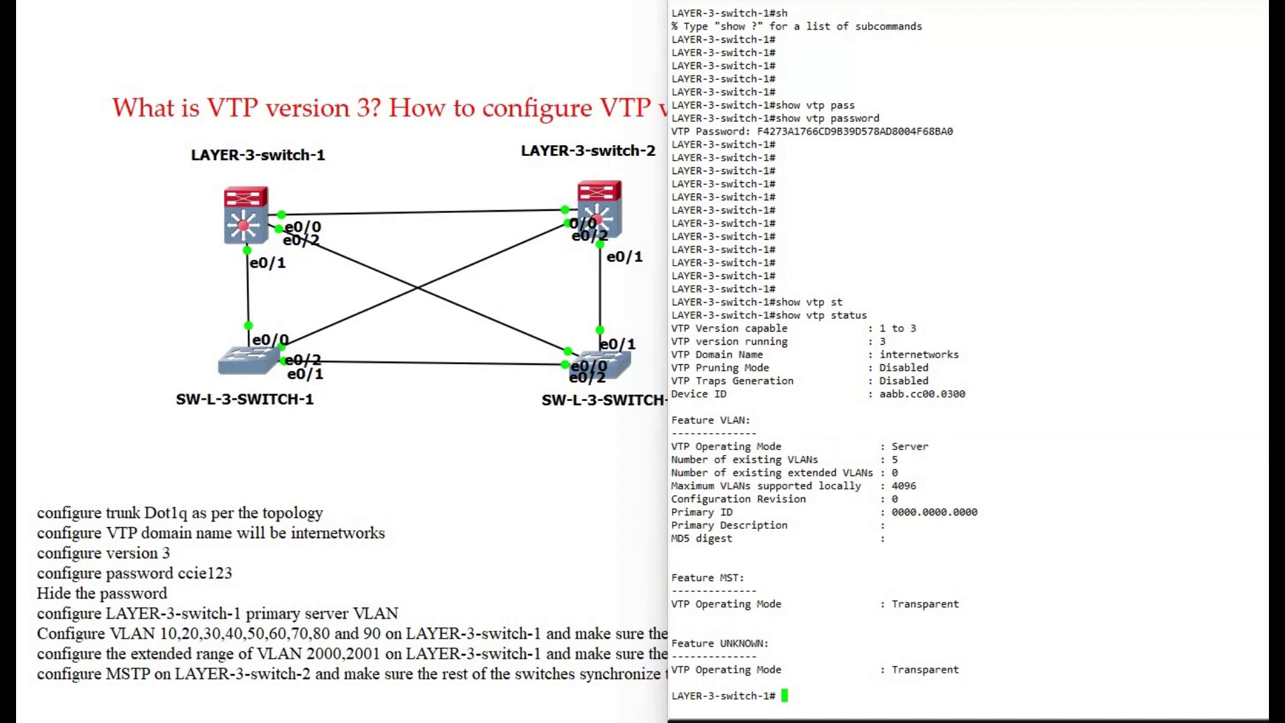
Step: Run show vtp status on LAYER-3-switch-2 and check its VTP version and operating mode
{"action": "key", "text": "alt+Tab"}
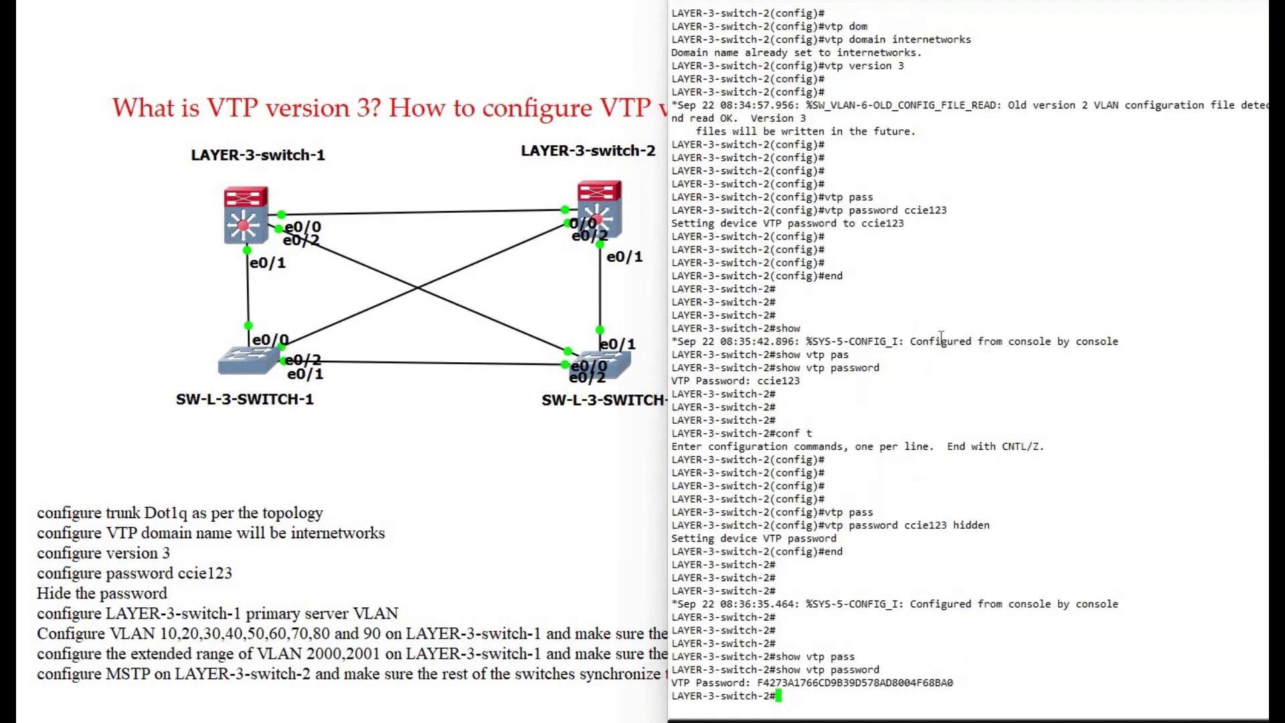
{"action": "key", "text": "Return"}
{"action": "key", "text": "Return"}
{"action": "key", "text": "Return"}
{"action": "key", "text": "Return"}
{"action": "type", "text": "show "}
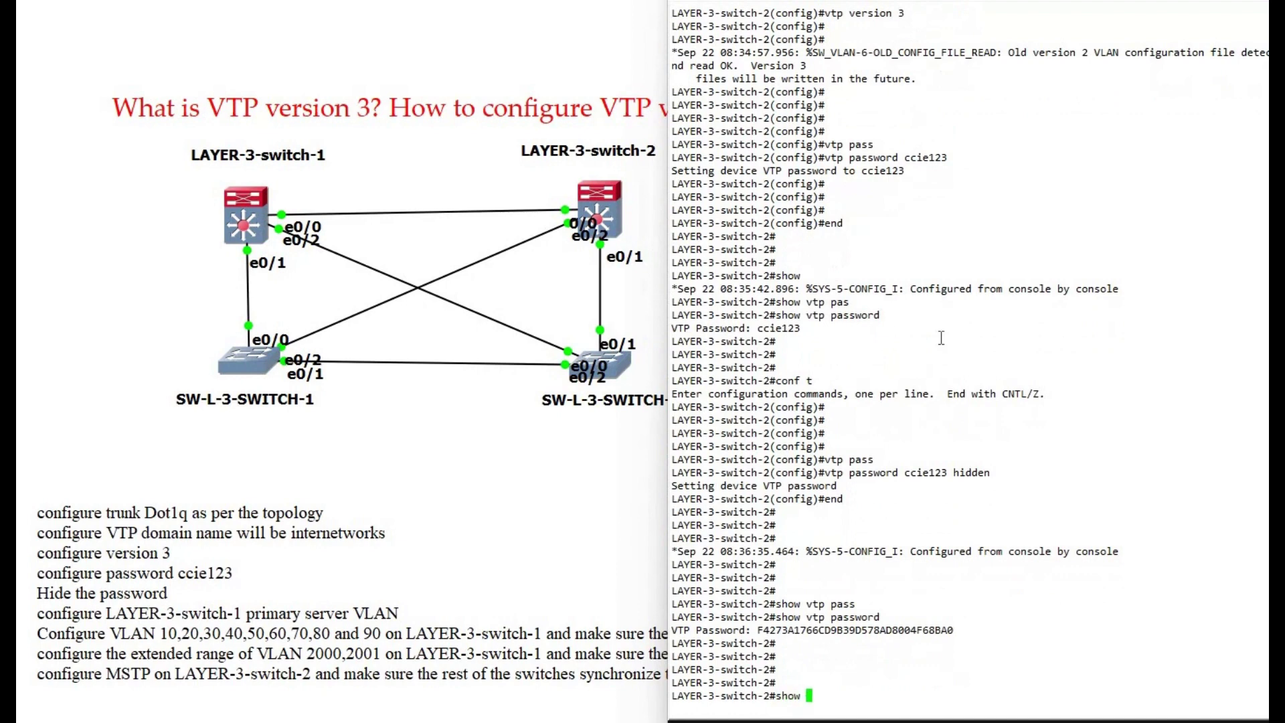
{"action": "type", "text": "vtp st"}
{"action": "key", "text": "Tab"}
{"action": "key", "text": "Return"}
{"action": "key", "text": "space"}
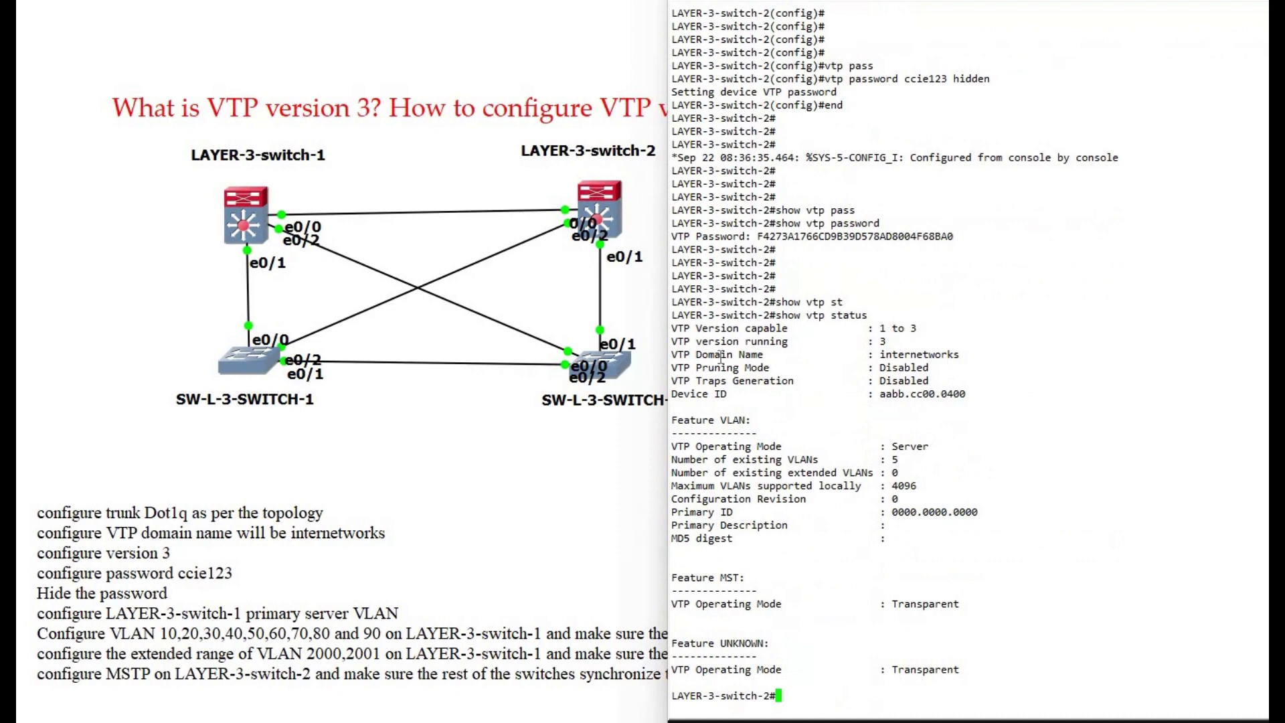
{"action": "left_click_drag", "start_coordinate": [887, 342], "coordinate": [964, 356]}
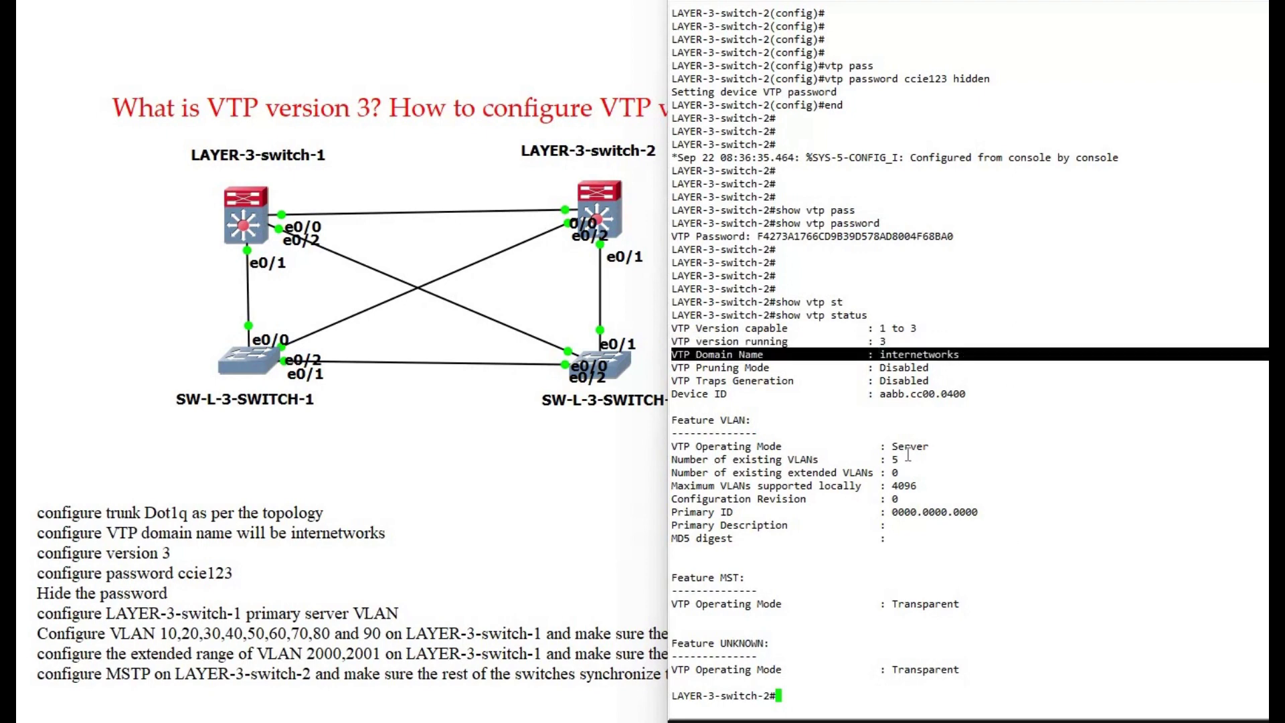
{"action": "left_click_drag", "start_coordinate": [927, 452], "coordinate": [927, 447]}
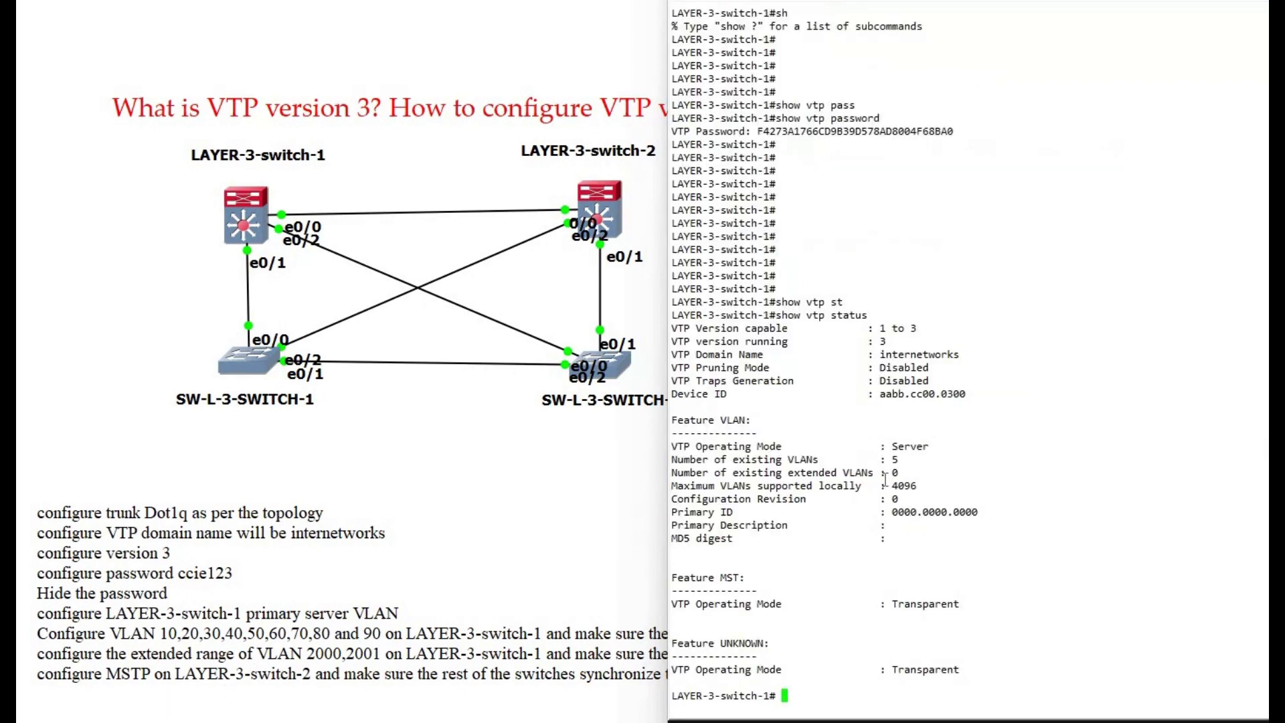
Step: Issue 'vtp primary vlan' on LAYER-3-switch-1 to request the primary server role
{"action": "key", "text": "Return"}
{"action": "key", "text": "Return"}
{"action": "key", "text": "Return"}
{"action": "key", "text": "Return"}
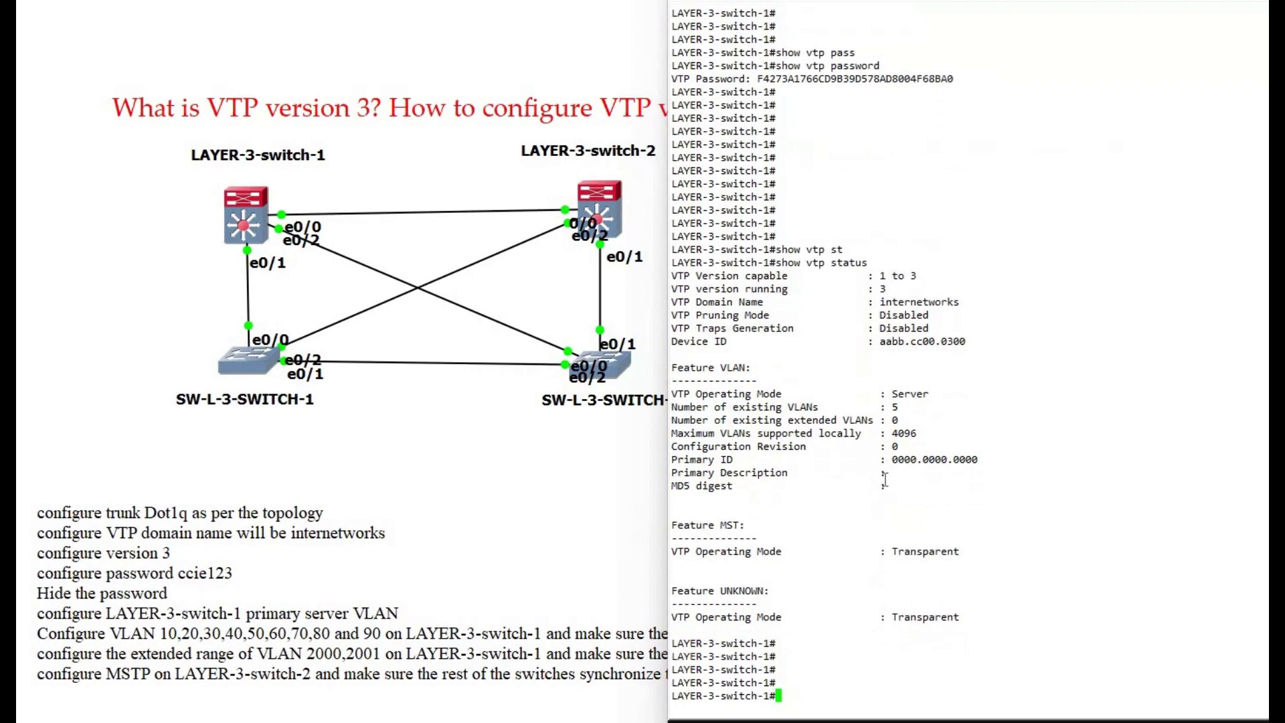
{"action": "type", "text": "vtp pri"}
{"action": "key", "text": "Tab"}
{"action": "type", "text": "vl"}
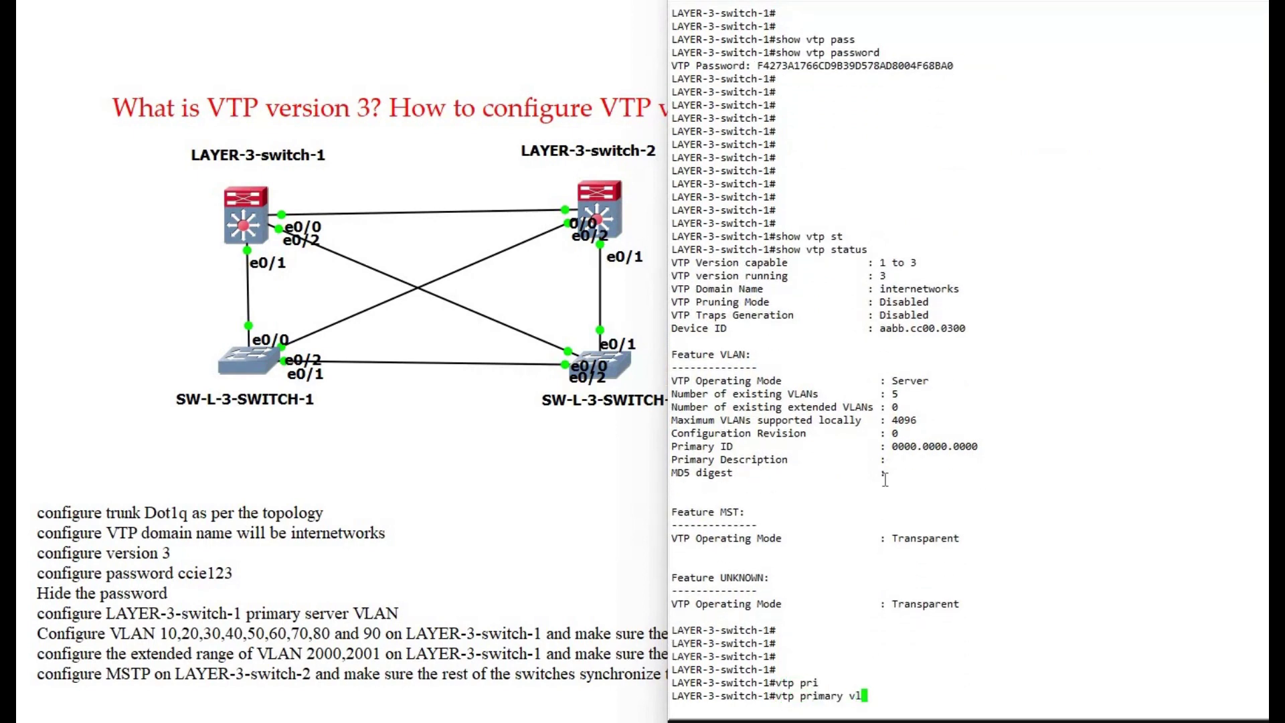
{"action": "key", "text": "Tab"}
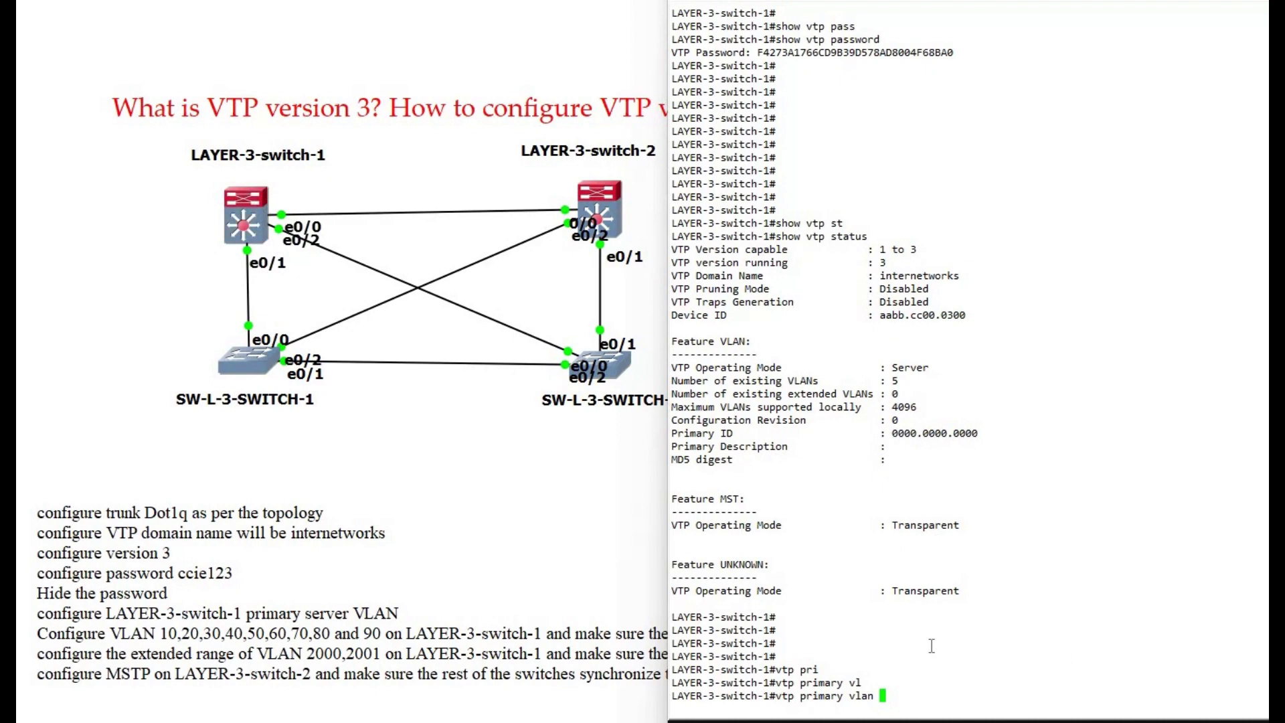
{"action": "key", "text": "Return"}
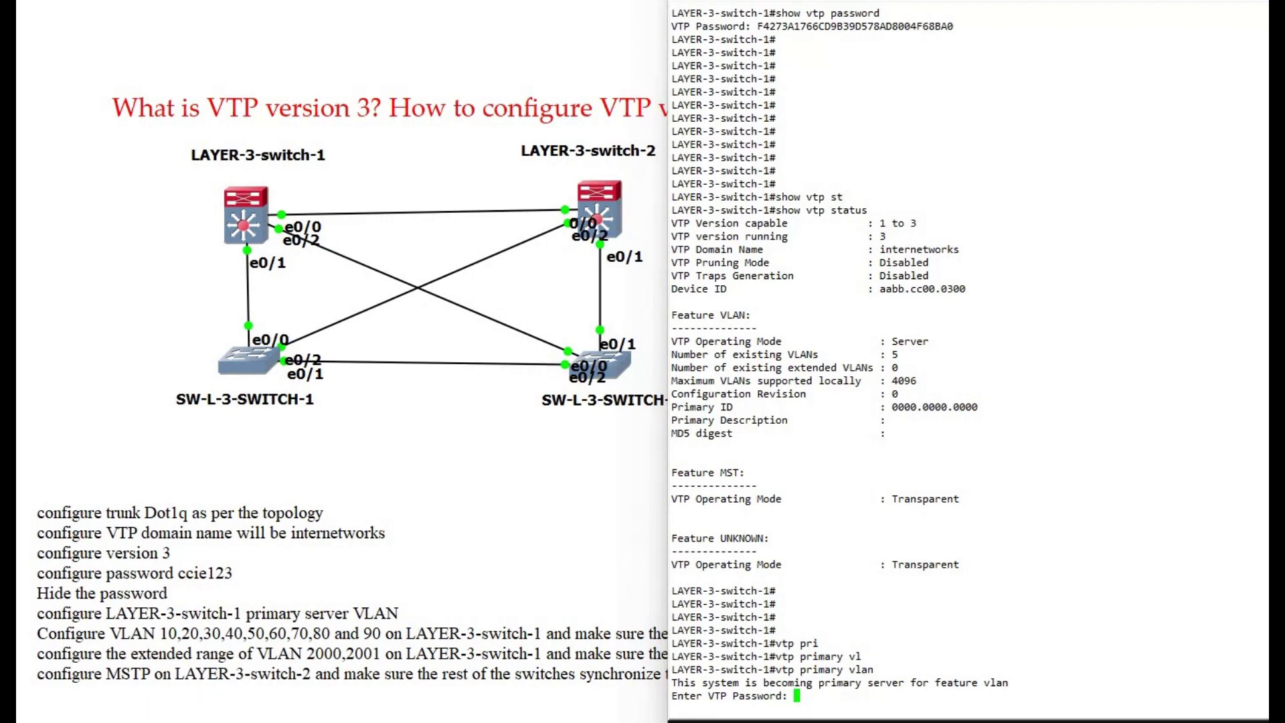
Step: Enter the VTP password and confirm the primary server takeover with y
{"action": "key", "text": "Return"}
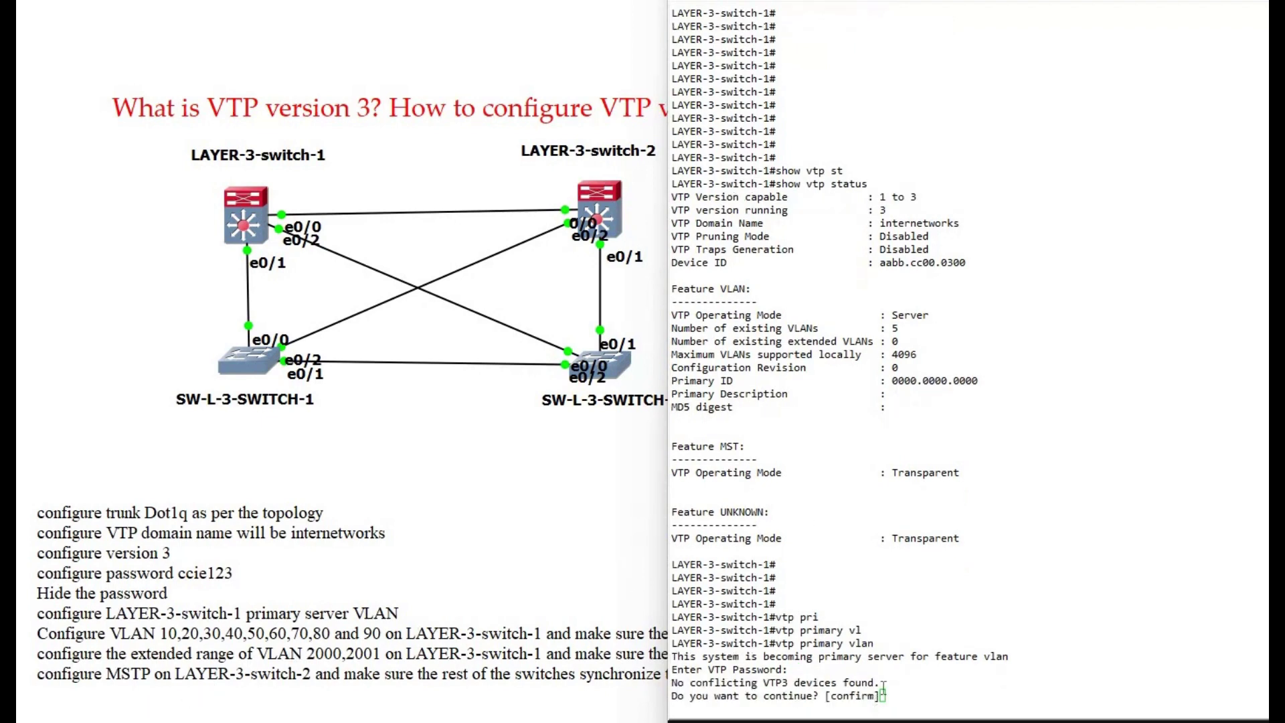
{"action": "left_click_drag", "start_coordinate": [884, 685], "coordinate": [672, 670]}
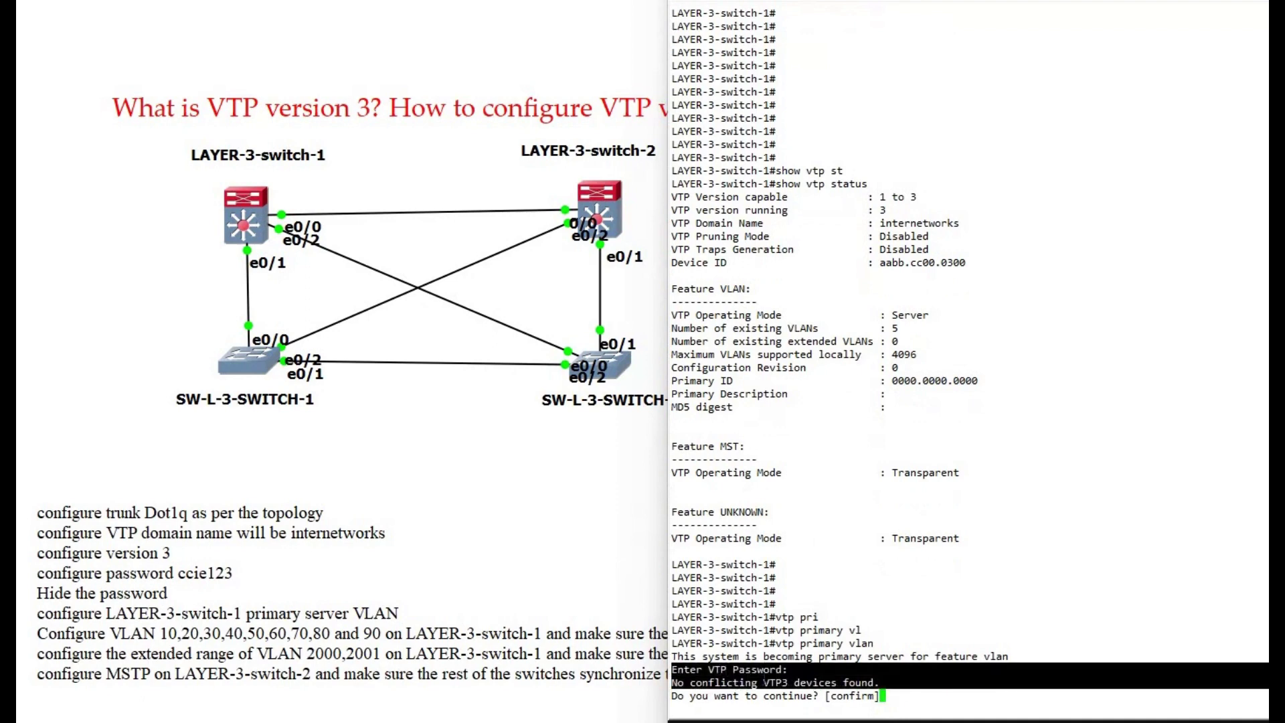
{"action": "left_click", "coordinate": [901, 697]}
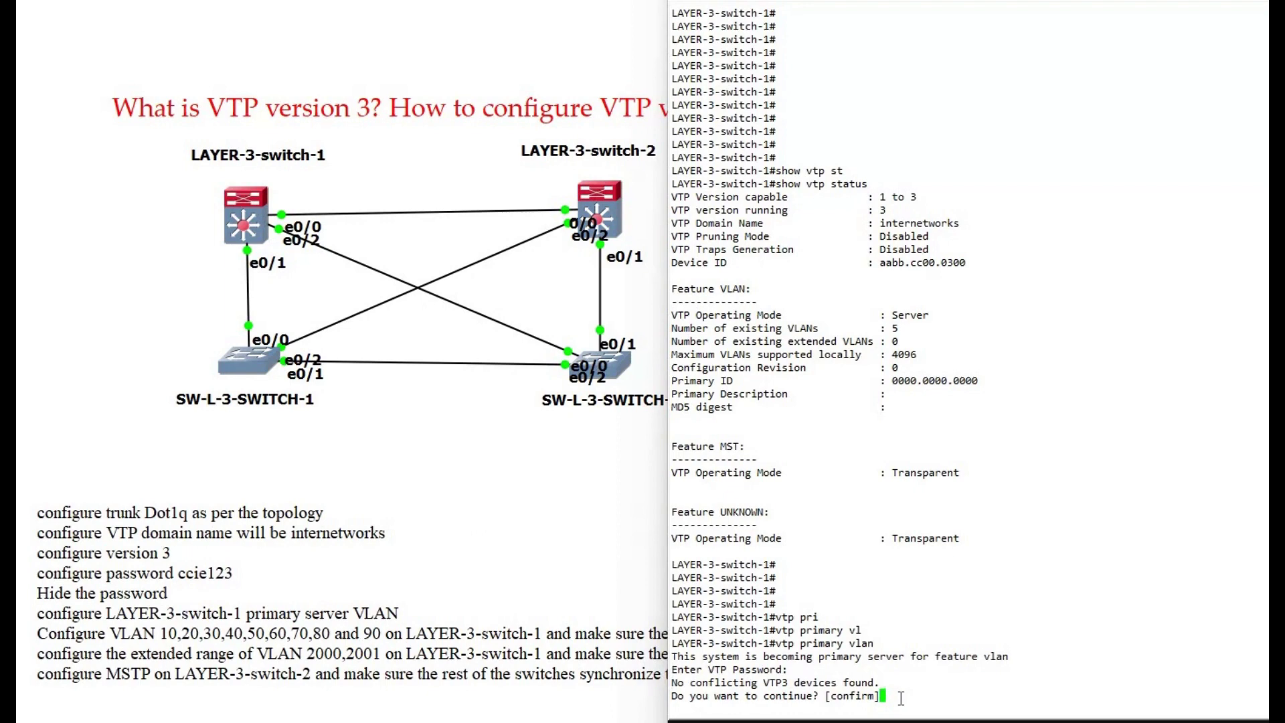
{"action": "type", "text": "y"}
{"action": "key", "text": "Return"}
{"action": "key", "text": "Return"}
{"action": "key", "text": "Return"}
{"action": "key", "text": "Return"}
{"action": "key", "text": "Return"}
{"action": "key", "text": "Return"}
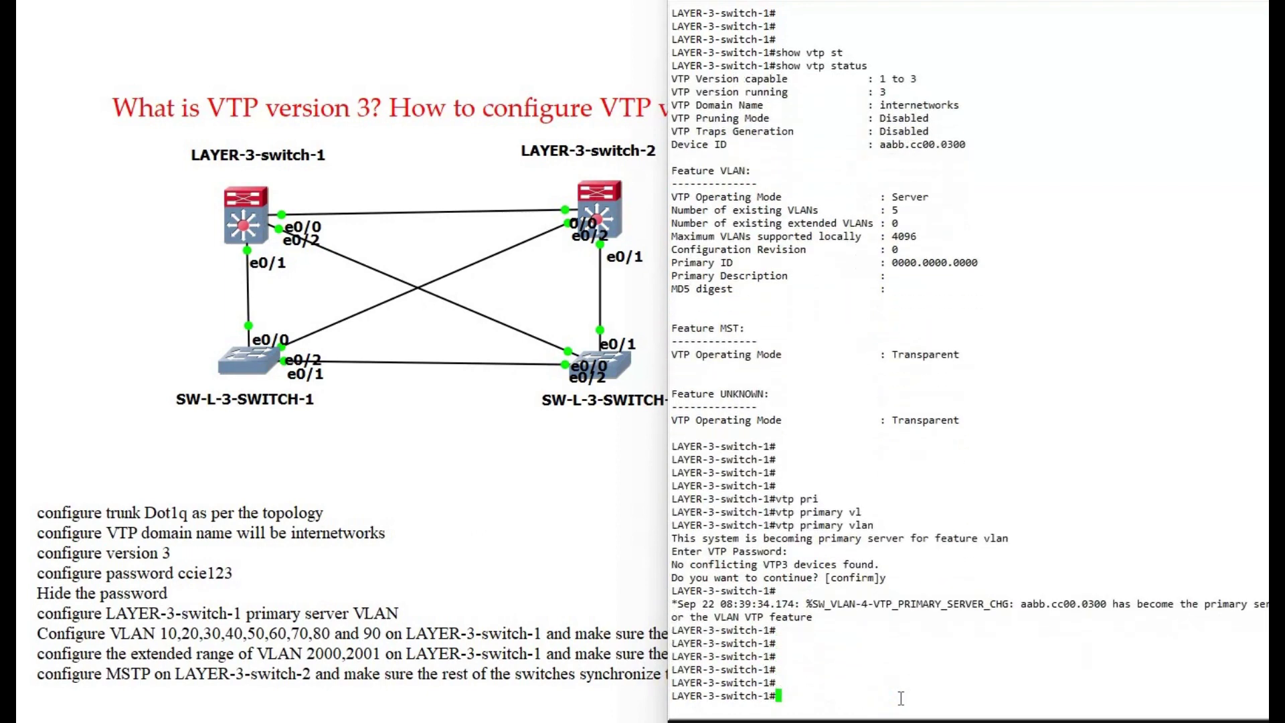
Step: Rerun show vtp status on LAYER-3-switch-1 after the primary server change
{"action": "triple_click", "coordinate": [911, 603]}
{"action": "left_click", "coordinate": [1255, 610]}
{"action": "left_click", "coordinate": [810, 651]}
{"action": "type", "text": "show vtp st"}
{"action": "key", "text": "Tab"}
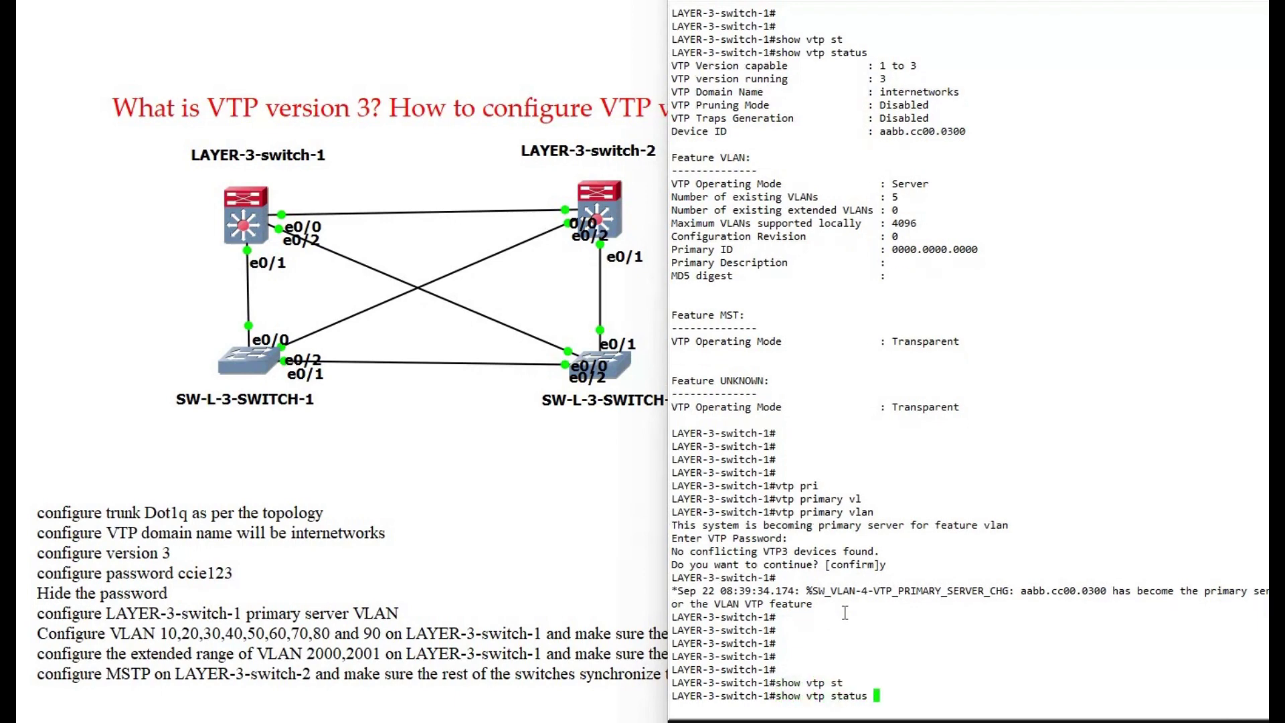
{"action": "key", "text": "Return"}
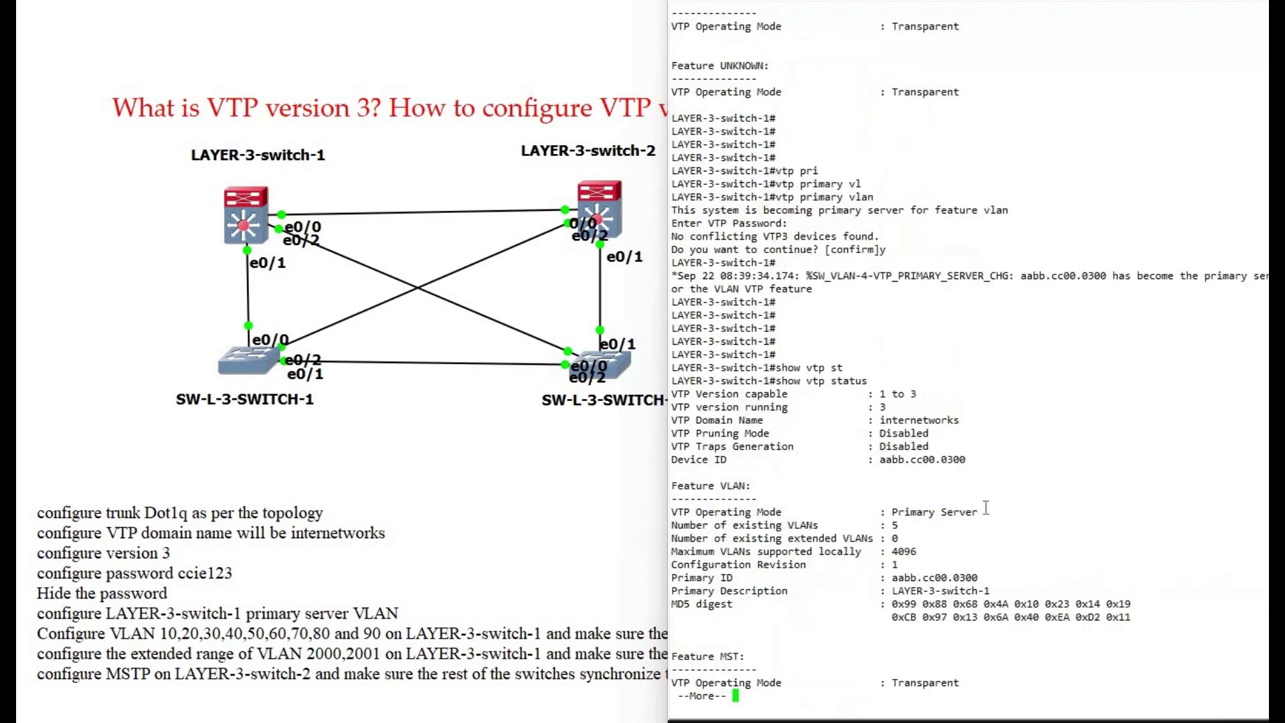
Step: Confirm Operating Mode changed from Server to Primary Server, then enter global configuration with conf t
{"action": "left_click_drag", "start_coordinate": [849, 514], "coordinate": [751, 520]}
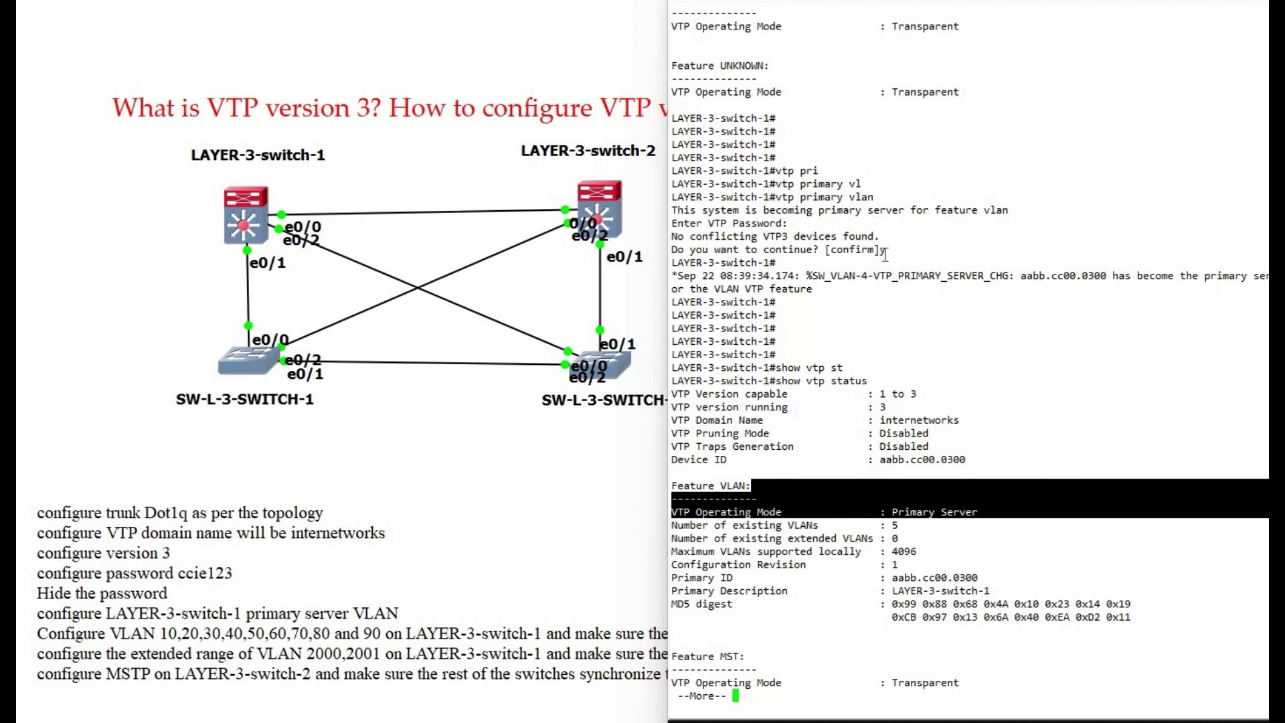
{"action": "scroll", "coordinate": [885, 255], "scroll_direction": "up", "scroll_amount": 9}
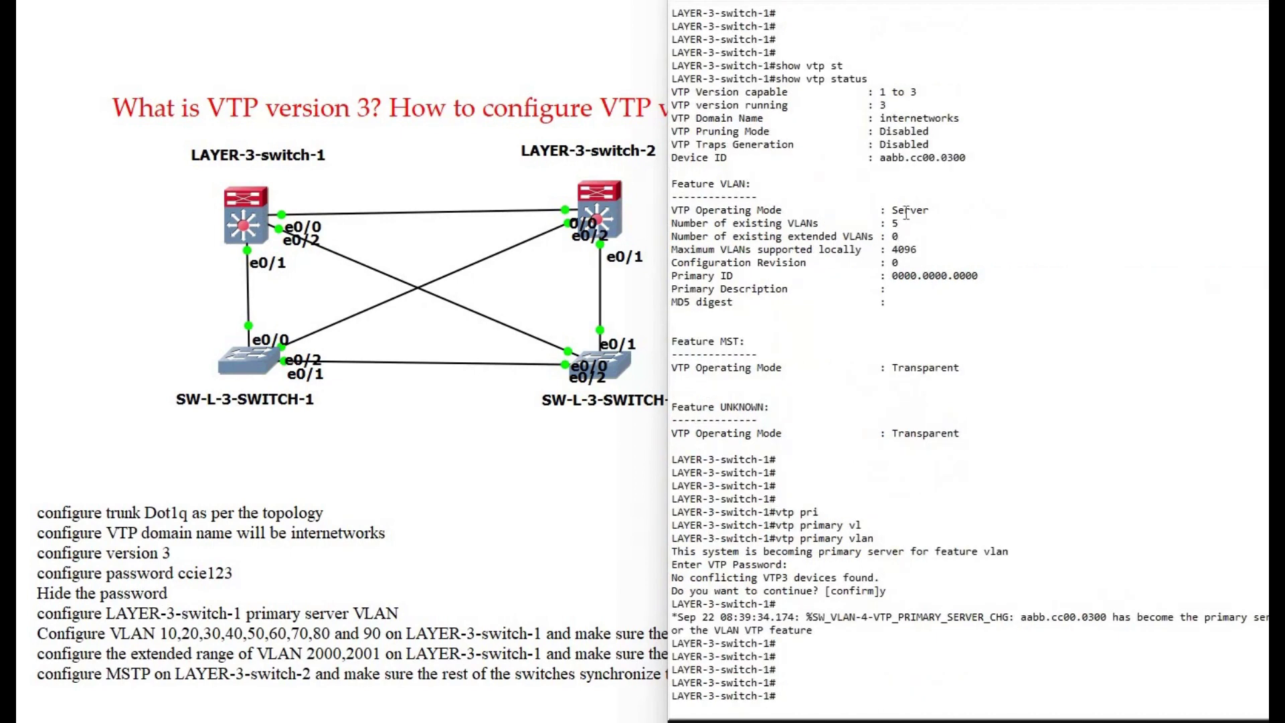
{"action": "triple_click", "coordinate": [907, 213]}
{"action": "scroll", "coordinate": [950, 470], "scroll_direction": "down", "scroll_amount": 9}
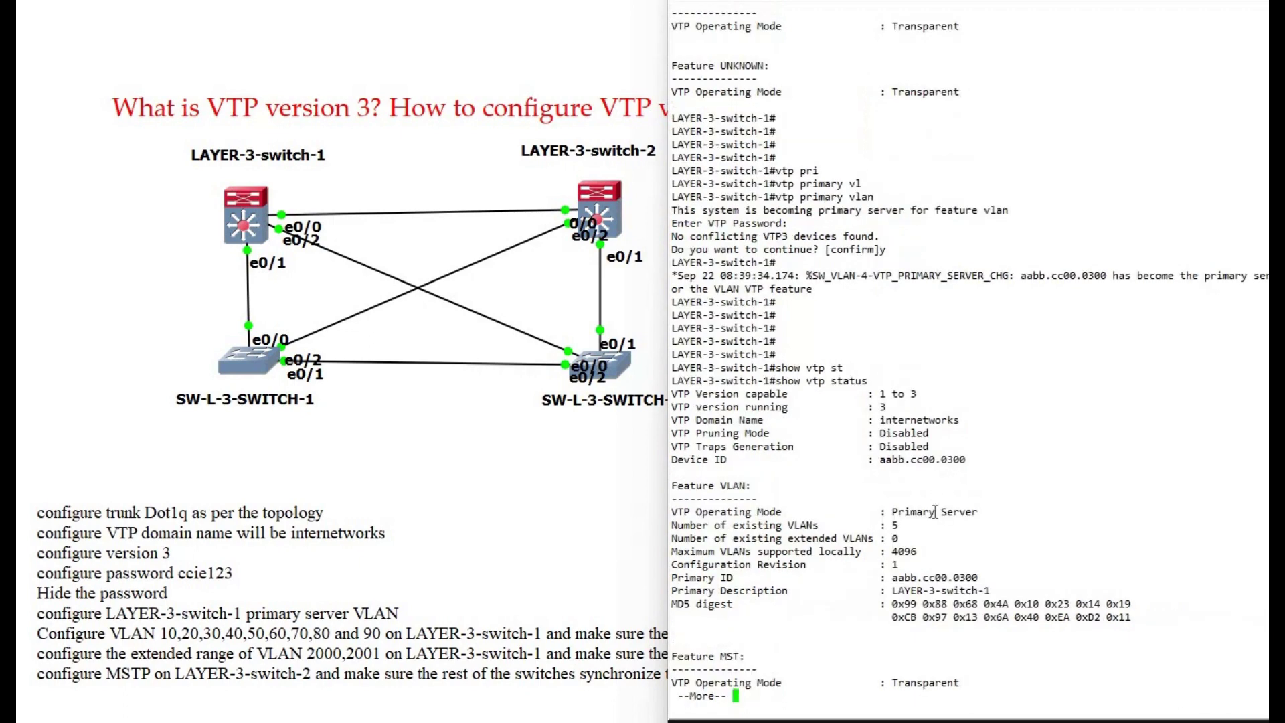
{"action": "triple_click", "coordinate": [917, 511]}
{"action": "left_click", "coordinate": [992, 493]}
{"action": "key", "text": "space"}
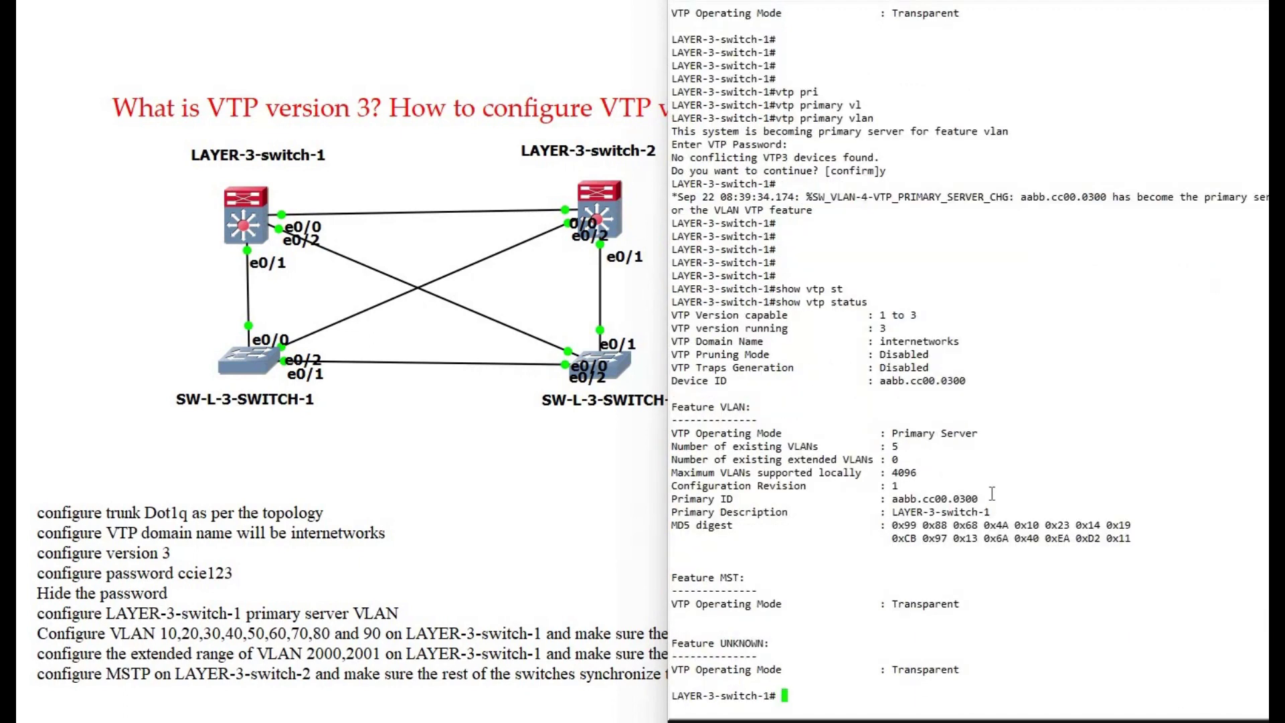
{"action": "type", "text": "conf t"}
{"action": "key", "text": "Return"}
{"action": "key", "text": "Return"}
{"action": "key", "text": "Return"}
{"action": "key", "text": "Return"}
{"action": "key", "text": "Return"}
{"action": "key", "text": "Return"}
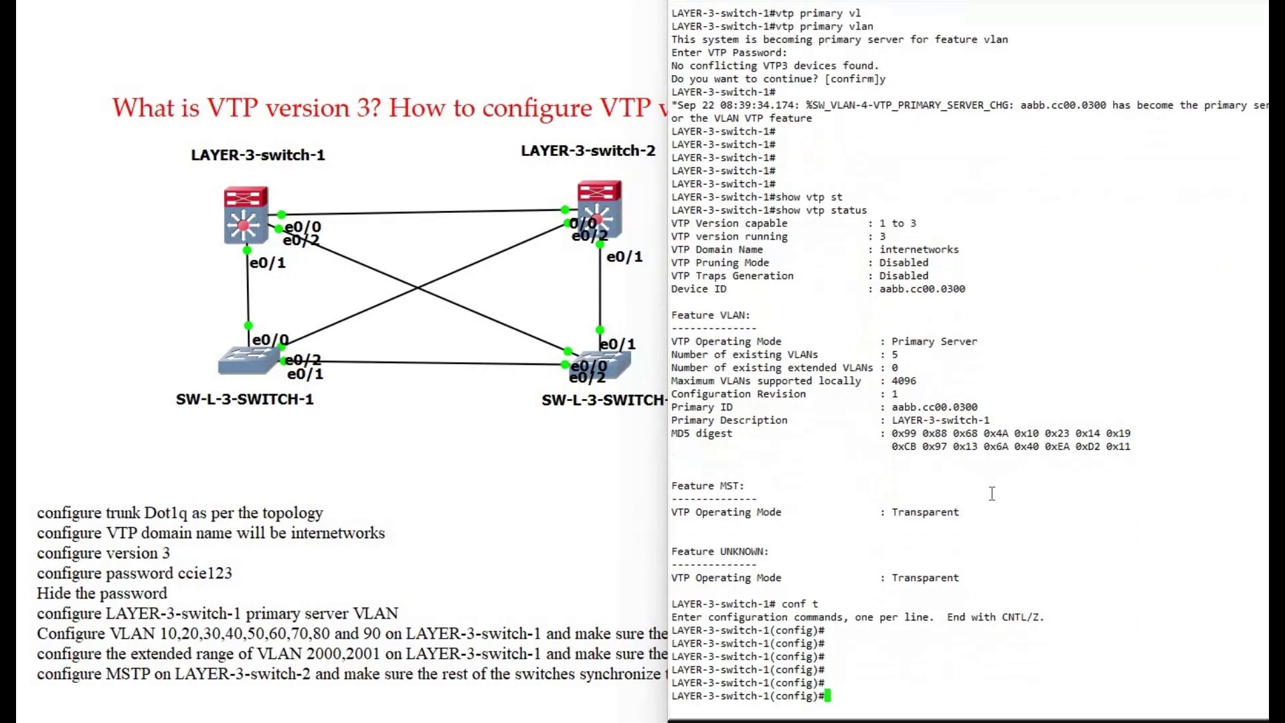
Step: Create VLANs 10,20,30,40,50,60,70,80,90 in one vlan command and return with end
{"action": "type", "text": "vlan 10,20,30,40,50"}
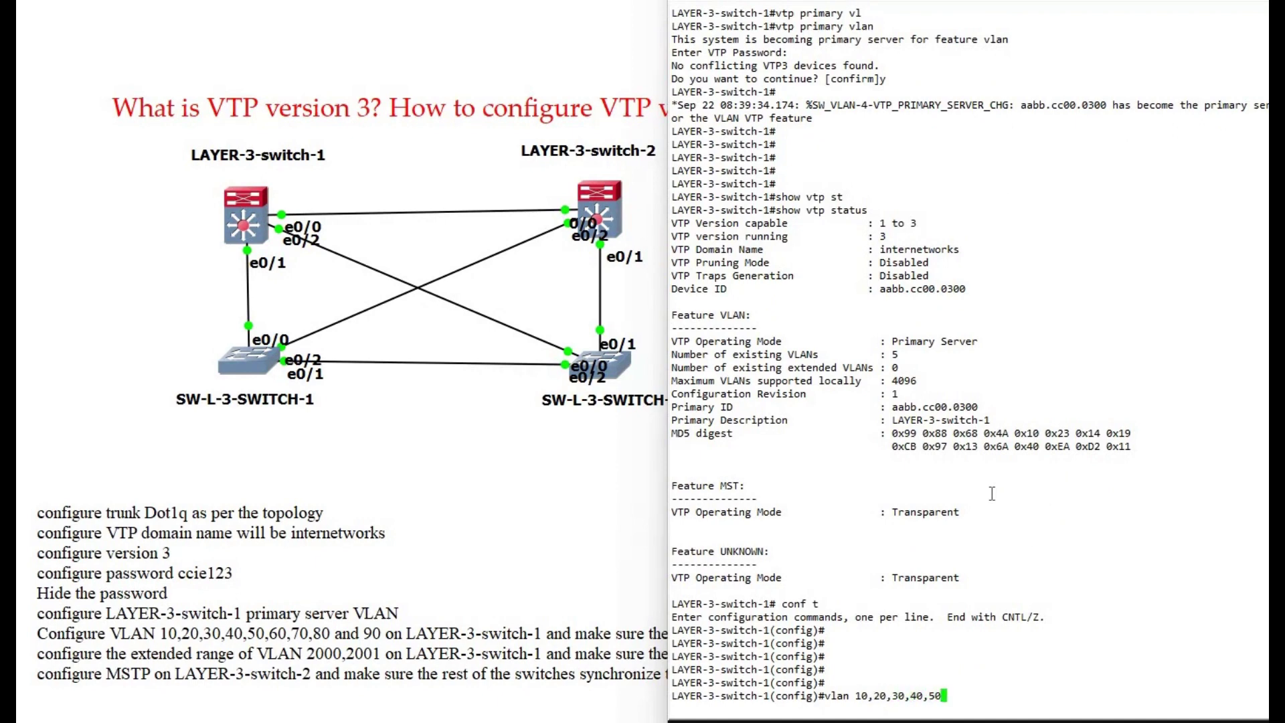
{"action": "type", "text": ",60,70,80,90"}
{"action": "key", "text": "Return"}
{"action": "key", "text": "Return"}
{"action": "key", "text": "Return"}
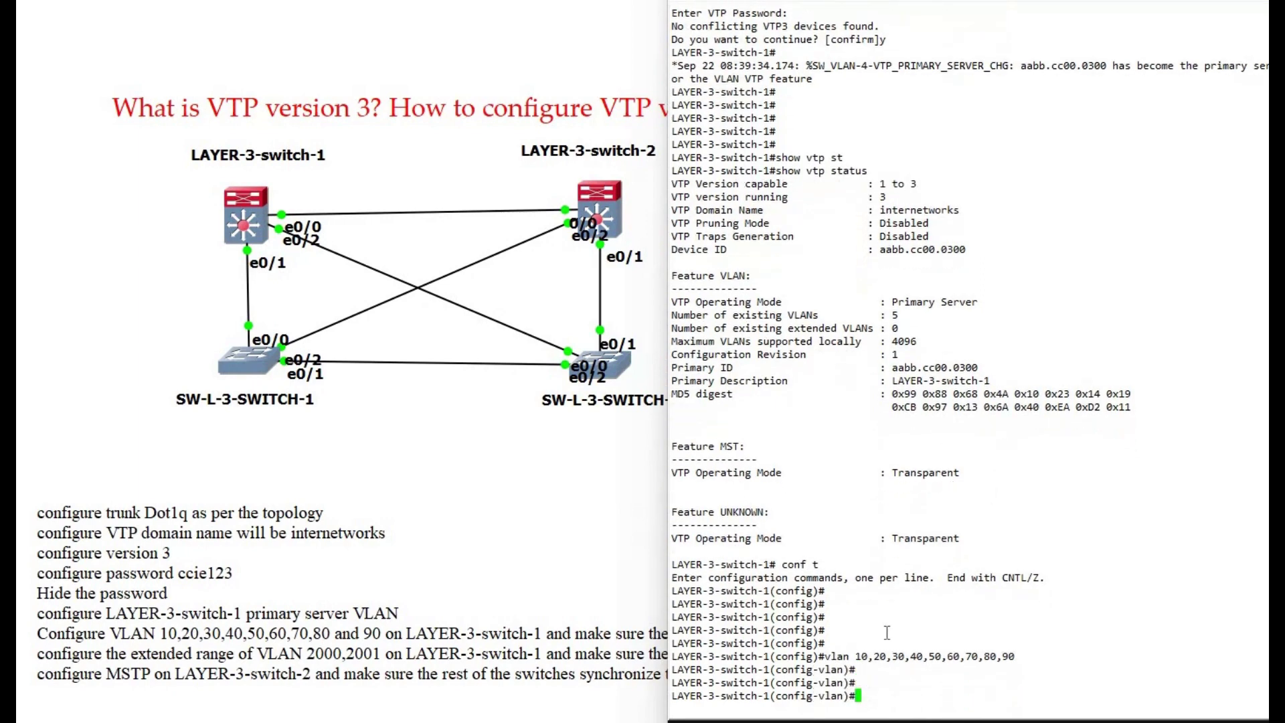
{"action": "left_click_drag", "start_coordinate": [815, 656], "coordinate": [1034, 655]}
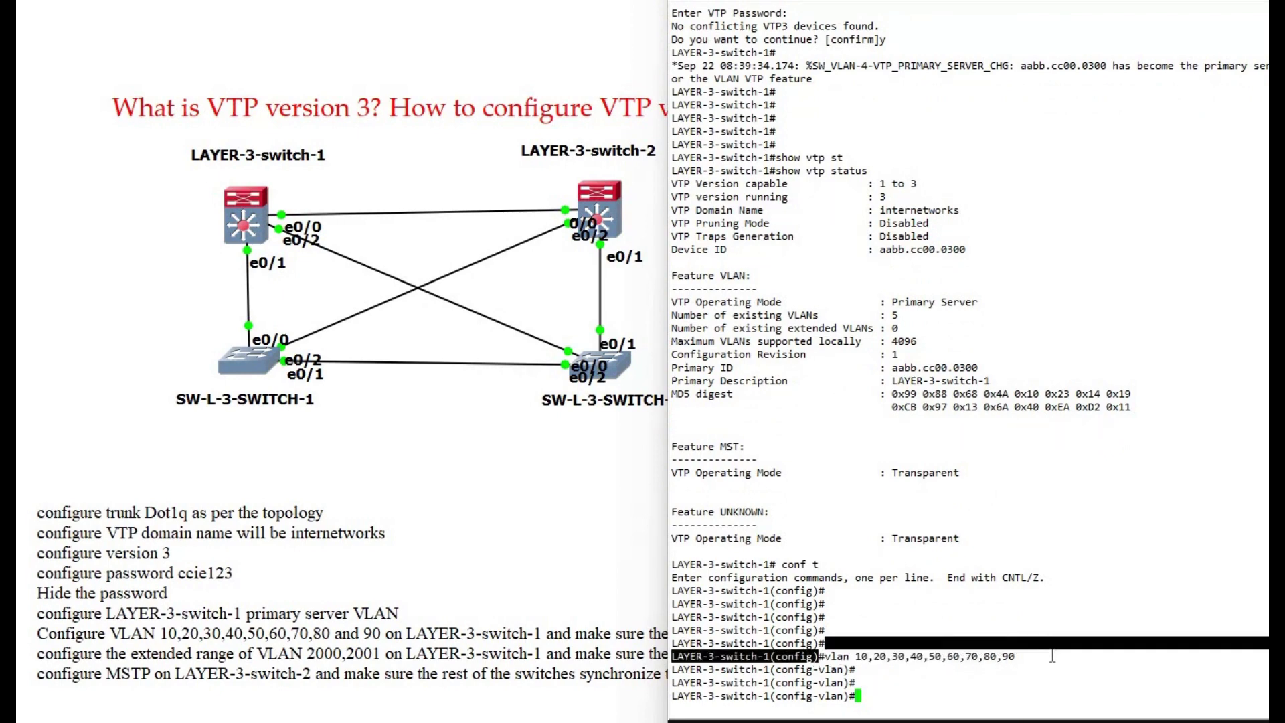
{"action": "left_click", "coordinate": [924, 664]}
{"action": "type", "text": "end"}
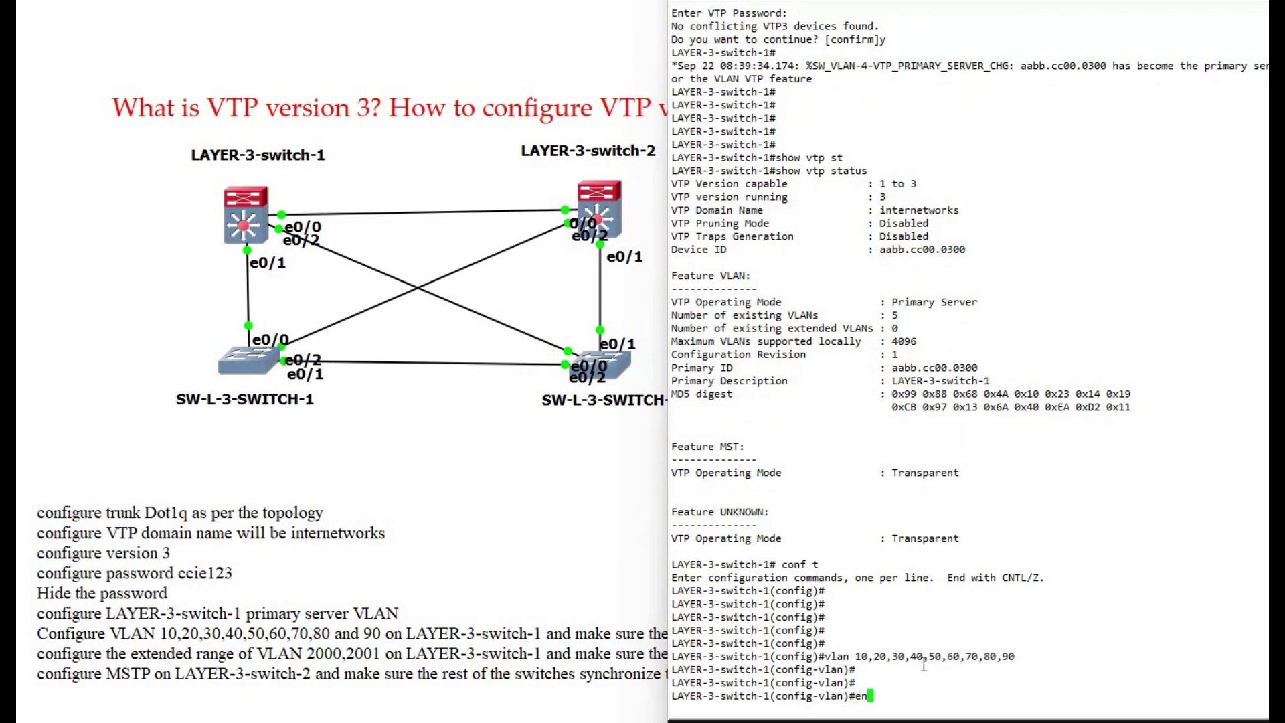
{"action": "key", "text": "Return"}
{"action": "key", "text": "Return"}
{"action": "key", "text": "Return"}
{"action": "key", "text": "Return"}
{"action": "key", "text": "Return"}
{"action": "key", "text": "Return"}
{"action": "key", "text": "Return"}
{"action": "key", "text": "Return"}
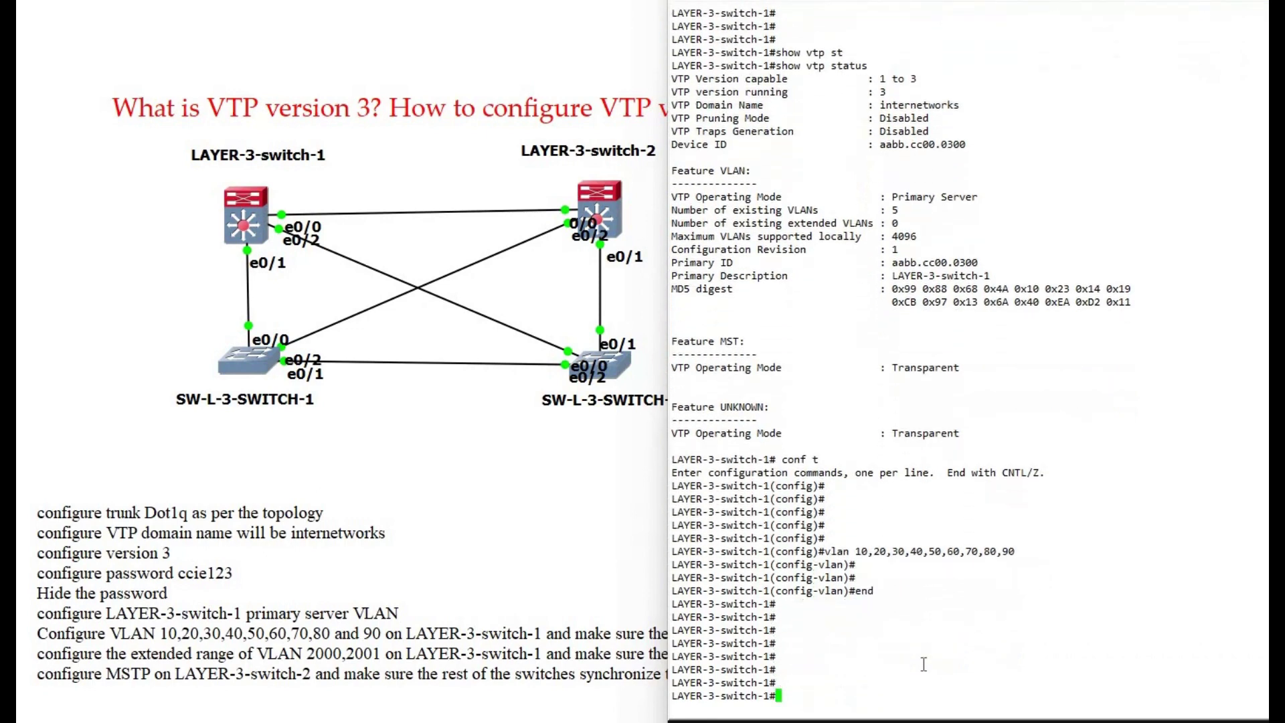
Step: Run show vlan brief on LAYER-3-switch-1 and check VLANs 10 through 90 are active
{"action": "type", "text": "show "}
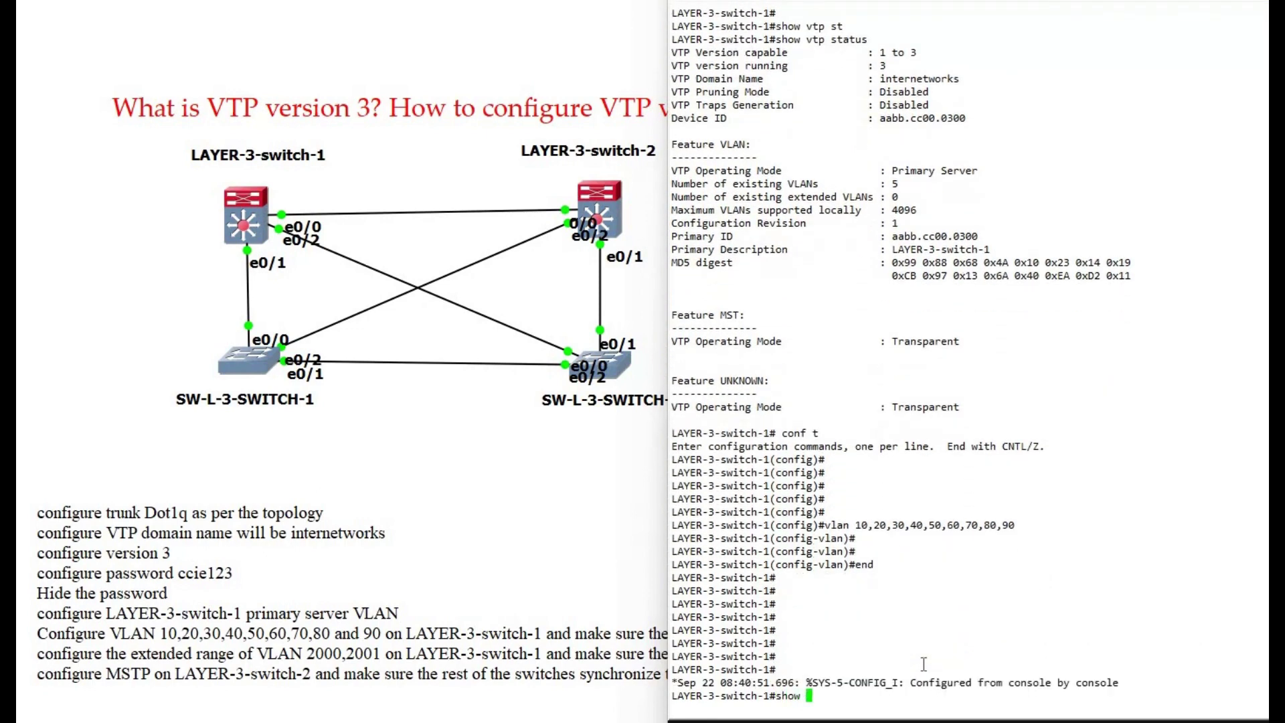
{"action": "type", "text": "vl"}
{"action": "key", "text": "Tab"}
{"action": "type", "text": "br"}
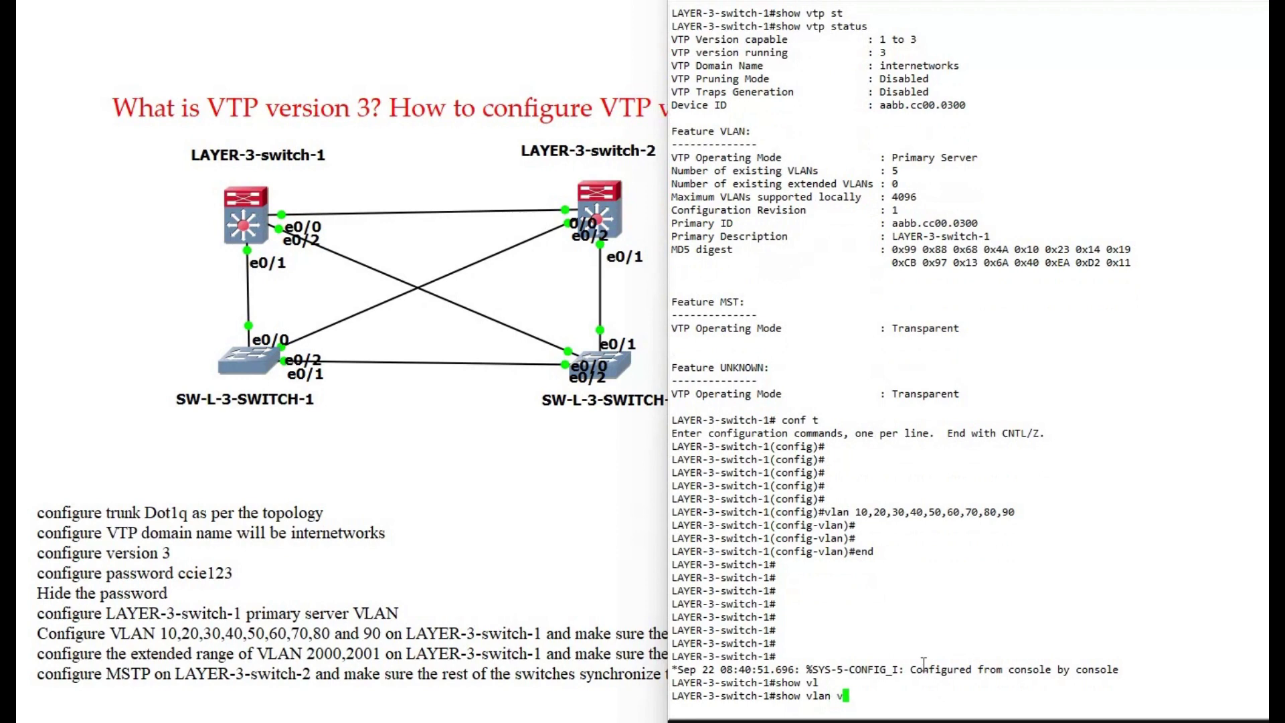
{"action": "key", "text": "Tab"}
{"action": "key", "text": "Return"}
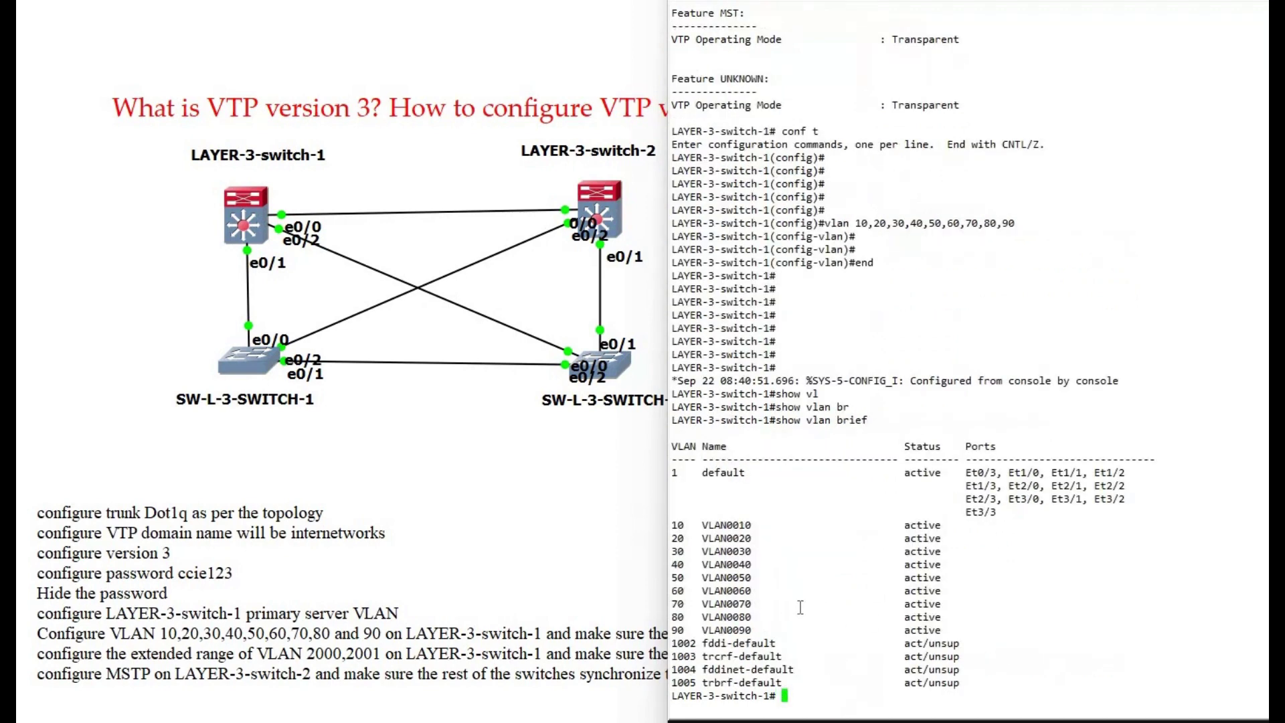
{"action": "left_click_drag", "start_coordinate": [802, 608], "coordinate": [668, 529]}
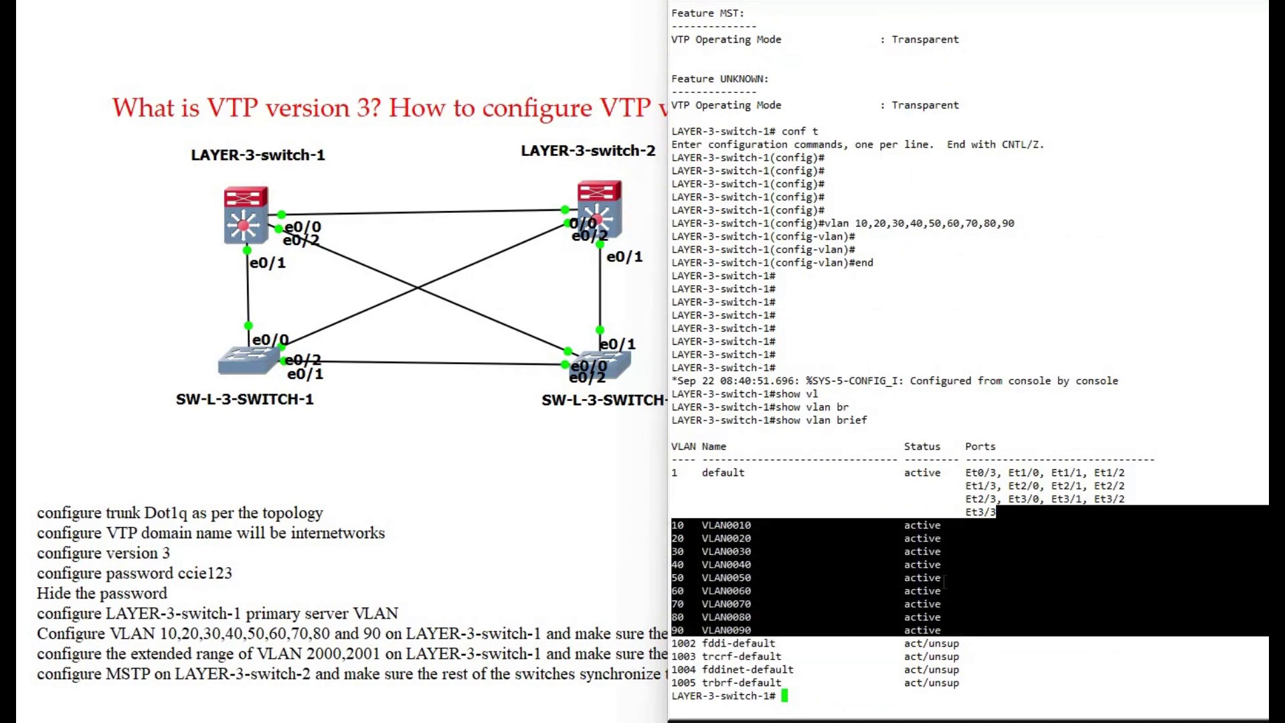
{"action": "double_click", "coordinate": [1044, 608]}
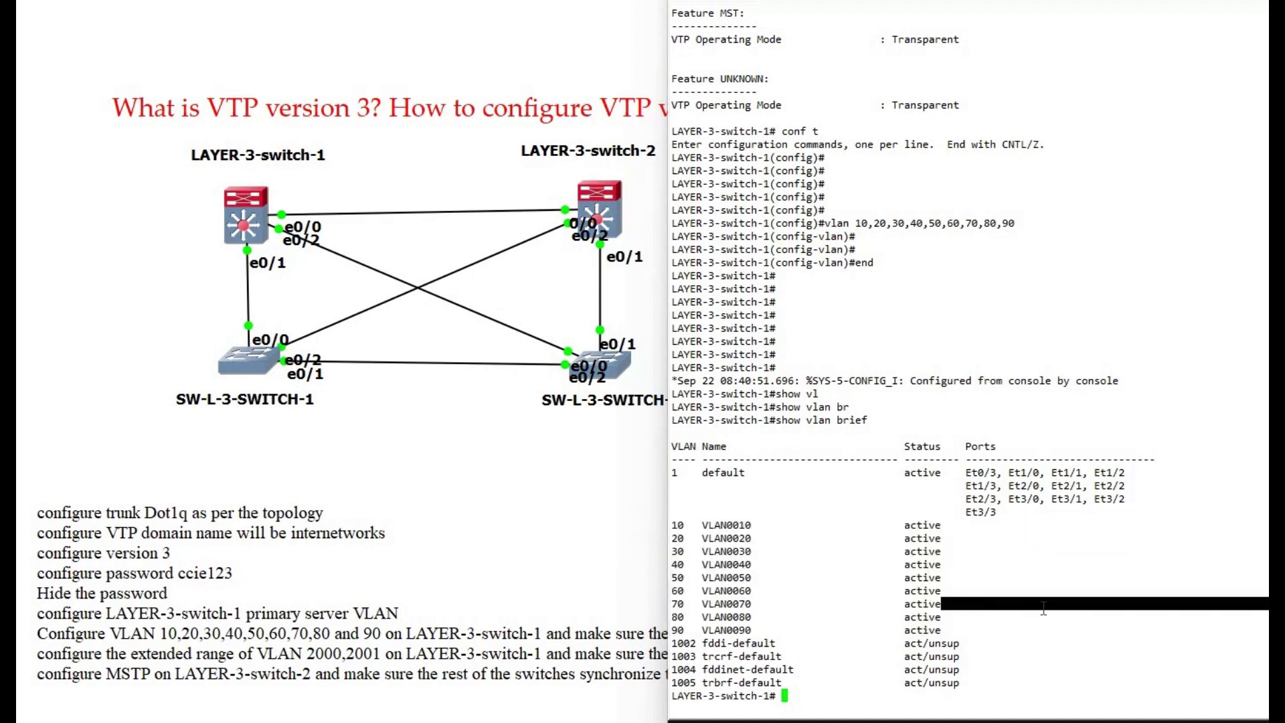
{"action": "key", "text": "Return"}
{"action": "key", "text": "Return"}
{"action": "key", "text": "Return"}
{"action": "key", "text": "Return"}
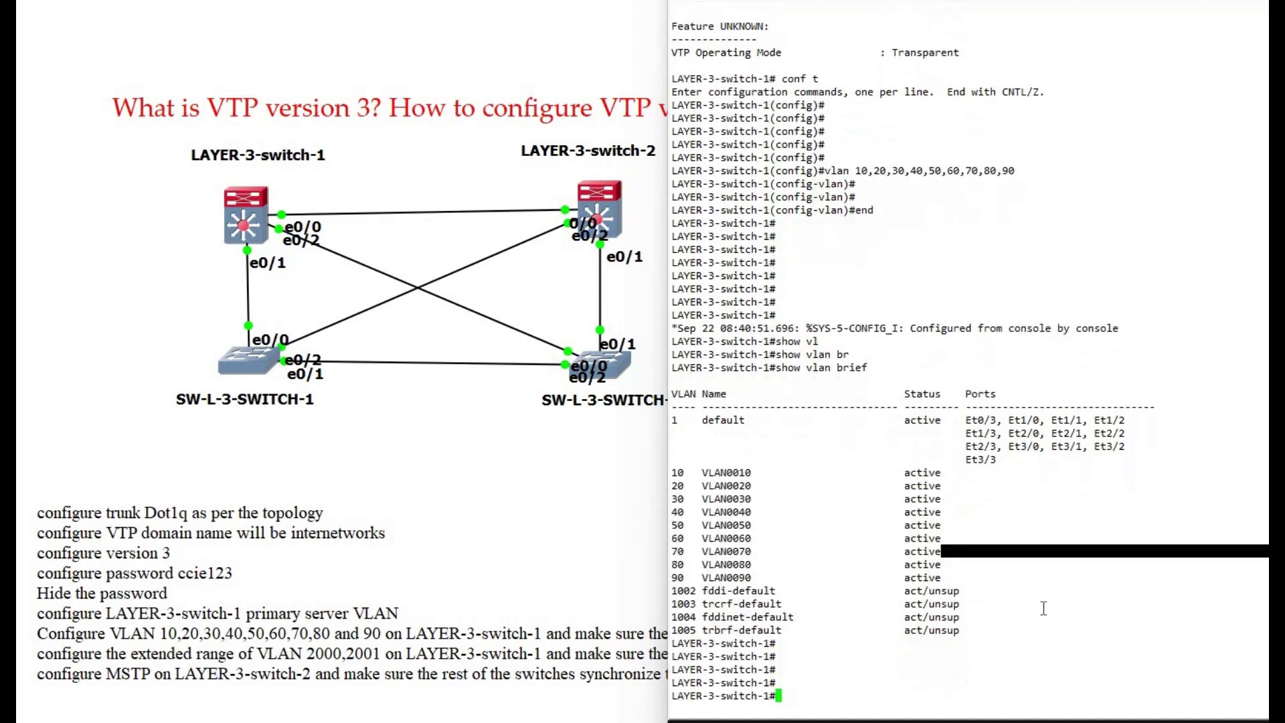
Step: Run show interfaces trunk and confirm VLANs 1,10–90 are active on Et0/0–Et0/2
{"action": "type", "text": "show int"}
{"action": "key", "text": "Tab"}
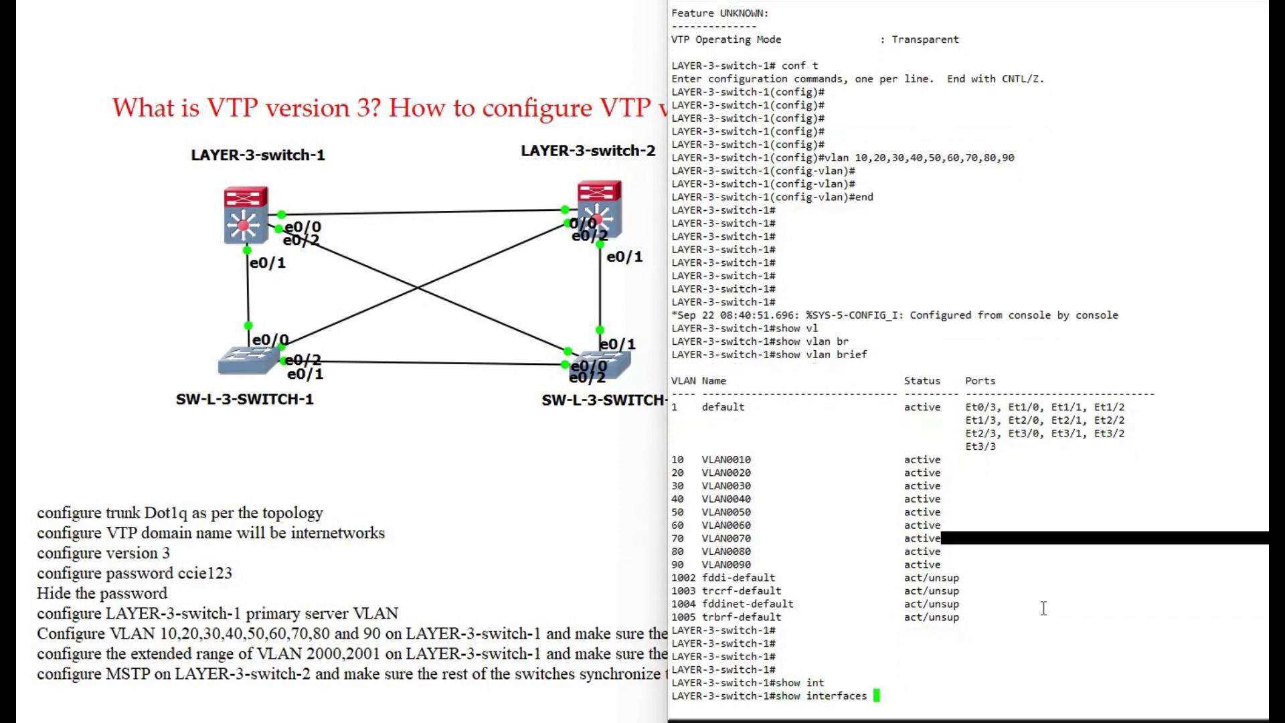
{"action": "type", "text": "tr"}
{"action": "key", "text": "Tab"}
{"action": "key", "text": "Return"}
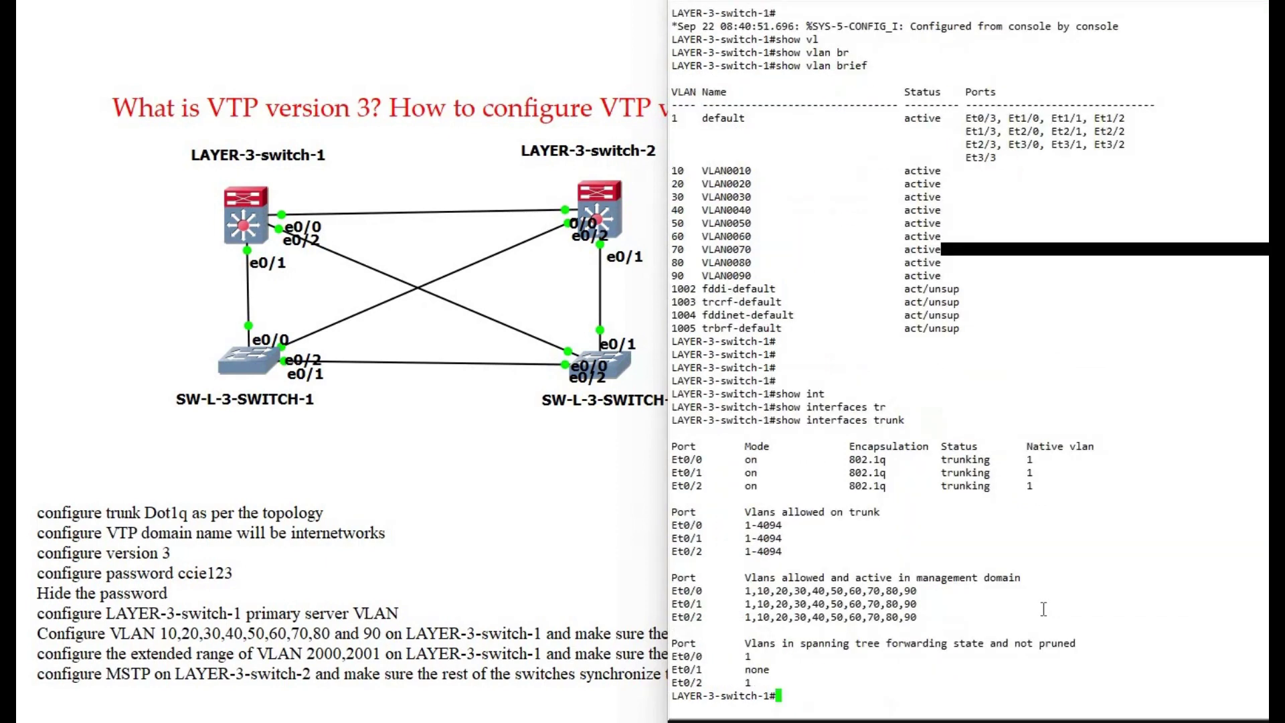
{"action": "left_click_drag", "start_coordinate": [776, 629], "coordinate": [674, 574]}
{"action": "right_click", "coordinate": [954, 490]}
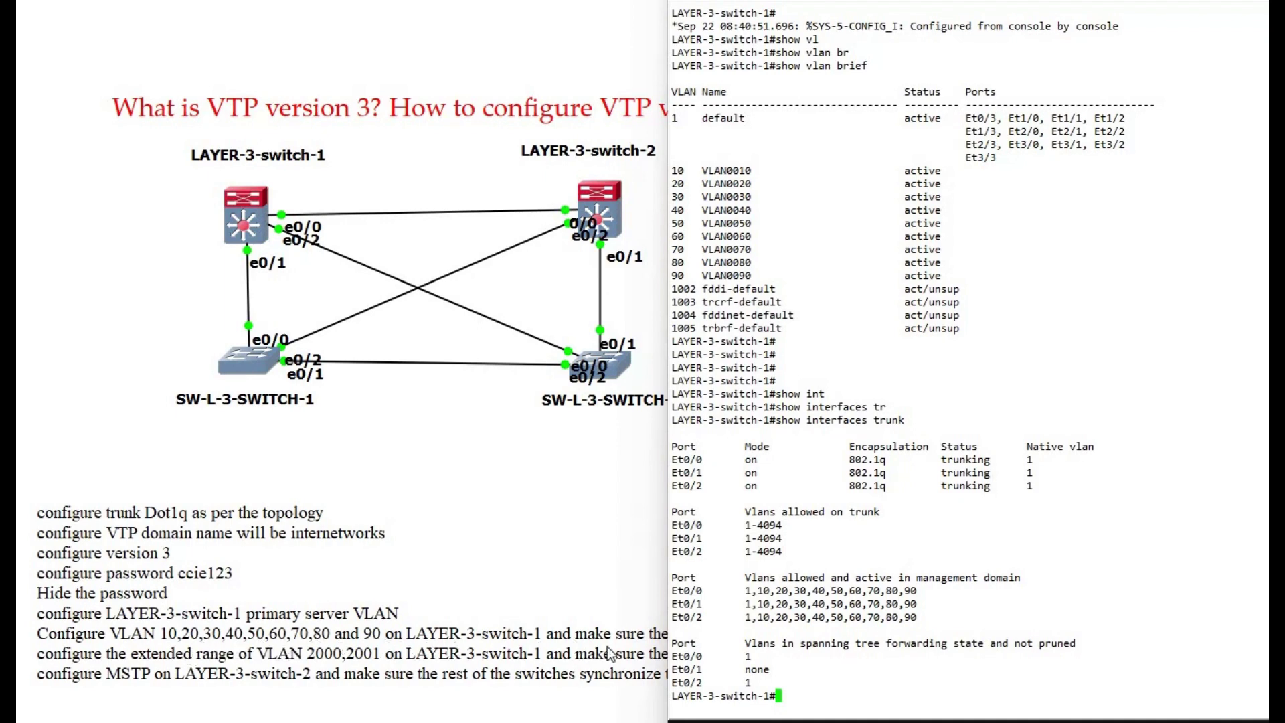
{"action": "left_click", "coordinate": [645, 644]}
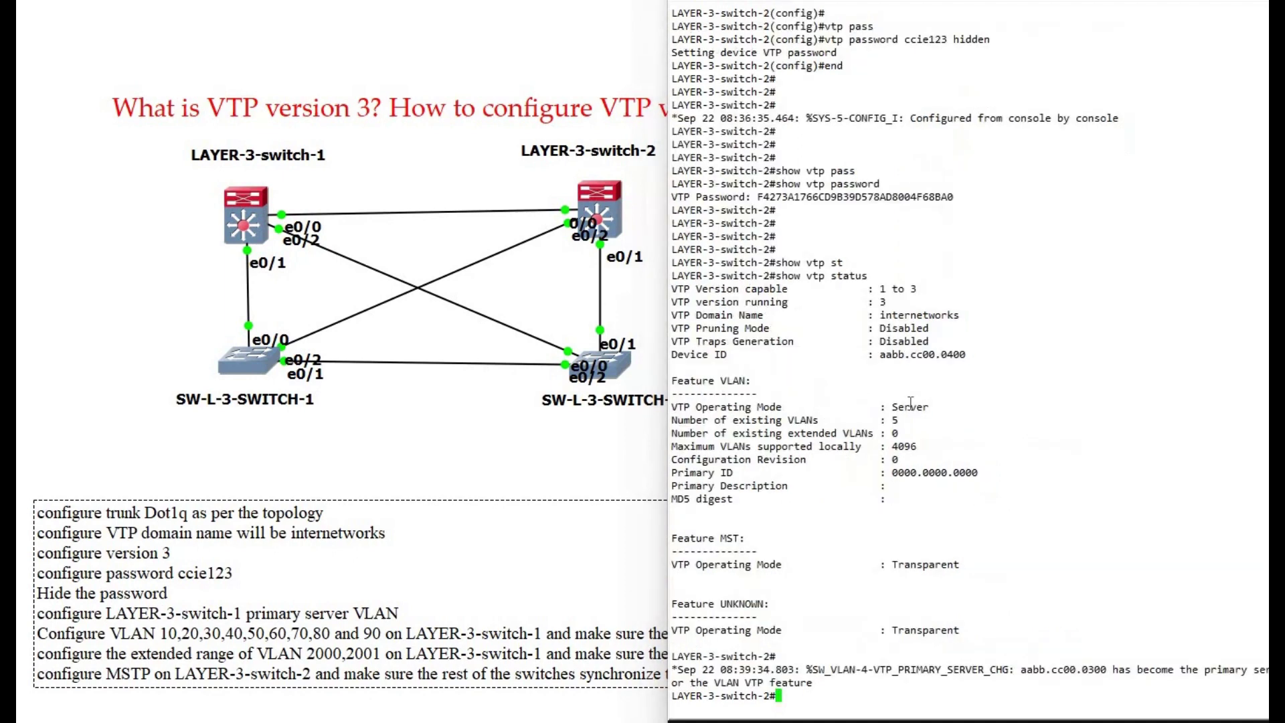
Step: Run show vlan brief on LAYER-3-switch-2 and highlight the learned VLAN 10–90 rows
{"action": "key", "text": "Return"}
{"action": "key", "text": "Return"}
{"action": "key", "text": "Return"}
{"action": "key", "text": "Return"}
{"action": "key", "text": "Return"}
{"action": "key", "text": "Return"}
{"action": "key", "text": "Return"}
{"action": "key", "text": "Return"}
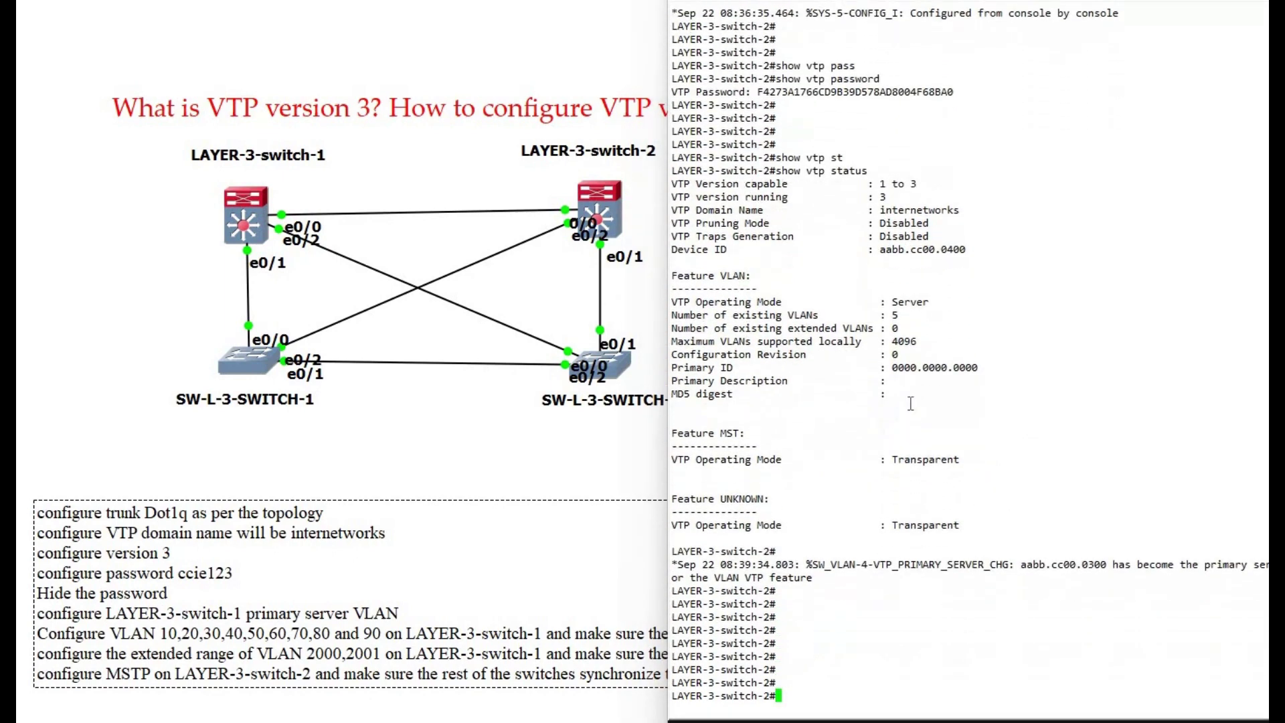
{"action": "key", "text": "Return"}
{"action": "key", "text": "Return"}
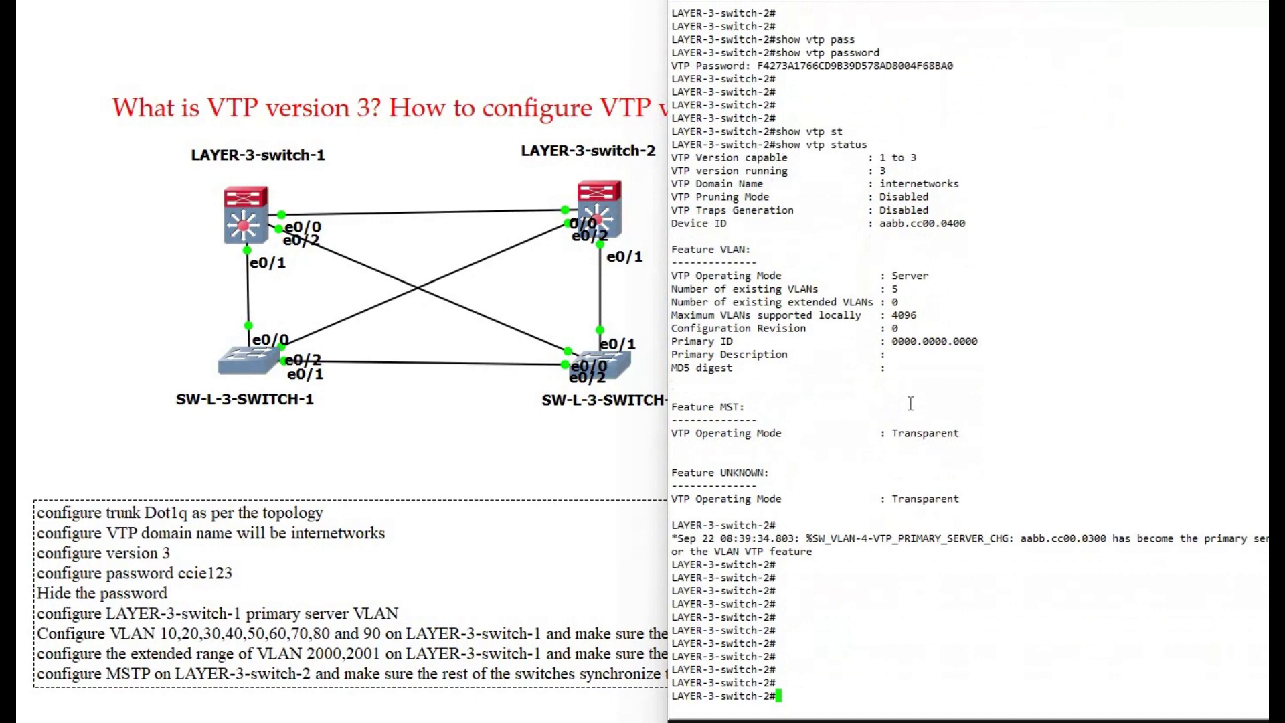
{"action": "type", "text": "show vlan br"}
{"action": "key", "text": "Tab"}
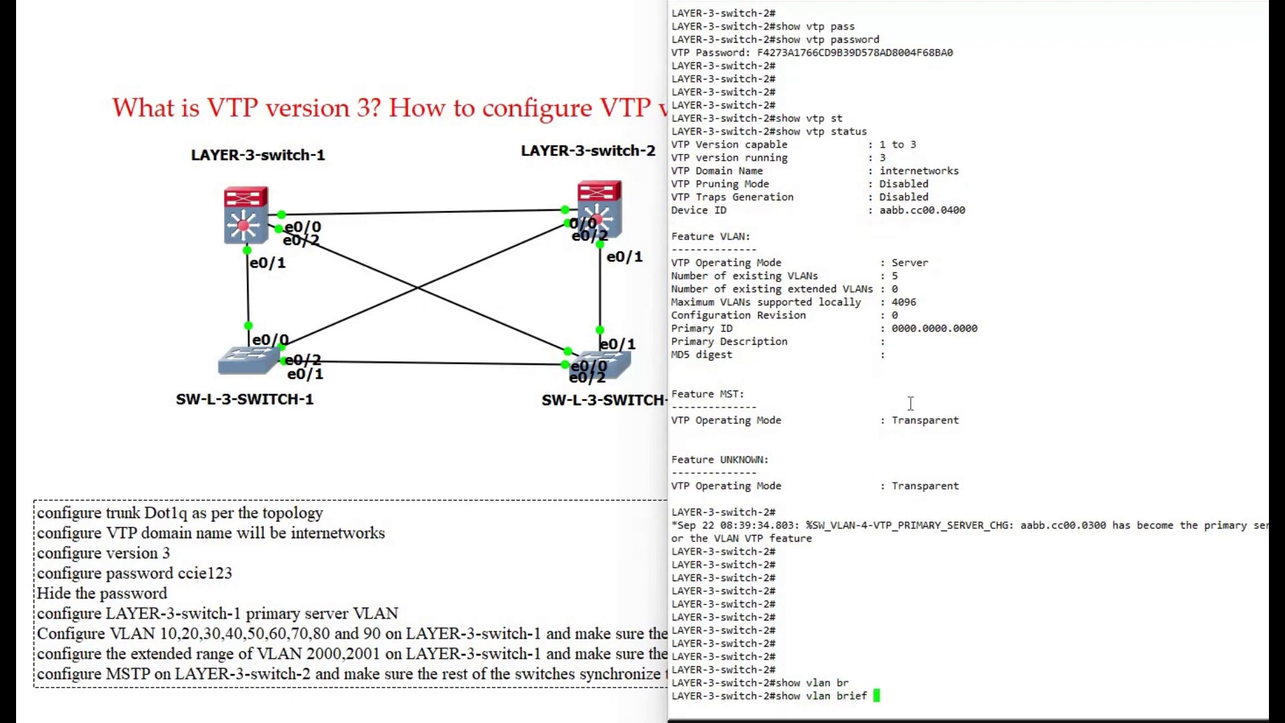
{"action": "key", "text": "Return"}
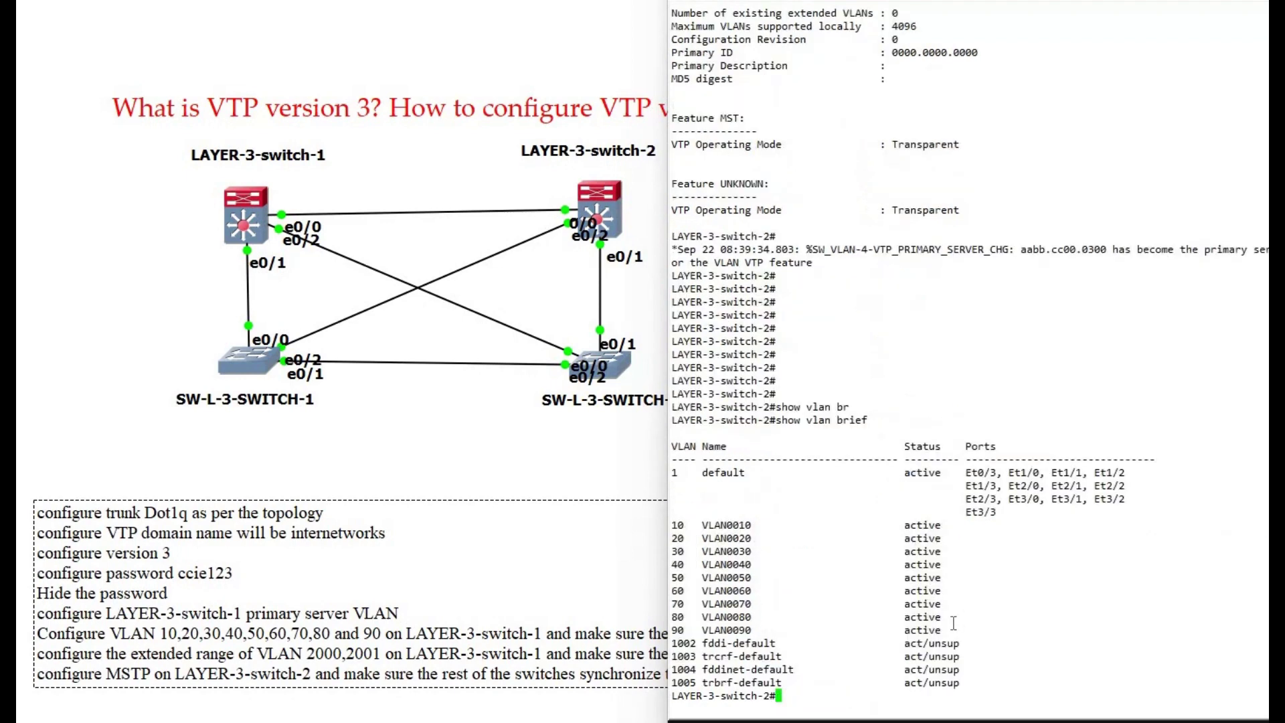
{"action": "left_click_drag", "start_coordinate": [959, 619], "coordinate": [680, 518]}
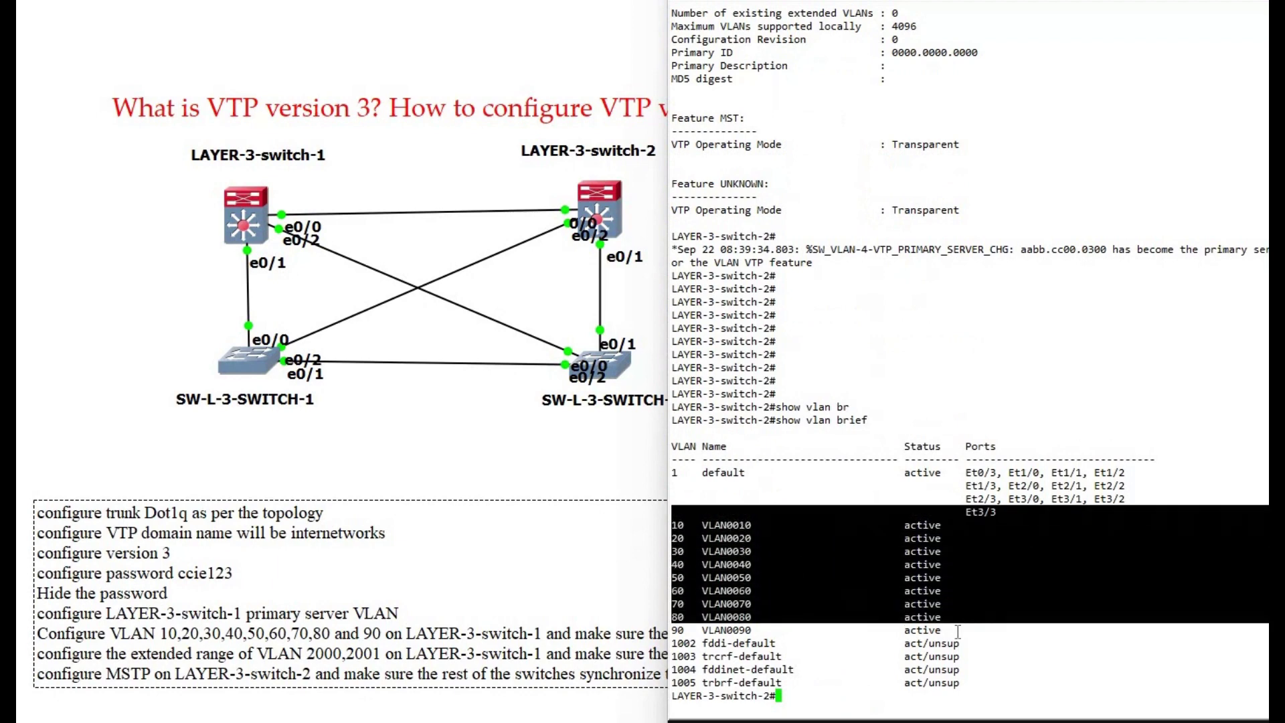
{"action": "left_click_drag", "start_coordinate": [959, 632], "coordinate": [797, 615]}
{"action": "left_click_drag", "start_coordinate": [667, 476], "coordinate": [849, 407]}
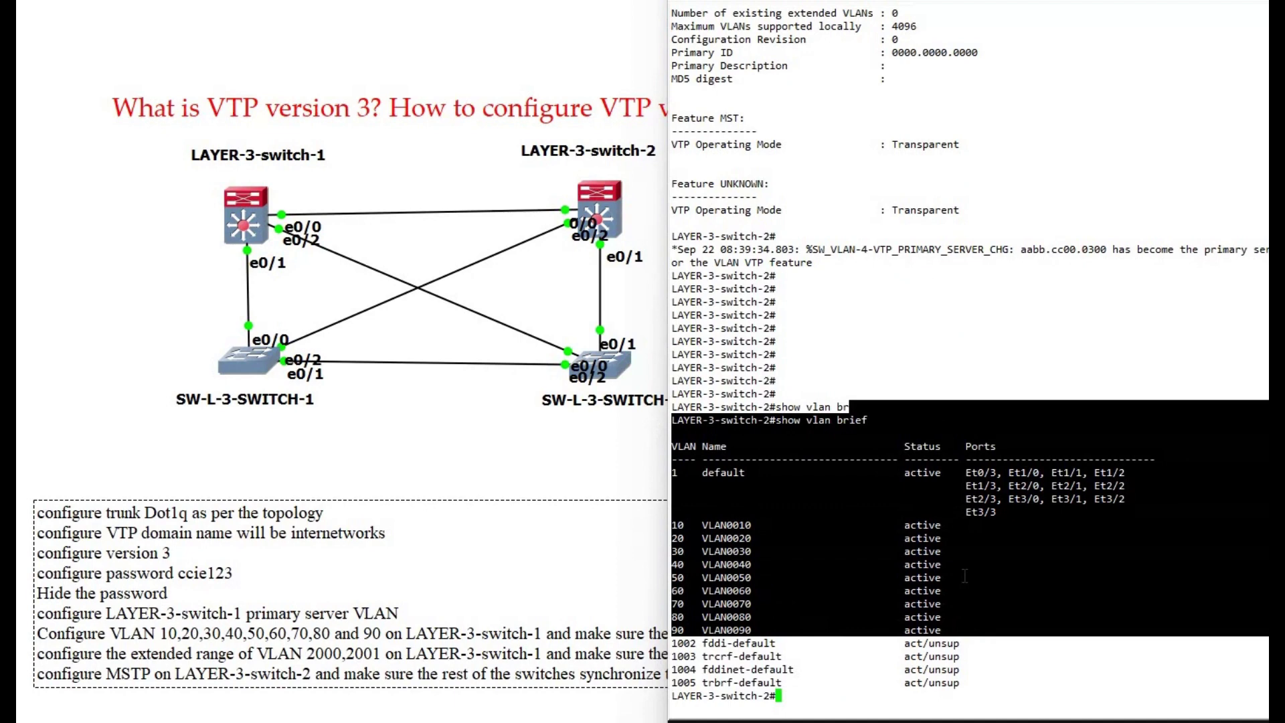
{"action": "key", "text": "Return"}
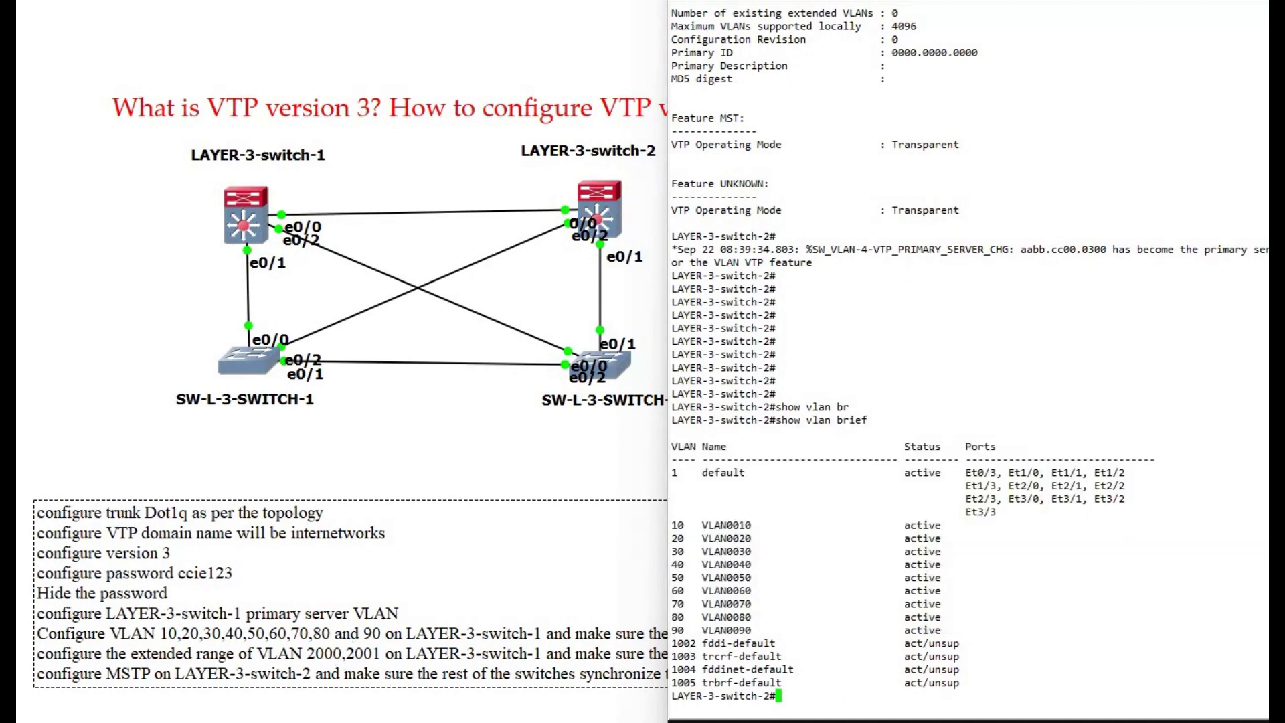
{"action": "left_click", "coordinate": [193, 645]}
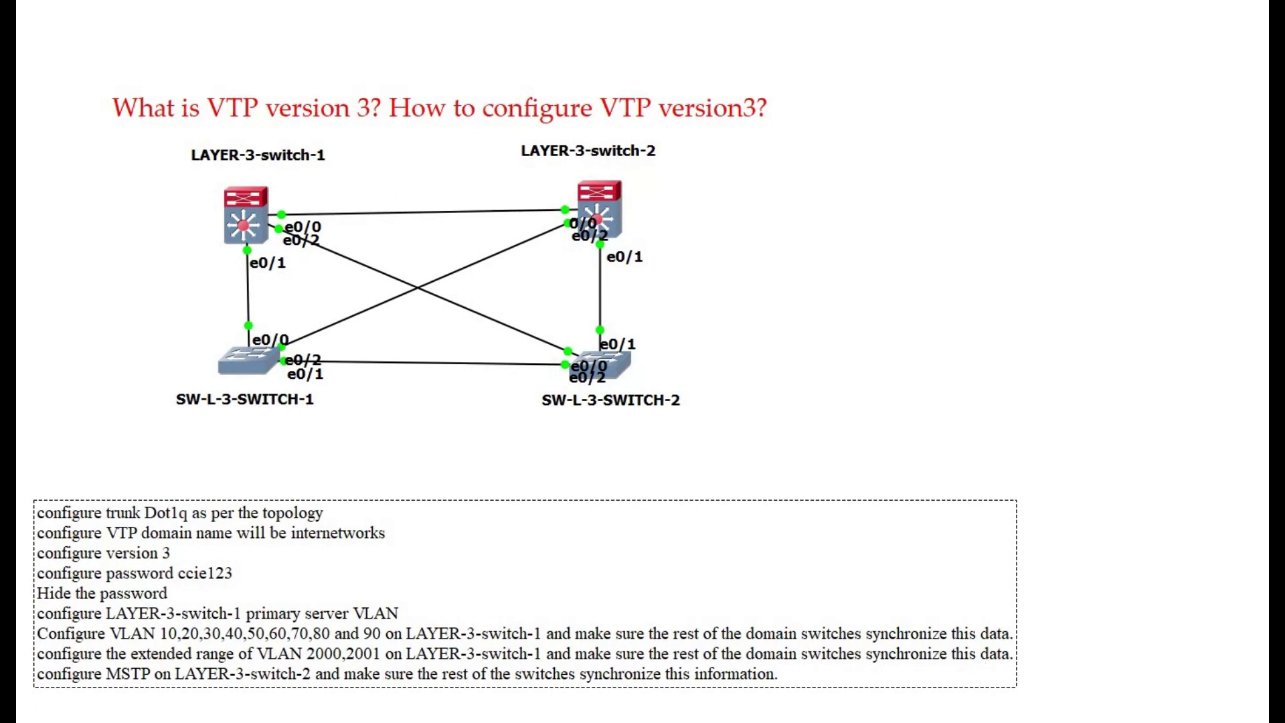
Step: On LAYER-3-switch-1, create VLANs 2000-2001 in global configuration and exit with end
{"action": "key", "text": "alt+Tab"}
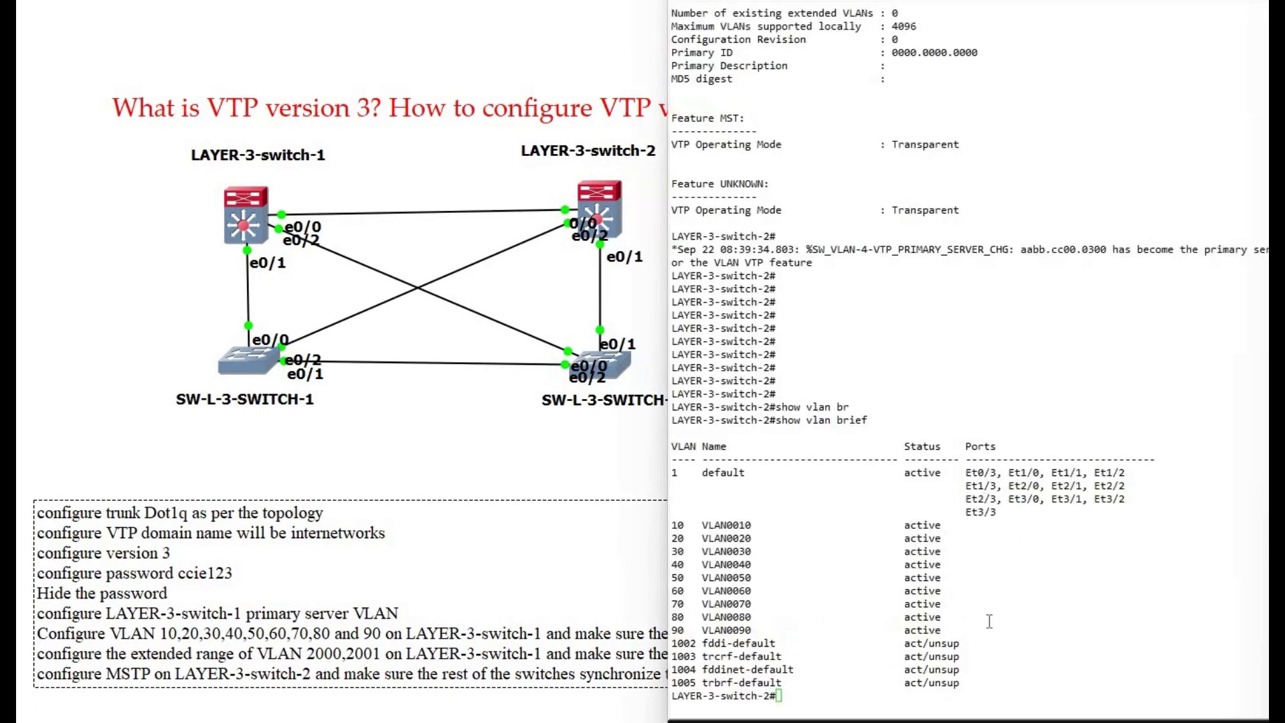
{"action": "key", "text": "alt+Tab"}
{"action": "key", "text": "Return"}
{"action": "key", "text": "Return"}
{"action": "key", "text": "Return"}
{"action": "key", "text": "Return"}
{"action": "key", "text": "Return"}
{"action": "key", "text": "Return"}
{"action": "key", "text": "Return"}
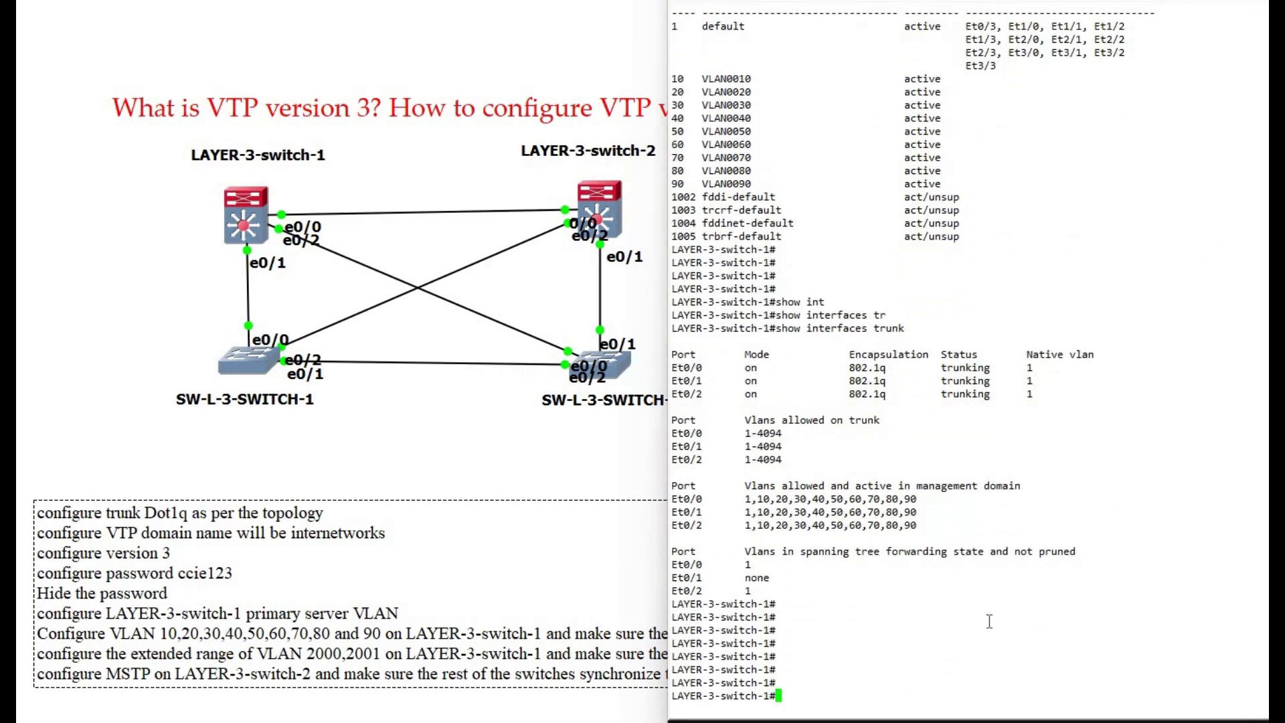
{"action": "type", "text": "conf t"}
{"action": "key", "text": "Return"}
{"action": "key", "text": "Return"}
{"action": "key", "text": "Return"}
{"action": "key", "text": "Return"}
{"action": "type", "text": "vl"}
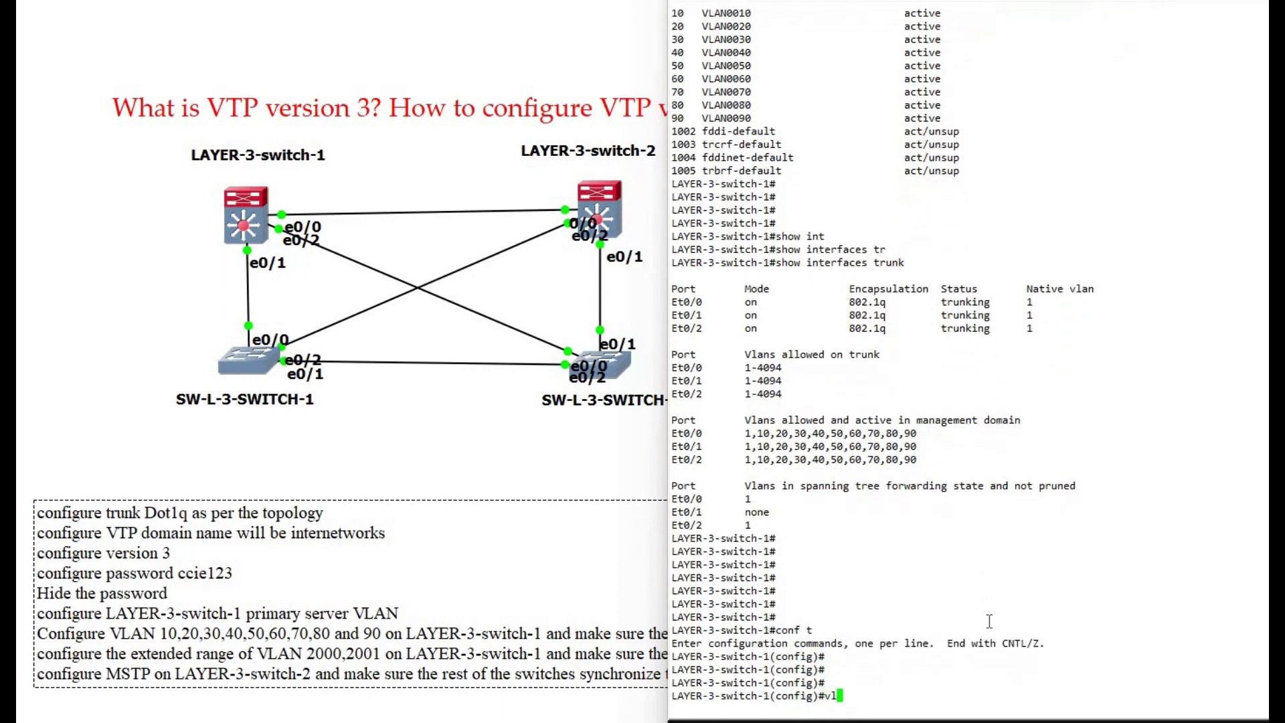
{"action": "type", "text": "an 2000-2001"}
{"action": "key", "text": "Return"}
{"action": "type", "text": "end"}
{"action": "key", "text": "Return"}
{"action": "key", "text": "Return"}
{"action": "key", "text": "Return"}
{"action": "key", "text": "Return"}
{"action": "key", "text": "Return"}
{"action": "key", "text": "Return"}
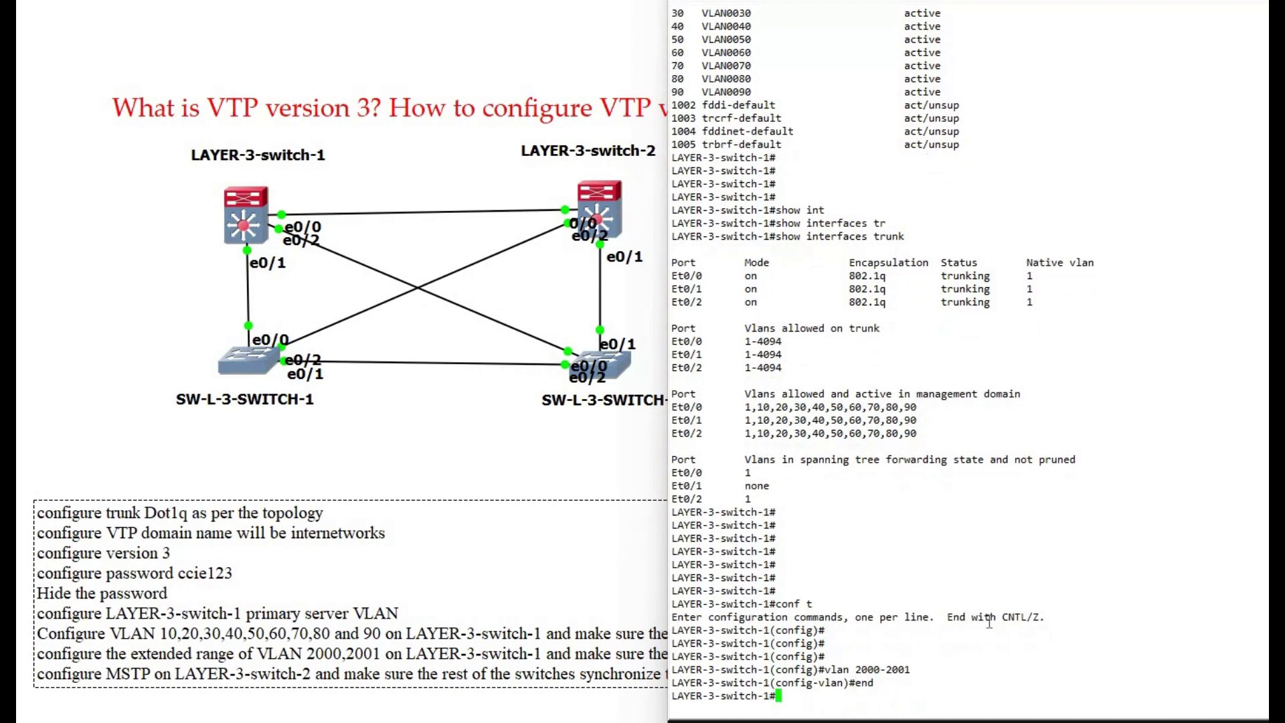
Step: Run show vlan brief on LAYER-3-switch-1 to confirm VLAN2000 and VLAN2001 are active
{"action": "type", "text": "show "}
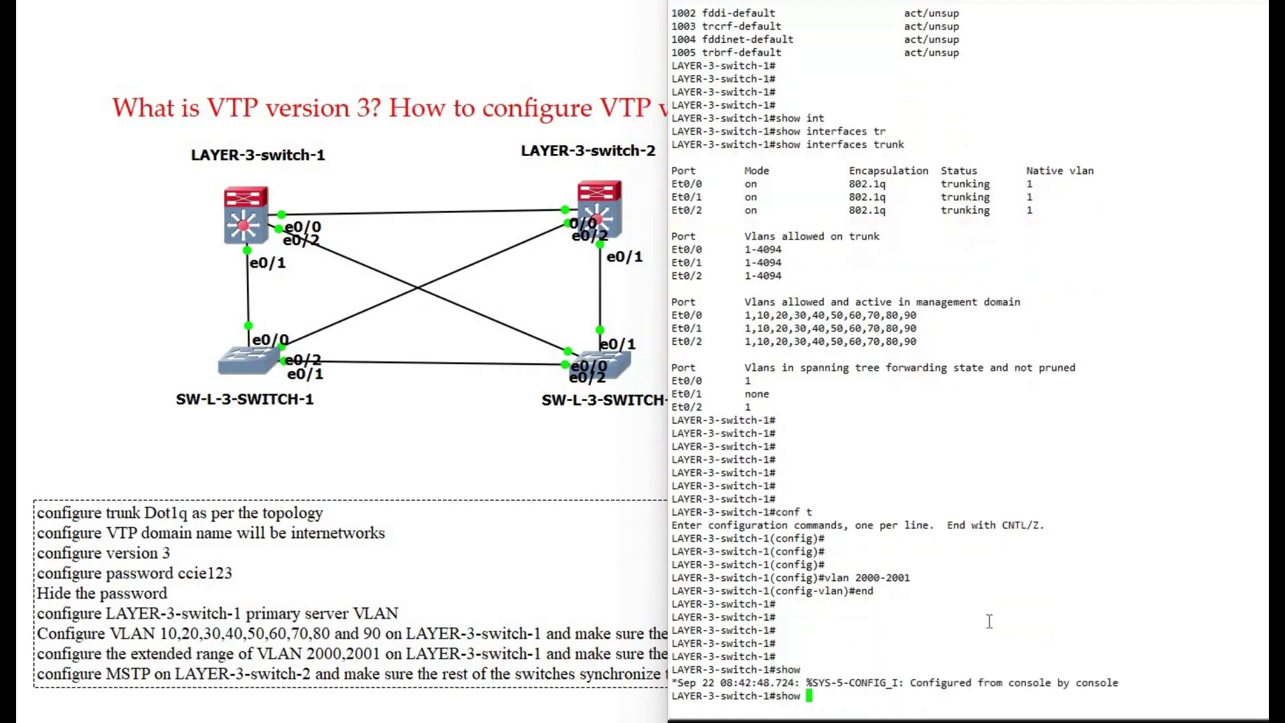
{"action": "type", "text": "vlan br"}
{"action": "key", "text": "Tab"}
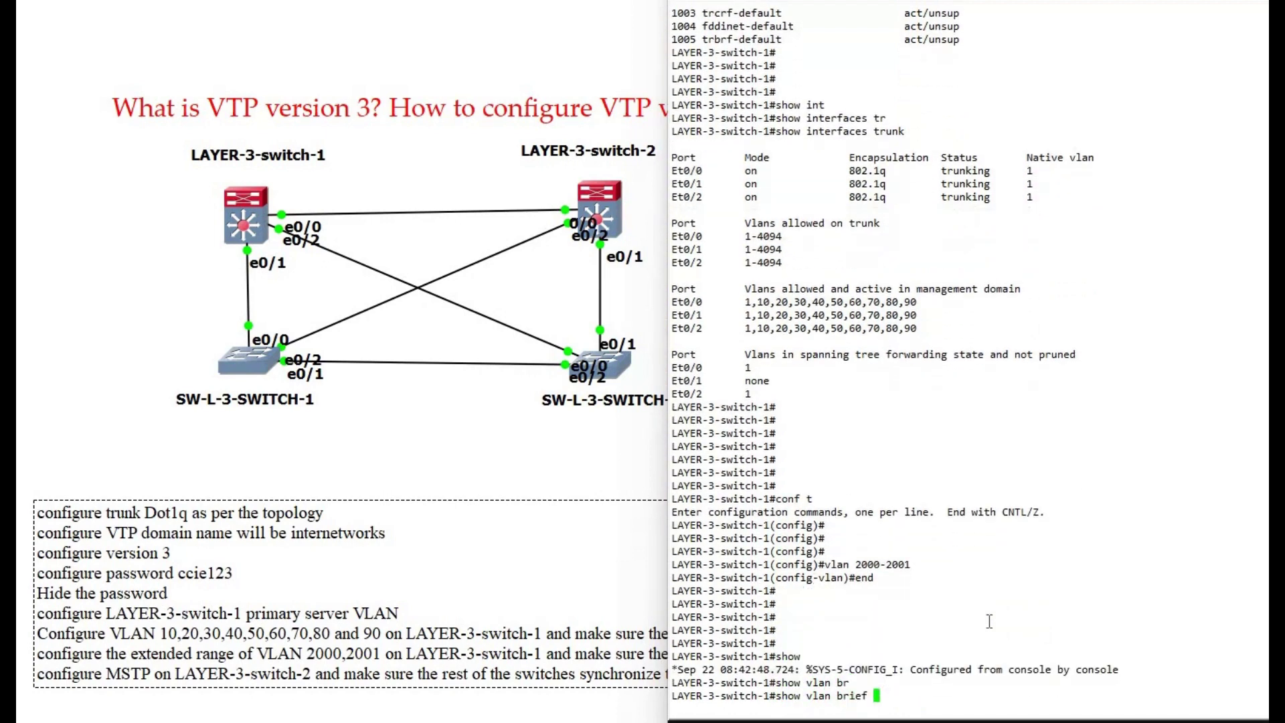
{"action": "key", "text": "Return"}
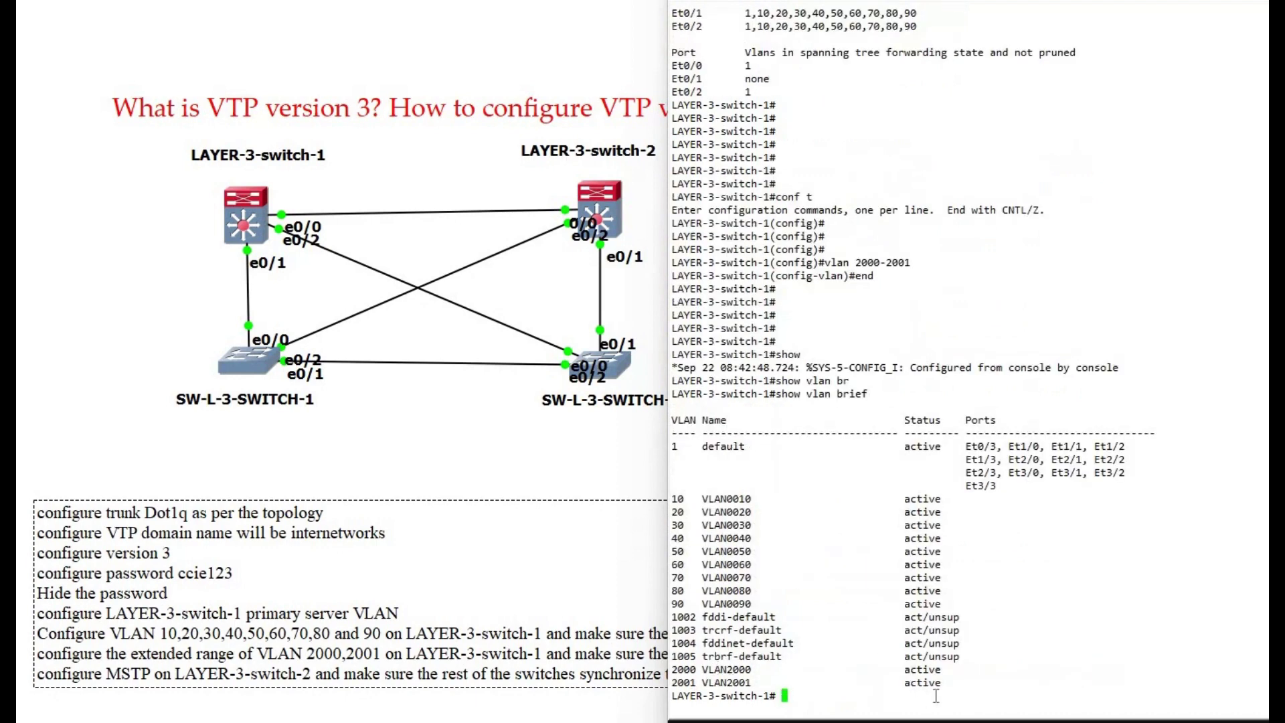
{"action": "left_click_drag", "start_coordinate": [870, 696], "coordinate": [671, 669]}
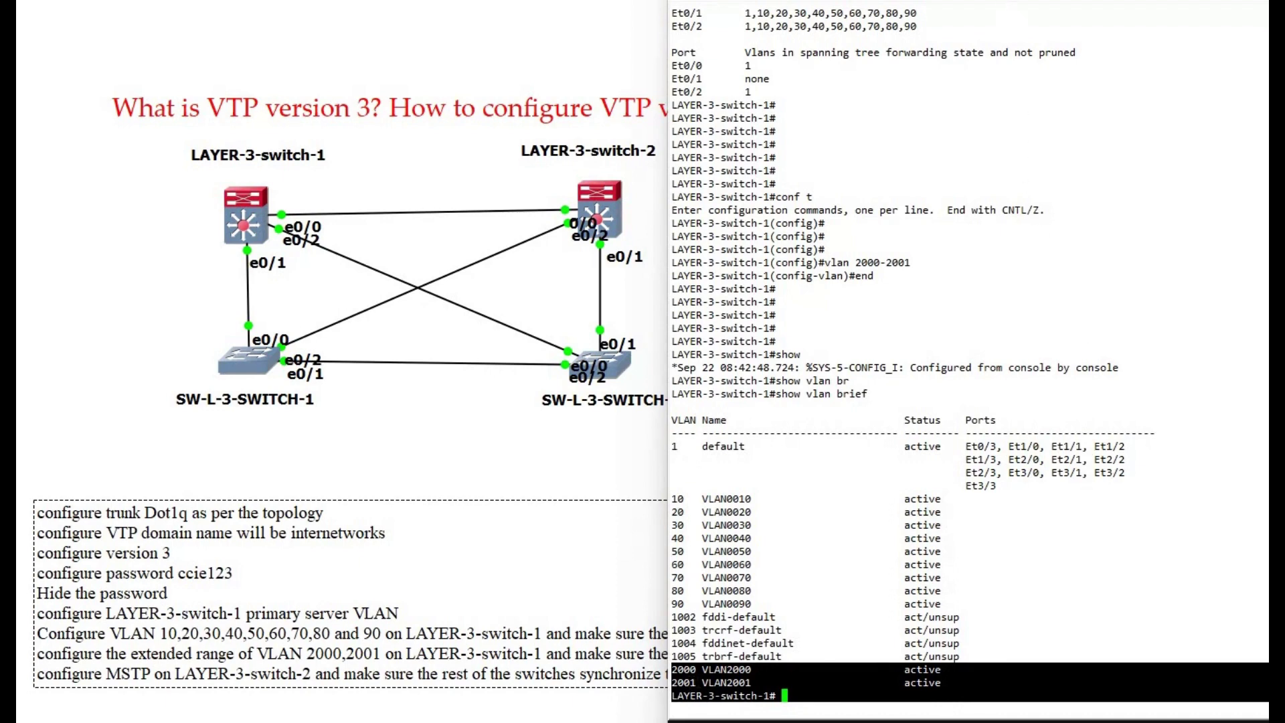
{"action": "key", "text": "alt+Tab"}
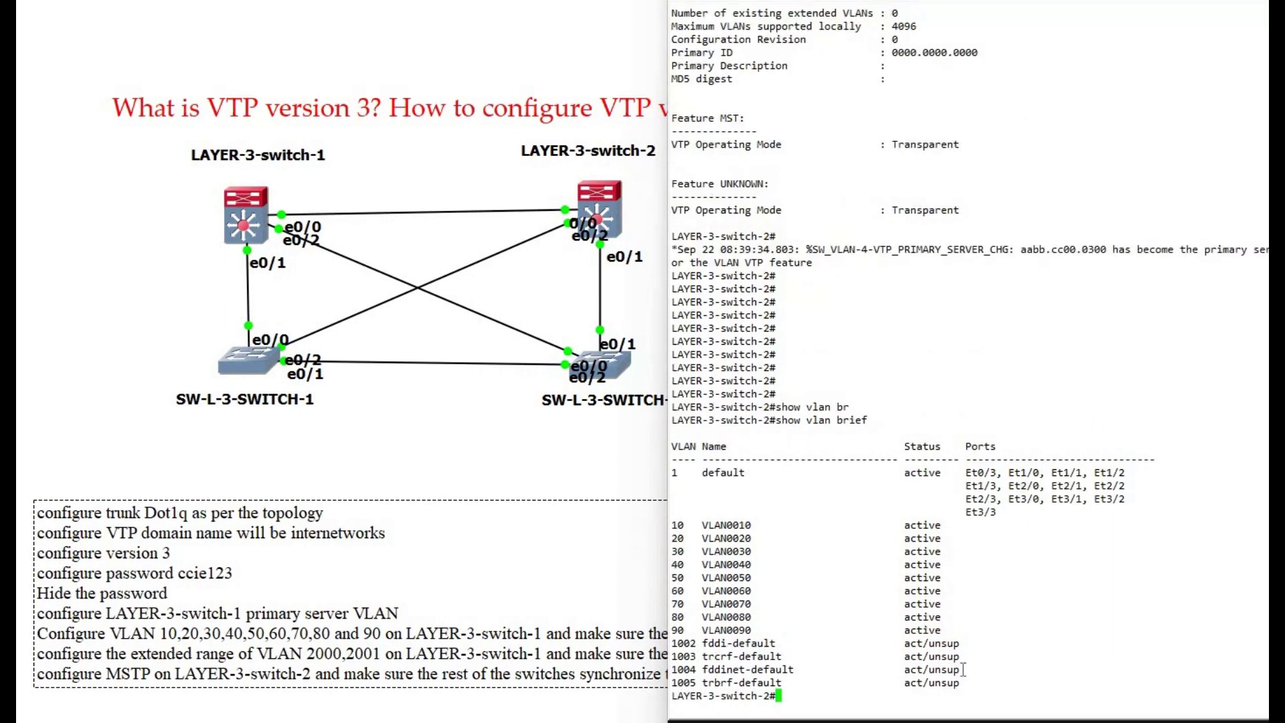
Step: Rerun show vlan brief on LAYER-3-switch-2 and confirm VLAN2000 and VLAN2001 have synced
{"action": "key", "text": "Return"}
{"action": "key", "text": "Return"}
{"action": "key", "text": "Return"}
{"action": "left_click_drag", "start_coordinate": [843, 630], "coordinate": [676, 341]}
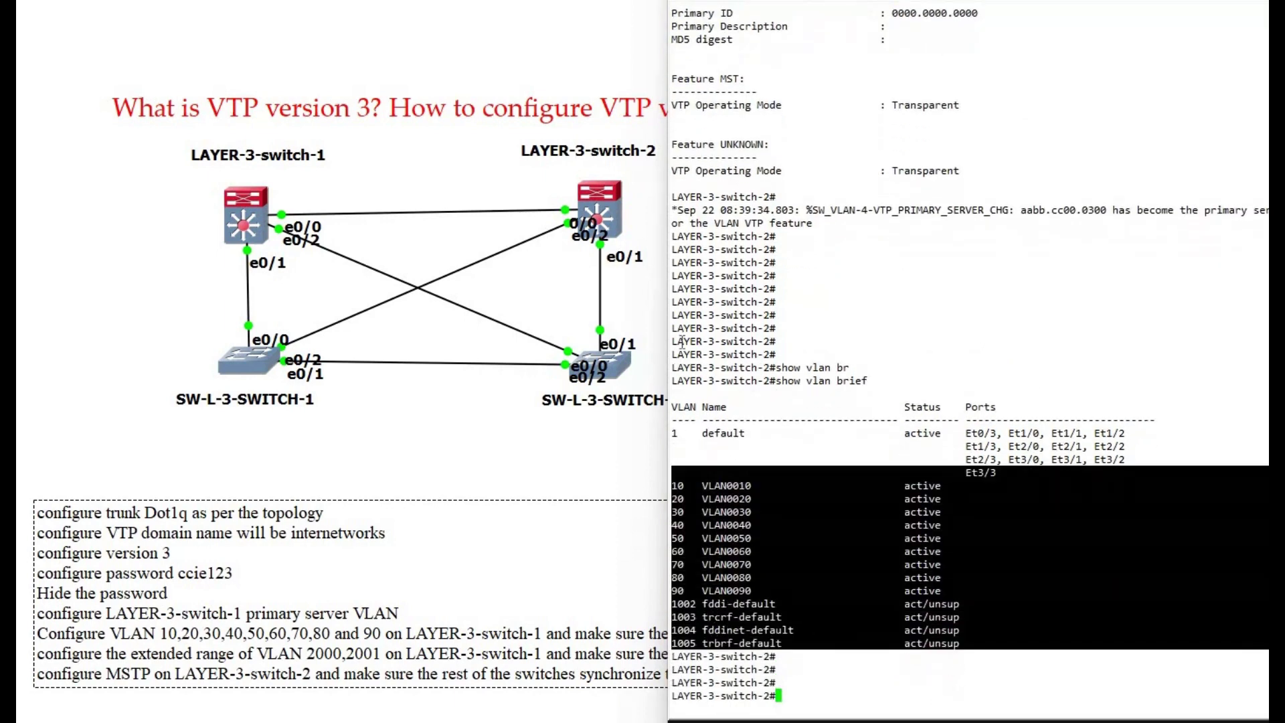
{"action": "left_click", "coordinate": [986, 641]}
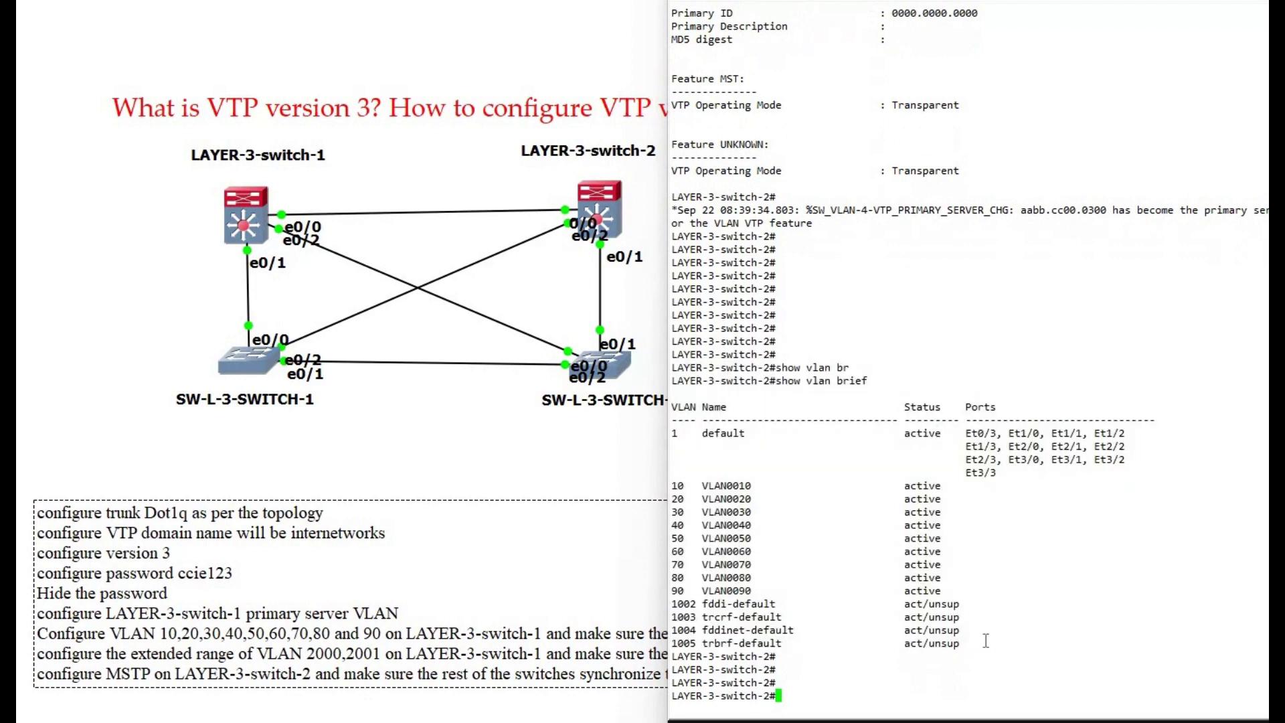
{"action": "key", "text": "Up"}
{"action": "key", "text": "Return"}
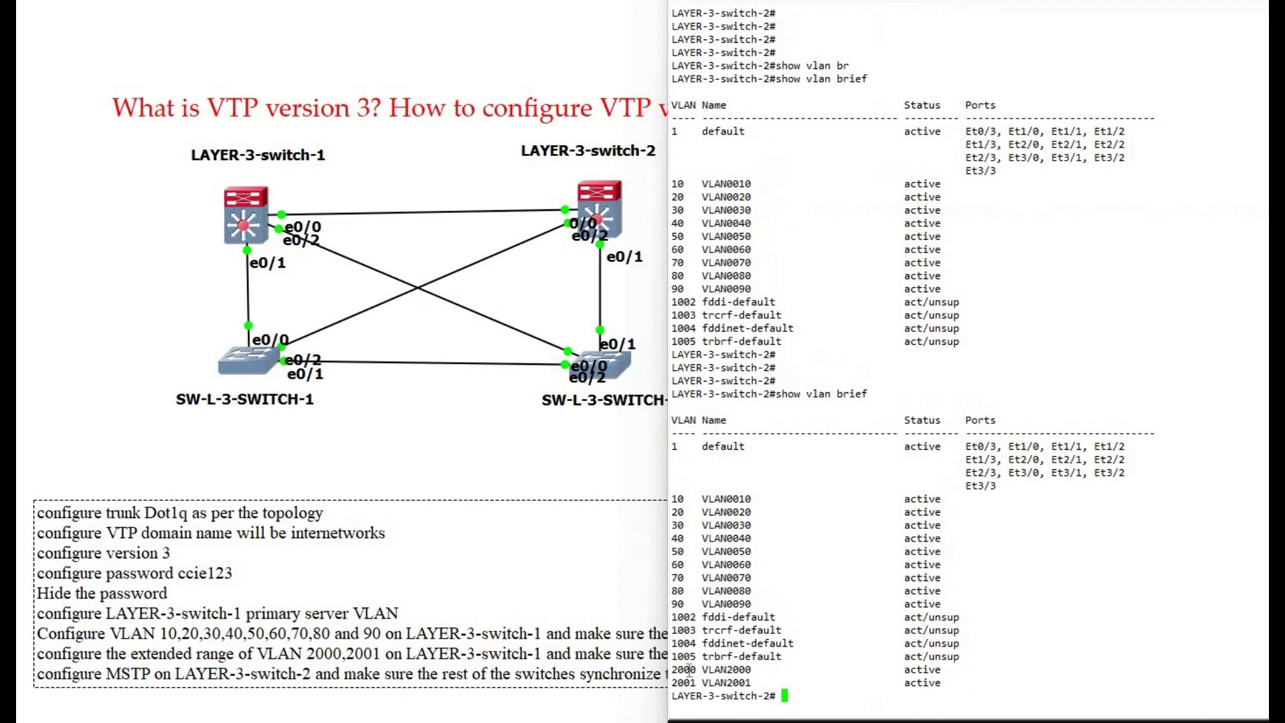
{"action": "left_click_drag", "start_coordinate": [675, 670], "coordinate": [871, 697]}
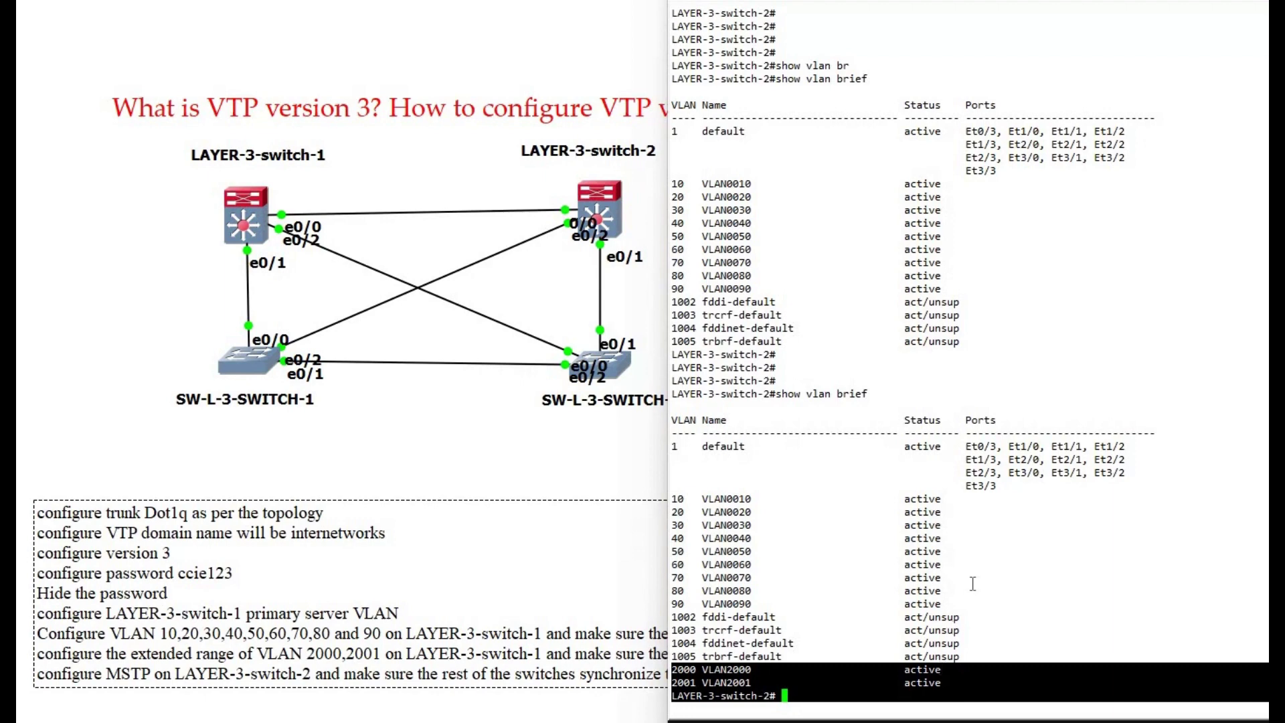
{"action": "key", "text": "Return"}
{"action": "key", "text": "Return"}
{"action": "key", "text": "Return"}
{"action": "key", "text": "Return"}
{"action": "key", "text": "Return"}
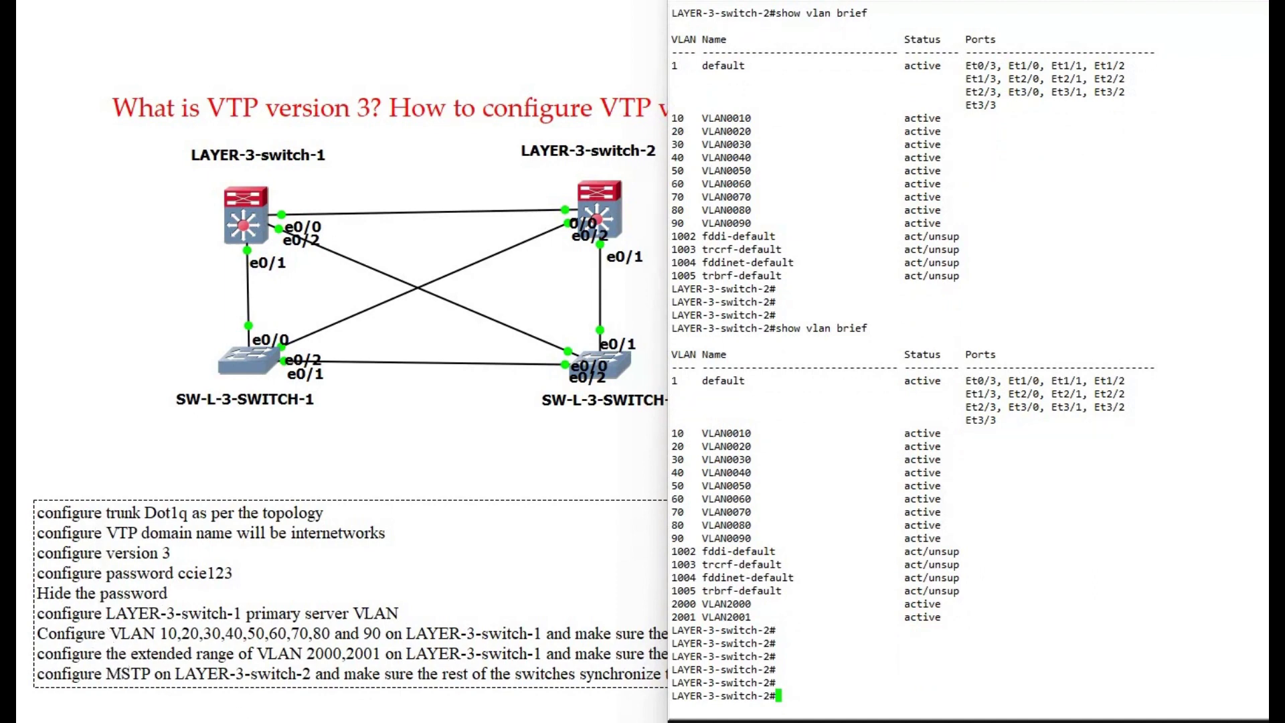
{"action": "left_click", "coordinate": [108, 690]}
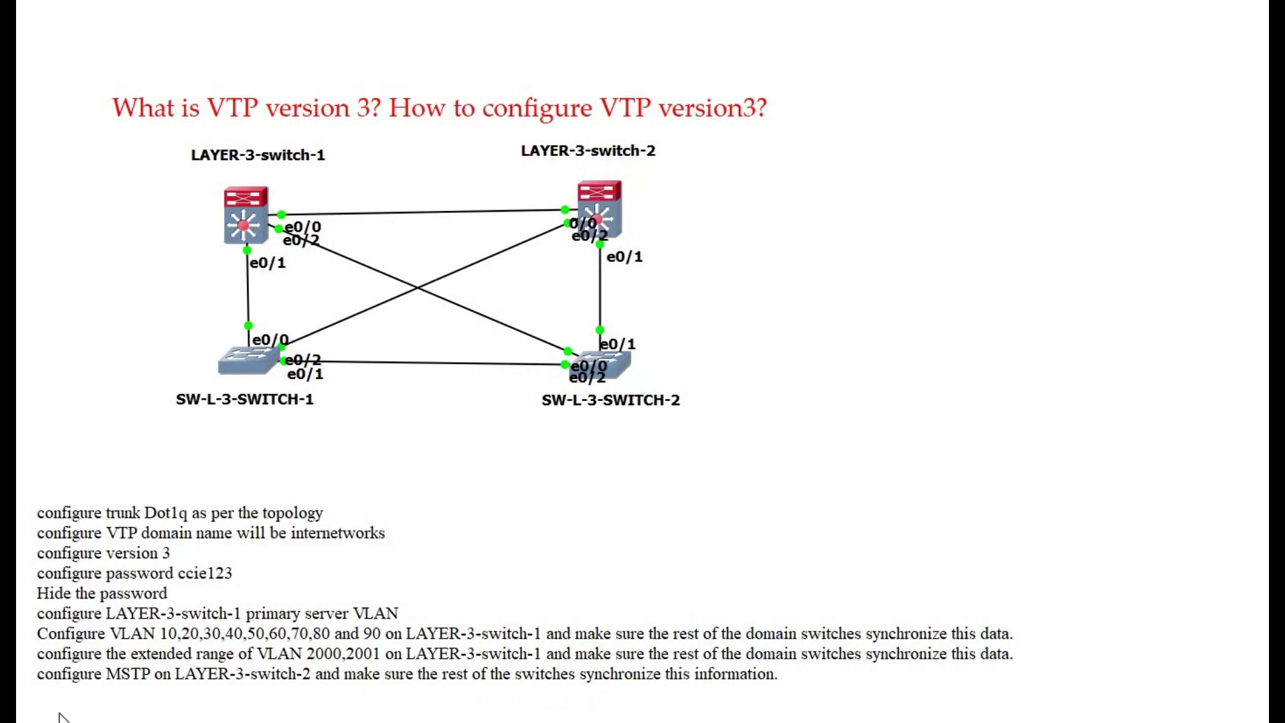
Step: On LAYER-3-switch-2, enter global configuration and list the vtp mode server options, noting mst
{"action": "key", "text": "alt+Tab"}
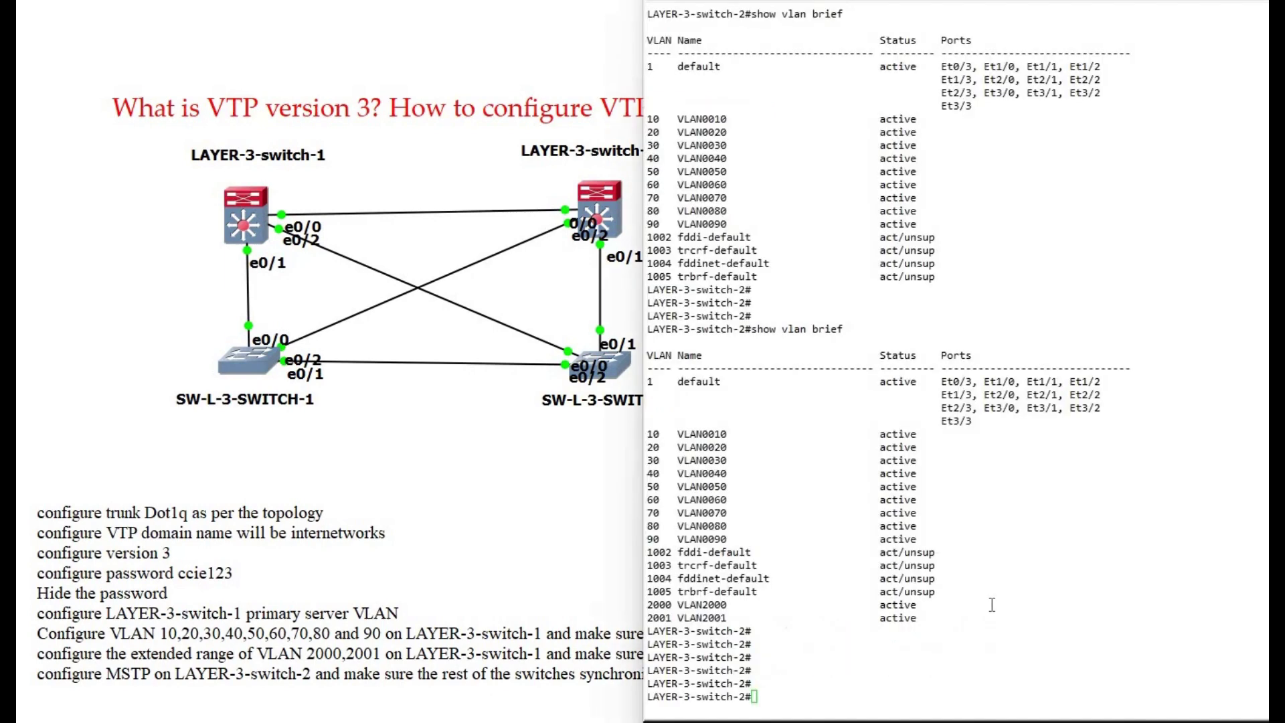
{"action": "left_click", "coordinate": [772, 638]}
{"action": "key", "text": "Return"}
{"action": "key", "text": "Return"}
{"action": "key", "text": "Return"}
{"action": "key", "text": "Return"}
{"action": "key", "text": "Return"}
{"action": "key", "text": "Return"}
{"action": "key", "text": "Return"}
{"action": "key", "text": "Return"}
{"action": "key", "text": "Return"}
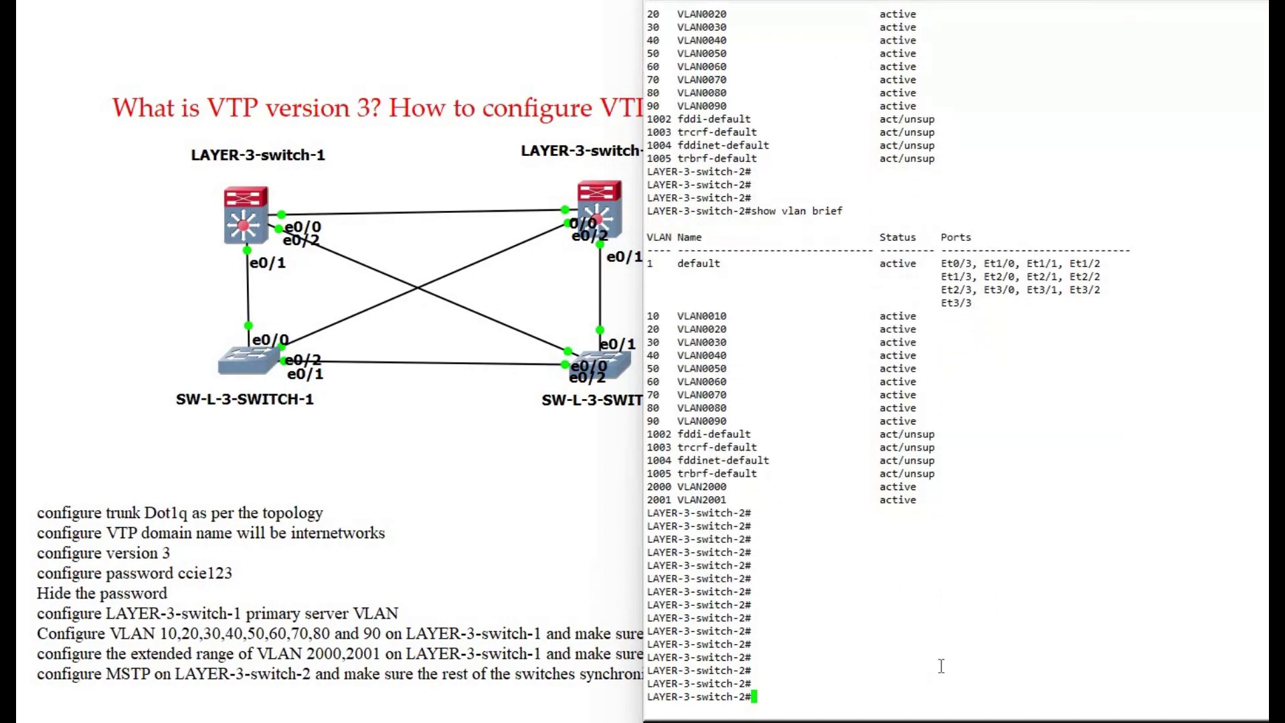
{"action": "type", "text": "conf t"}
{"action": "key", "text": "Return"}
{"action": "key", "text": "Return"}
{"action": "key", "text": "Return"}
{"action": "key", "text": "Return"}
{"action": "key", "text": "Return"}
{"action": "key", "text": "Return"}
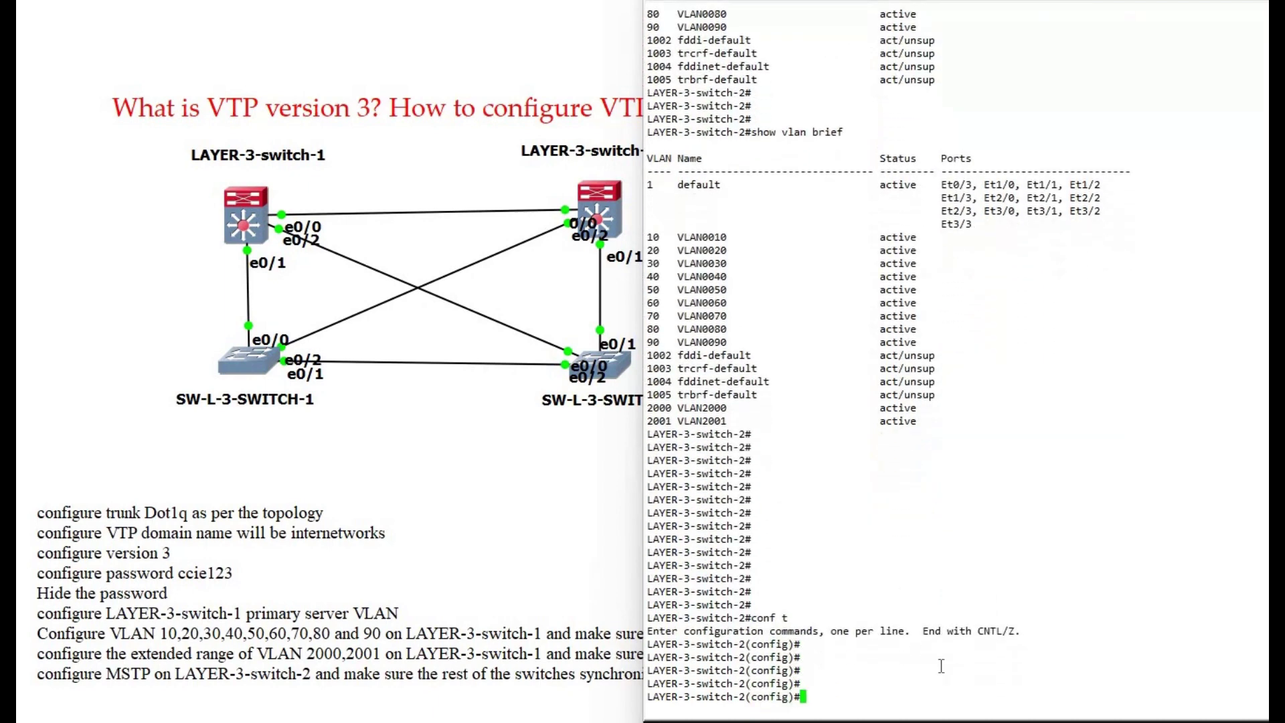
{"action": "type", "text": "vtp "}
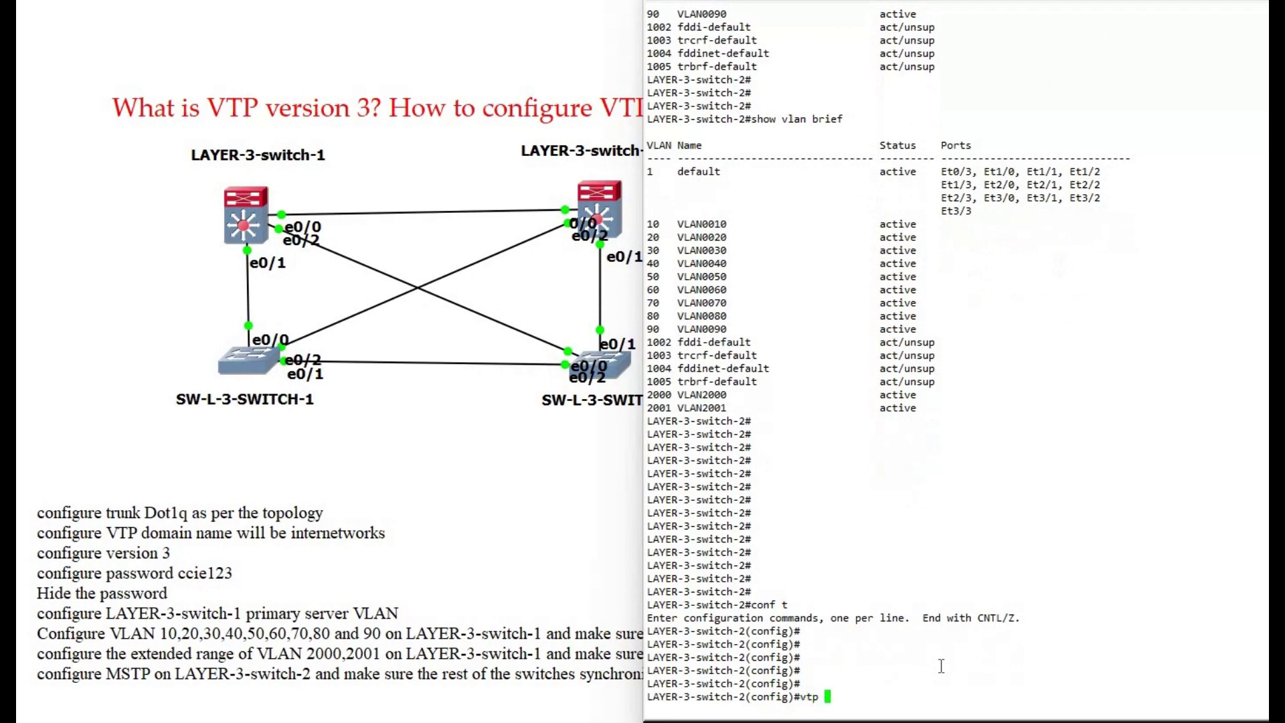
{"action": "type", "text": "mode server ?"}
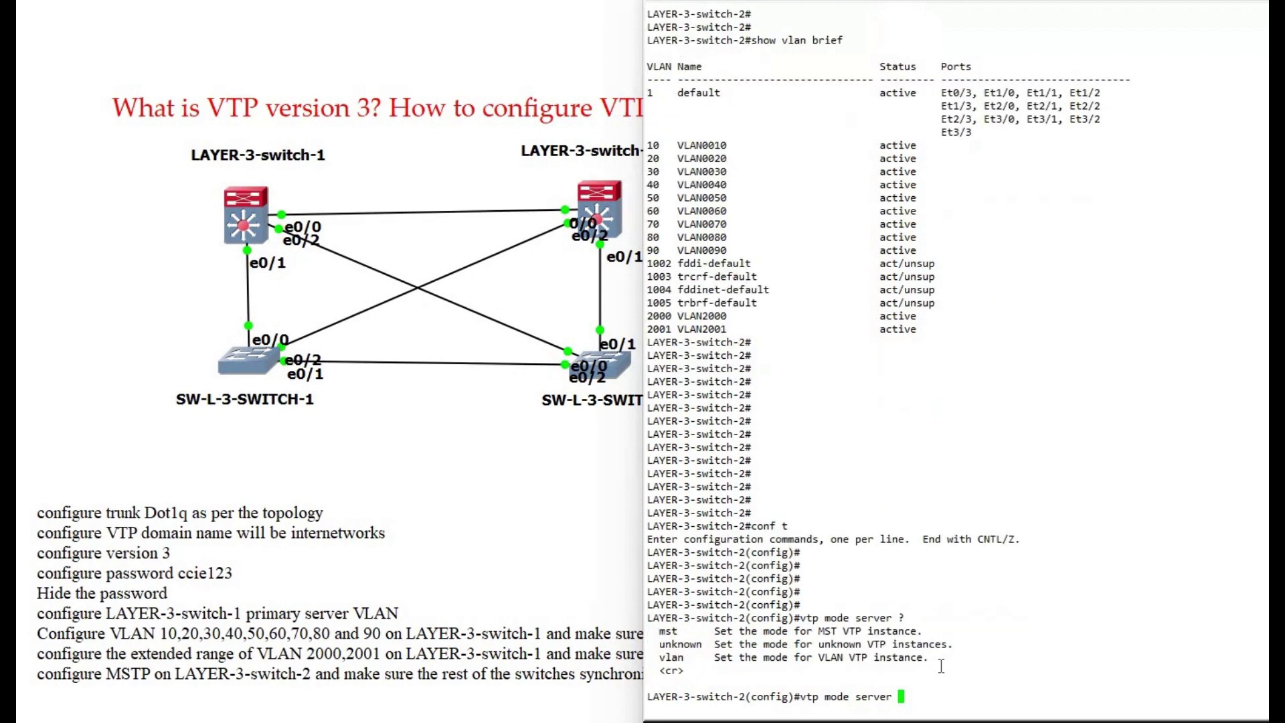
{"action": "left_click_drag", "start_coordinate": [661, 633], "coordinate": [757, 631]}
{"action": "left_click", "coordinate": [928, 678]}
Step: Apply 'vtp mode server mst' and exit configuration mode after the confirmation message
{"action": "type", "text": "mst"}
{"action": "key", "text": "Return"}
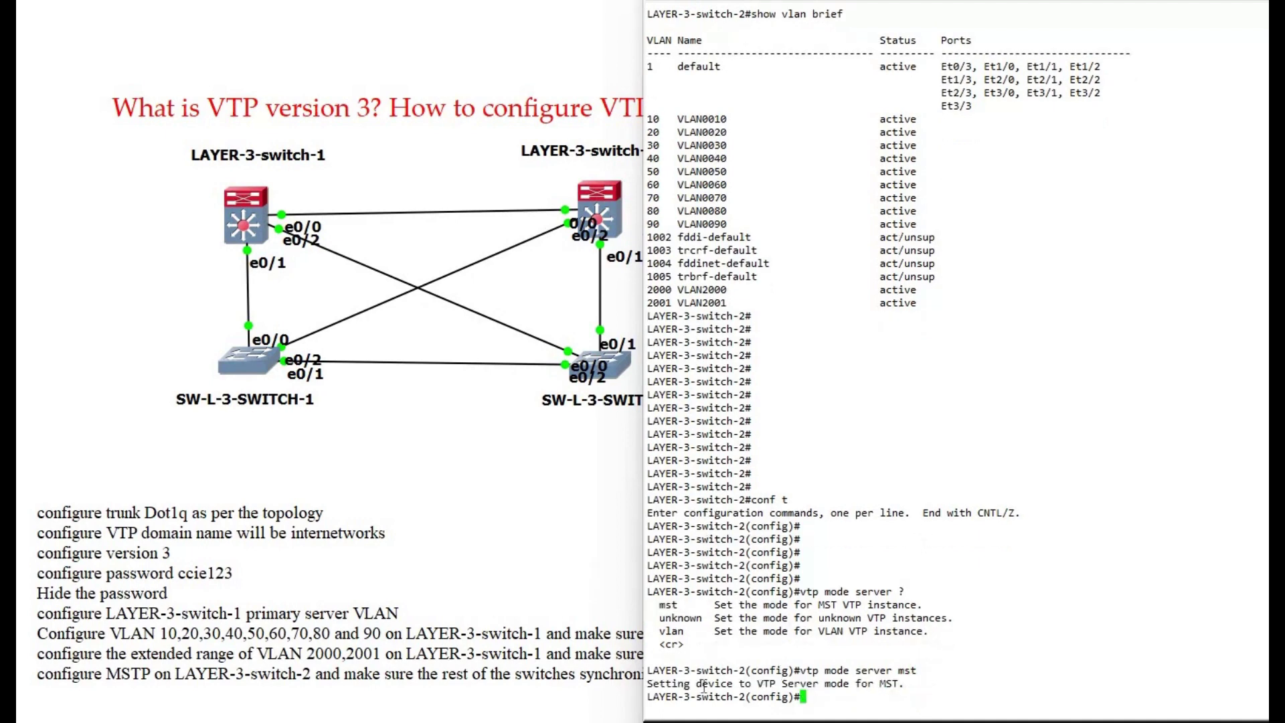
{"action": "left_click_drag", "start_coordinate": [699, 684], "coordinate": [924, 687]}
{"action": "left_click", "coordinate": [965, 537]}
{"action": "key", "text": "Return"}
{"action": "key", "text": "Return"}
{"action": "type", "text": "exit"}
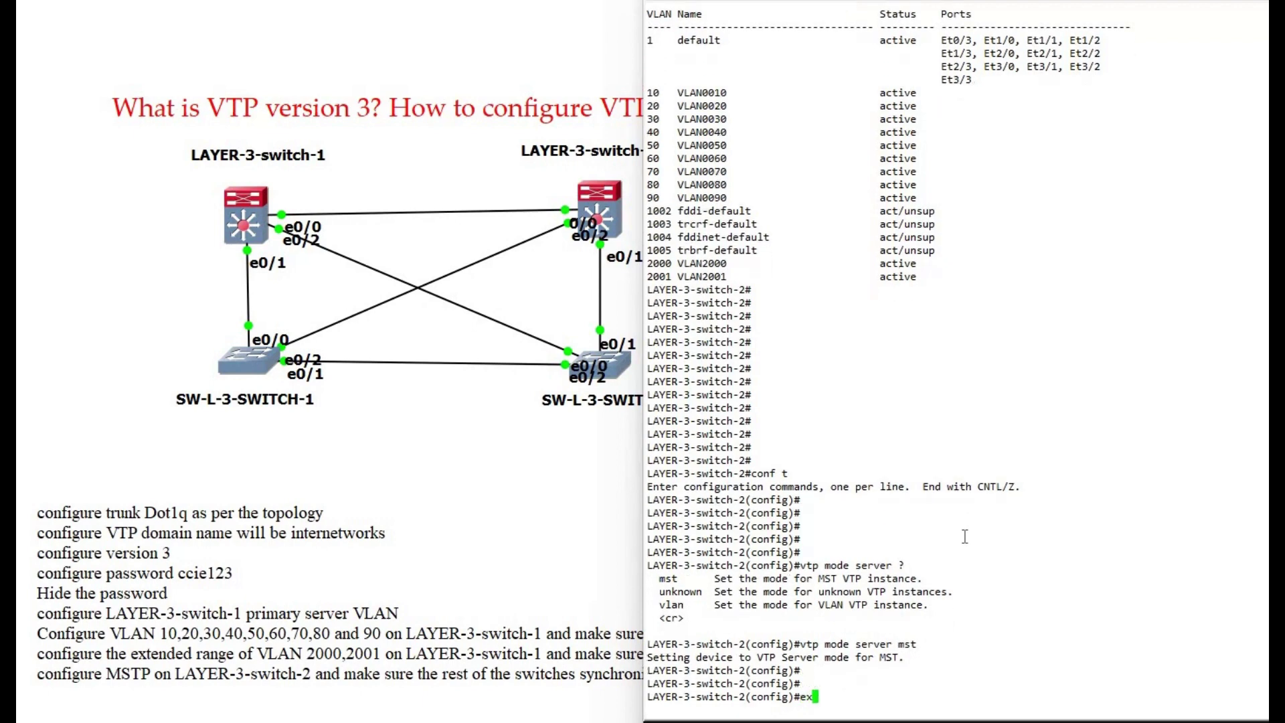
{"action": "key", "text": "Return"}
{"action": "key", "text": "Return"}
{"action": "key", "text": "Return"}
{"action": "key", "text": "Return"}
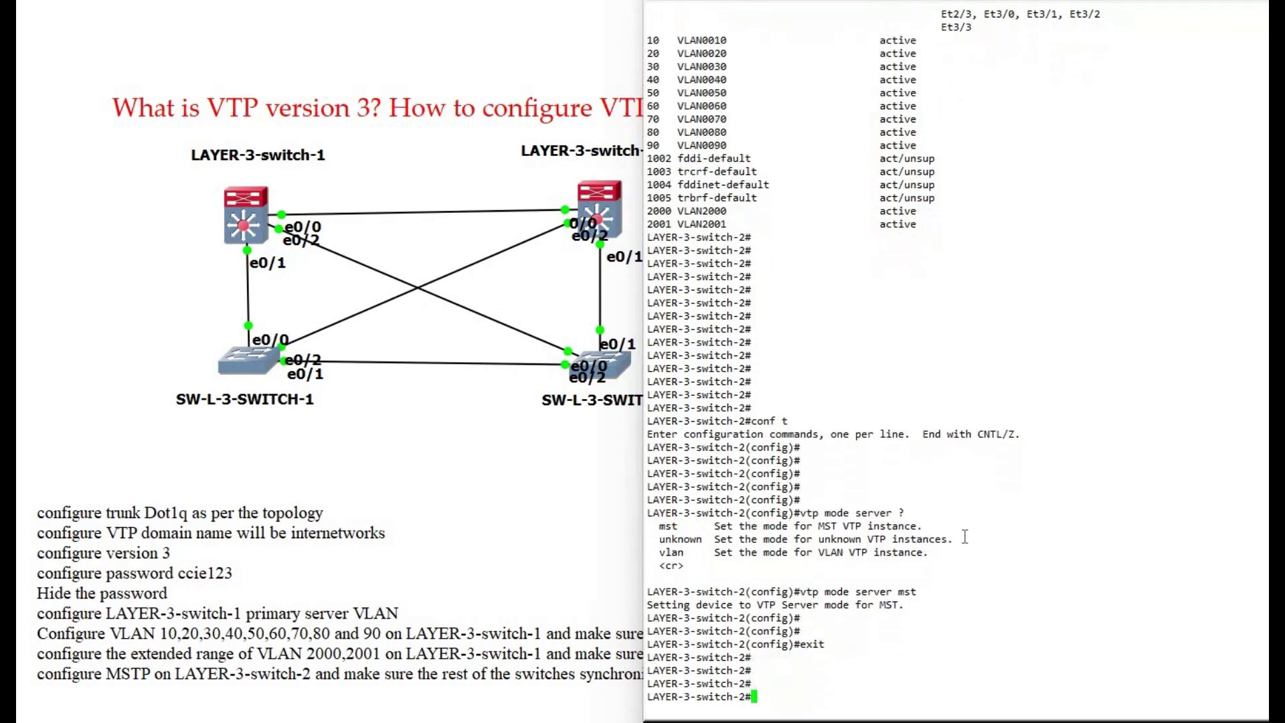
Step: Make LAYER-3-switch-2 VTP primary server for MST with 'vtp primary mst', confirm, then reopen conf t
{"action": "type", "text": "vtp pr"}
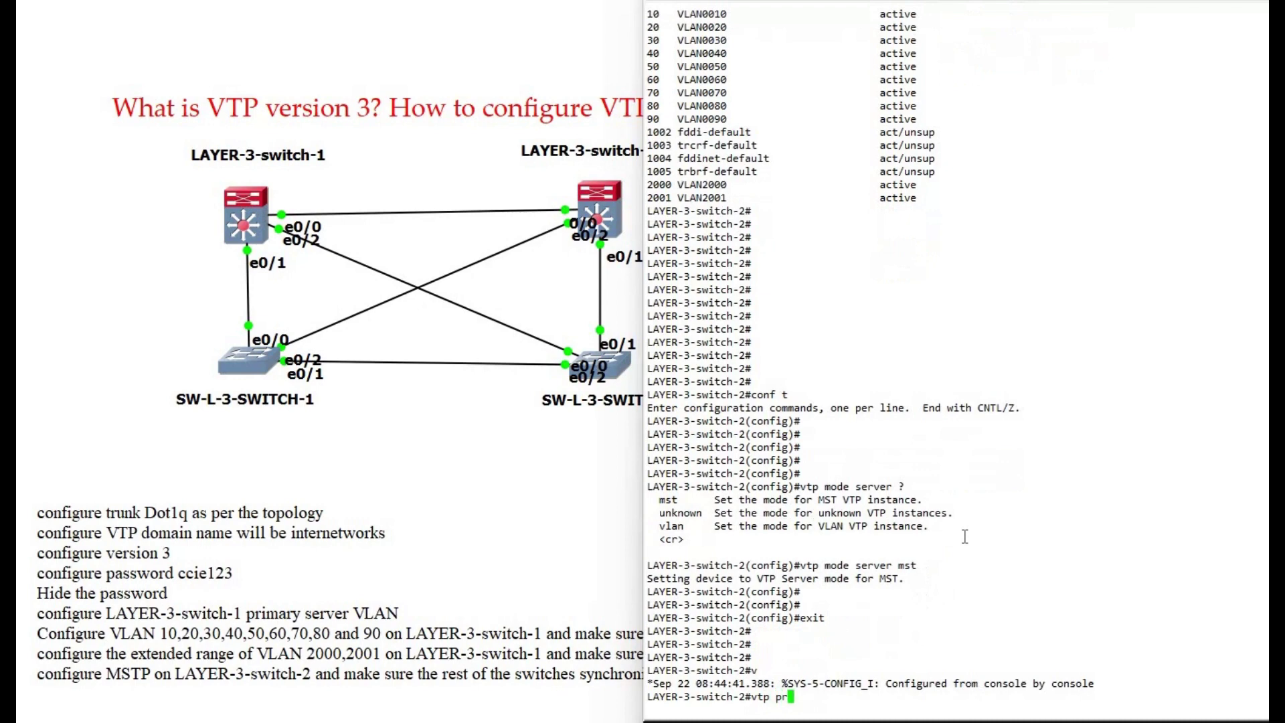
{"action": "type", "text": "im"}
{"action": "key", "text": "Tab"}
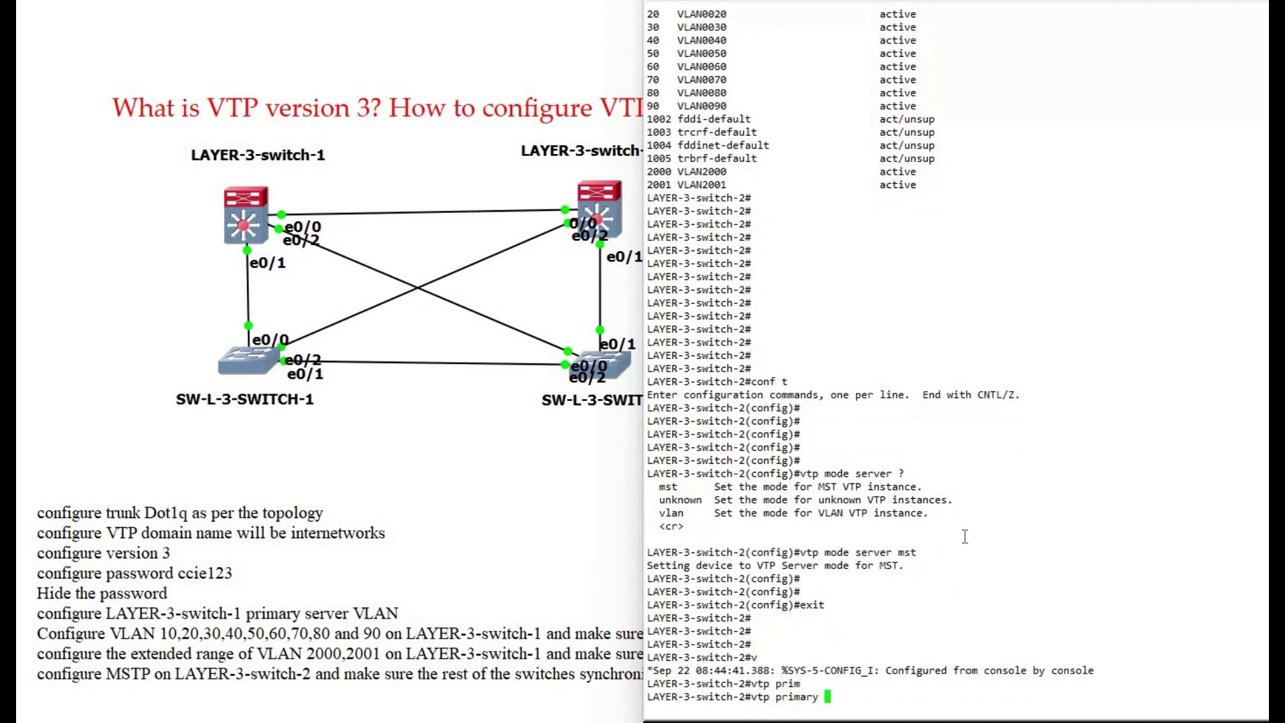
{"action": "type", "text": "mst"}
{"action": "key", "text": "Return"}
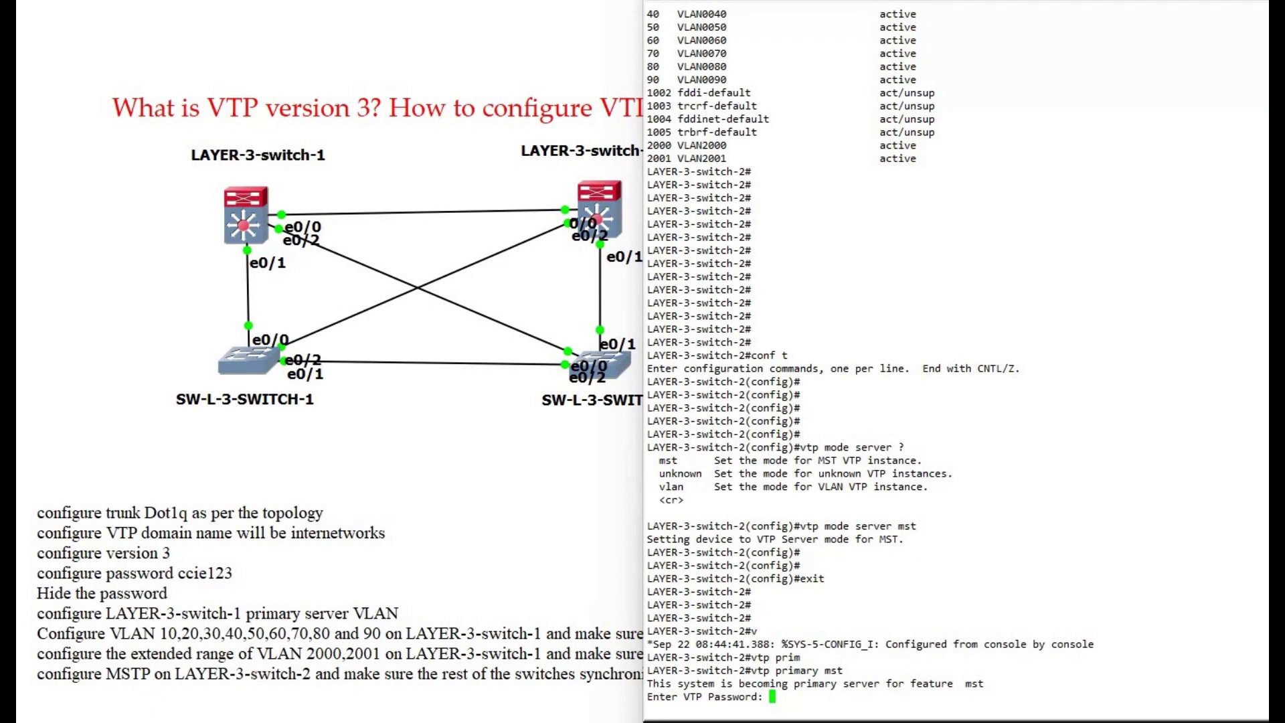
{"action": "key", "text": "Return"}
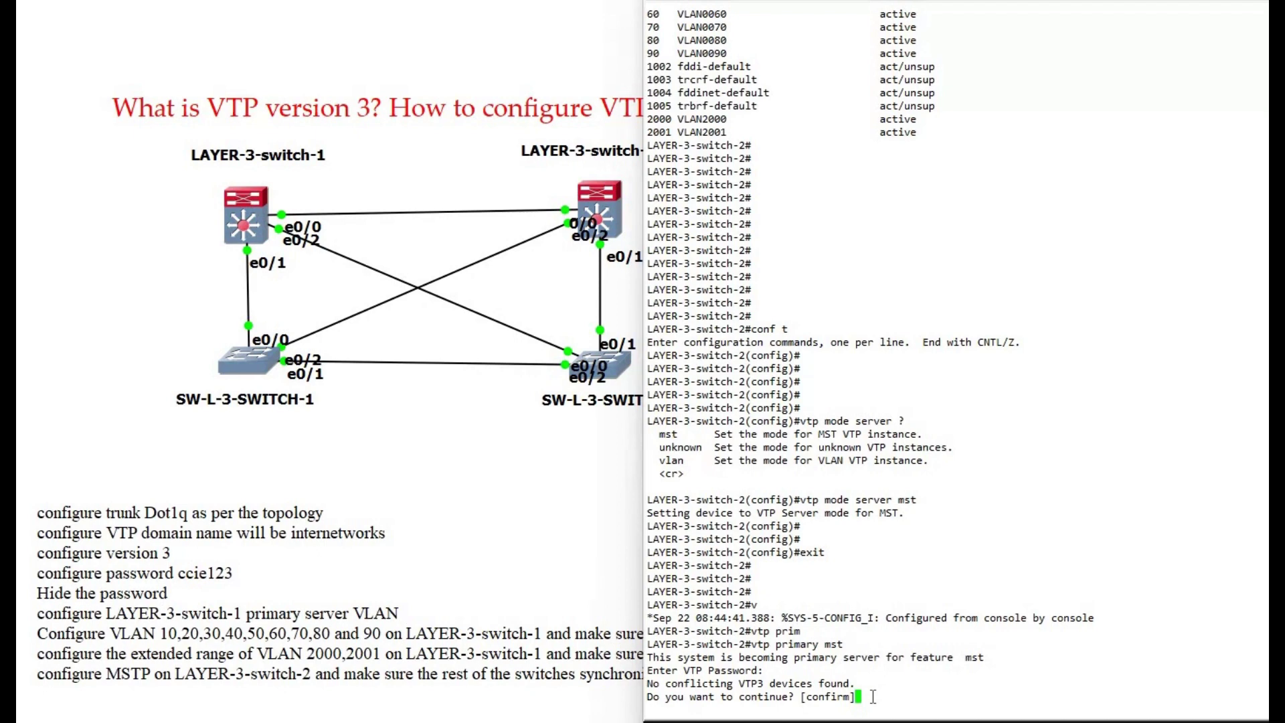
{"action": "type", "text": "y"}
{"action": "key", "text": "Return"}
{"action": "key", "text": "Return"}
{"action": "key", "text": "Return"}
{"action": "key", "text": "Return"}
{"action": "key", "text": "Return"}
{"action": "key", "text": "Return"}
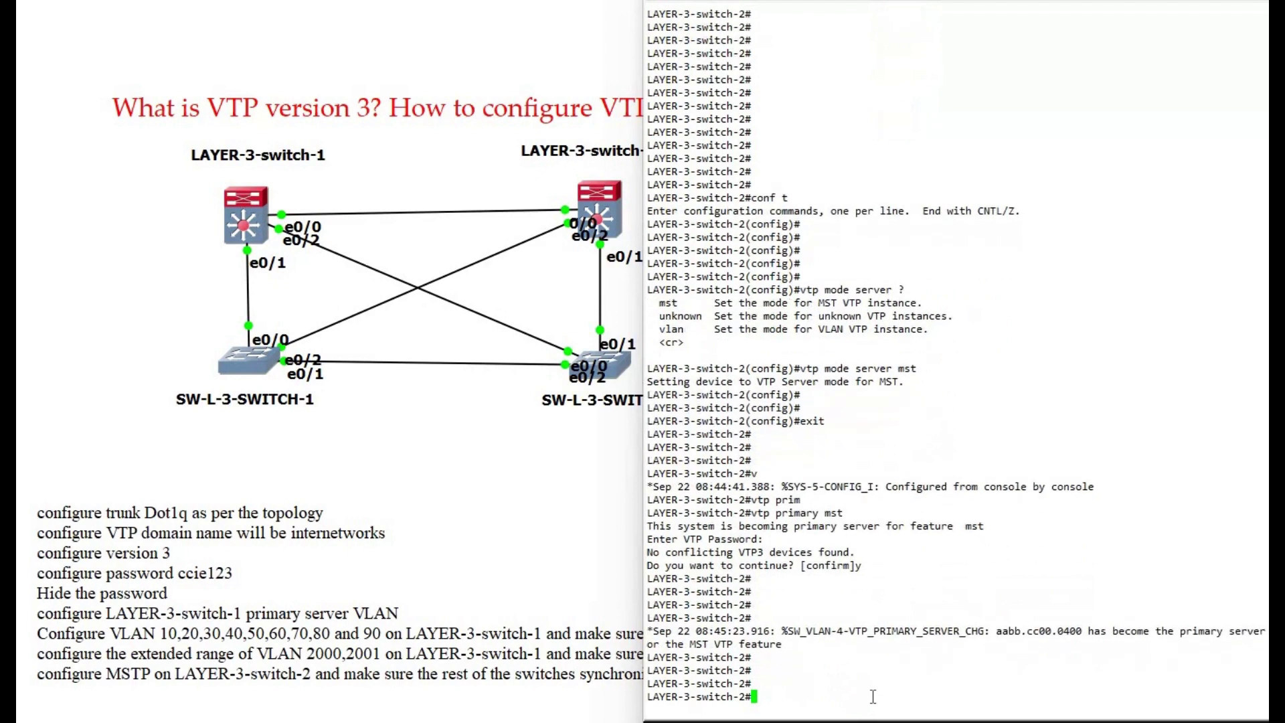
{"action": "type", "text": "conf t"}
{"action": "key", "text": "Return"}
{"action": "key", "text": "Return"}
{"action": "key", "text": "Return"}
{"action": "key", "text": "Return"}
{"action": "key", "text": "Return"}
{"action": "key", "text": "Return"}
{"action": "key", "text": "Return"}
{"action": "key", "text": "Return"}
{"action": "key", "text": "Return"}
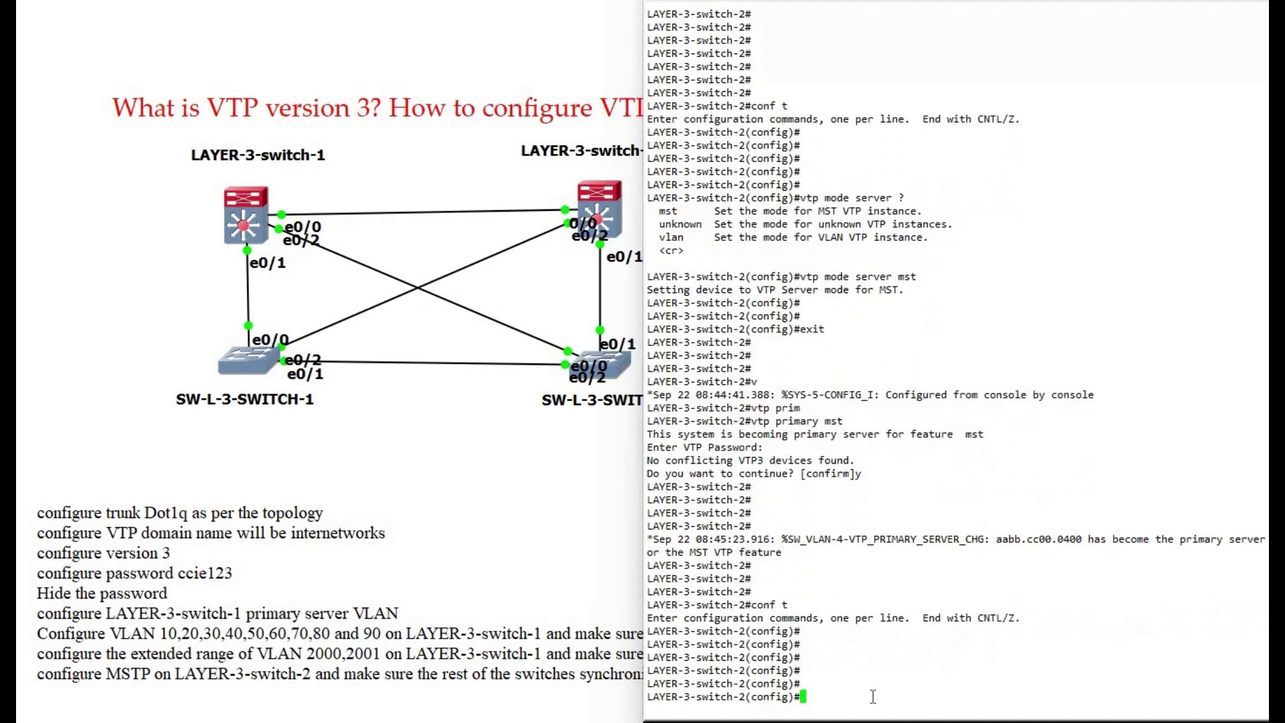
Step: Enter MST configuration mode and set region name internetworks with revision 1
{"action": "type", "text": "span"}
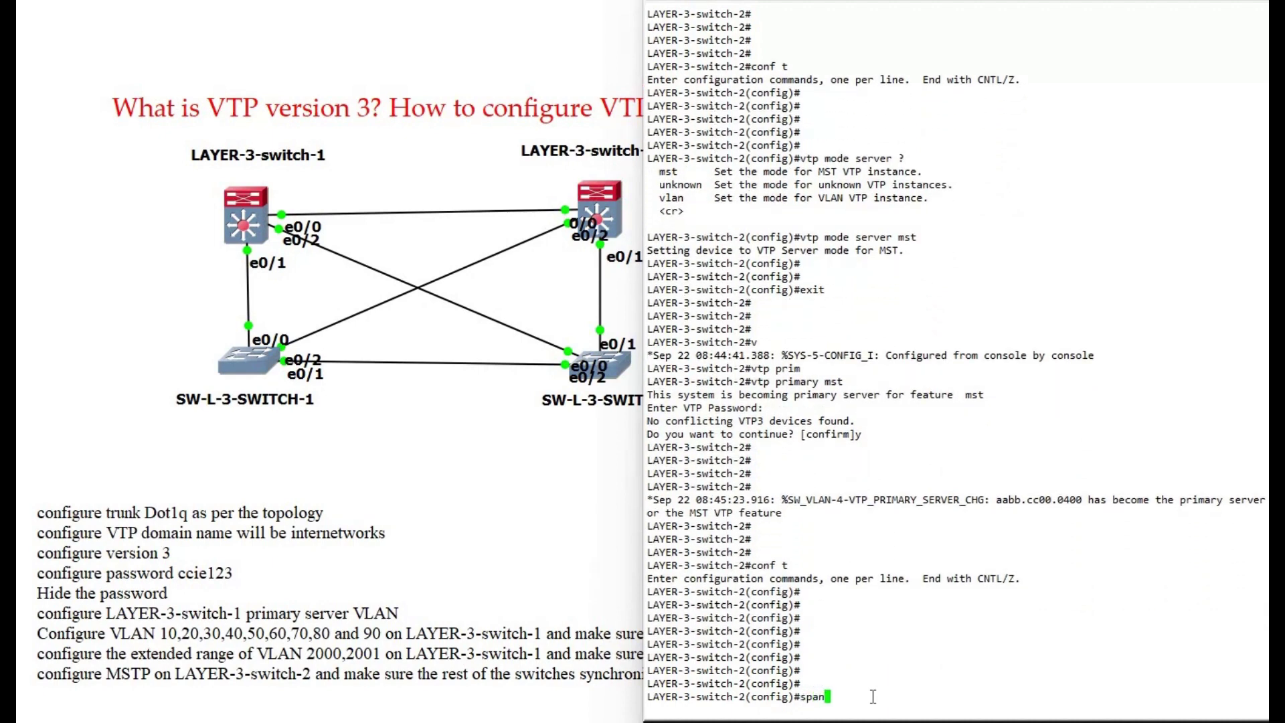
{"action": "key", "text": "Tab"}
{"action": "type", "text": "ms"}
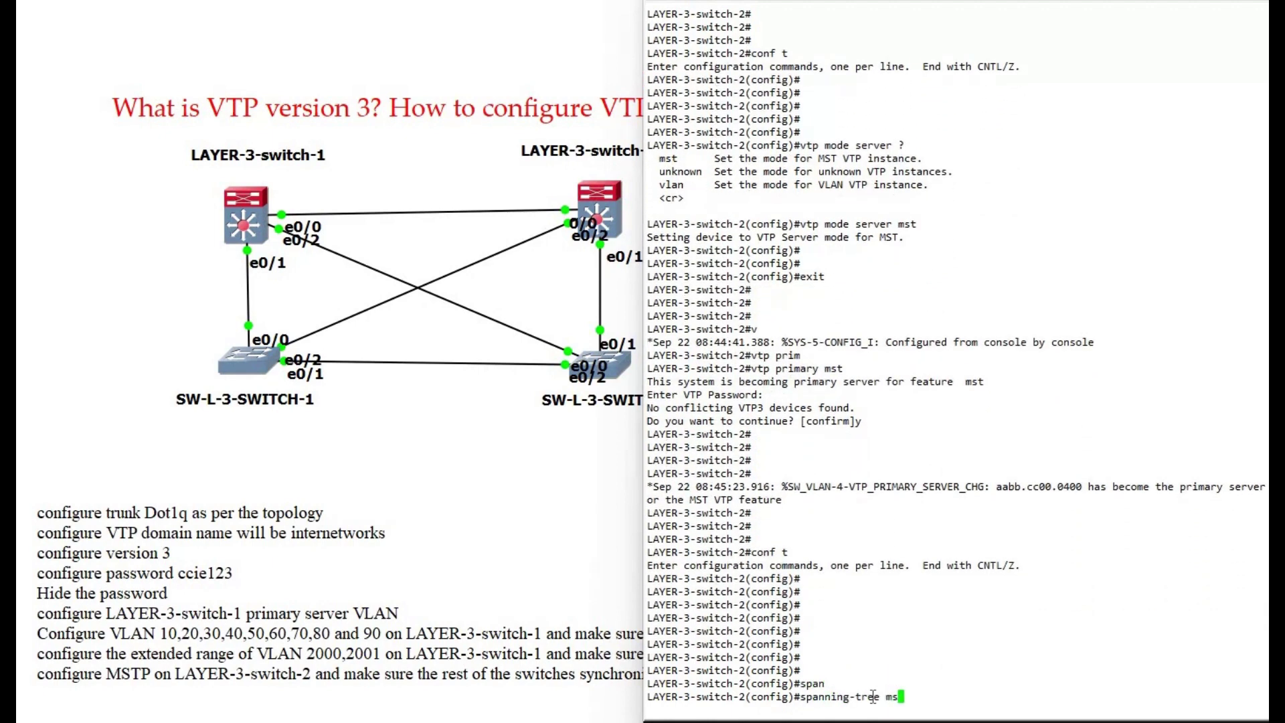
{"action": "type", "text": "t conf"}
{"action": "key", "text": "Tab"}
{"action": "key", "text": "Return"}
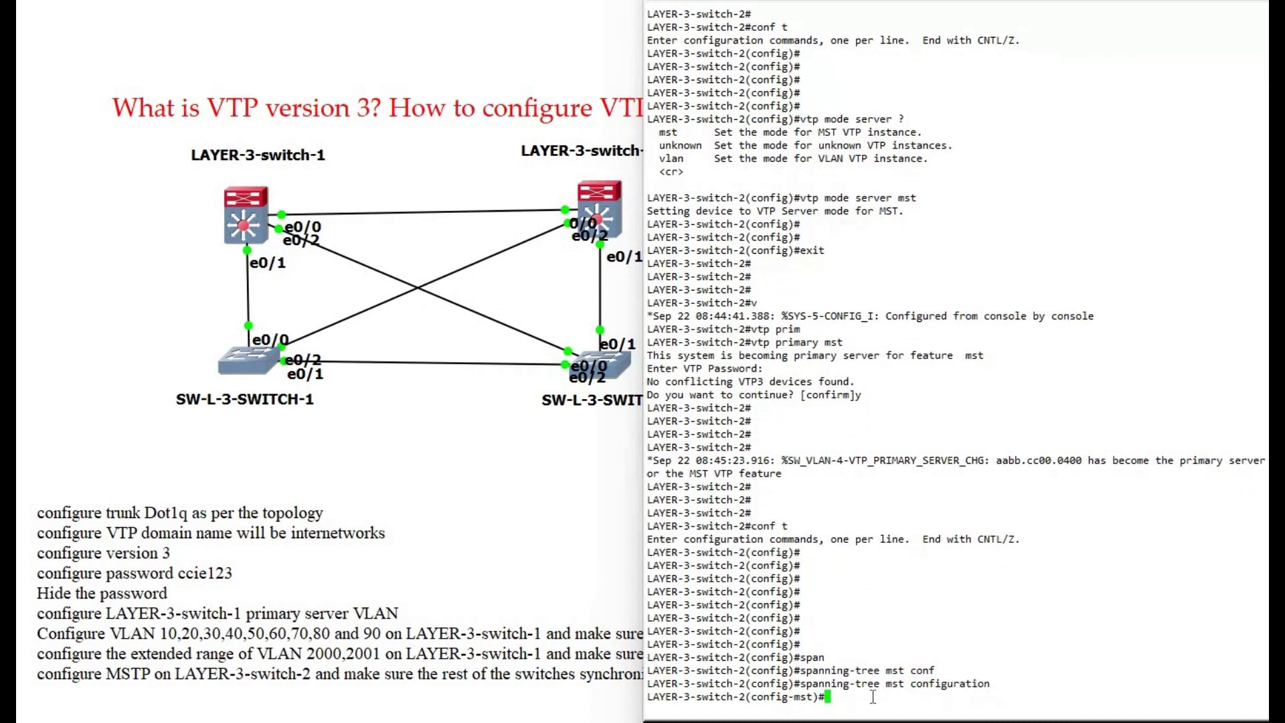
{"action": "type", "text": "name internetworks"}
{"action": "key", "text": "Return"}
{"action": "type", "text": "vi"}
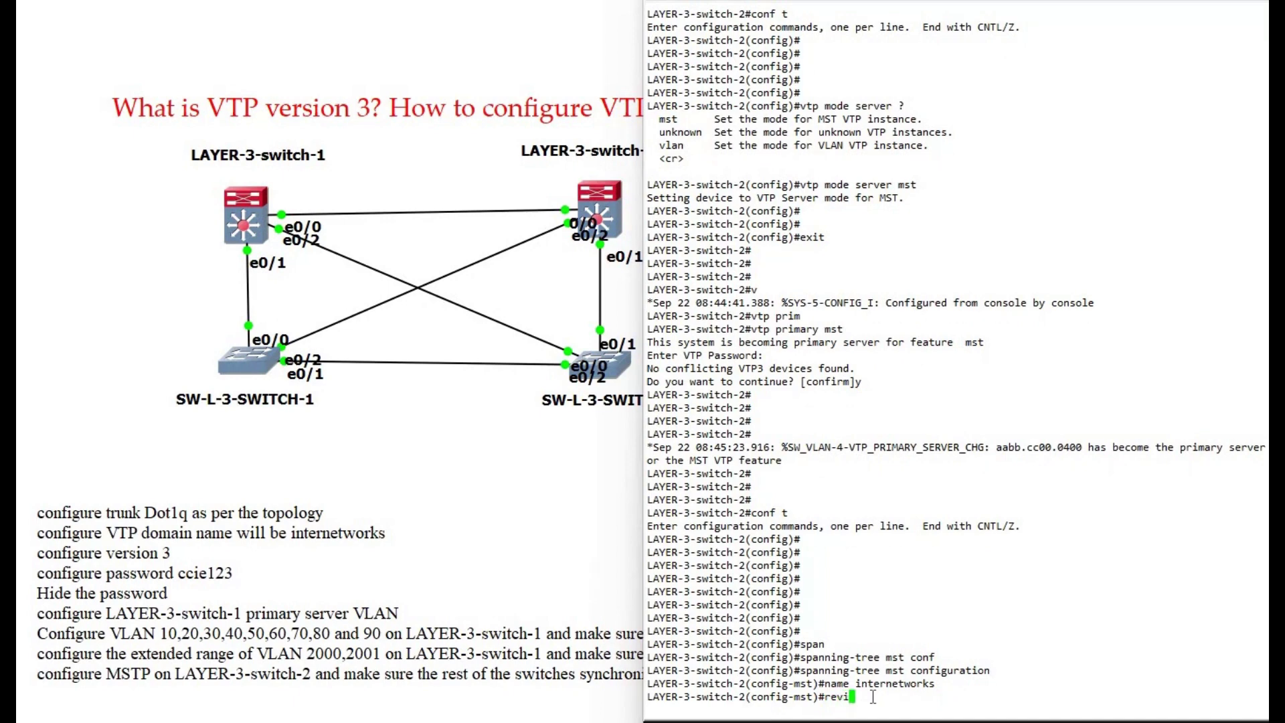
{"action": "type", "text": "sion 1"}
{"action": "key", "text": "Return"}
{"action": "key", "text": "Return"}
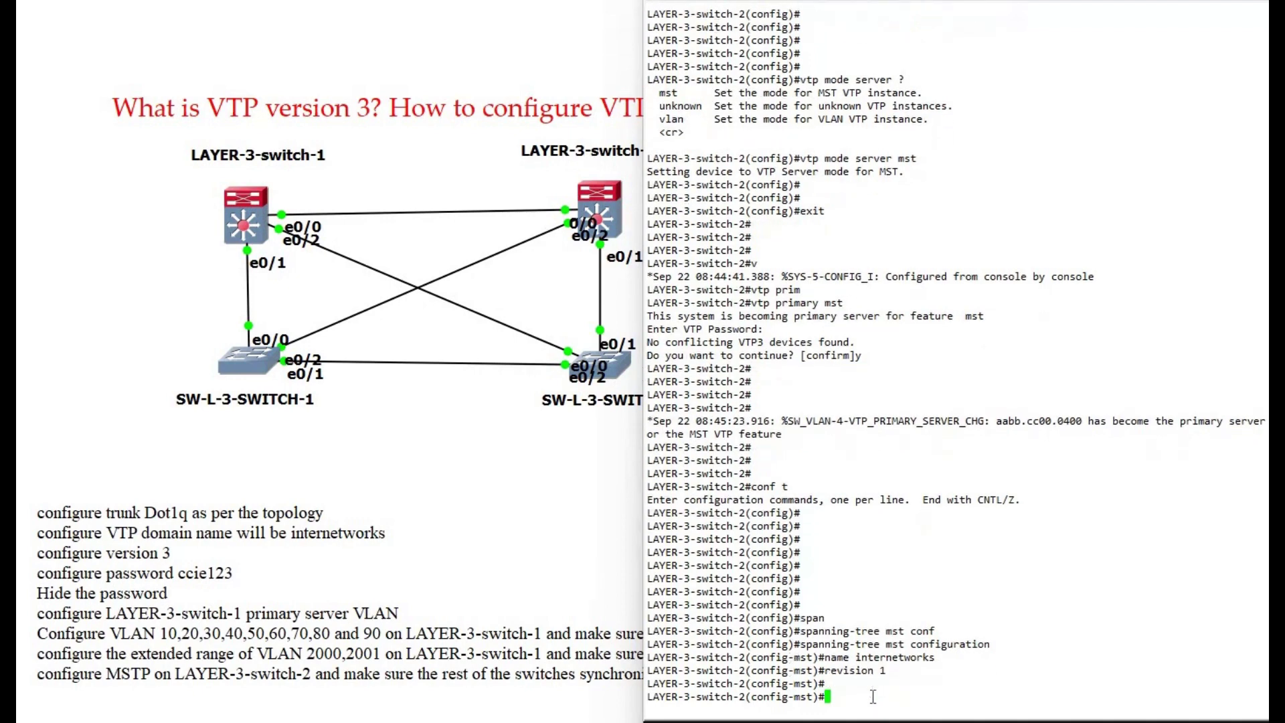
Step: Map MST instance 1 to VLANs 30,40 and instance 2 to VLANs 50,60
{"action": "type", "text": "ins"}
{"action": "key", "text": "Tab"}
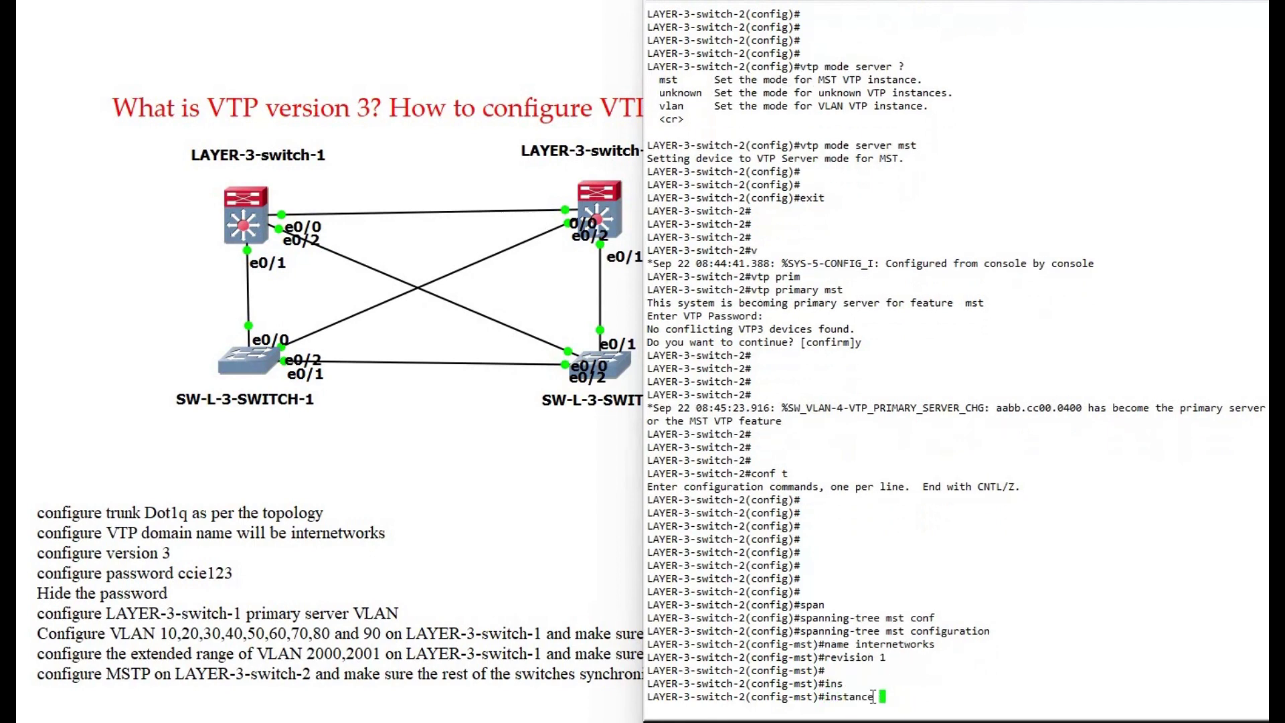
{"action": "type", "text": "1 vlan 30,40"}
{"action": "key", "text": "Return"}
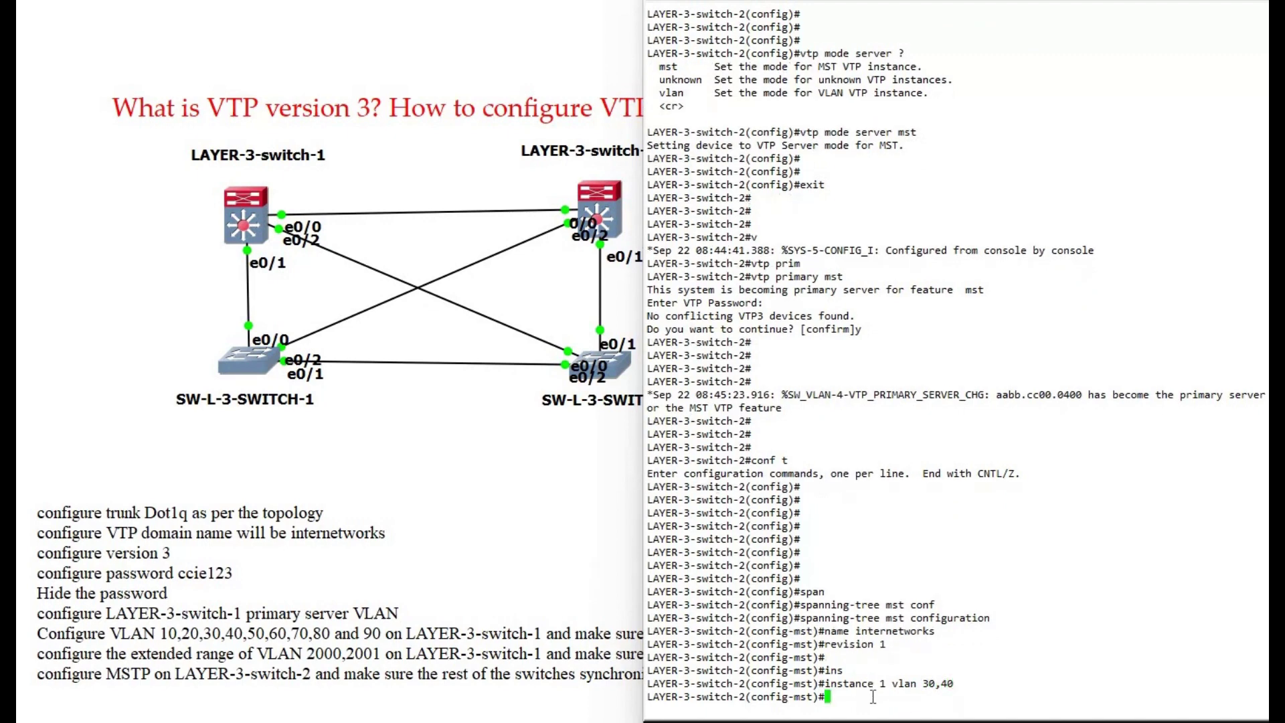
{"action": "key", "text": "Up"}
{"action": "key", "text": "Left"}
{"action": "key", "text": "Left"}
{"action": "key", "text": "Left"}
{"action": "key", "text": "Left"}
{"action": "key", "text": "Left"}
{"action": "key", "text": "Left"}
{"action": "key", "text": "Left"}
{"action": "key", "text": "Left"}
{"action": "key", "text": "Left"}
{"action": "key", "text": "Left"}
{"action": "key", "text": "Left"}
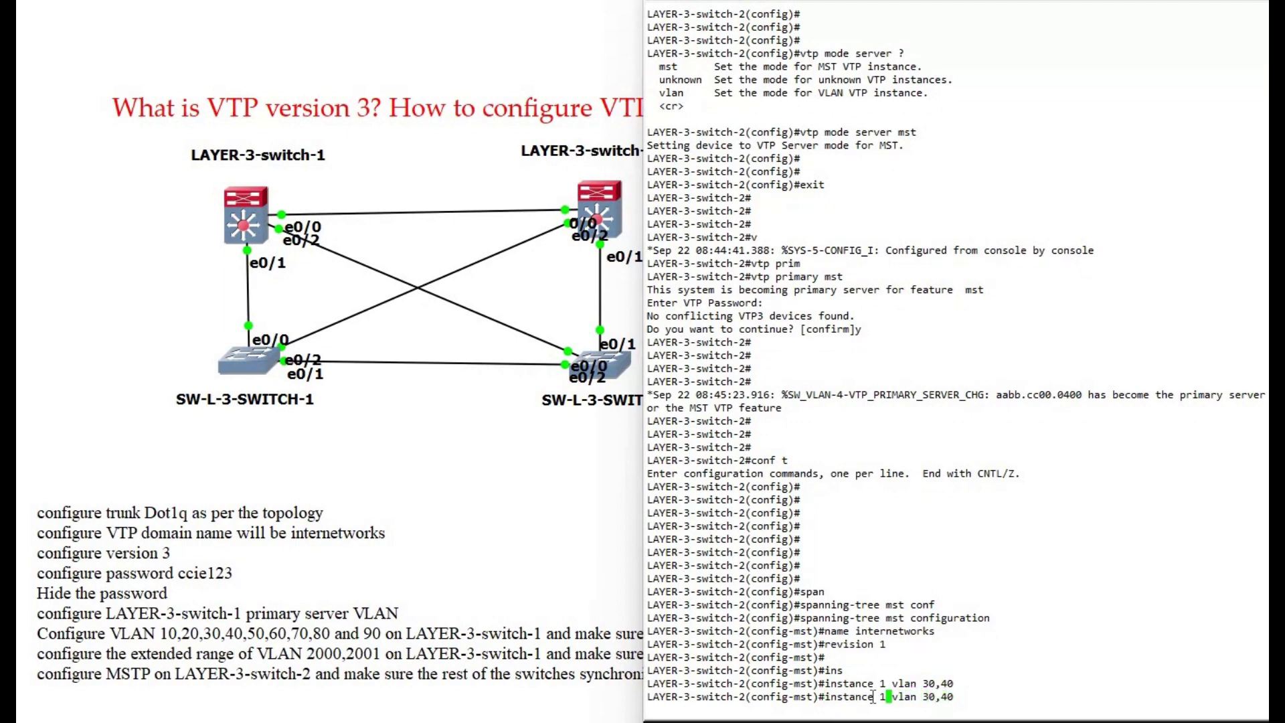
{"action": "key", "text": "BackSpace"}
{"action": "type", "text": "2"}
{"action": "key", "text": "Right"}
{"action": "key", "text": "Right"}
{"action": "key", "text": "Right"}
{"action": "key", "text": "Right"}
{"action": "key", "text": "Right"}
{"action": "key", "text": "Right"}
{"action": "key", "text": "Right"}
{"action": "key", "text": "BackSpace"}
{"action": "type", "text": "5"}
{"action": "key", "text": "Right"}
{"action": "key", "text": "Right"}
{"action": "key", "text": "Right"}
{"action": "key", "text": "BackSpace"}
{"action": "type", "text": "6"}
{"action": "key", "text": "Return"}
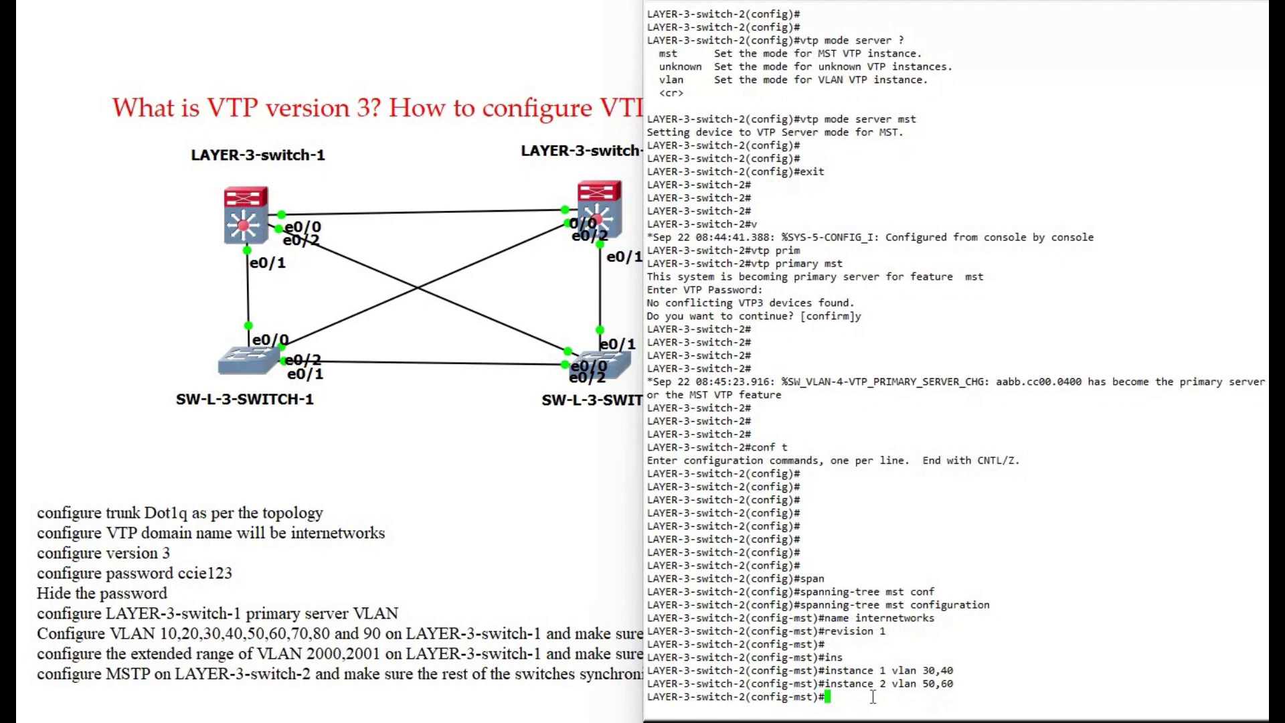
Step: Map MST instance 3 to VLANs 70,80 and exit MST configuration mode
{"action": "key", "text": "Up"}
{"action": "key", "text": "Left"}
{"action": "key", "text": "Left"}
{"action": "key", "text": "Left"}
{"action": "key", "text": "Left"}
{"action": "key", "text": "Left"}
{"action": "key", "text": "Left"}
{"action": "key", "text": "Left"}
{"action": "key", "text": "Left"}
{"action": "key", "text": "Left"}
{"action": "key", "text": "Left"}
{"action": "key", "text": "Left"}
{"action": "key", "text": "BackSpace"}
{"action": "type", "text": "3"}
{"action": "key", "text": "Right"}
{"action": "key", "text": "Right"}
{"action": "key", "text": "Right"}
{"action": "key", "text": "Right"}
{"action": "key", "text": "Right"}
{"action": "key", "text": "Right"}
{"action": "key", "text": "Right"}
{"action": "key", "text": "BackSpace"}
{"action": "type", "text": "7"}
{"action": "key", "text": "Right"}
{"action": "key", "text": "Right"}
{"action": "key", "text": "Right"}
{"action": "key", "text": "BackSpace"}
{"action": "type", "text": "8"}
{"action": "key", "text": "Return"}
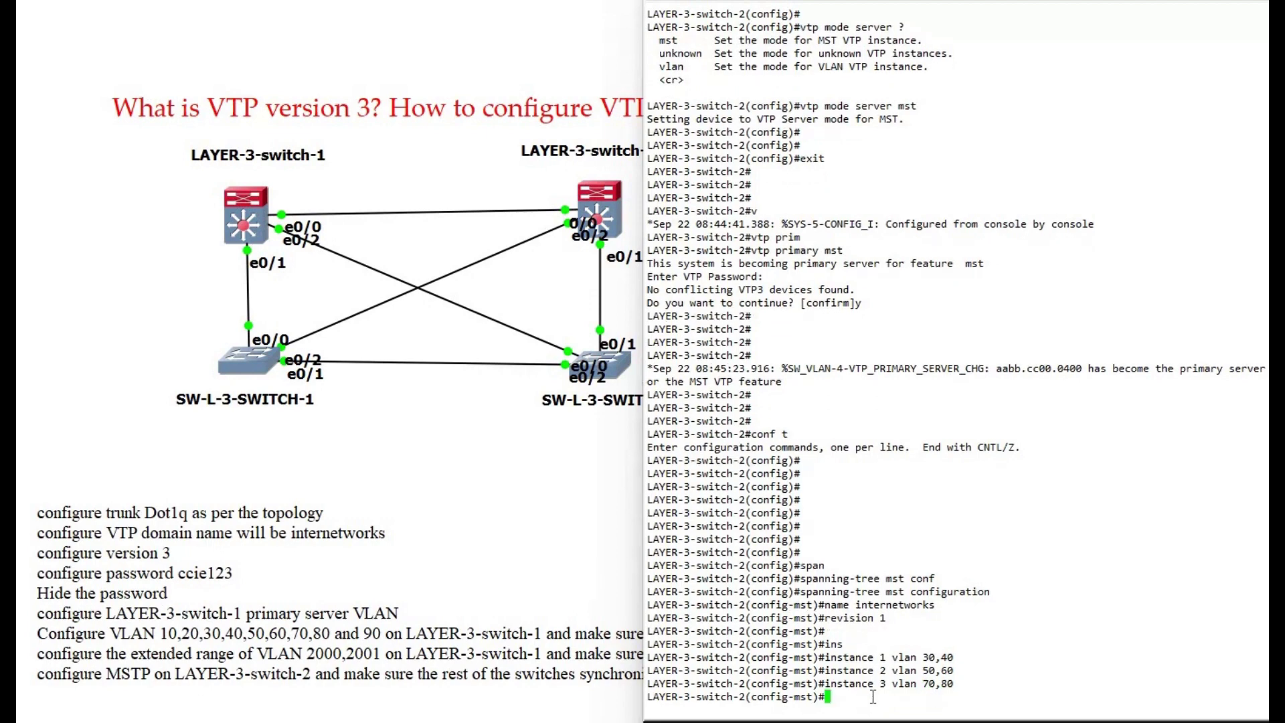
{"action": "type", "text": "exit"}
{"action": "key", "text": "Return"}
{"action": "key", "text": "Return"}
{"action": "key", "text": "Return"}
{"action": "key", "text": "Return"}
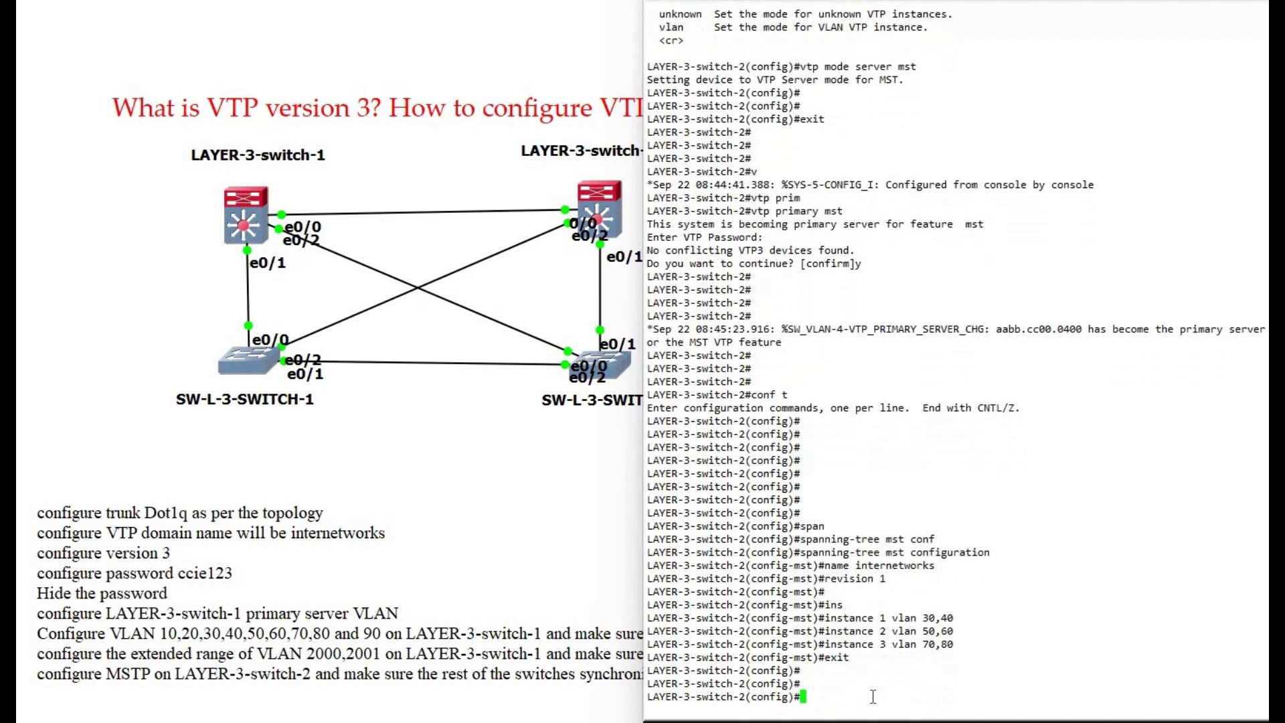
Step: Copy switch-2's MST configuration block from 'span' to 'exit' and move to the LAYER-3-switch-1 console
{"action": "left_click_drag", "start_coordinate": [856, 652], "coordinate": [771, 628]}
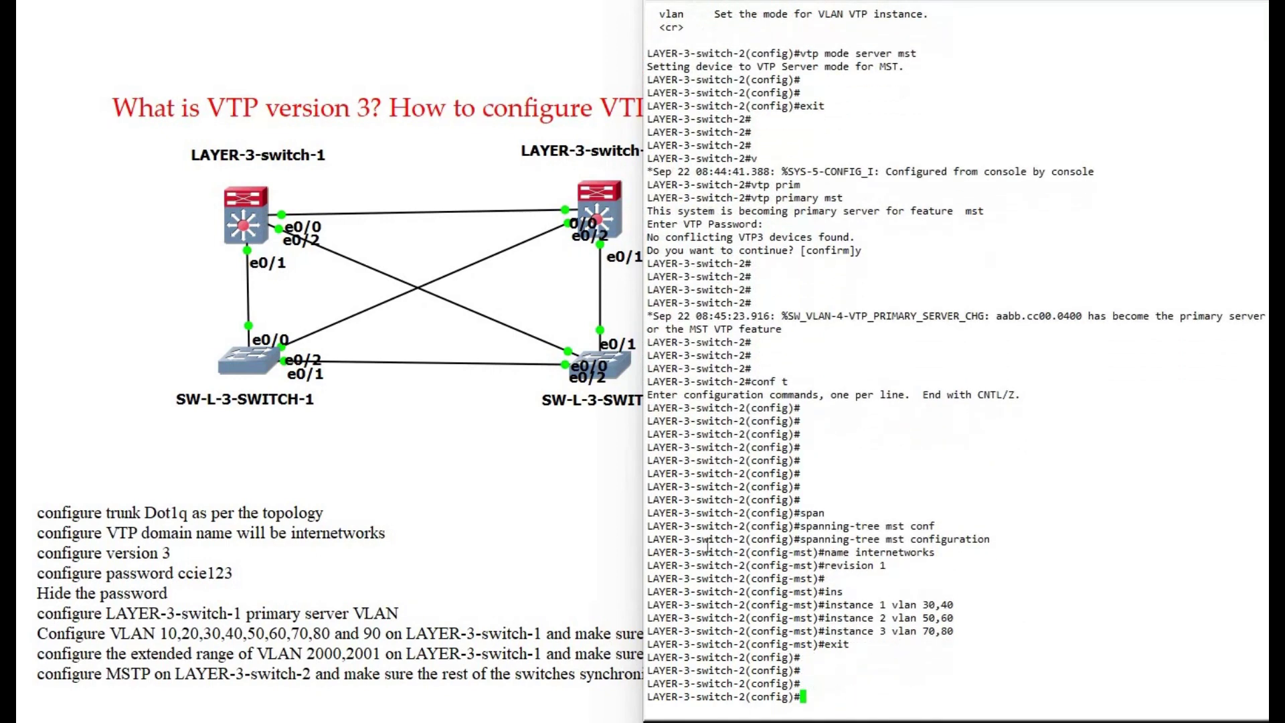
{"action": "left_click_drag", "start_coordinate": [690, 506], "coordinate": [684, 513]}
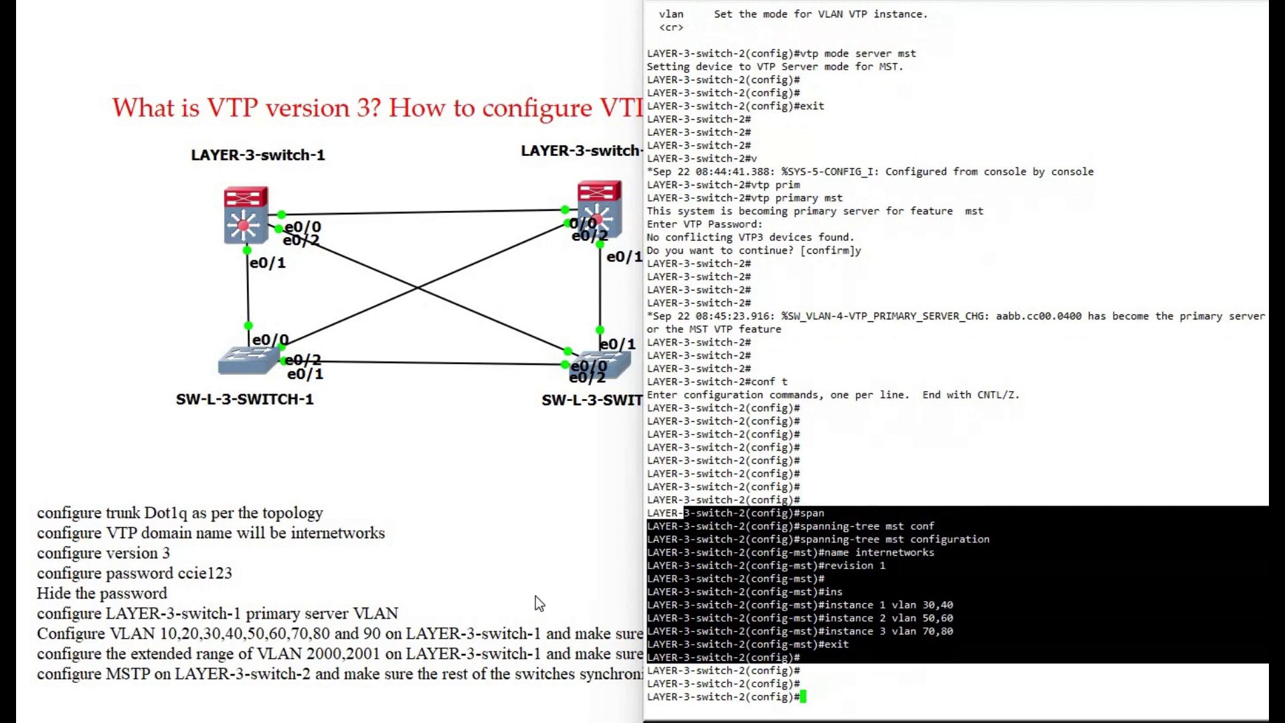
{"action": "left_click", "coordinate": [502, 678]}
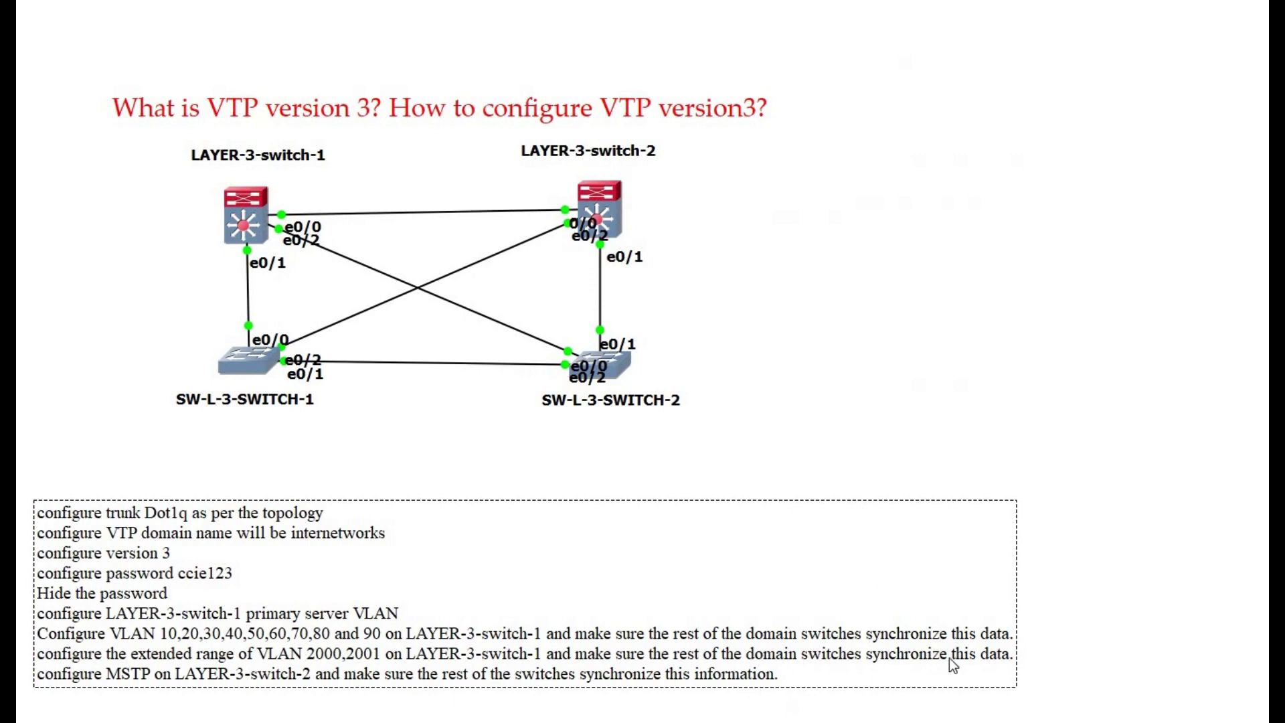
{"action": "key", "text": "alt+Tab"}
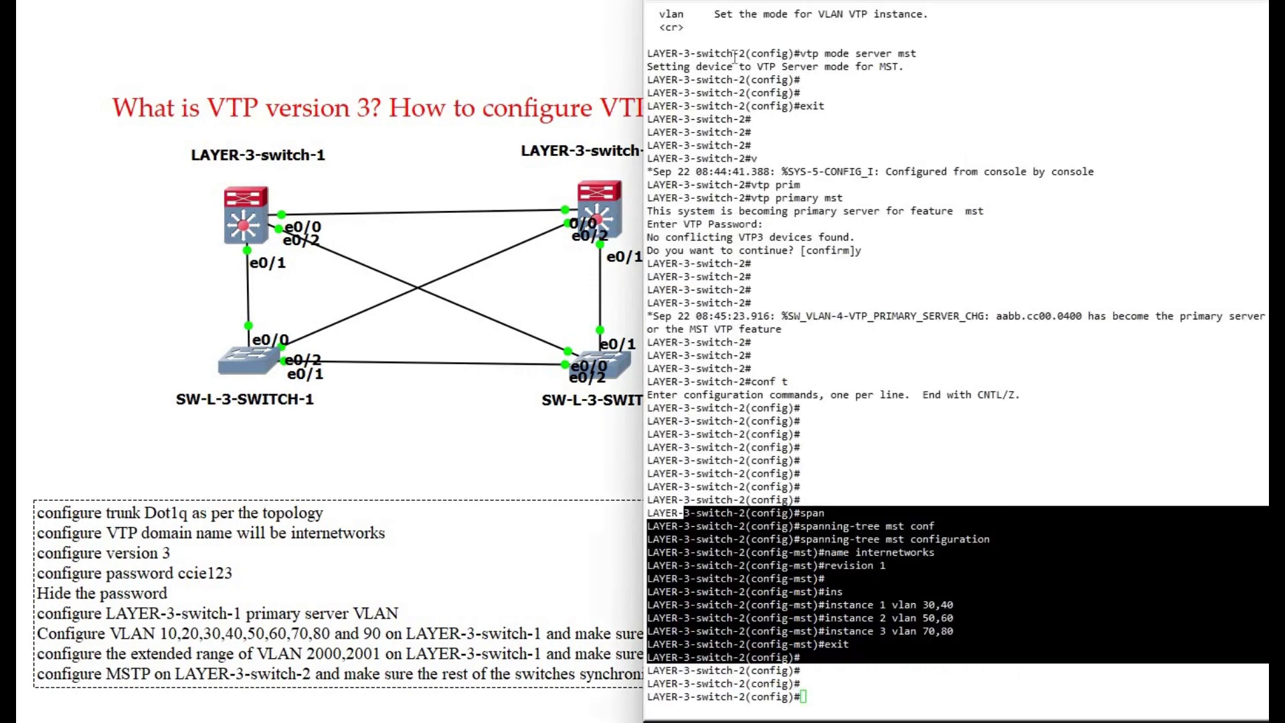
{"action": "left_click_drag", "start_coordinate": [848, 644], "coordinate": [646, 513]}
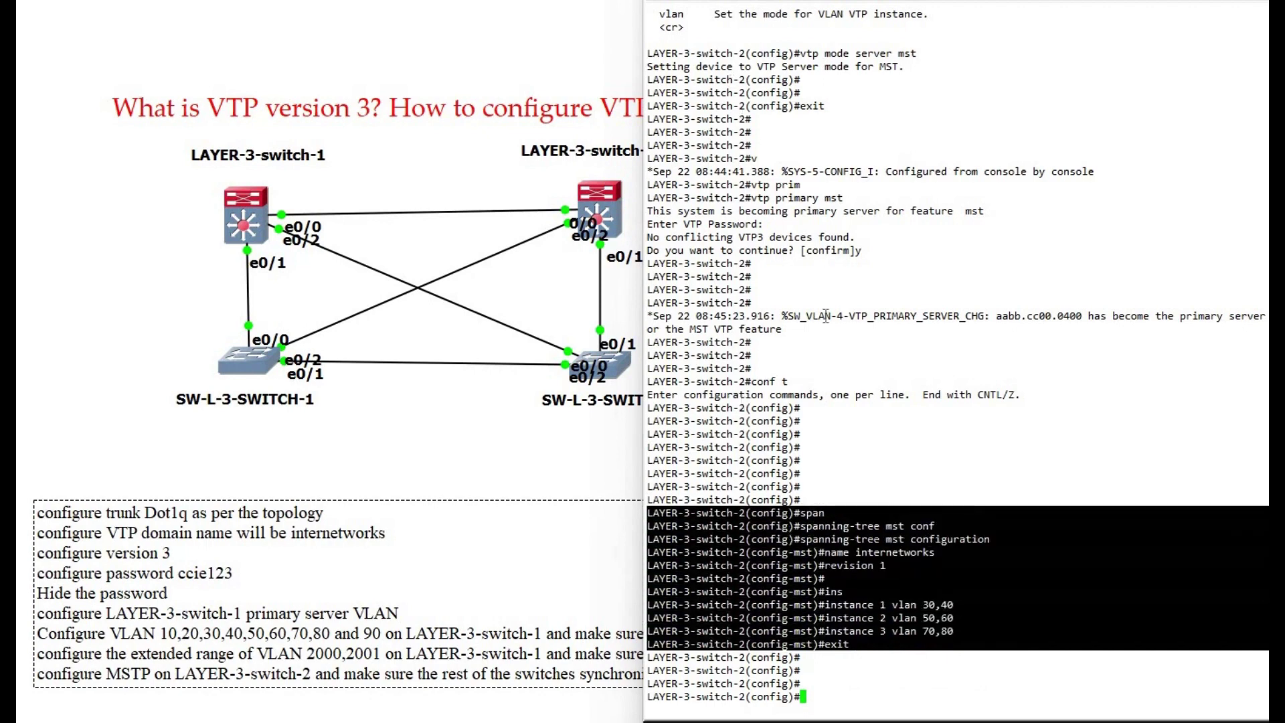
{"action": "key", "text": "alt+Tab"}
{"action": "key", "text": "Return"}
{"action": "key", "text": "Return"}
{"action": "key", "text": "Return"}
{"action": "key", "text": "Return"}
{"action": "key", "text": "Return"}
{"action": "key", "text": "Return"}
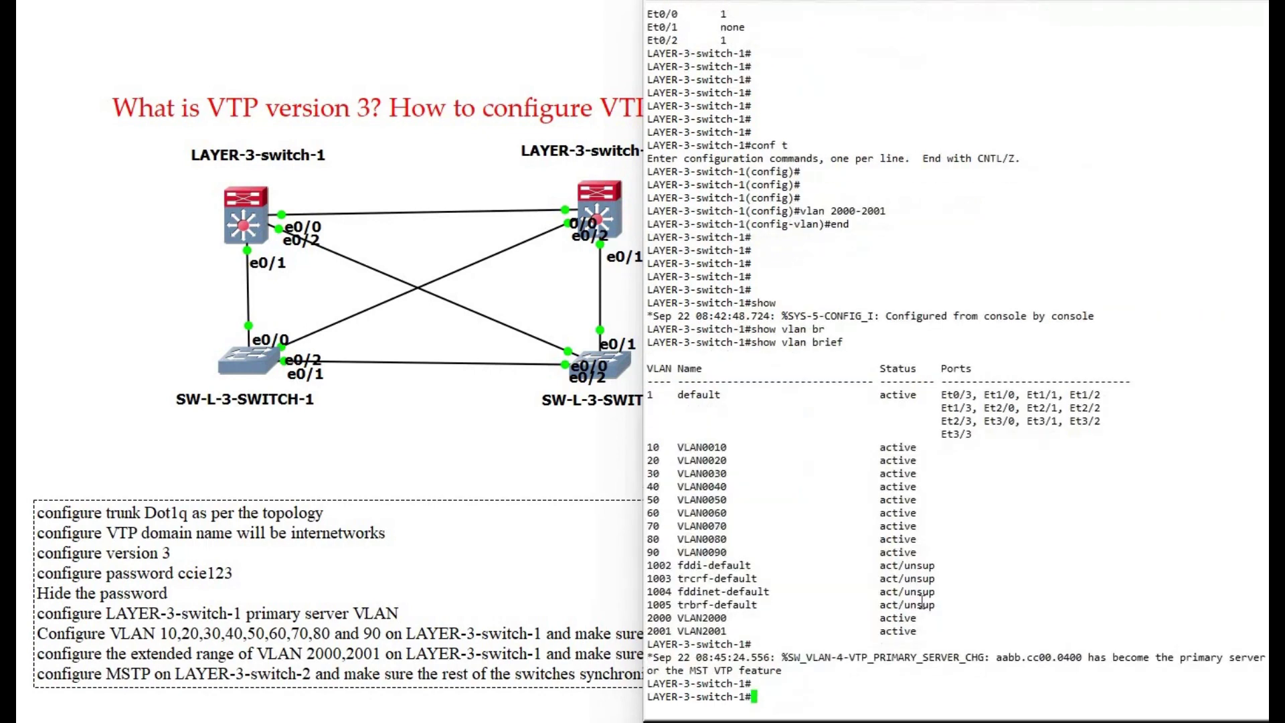
Step: Display switch-1's VTP status: Primary Server for VLANs, 14 VLANs, revision 3, MST Transparent
{"action": "type", "text": "show "}
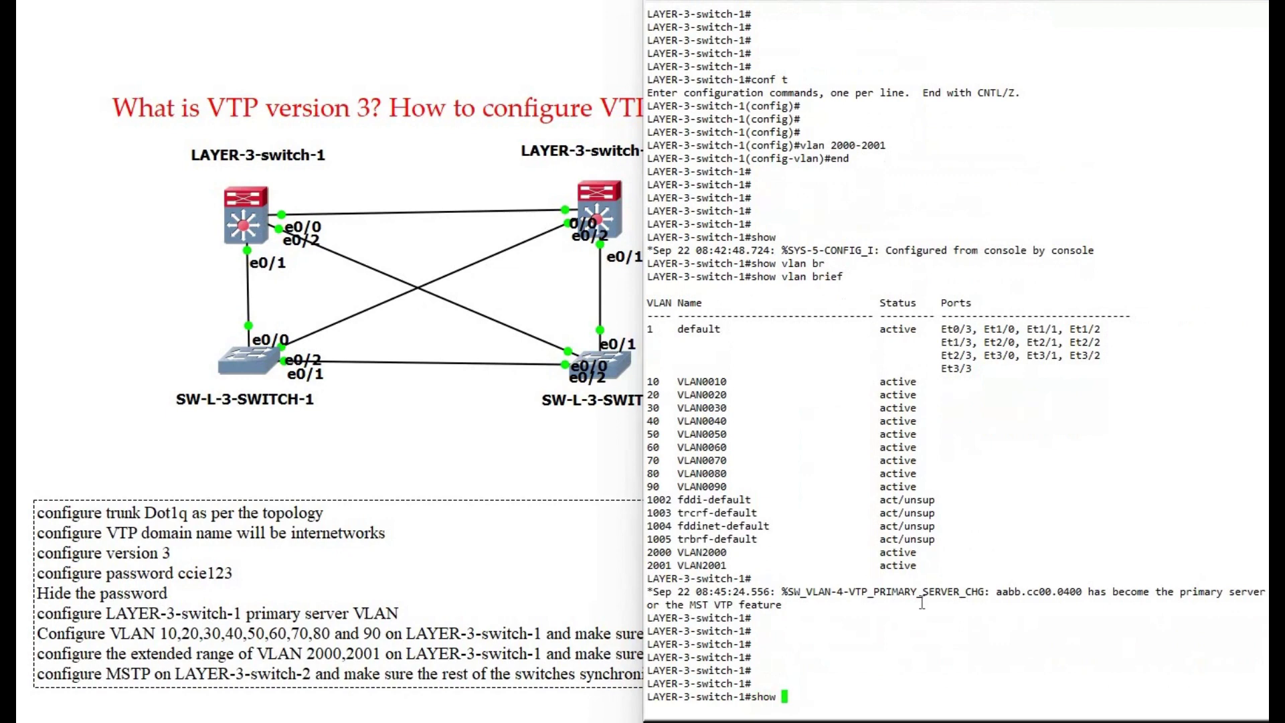
{"action": "type", "text": "vtp st"}
{"action": "key", "text": "Tab"}
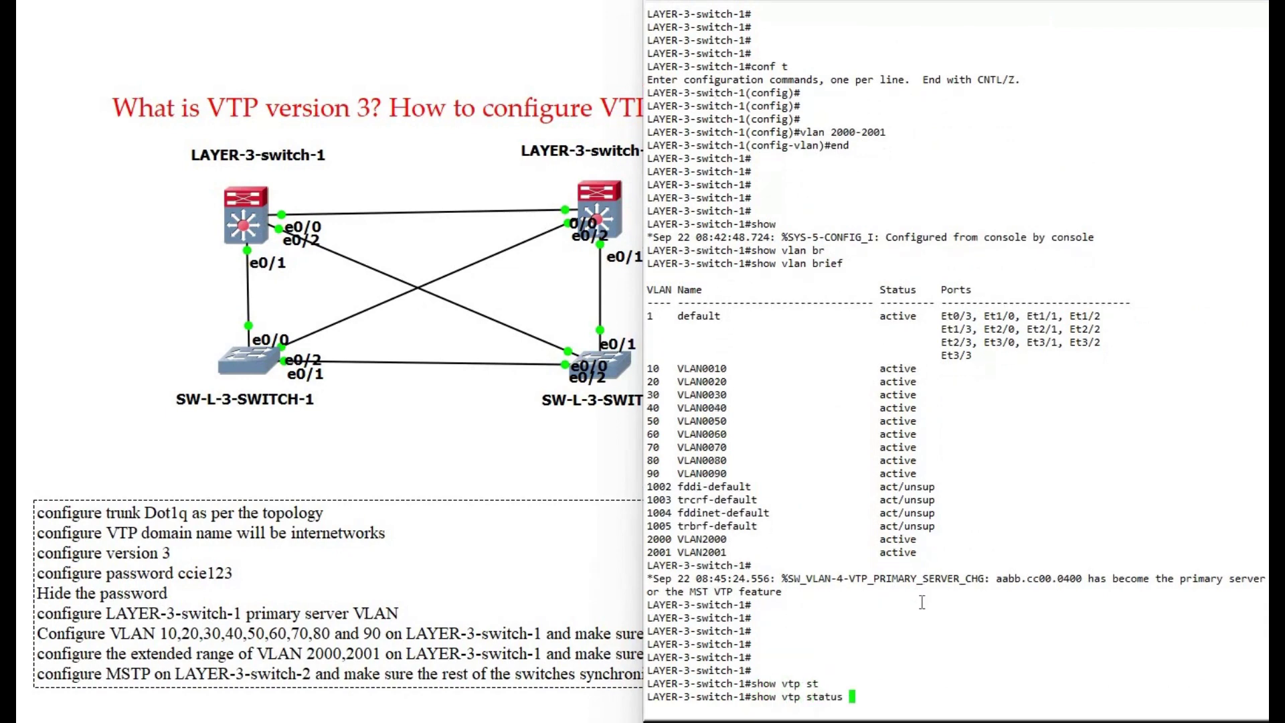
{"action": "key", "text": "Return"}
{"action": "key", "text": "space"}
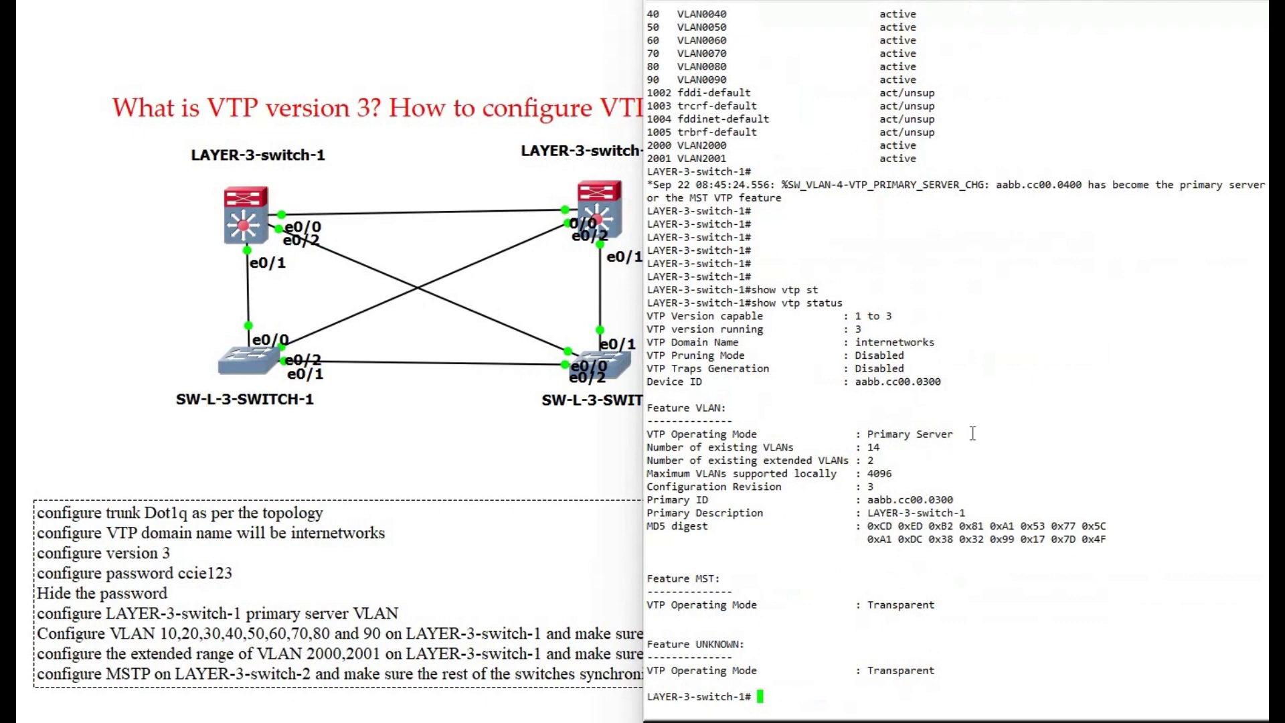
{"action": "left_click_drag", "start_coordinate": [937, 434], "coordinate": [683, 339]}
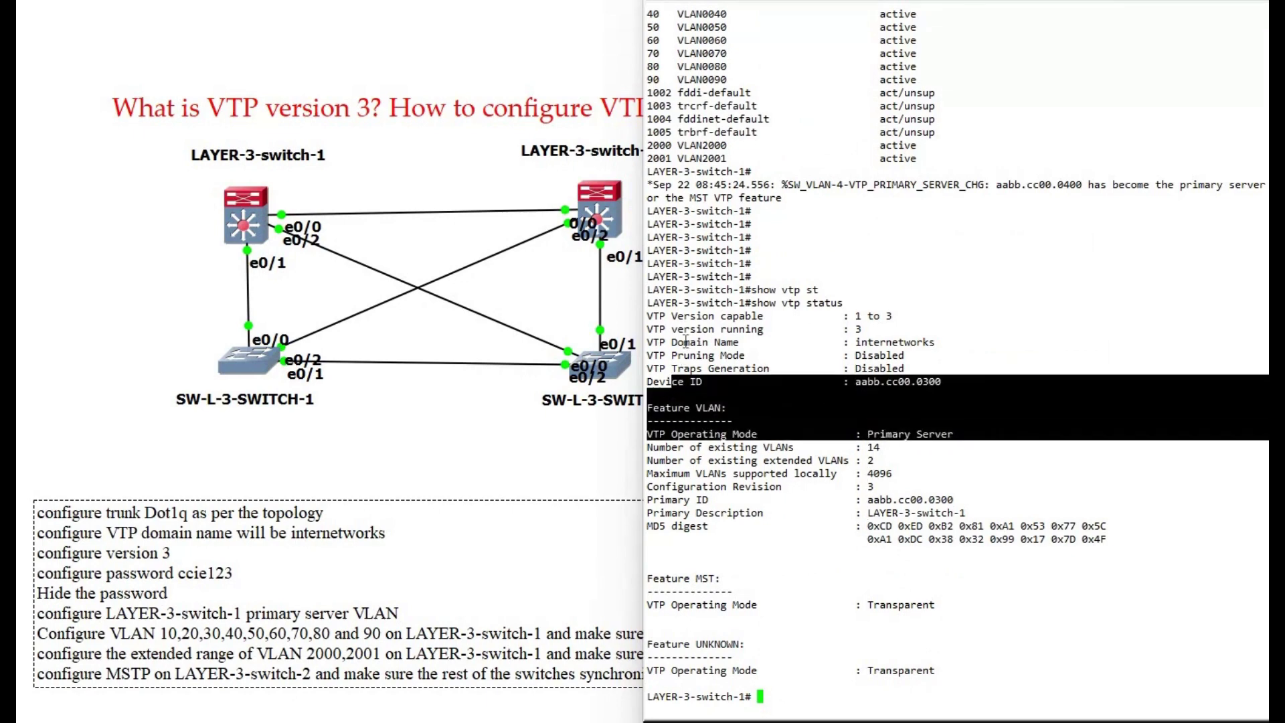
{"action": "left_click", "coordinate": [861, 638]}
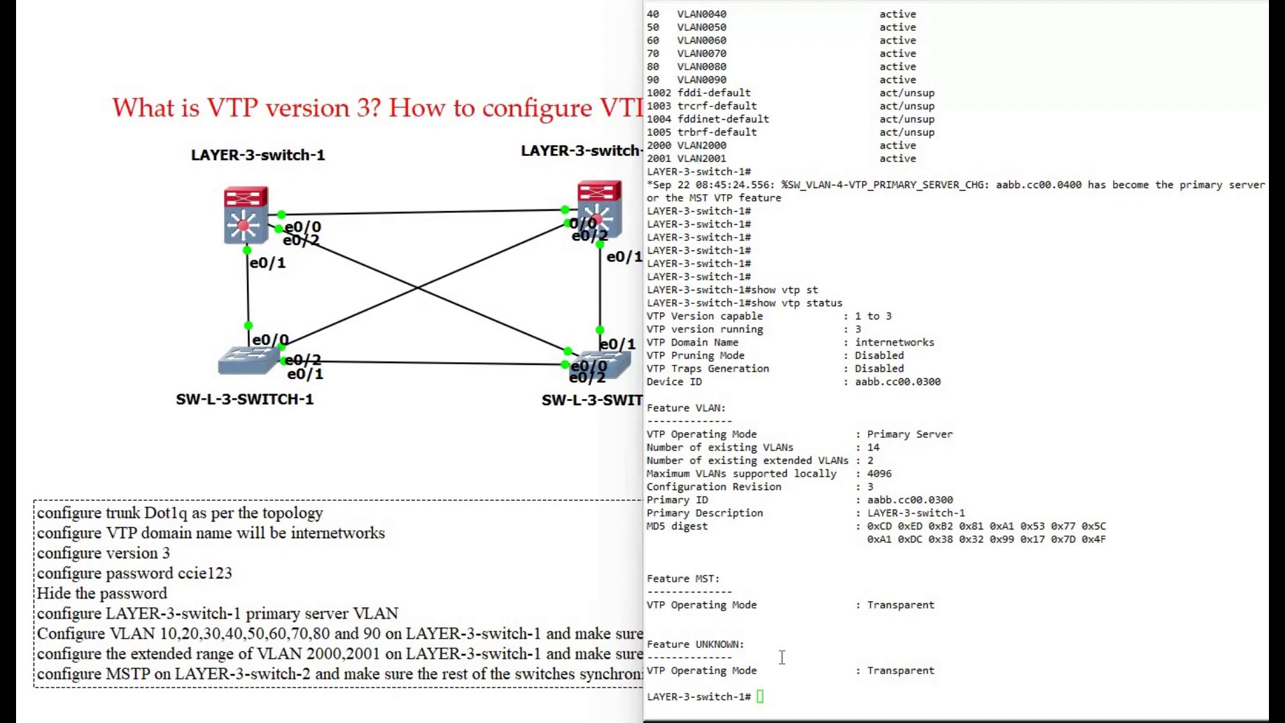
Step: In global configuration, run 'vtp mode client mst' on LAYER-3-switch-1
{"action": "type", "text": "conf t"}
{"action": "key", "text": "Return"}
{"action": "key", "text": "Return"}
{"action": "key", "text": "Return"}
{"action": "key", "text": "Return"}
{"action": "key", "text": "Return"}
{"action": "key", "text": "Return"}
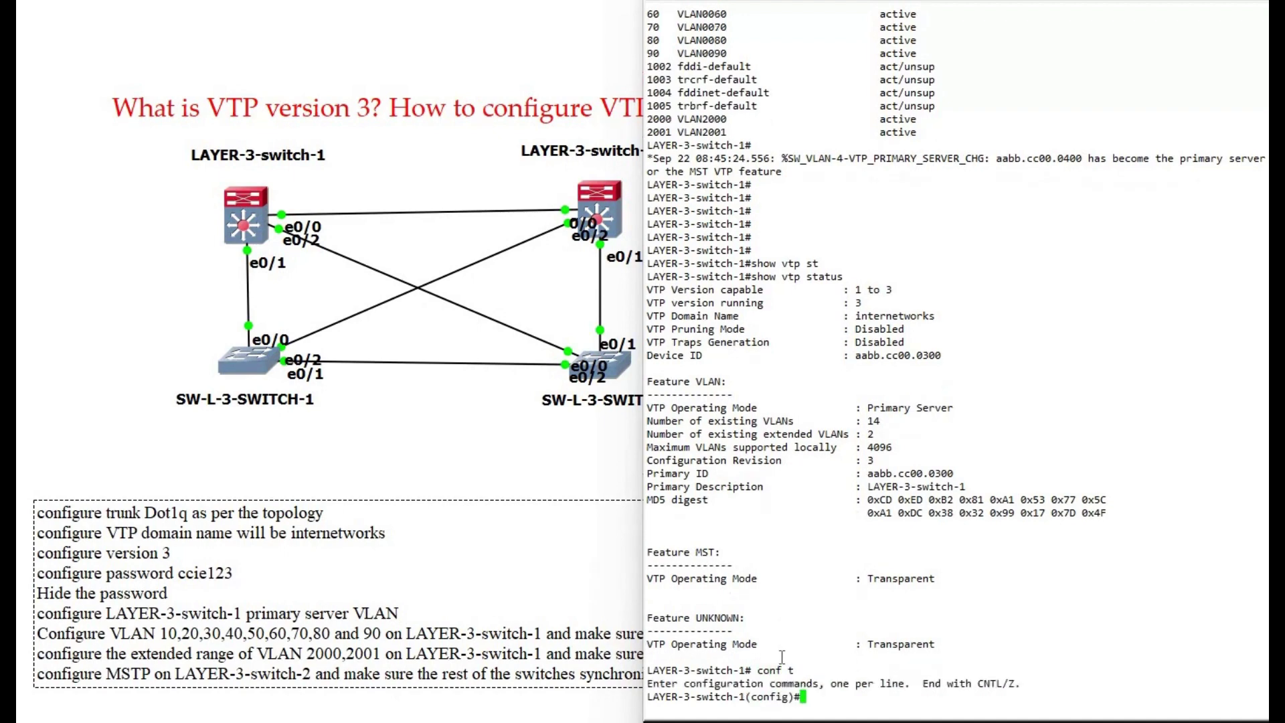
{"action": "type", "text": "vtp"}
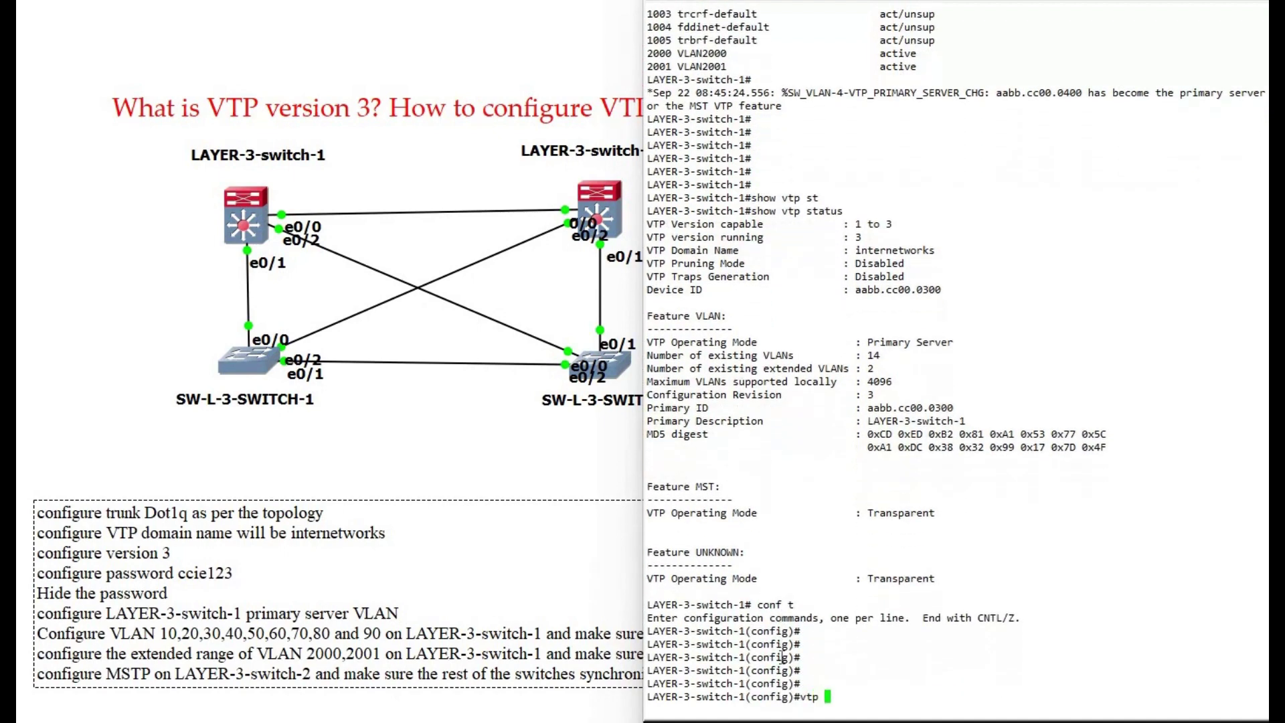
{"action": "key", "text": "BackSpace"}
{"action": "key", "text": "BackSpace"}
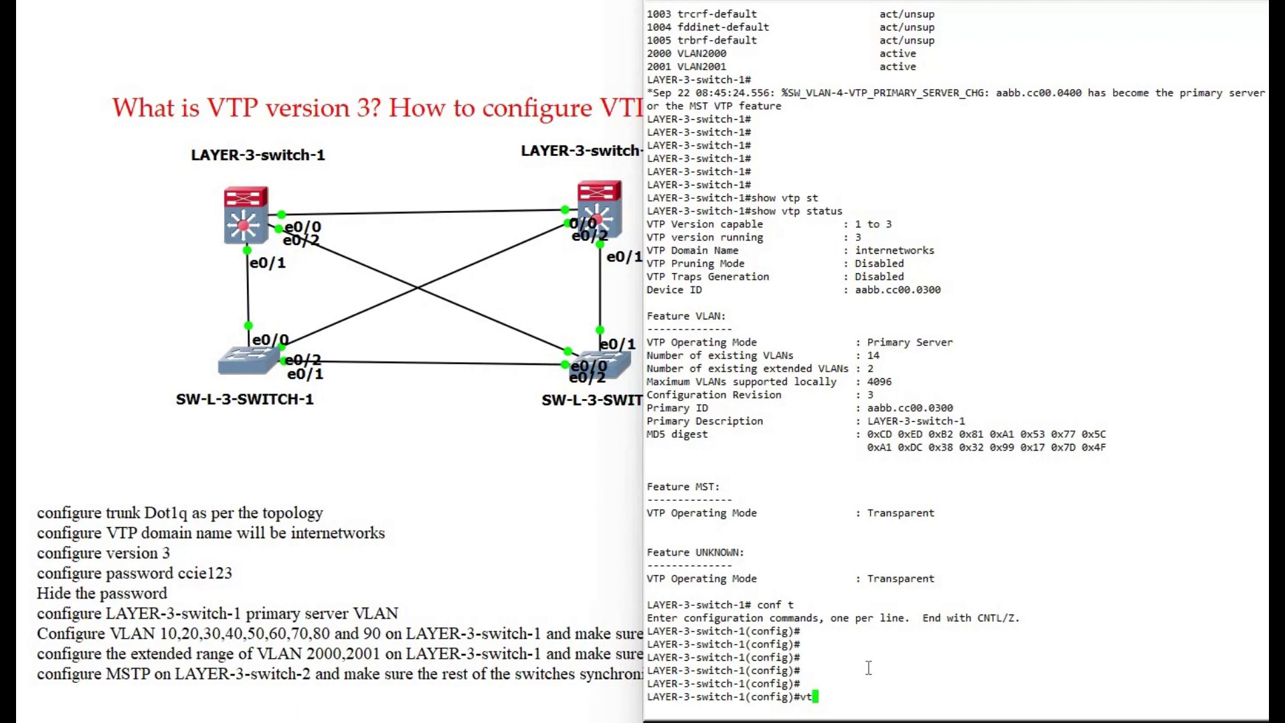
{"action": "type", "text": "p mo"}
{"action": "key", "text": "Tab"}
{"action": "type", "text": "c"}
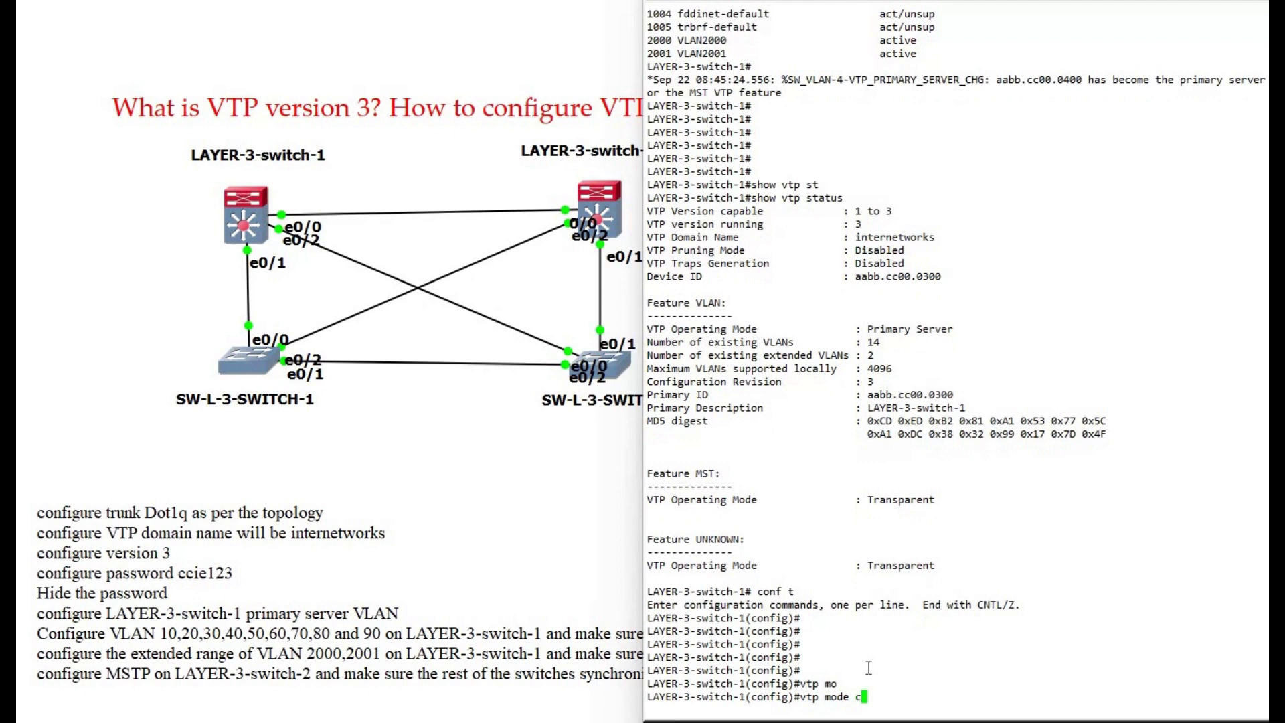
{"action": "type", "text": "l"}
{"action": "key", "text": "Tab"}
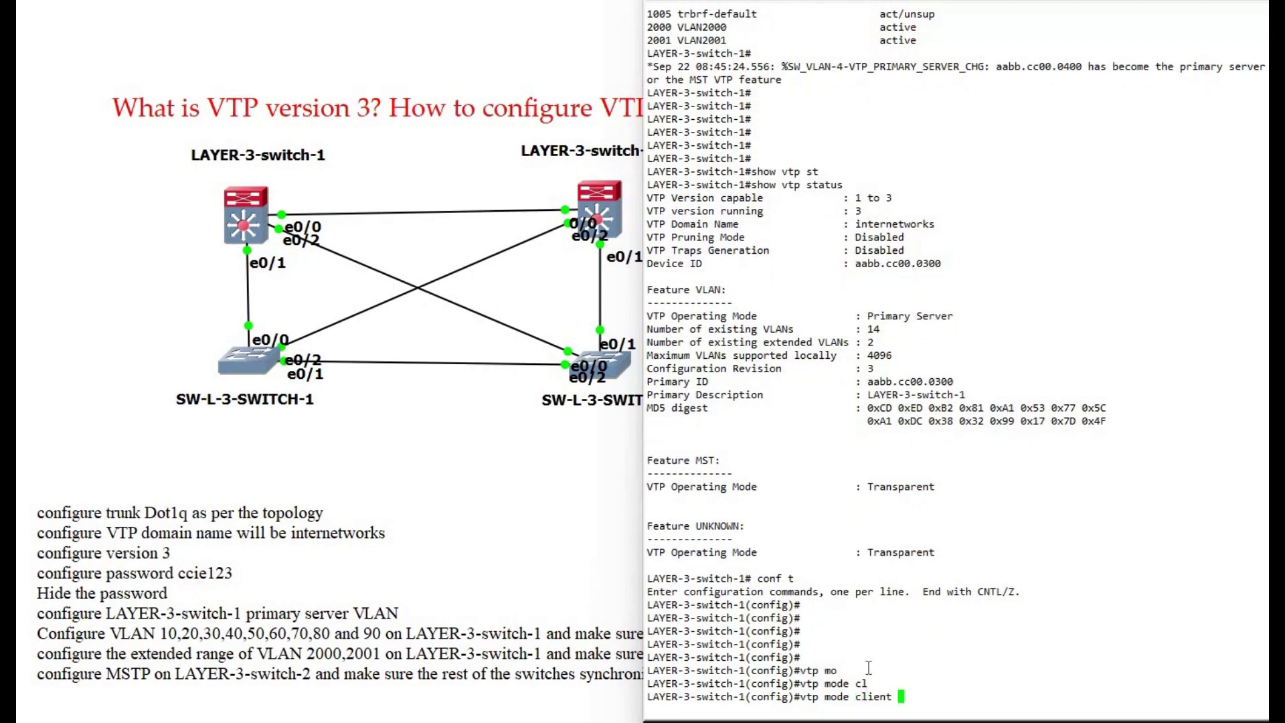
{"action": "type", "text": "?"}
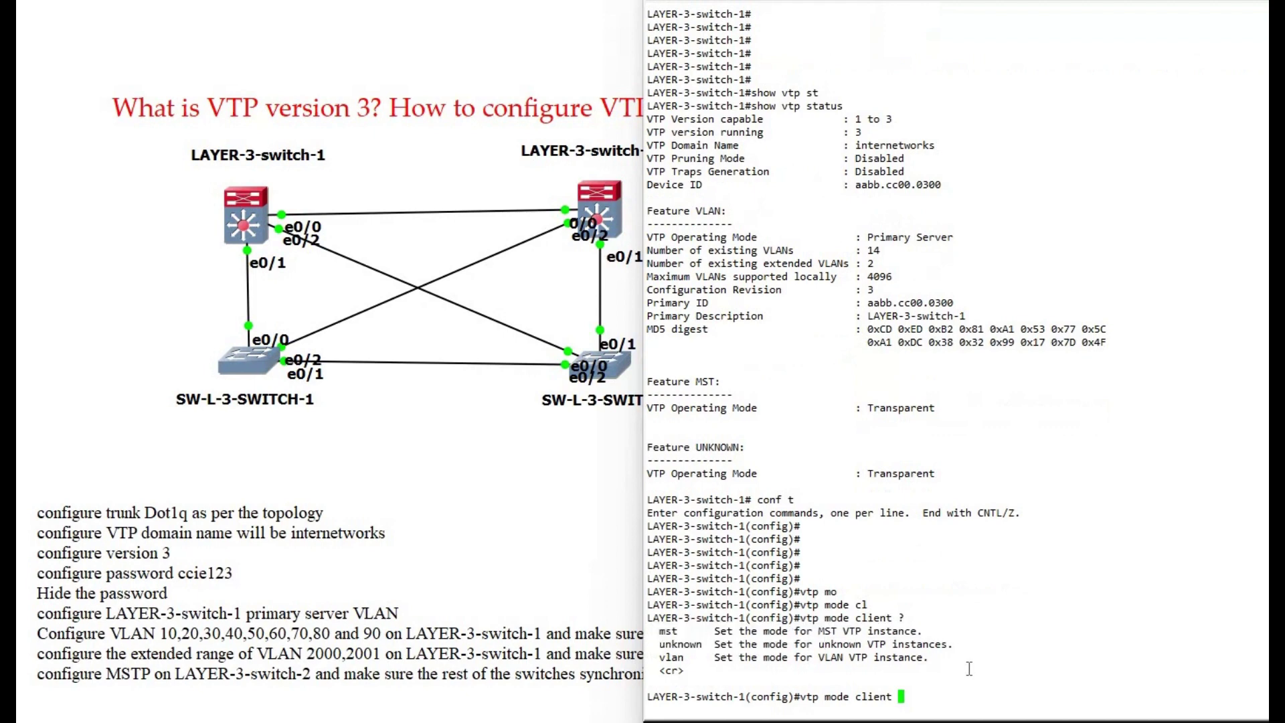
{"action": "type", "text": "mst"}
{"action": "key", "text": "Return"}
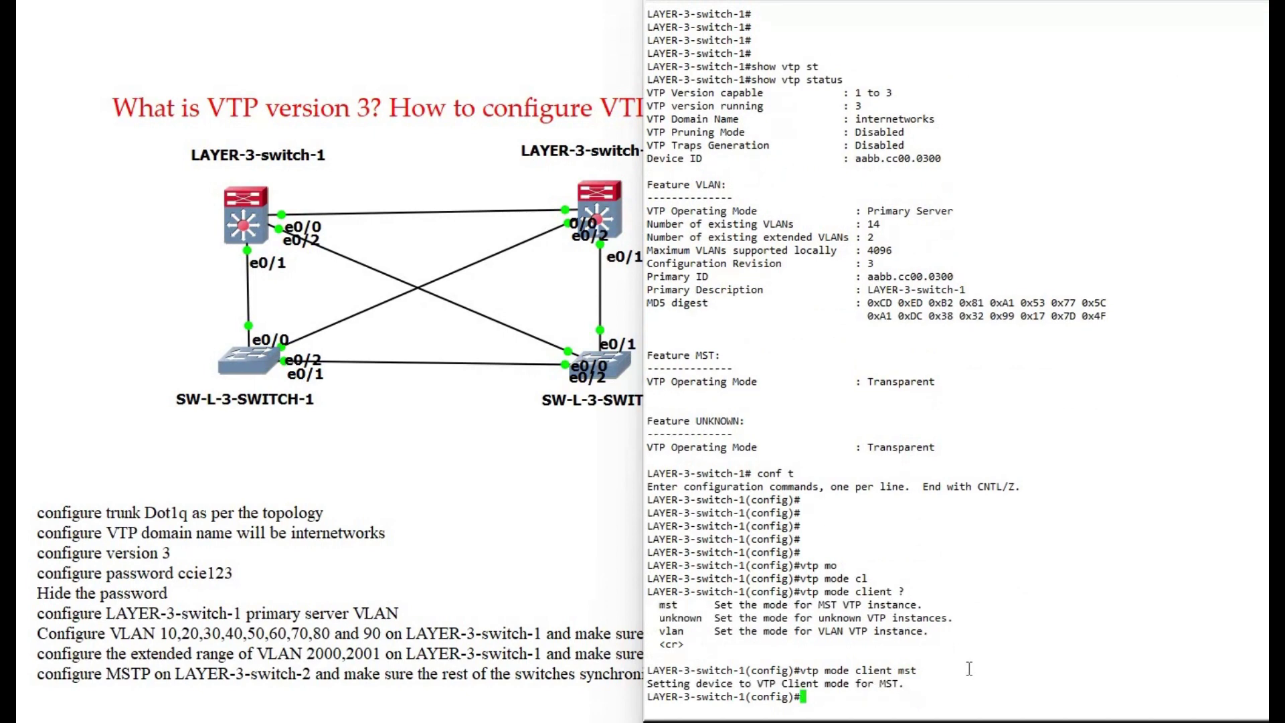
Step: Return to privileged exec with 'end' and begin typing the show vtp command
{"action": "key", "text": "Return"}
{"action": "key", "text": "Return"}
{"action": "type", "text": "en"}
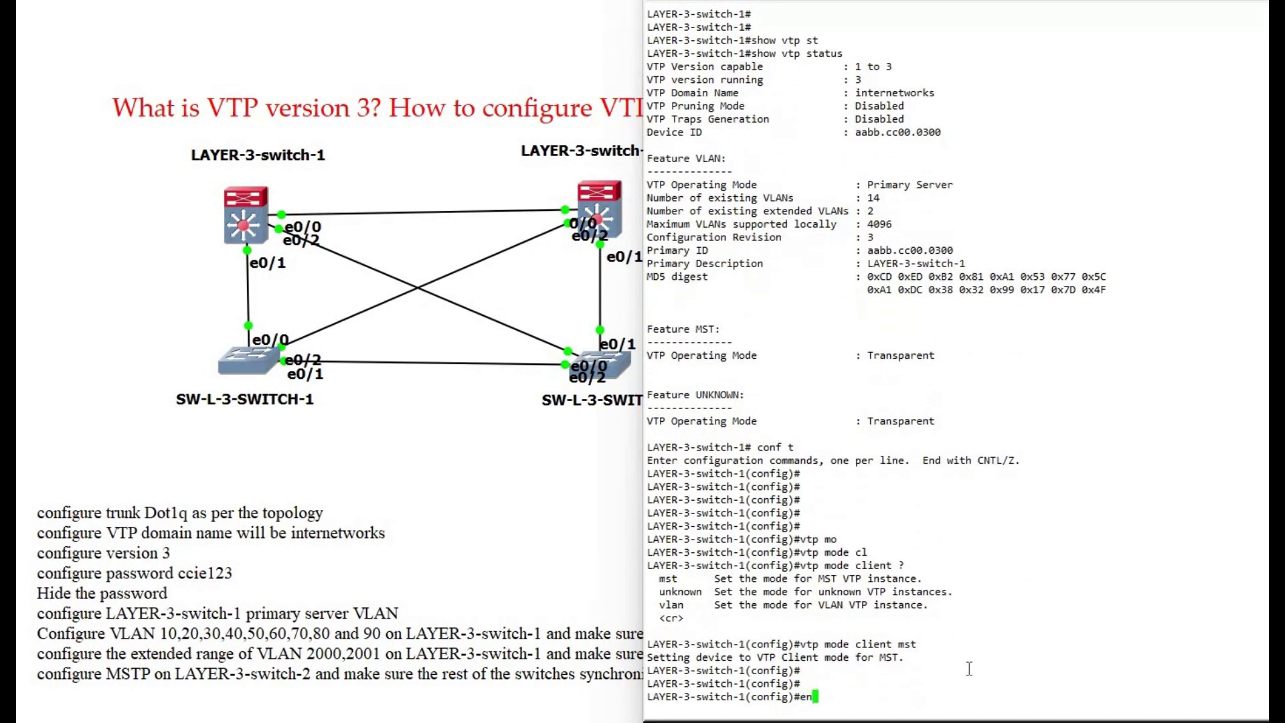
{"action": "type", "text": "d"}
{"action": "key", "text": "Return"}
{"action": "key", "text": "Return"}
{"action": "key", "text": "Return"}
{"action": "type", "text": "show "}
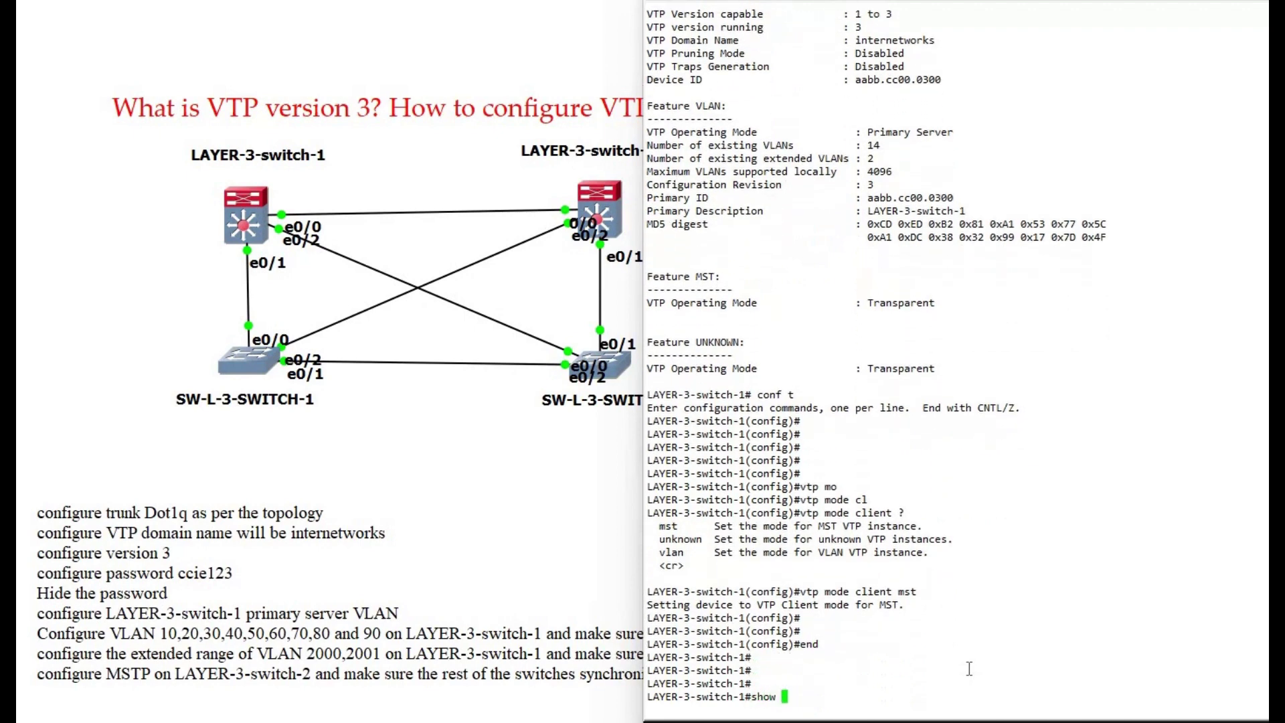
{"action": "type", "text": "vtp"}
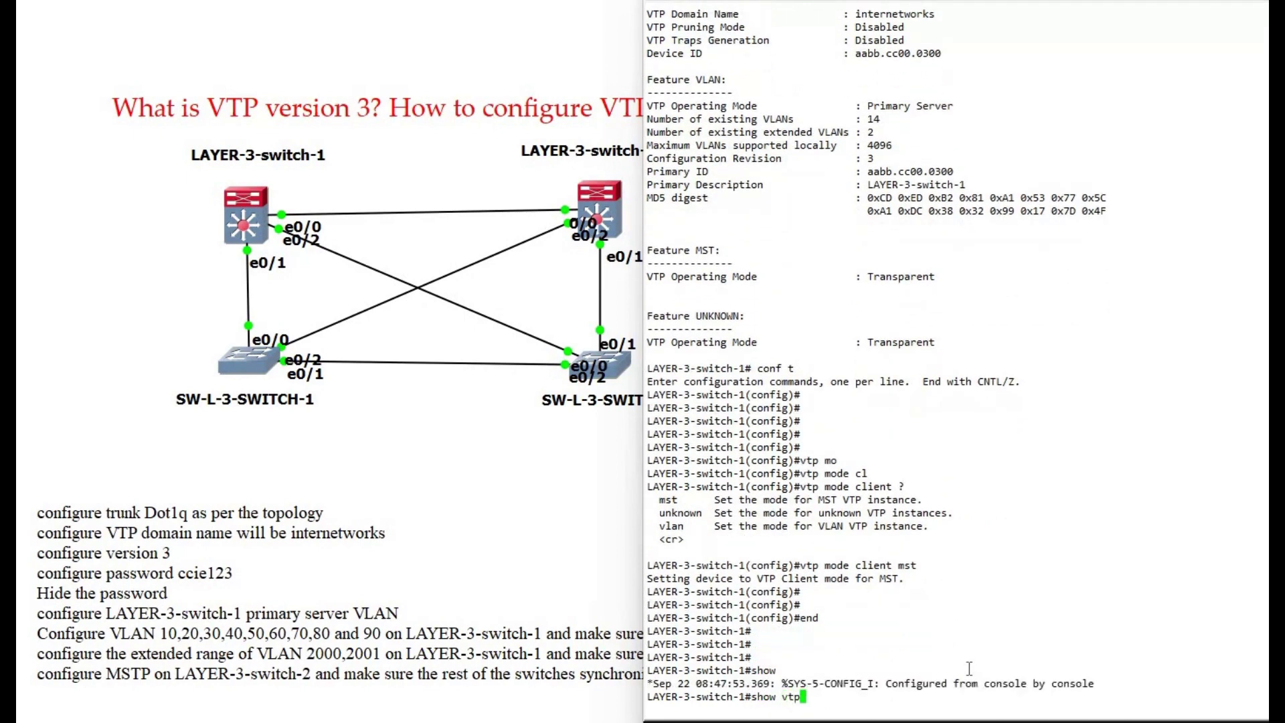
Step: Run 'show vtp status' to confirm MST is Client, revision 2, with LAYER-3-switch-2 as primary
{"action": "key", "text": "Tab"}
{"action": "type", "text": "st"}
{"action": "key", "text": "Tab"}
{"action": "key", "text": "Return"}
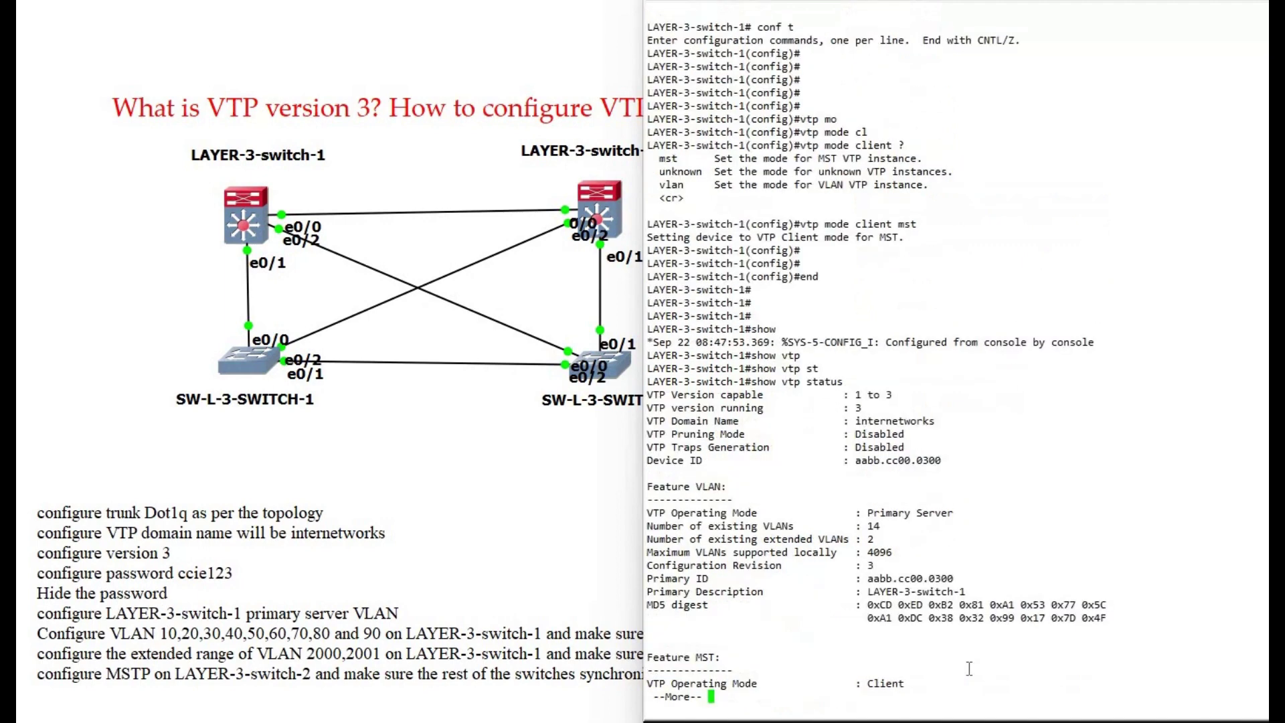
{"action": "key", "text": "space"}
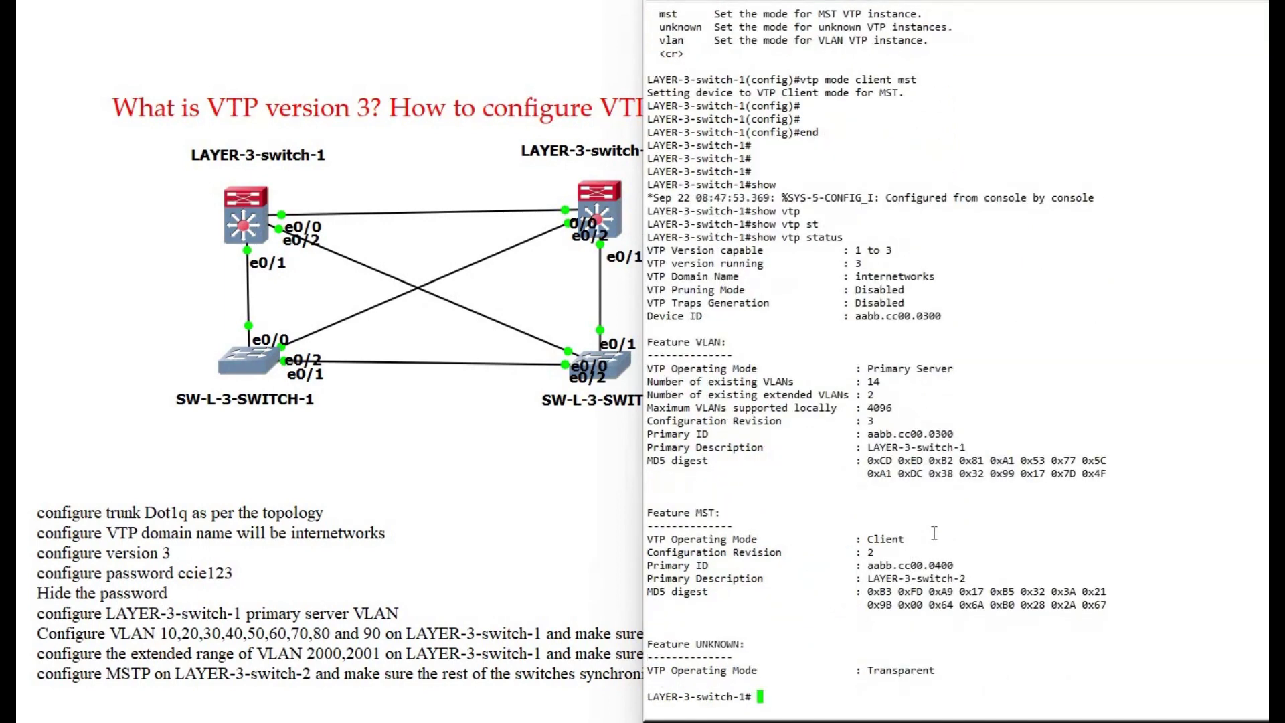
{"action": "left_click_drag", "start_coordinate": [873, 546], "coordinate": [647, 540]}
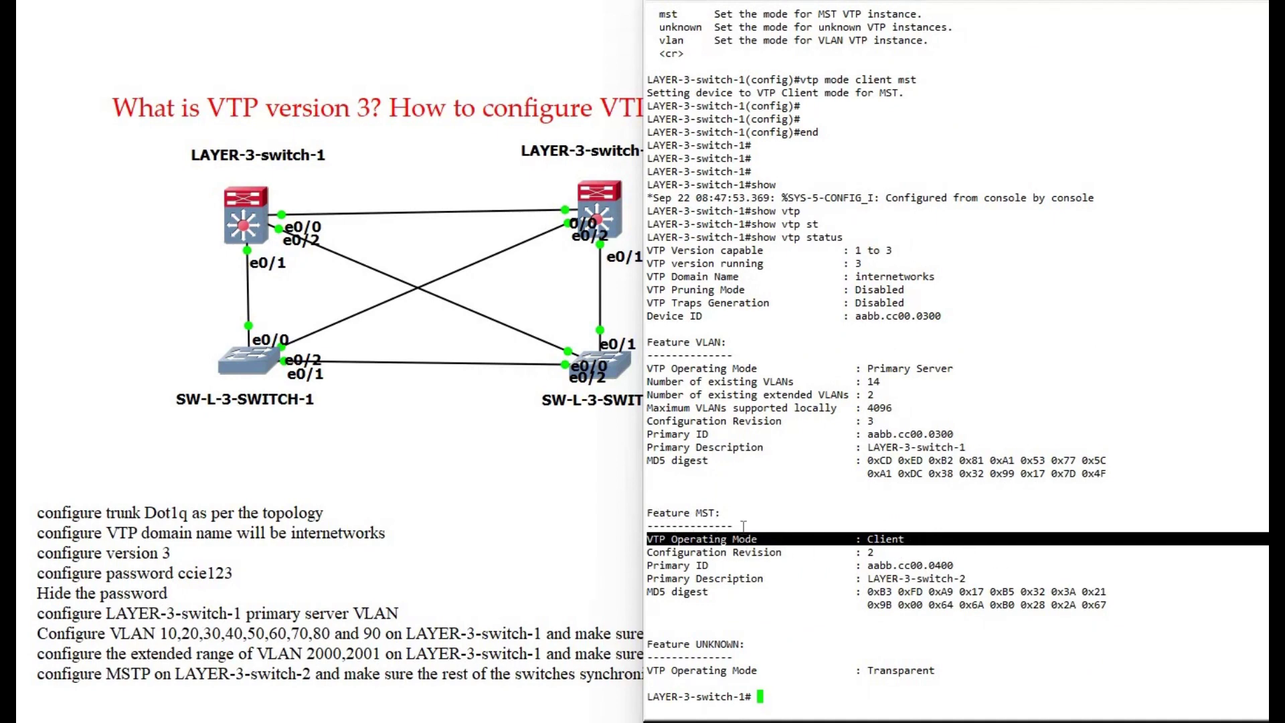
{"action": "left_click_drag", "start_coordinate": [743, 526], "coordinate": [844, 542]}
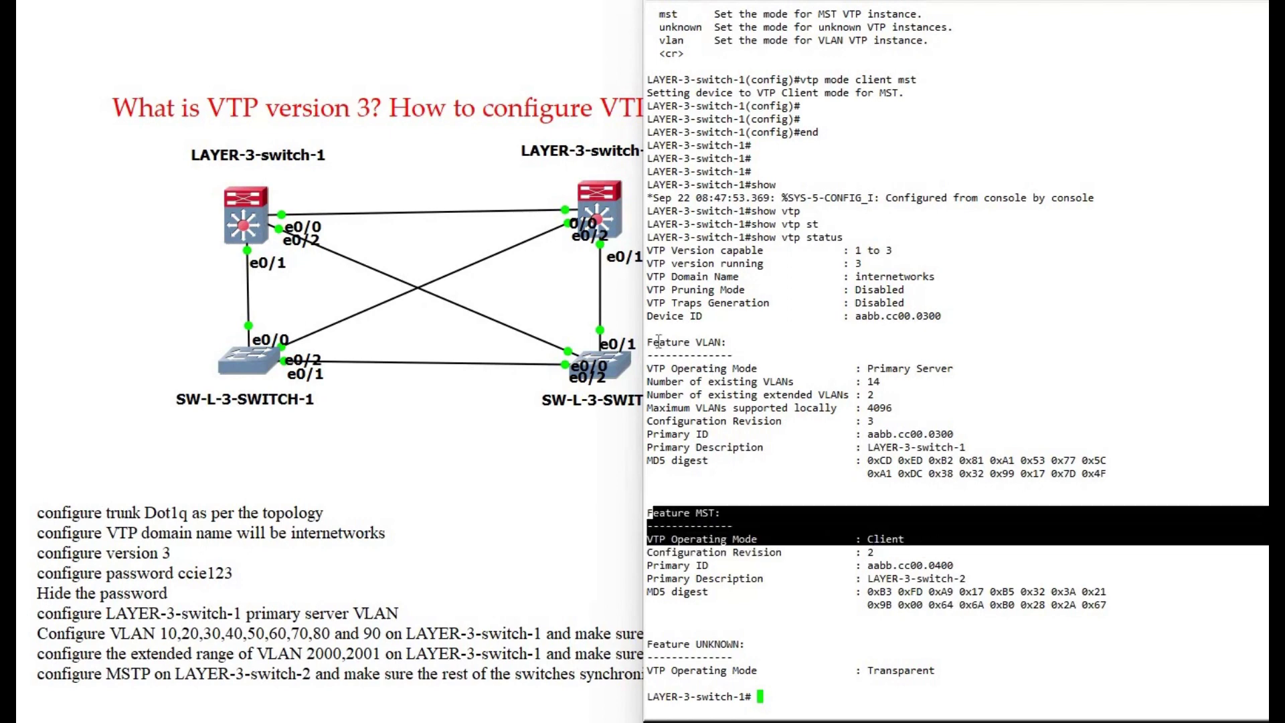
{"action": "left_click_drag", "start_coordinate": [663, 343], "coordinate": [1009, 375]}
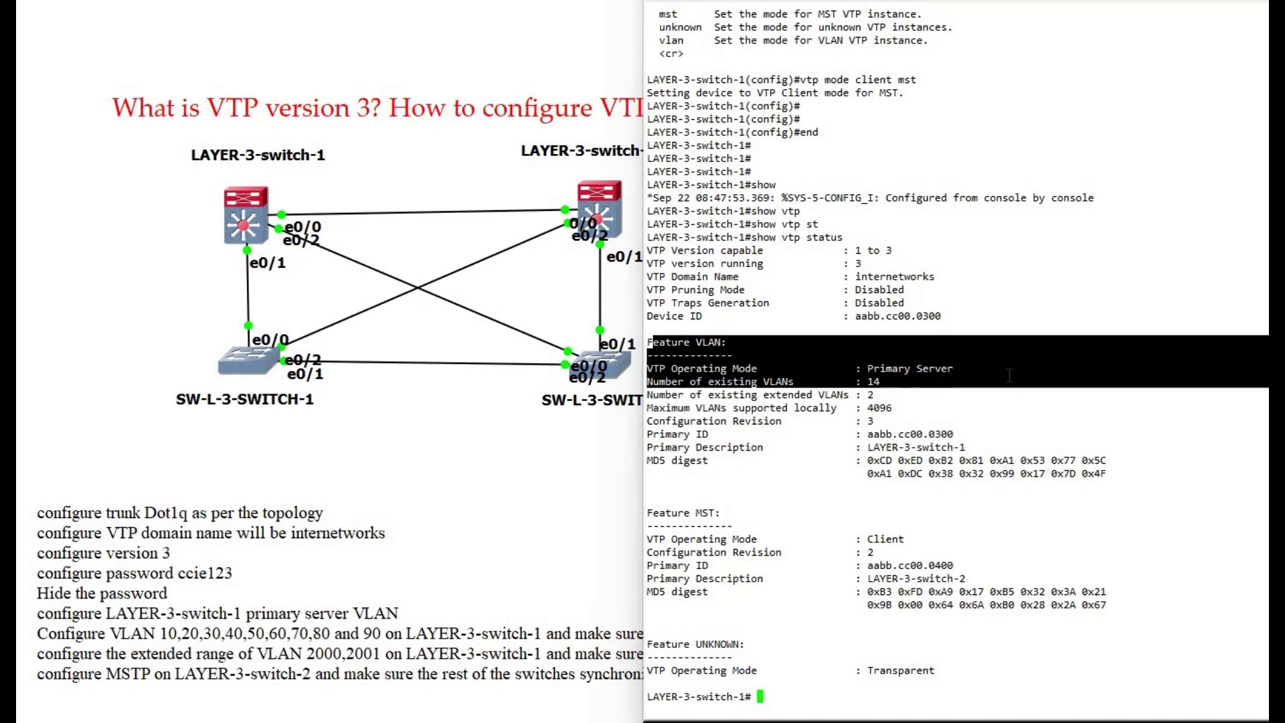
{"action": "left_click", "coordinate": [255, 697]}
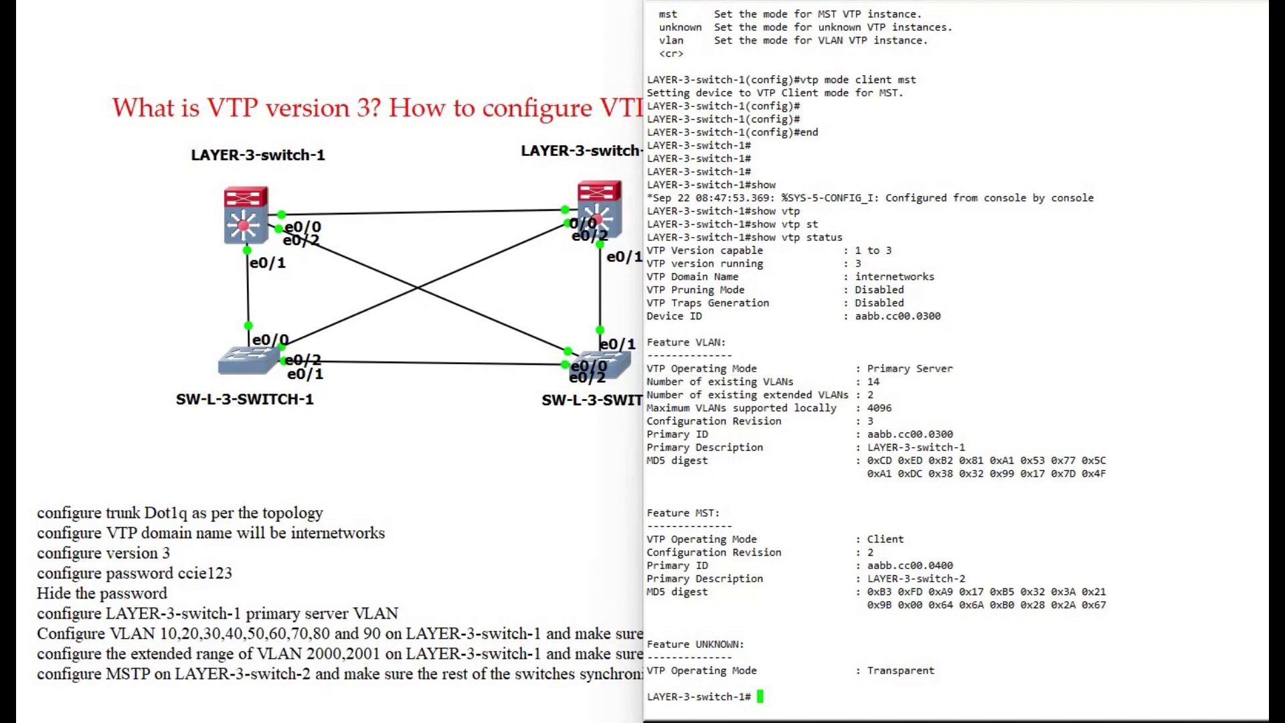
{"action": "left_click", "coordinate": [913, 513]}
{"action": "key", "text": "Return"}
{"action": "key", "text": "Return"}
{"action": "key", "text": "Return"}
{"action": "key", "text": "Return"}
{"action": "key", "text": "Return"}
{"action": "key", "text": "Return"}
{"action": "key", "text": "Return"}
{"action": "key", "text": "Return"}
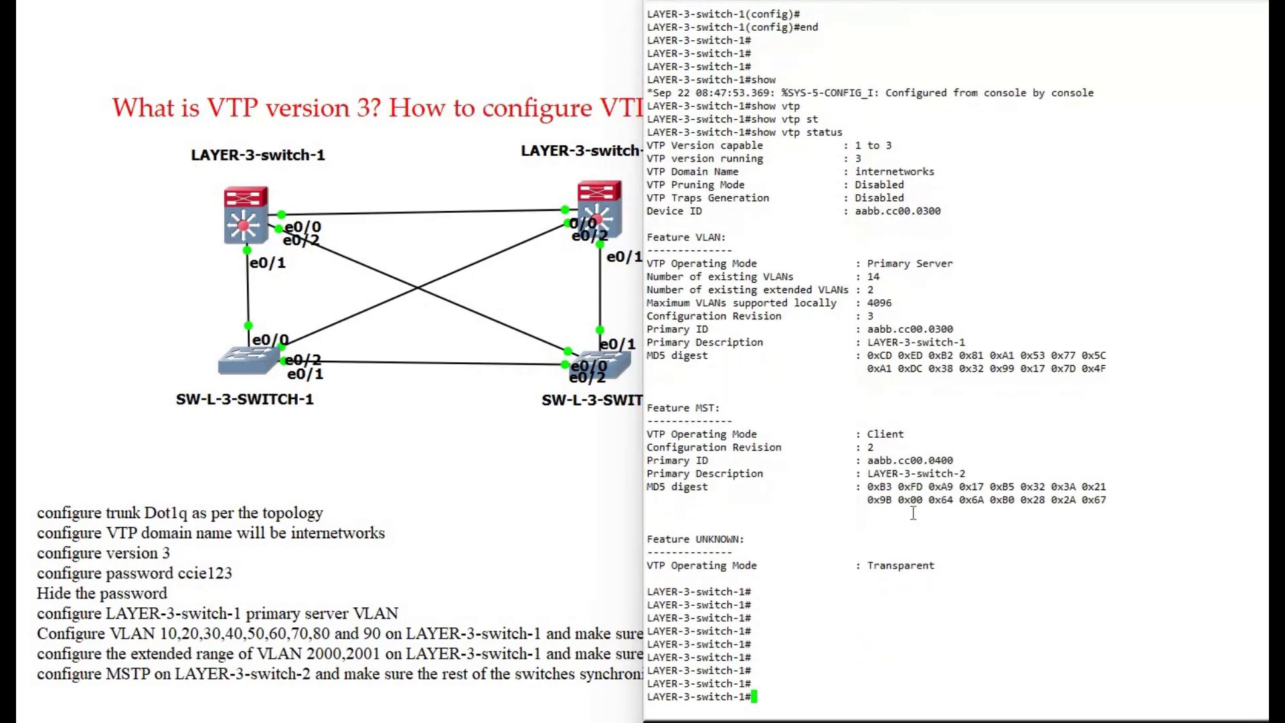
Step: Run 'show spanning-tree mst configuration': region internetworks, instances 1–3 mapping 30,40 / 50,60 / 70,80
{"action": "type", "text": "show sp"}
{"action": "key", "text": "Tab"}
{"action": "type", "text": "mst con"}
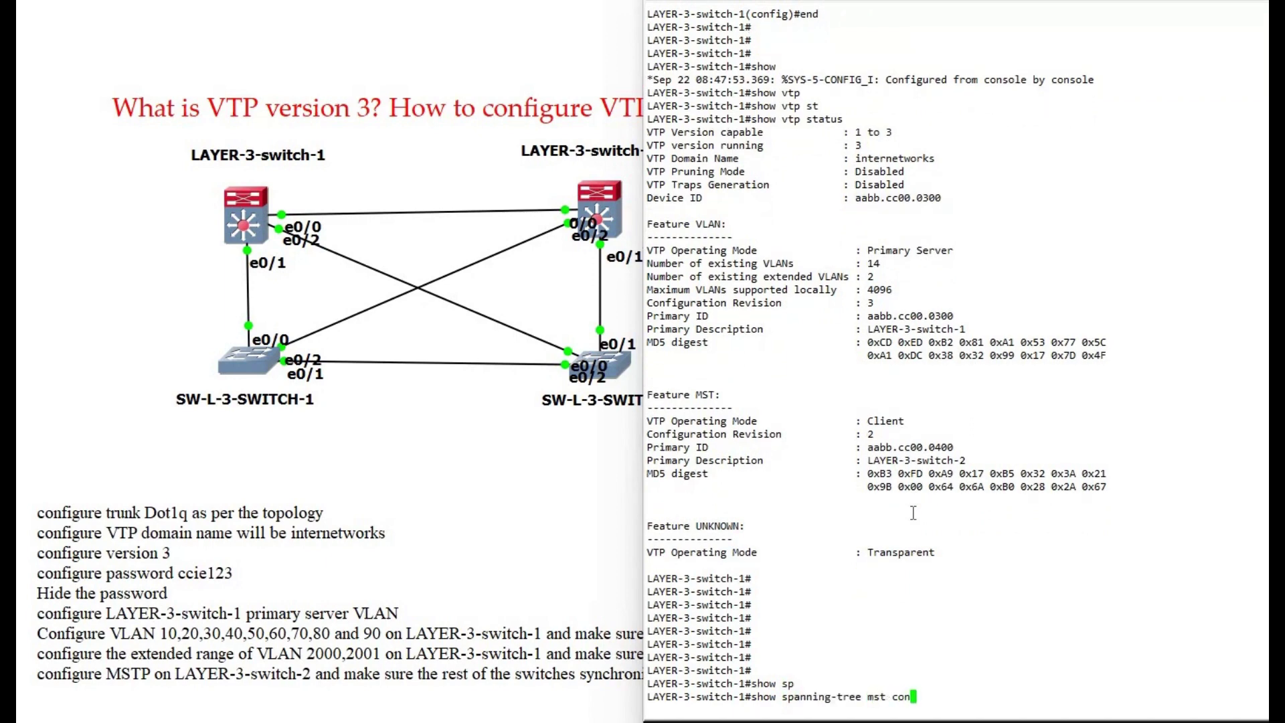
{"action": "key", "text": "Tab"}
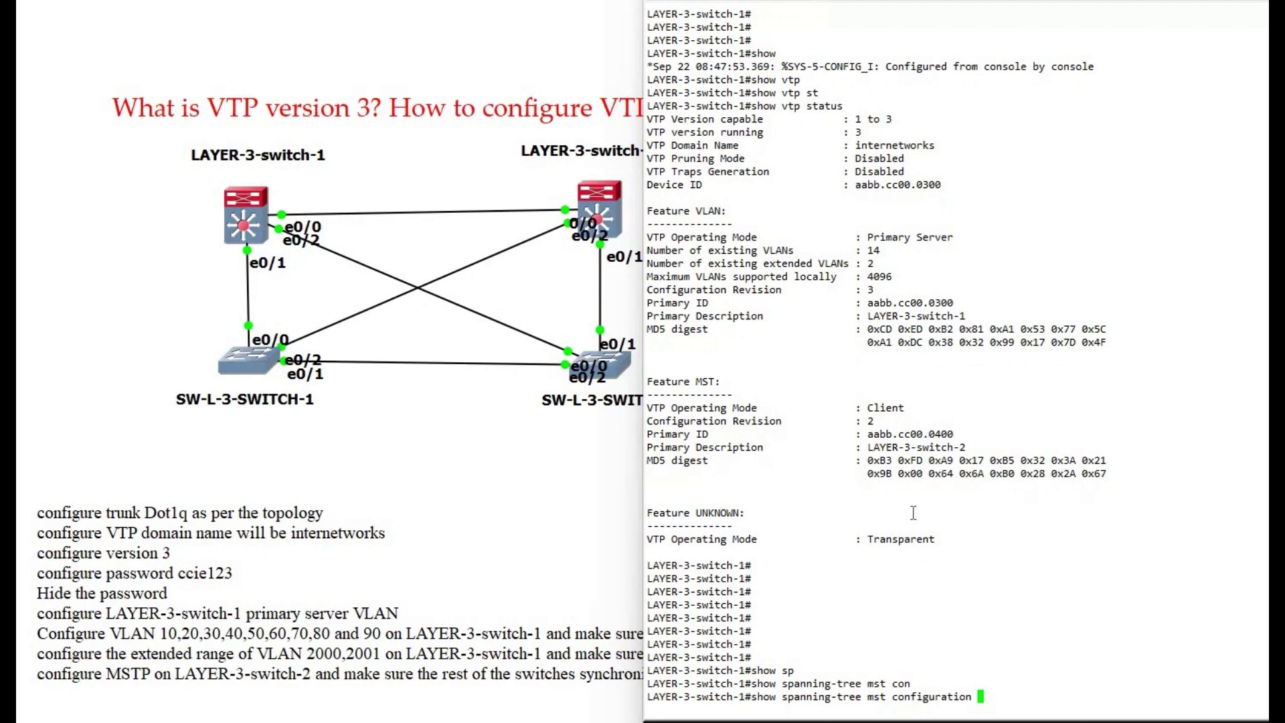
{"action": "key", "text": "Return"}
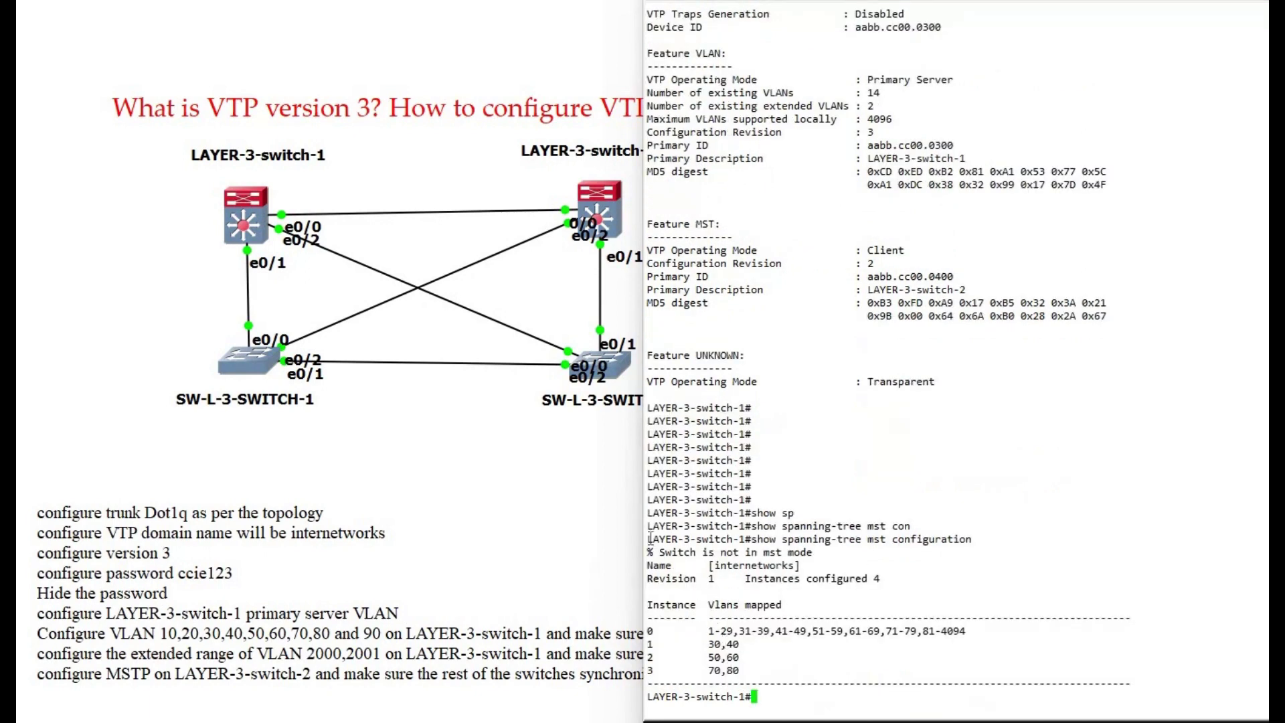
{"action": "left_click_drag", "start_coordinate": [650, 539], "coordinate": [898, 697]}
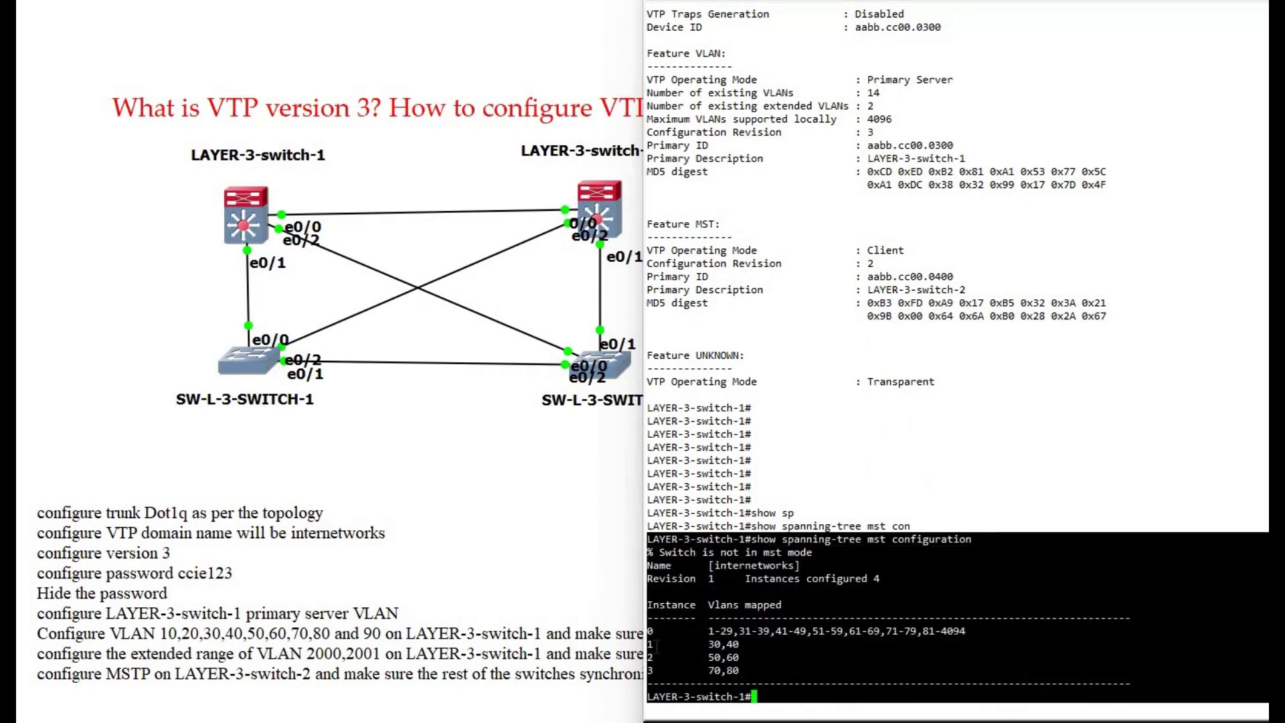
{"action": "left_click_drag", "start_coordinate": [687, 651], "coordinate": [671, 671]}
{"action": "left_click_drag", "start_coordinate": [672, 670], "coordinate": [647, 671]}
{"action": "left_click_drag", "start_coordinate": [777, 674], "coordinate": [778, 673]}
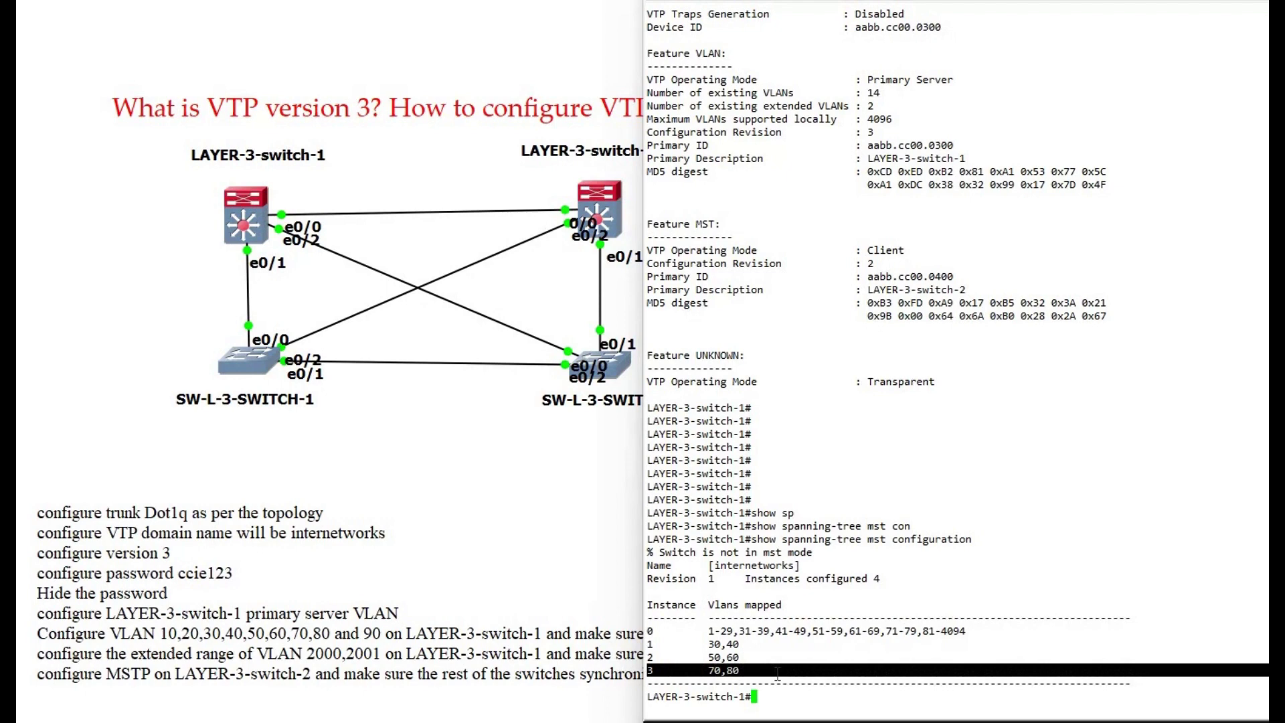
{"action": "left_click", "coordinate": [735, 580]}
{"action": "left_click_drag", "start_coordinate": [683, 566], "coordinate": [835, 567]}
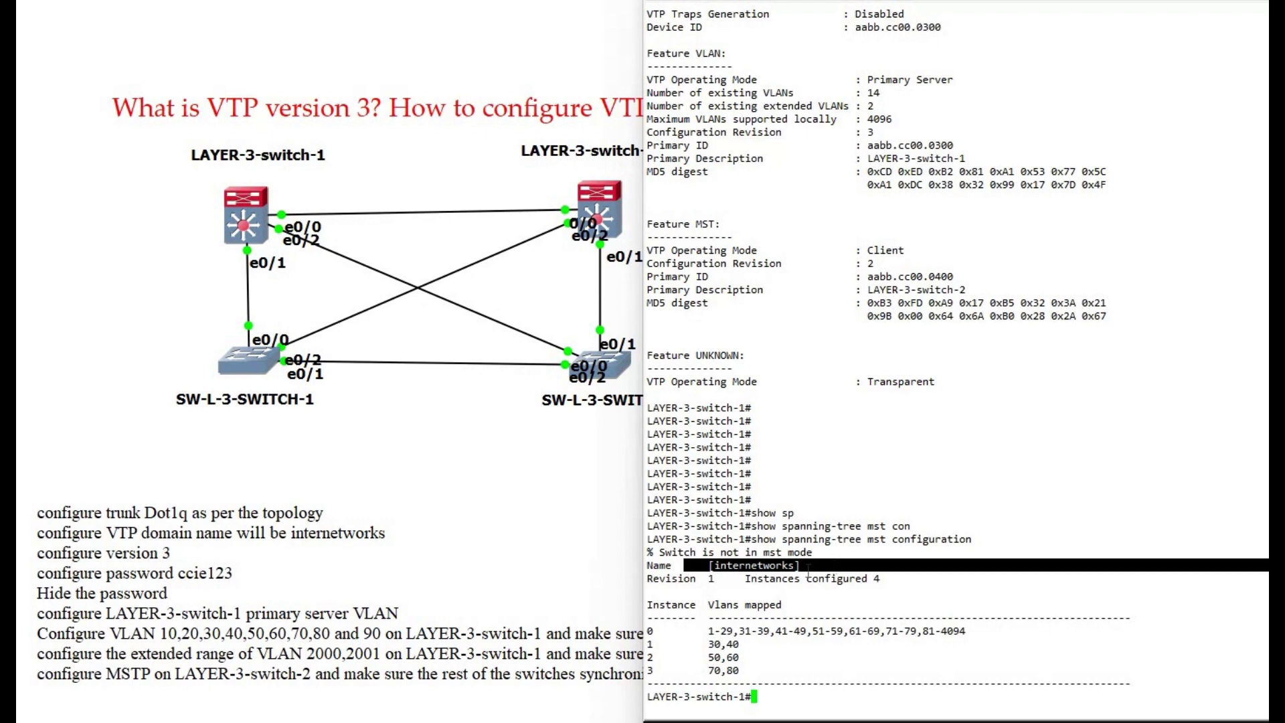